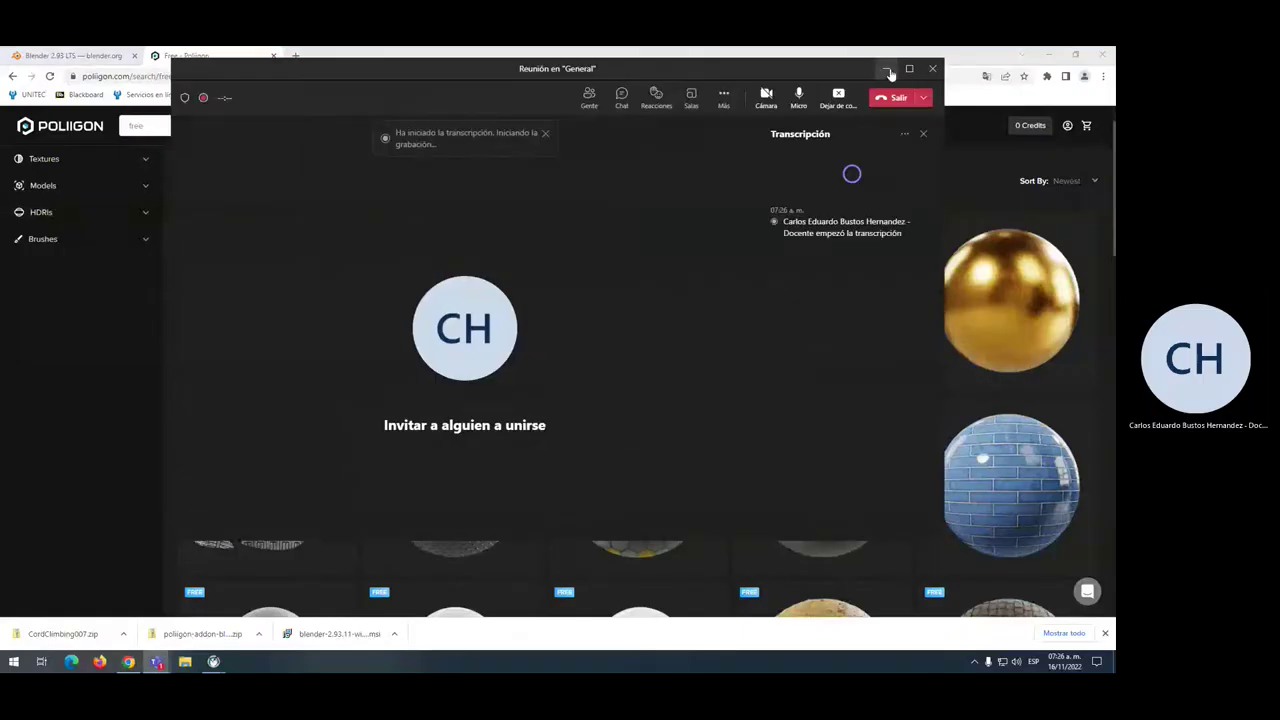
Dismiss the meeting window and open Poliigon's Acoustic textures category
left_click(887, 70)
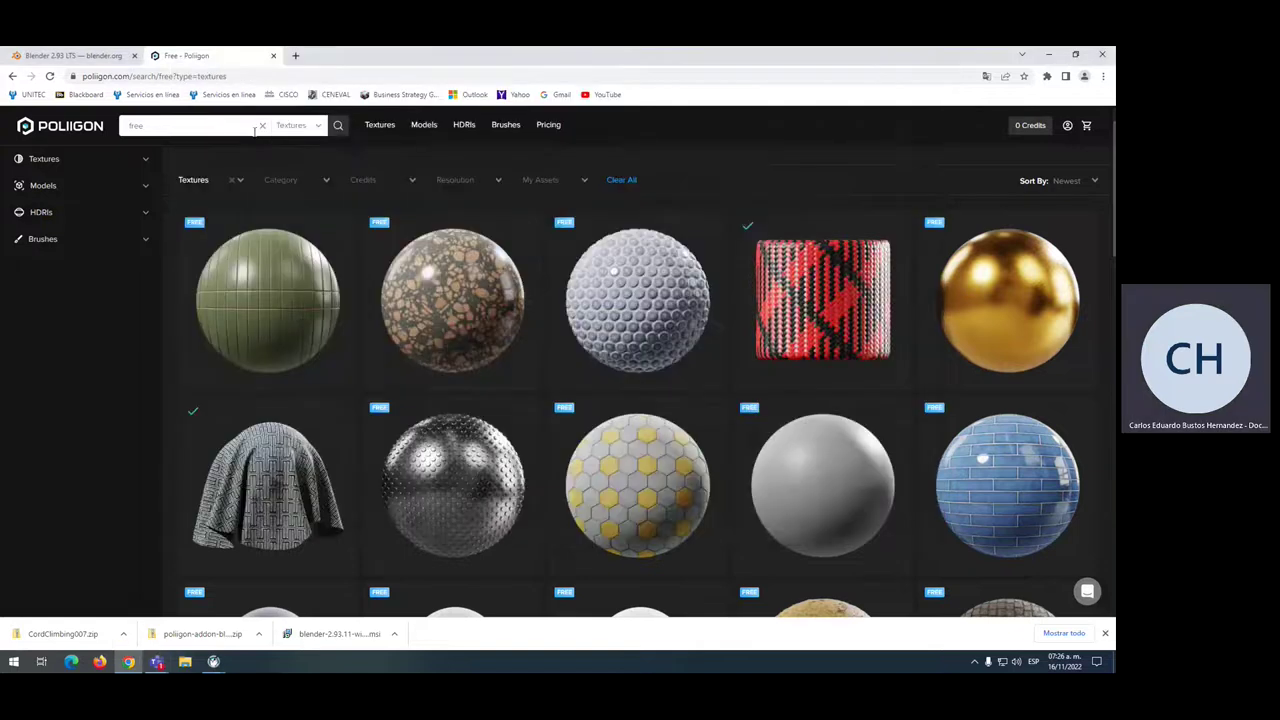
left_click(130, 76)
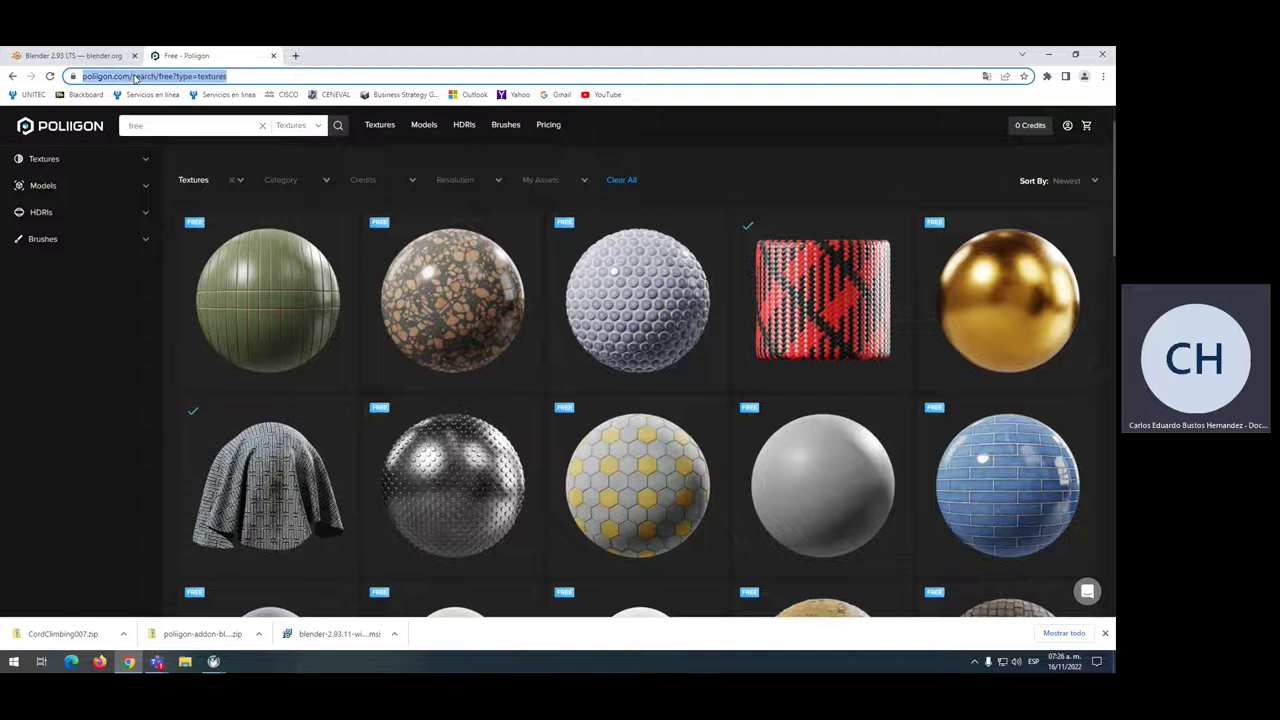
left_click(58, 163)
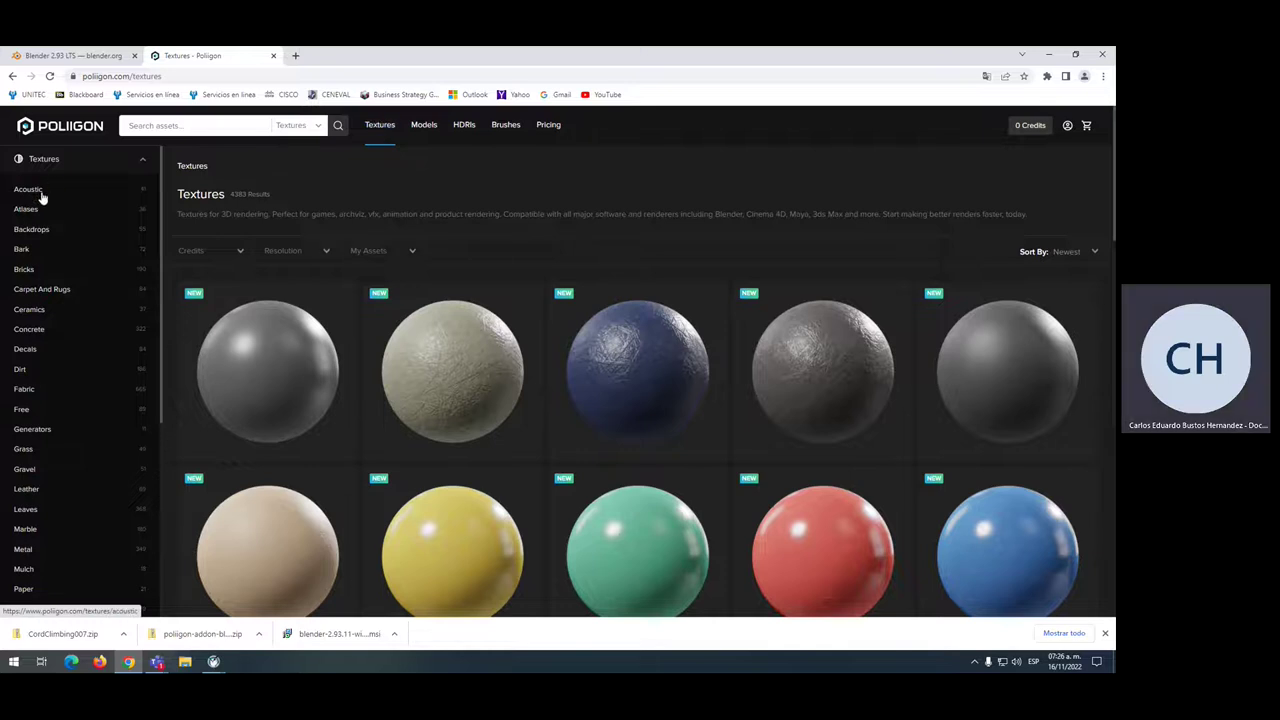
left_click(41, 195)
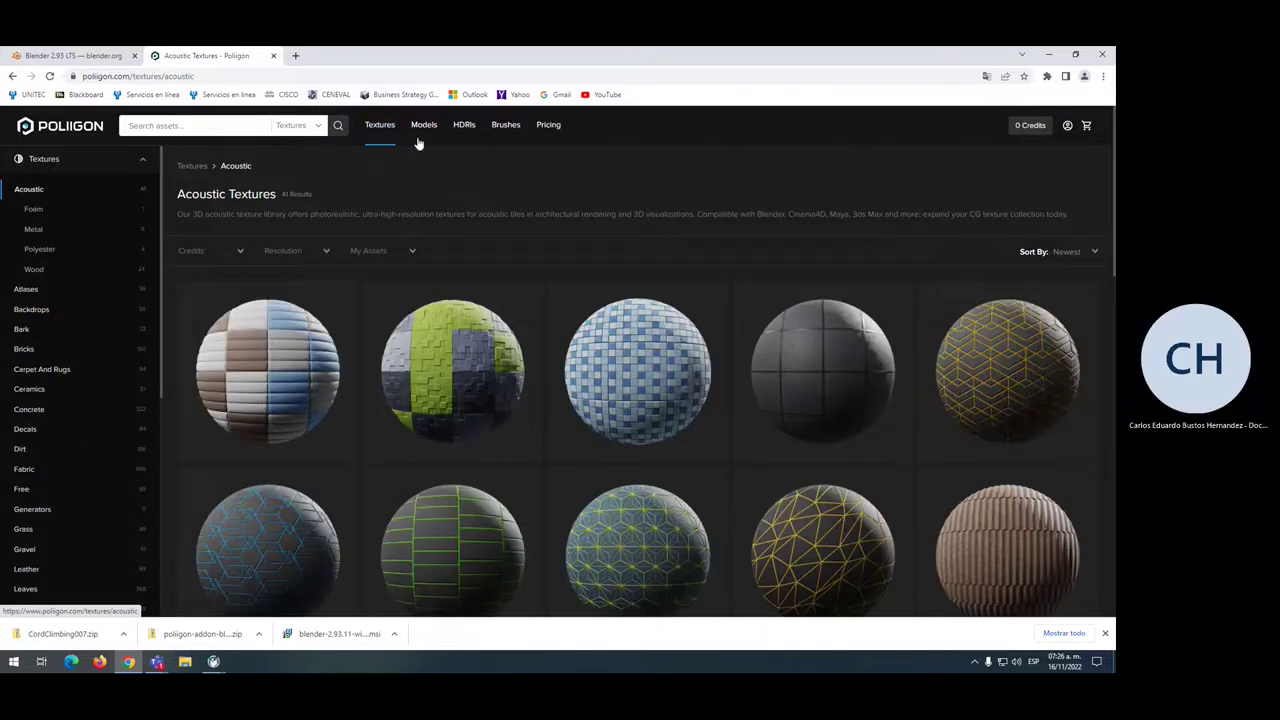
Open Poliigon's Models catalogue and scroll through its listings
left_click(425, 127)
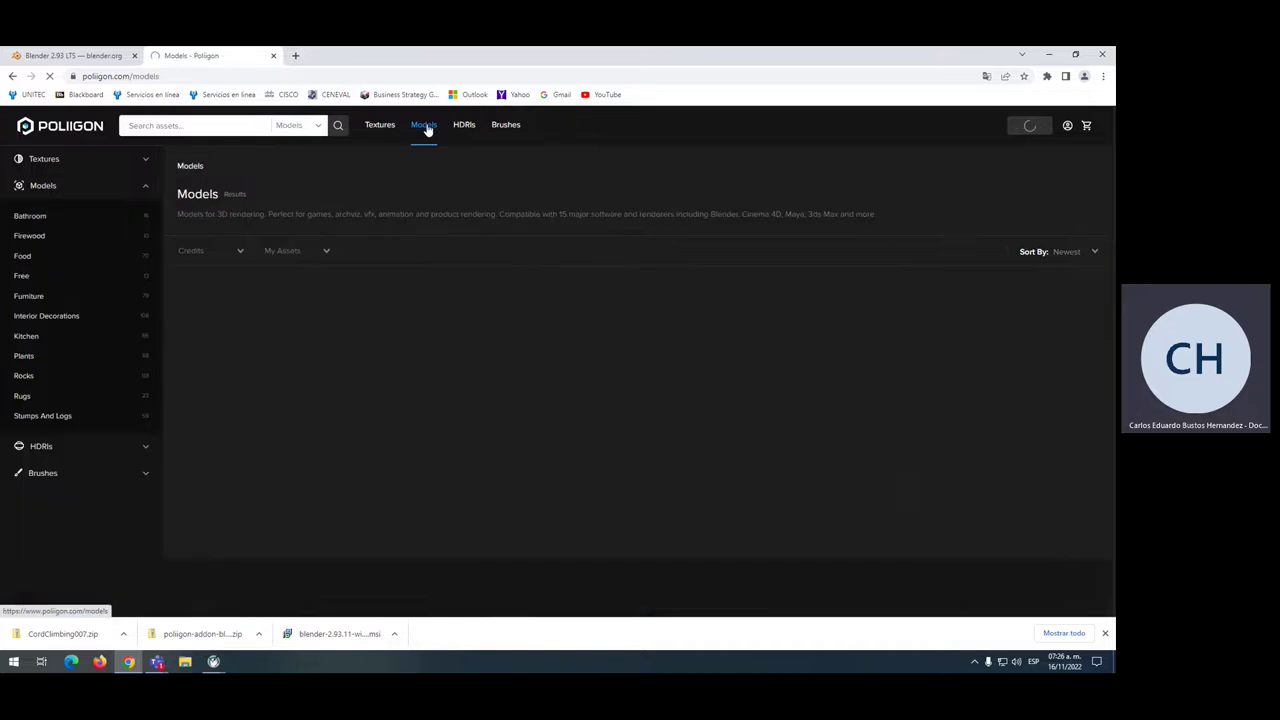
scroll(586, 434, "down", 2)
scroll(586, 434, "down", 3)
scroll(586, 434, "down", 1)
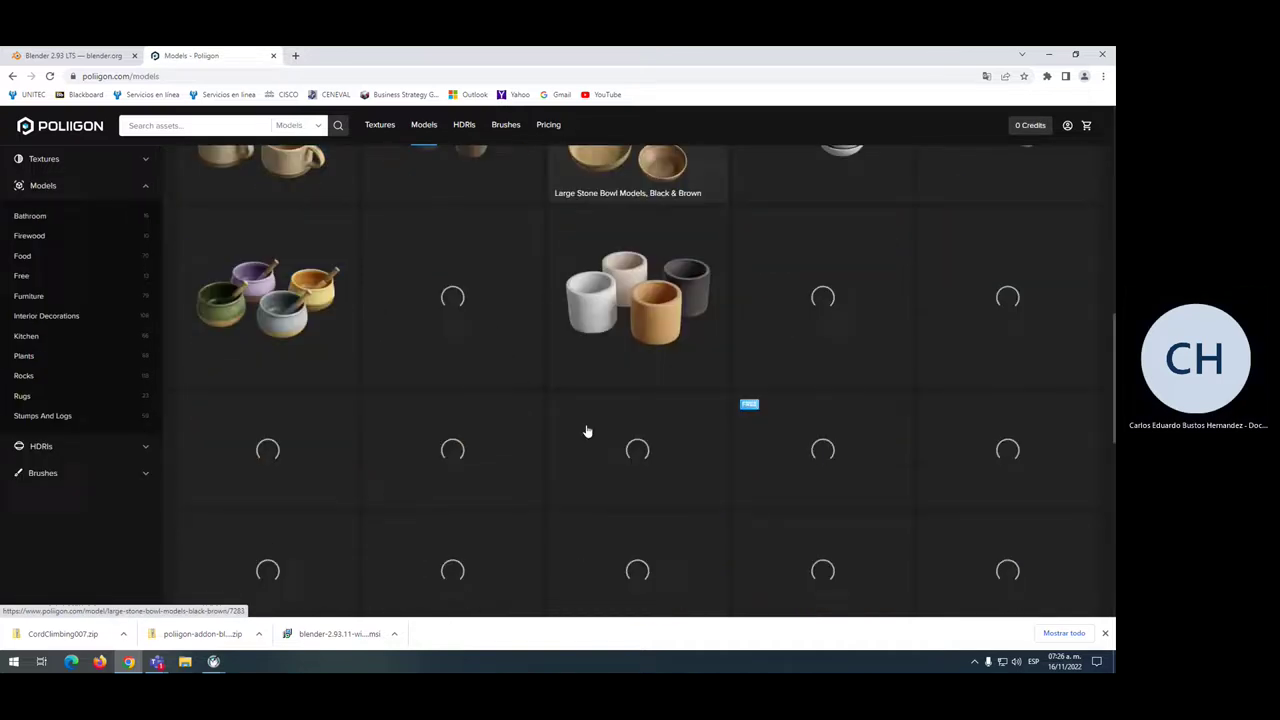
scroll(560, 380, "up", 2)
scroll(554, 340, "up", 2)
Browse the 250-result HDRIs collection down to its pagination
left_click(465, 127)
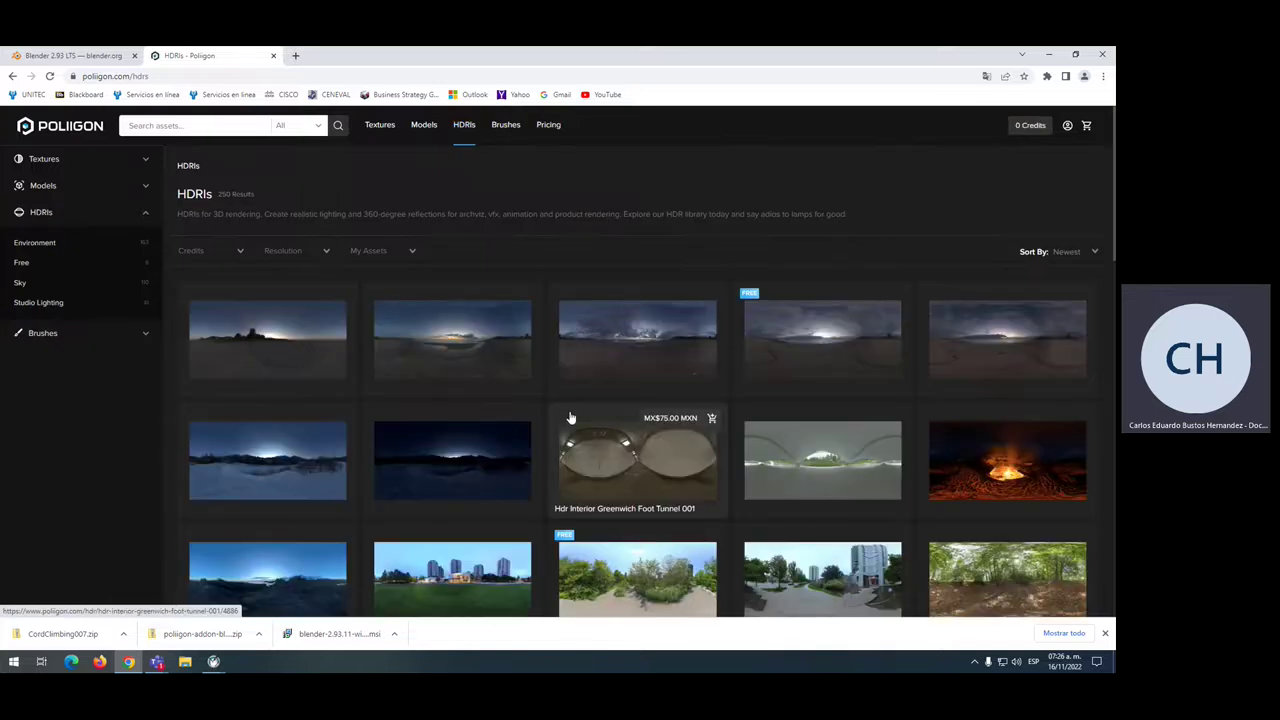
scroll(570, 417, "down", 1)
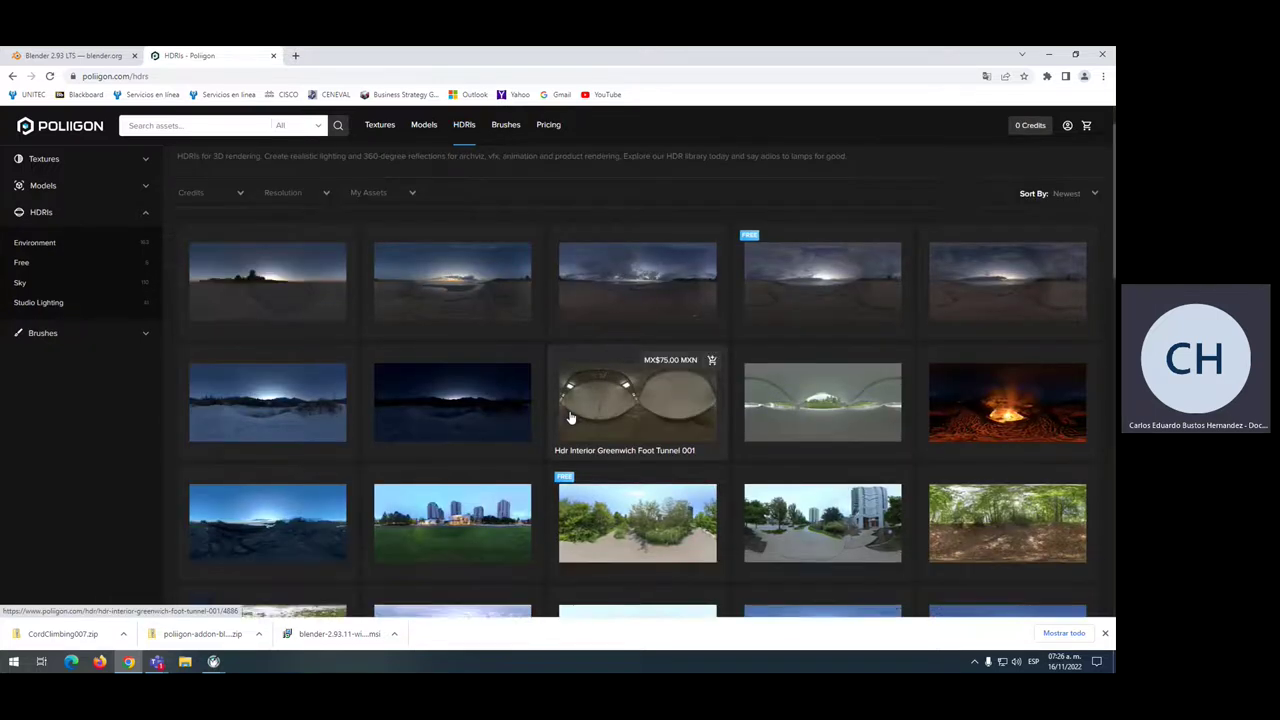
scroll(570, 417, "down", 1)
scroll(570, 417, "down", 2)
scroll(570, 417, "down", 1)
scroll(570, 417, "down", 2)
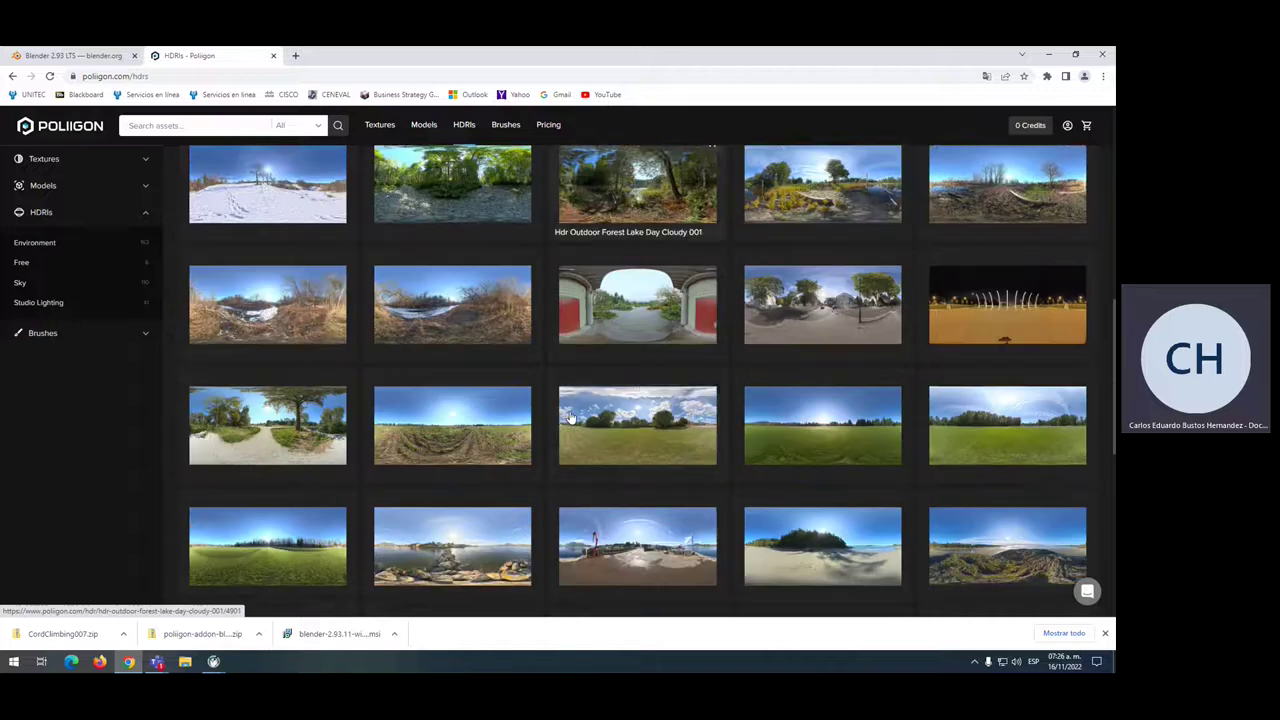
scroll(570, 418, "down", 1)
scroll(570, 417, "down", 1)
scroll(570, 417, "down", 4)
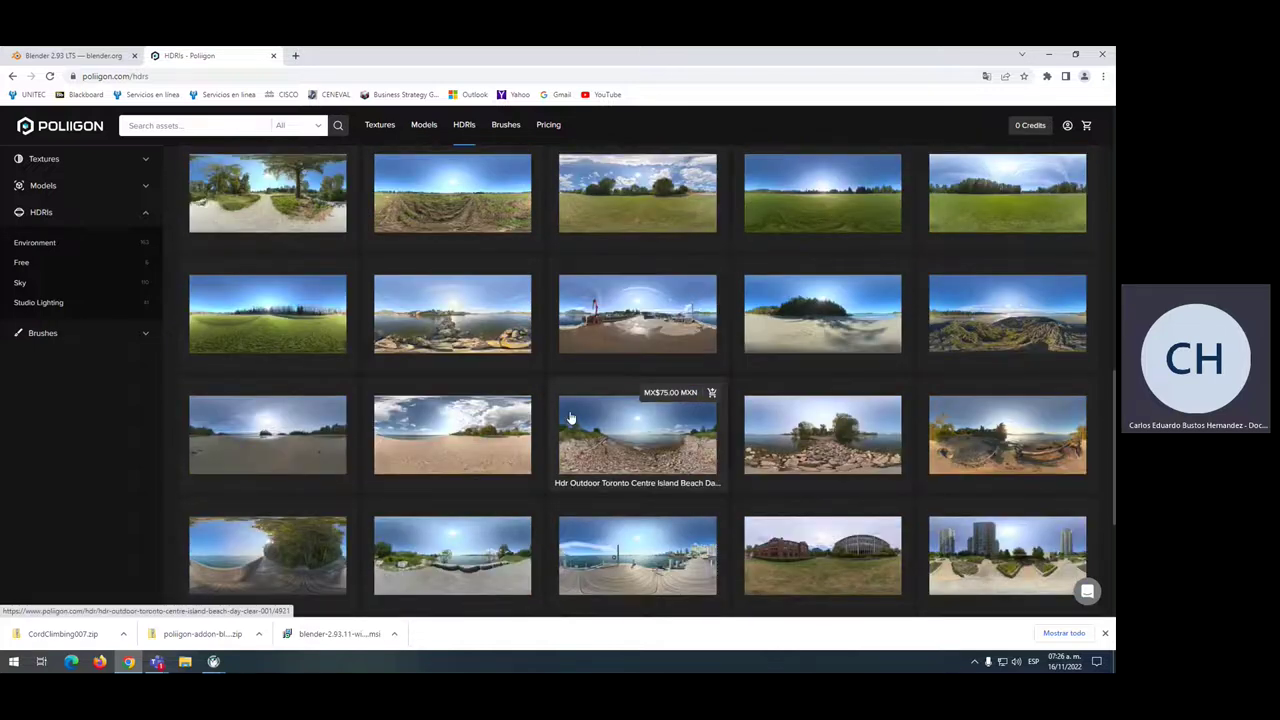
scroll(570, 417, "down", 1)
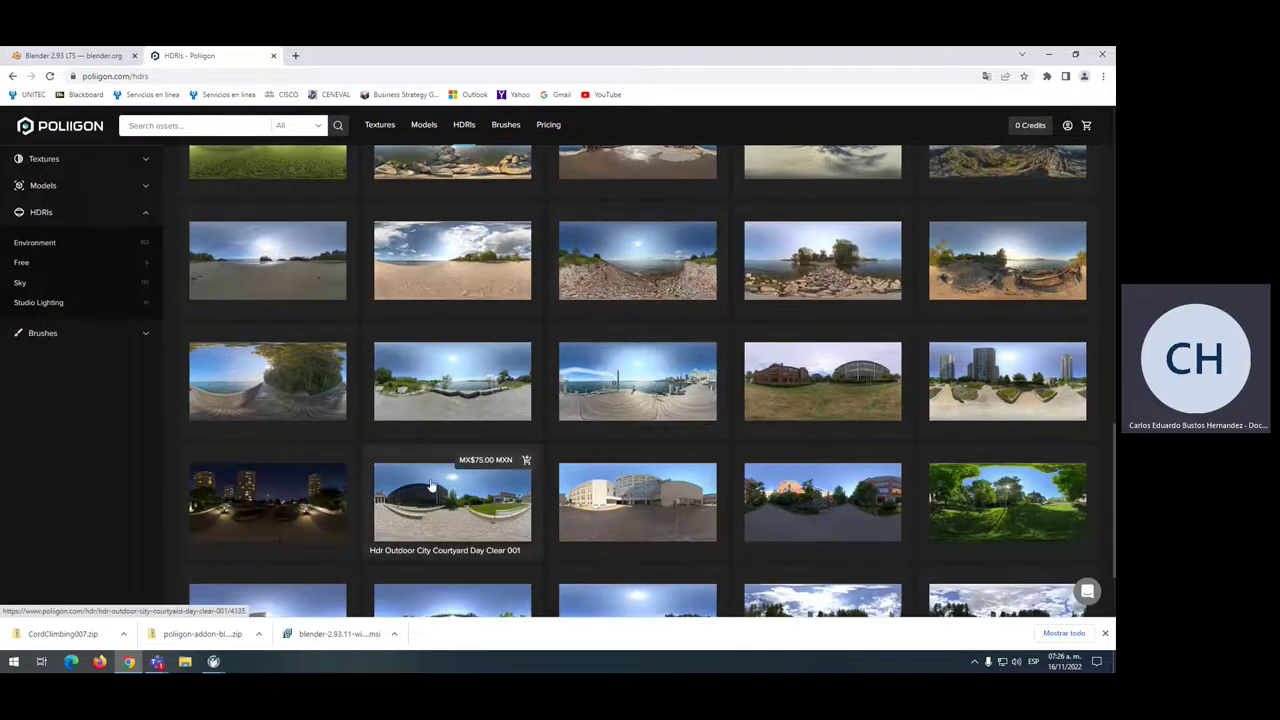
scroll(448, 481, "down", 2)
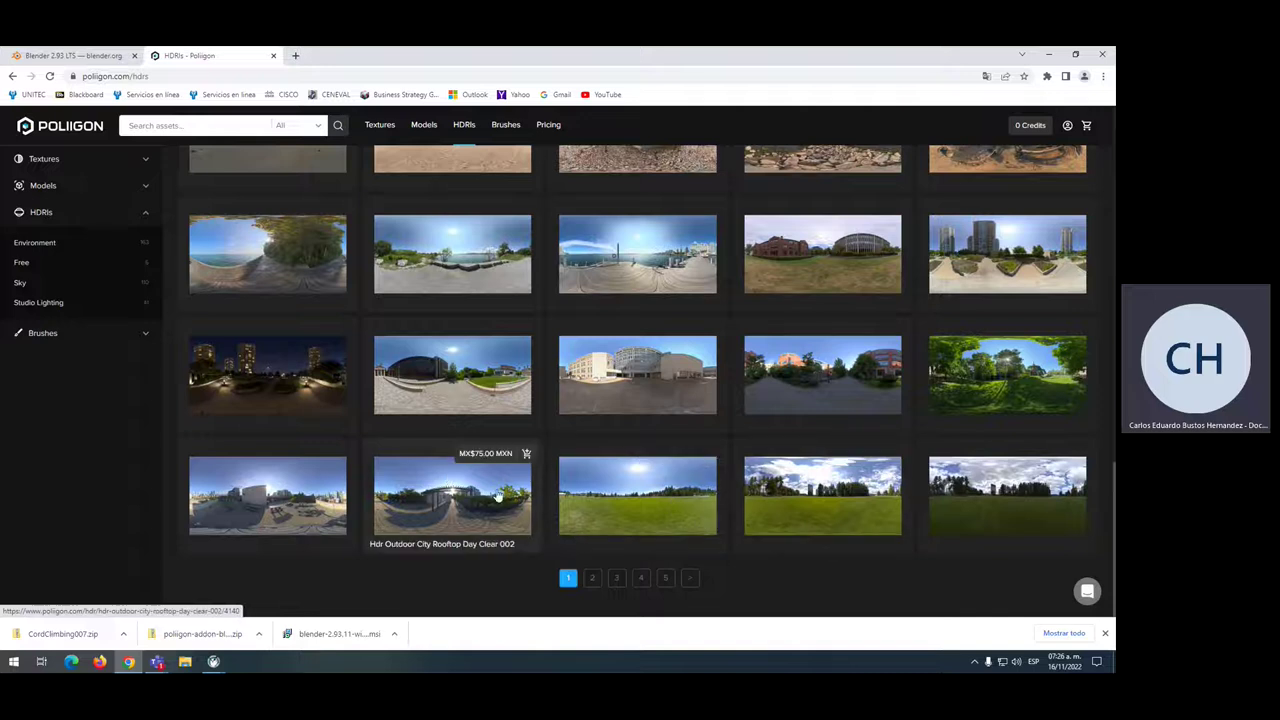
scroll(480, 400, "up", 4)
scroll(526, 366, "up", 4)
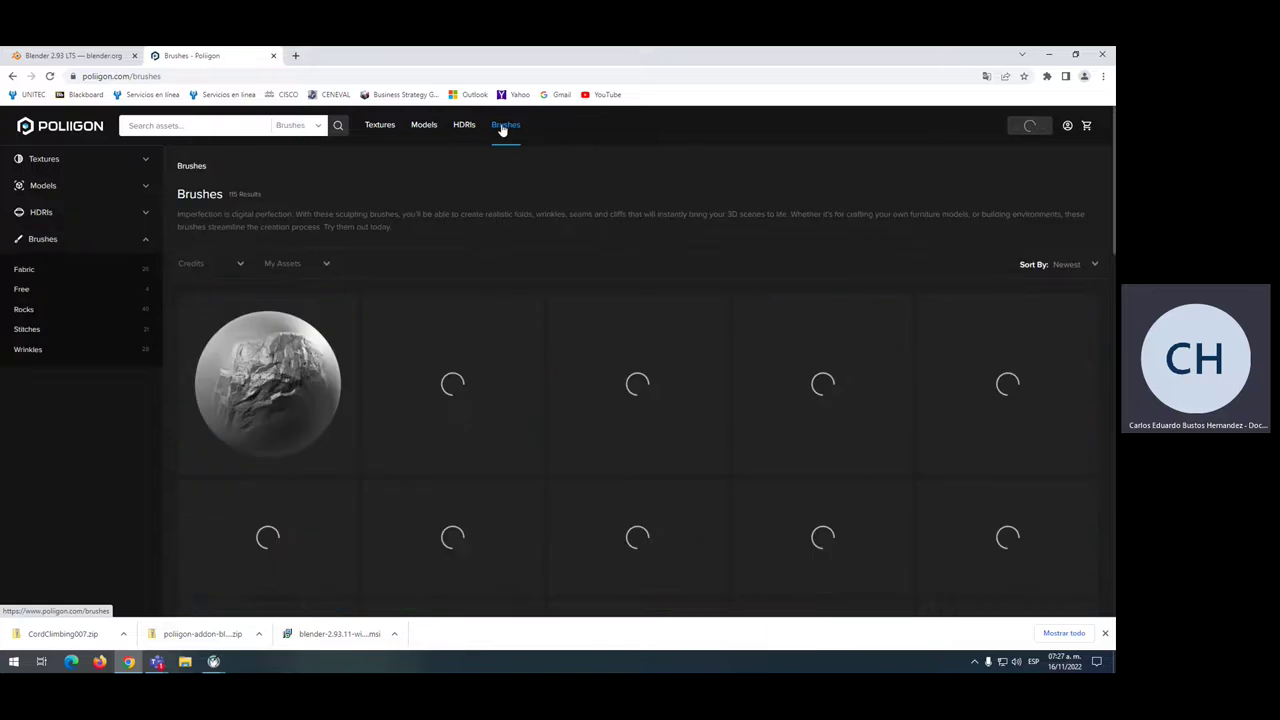
scroll(526, 370, "down", 3)
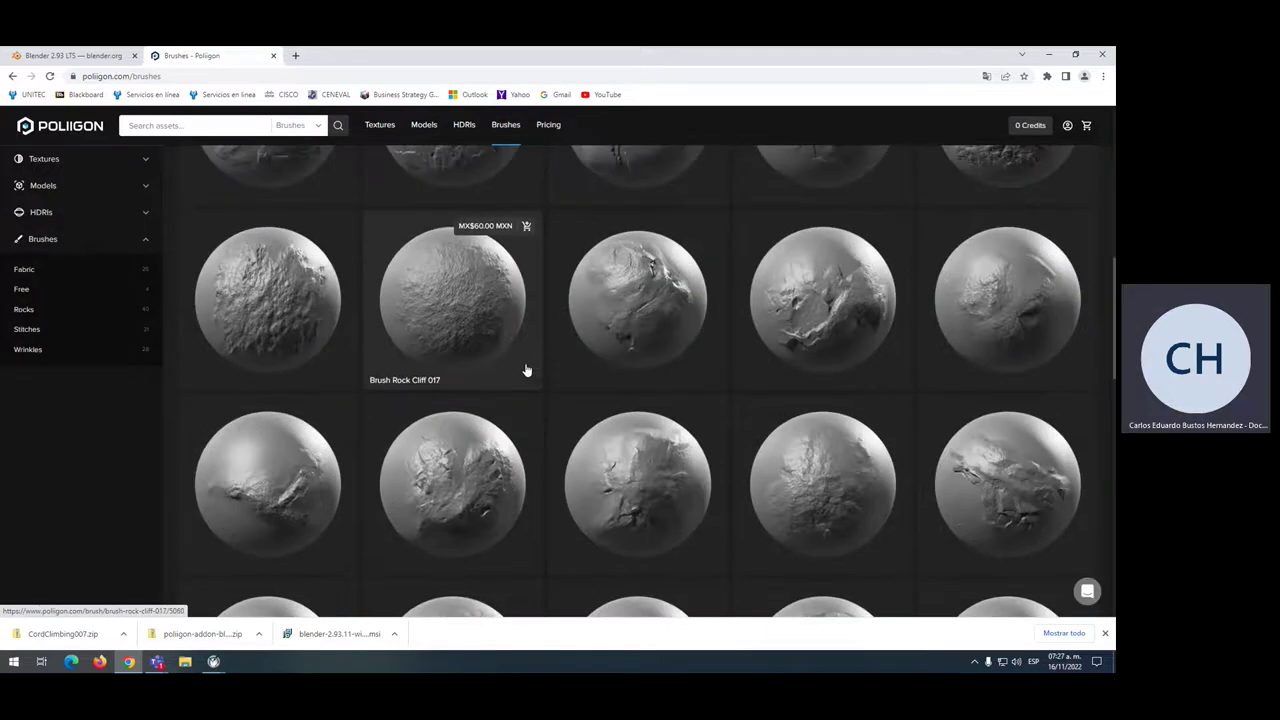
scroll(526, 370, "down", 2)
scroll(526, 370, "down", 2)
scroll(526, 370, "down", 2)
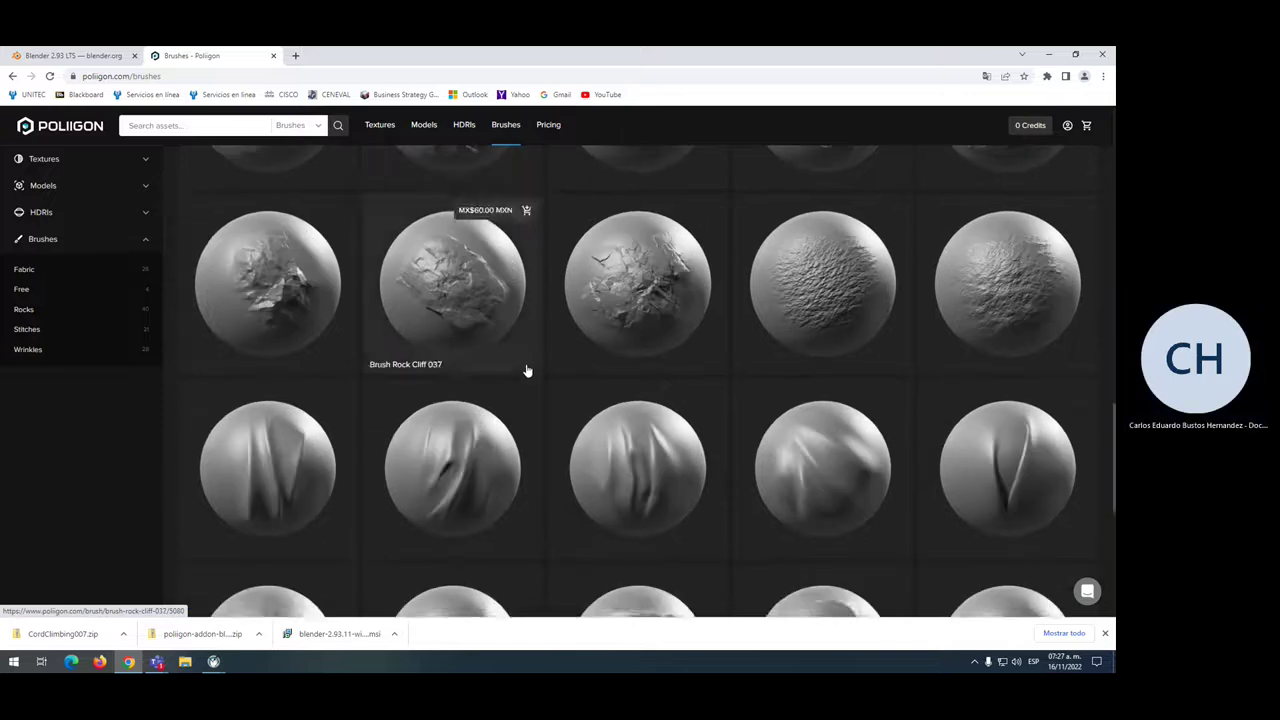
scroll(527, 371, "down", 2)
scroll(527, 371, "down", 2)
scroll(527, 371, "down", 1)
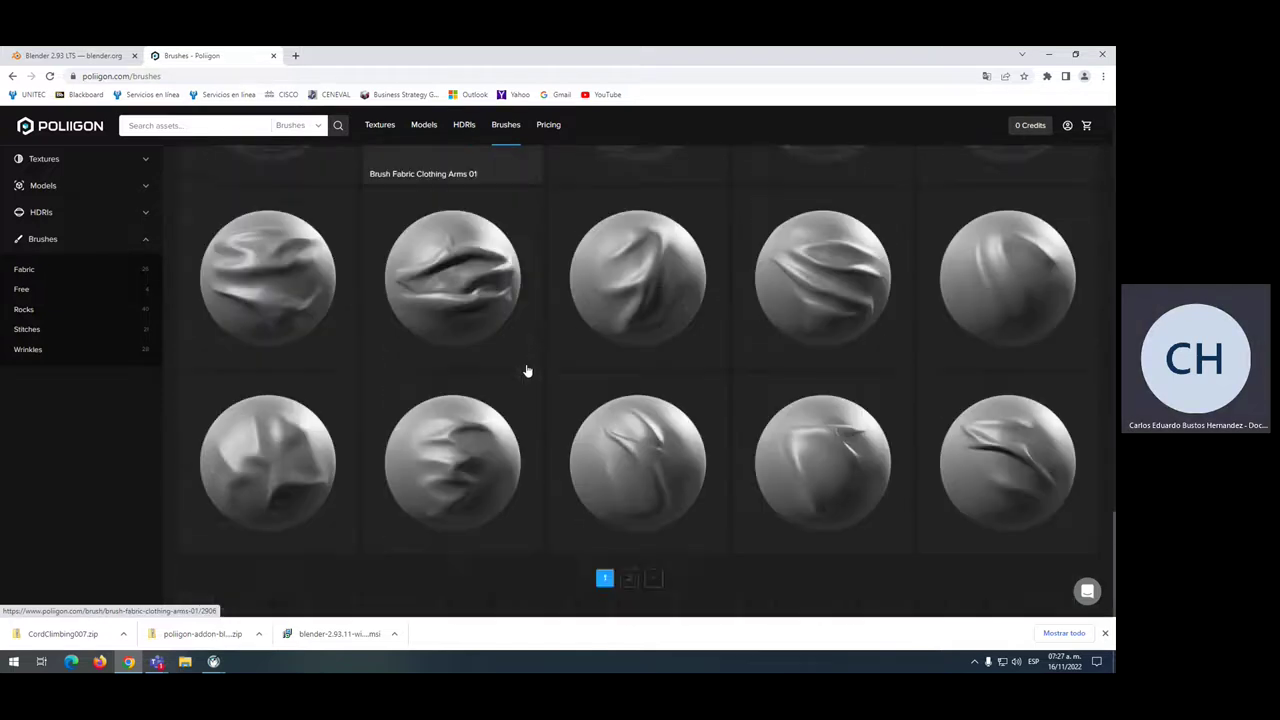
scroll(528, 367, "up", 4)
scroll(527, 367, "up", 3)
scroll(528, 364, "up", 3)
scroll(528, 364, "up", 3)
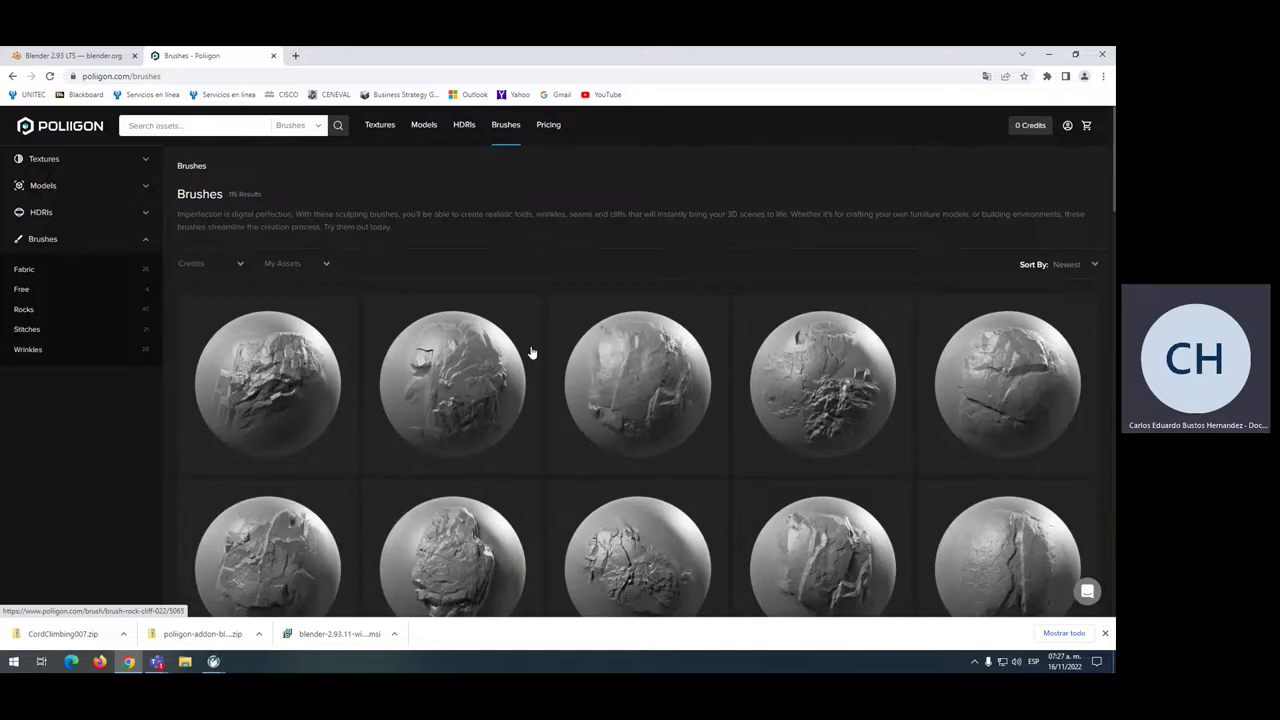
left_click(551, 132)
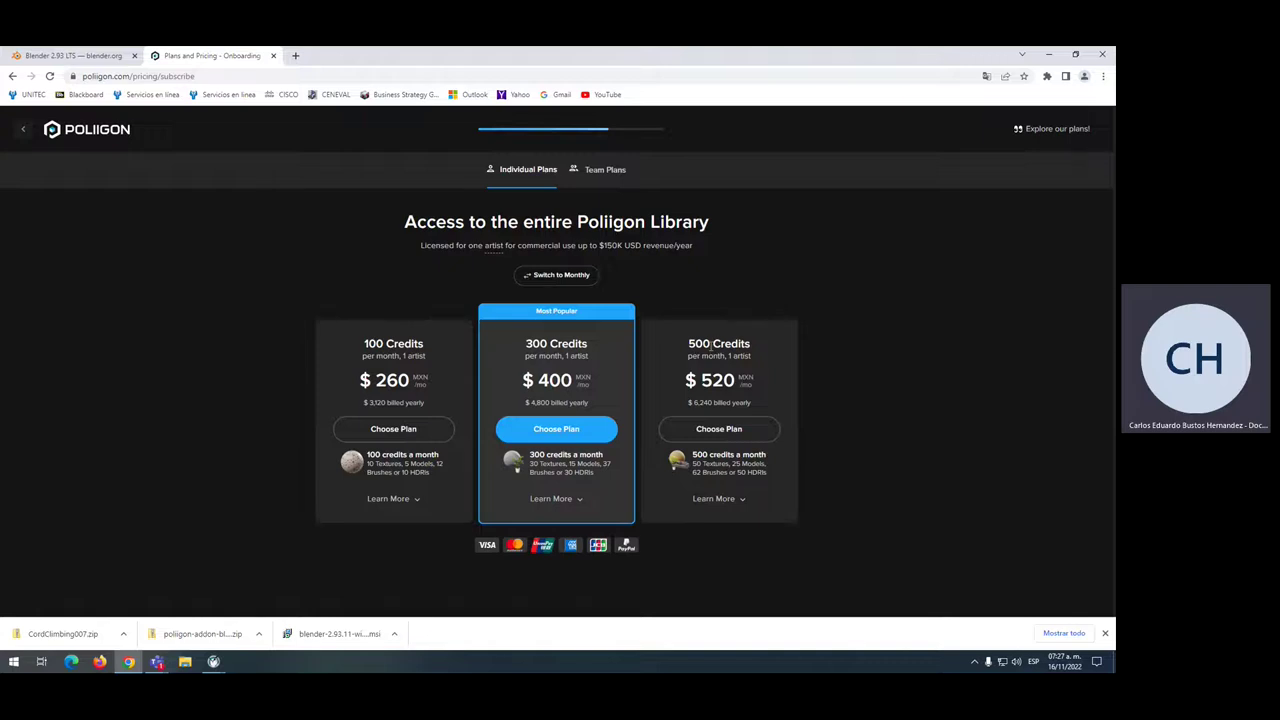
left_click(13, 76)
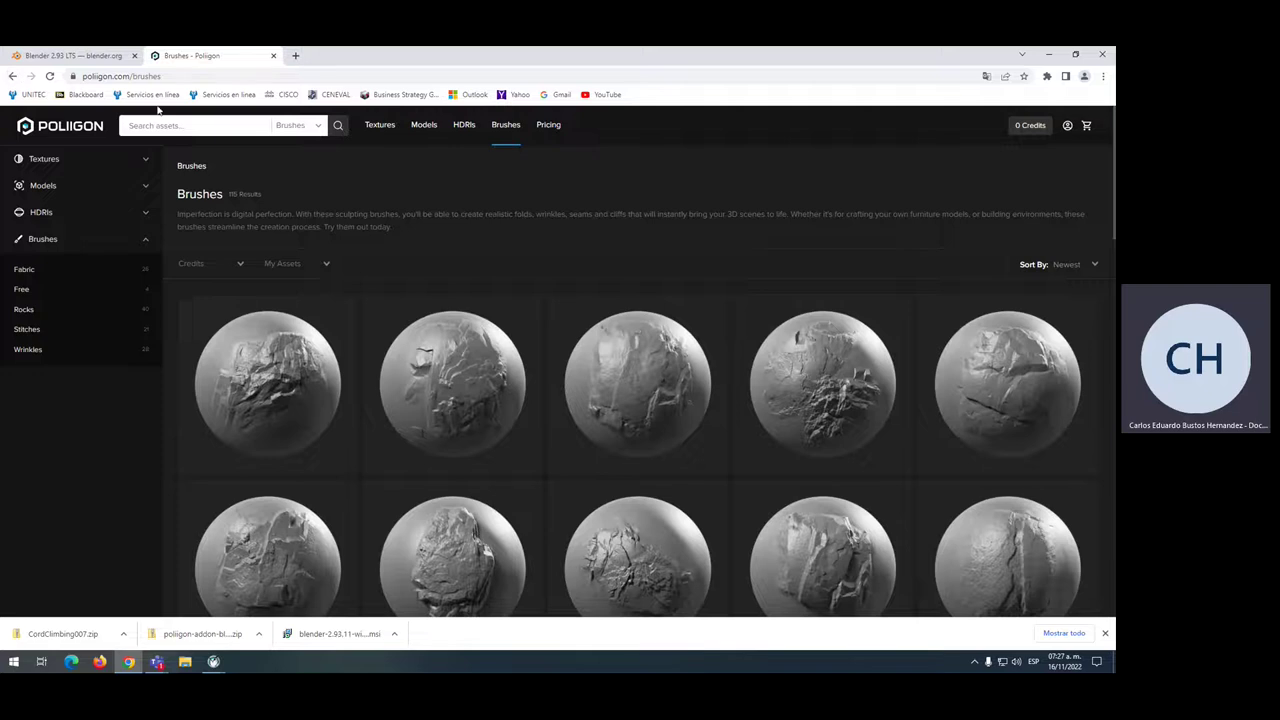
Search Poliigon's Textures for 'free'
left_click(200, 123)
type("r")
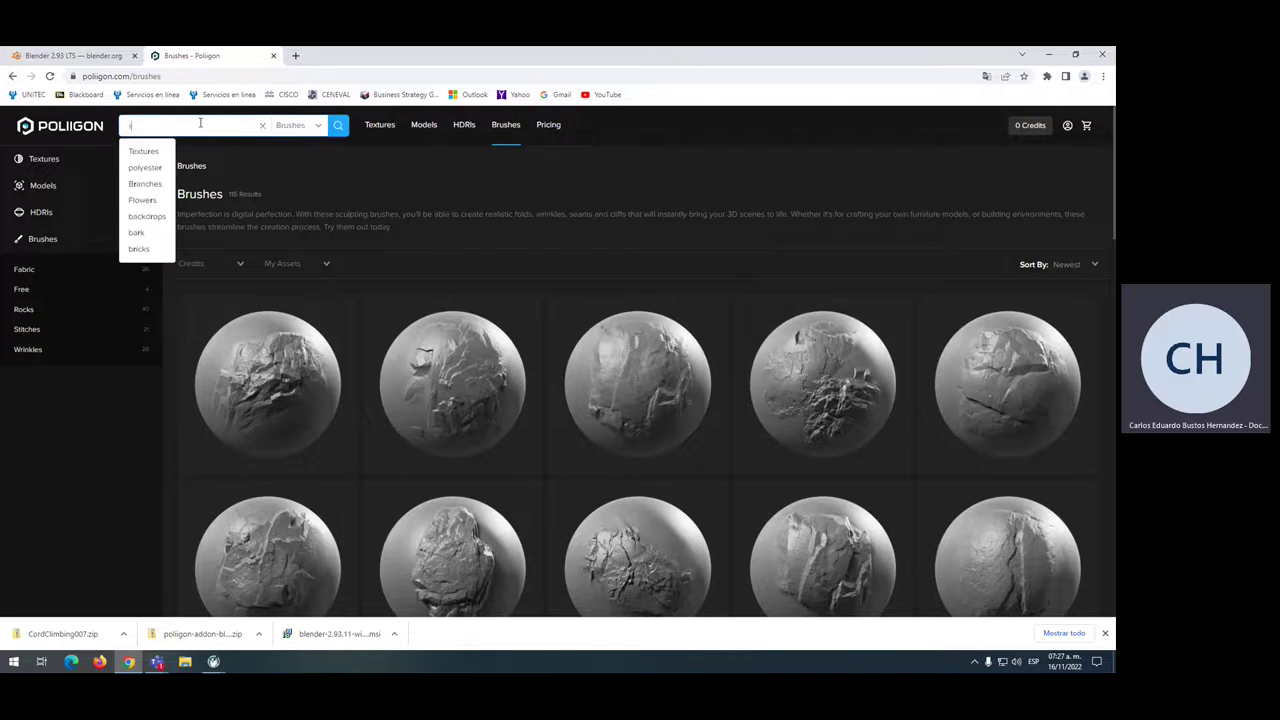
key("BackSpace")
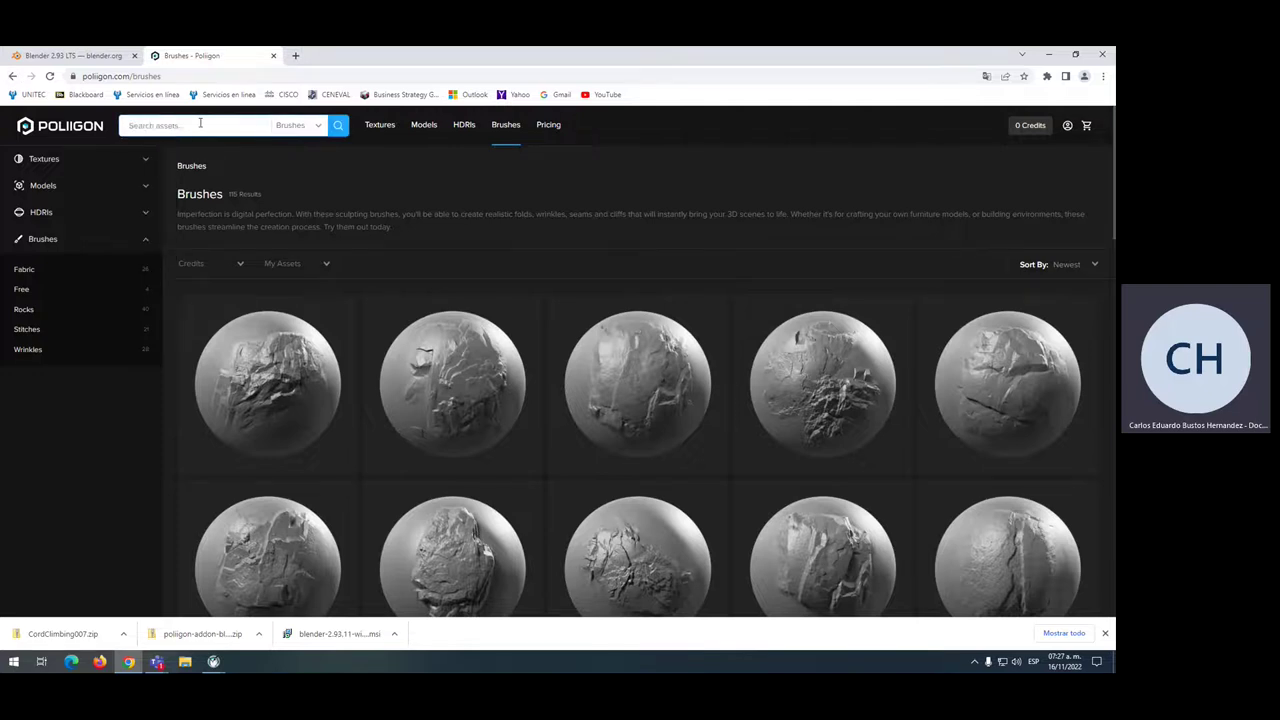
left_click(320, 126)
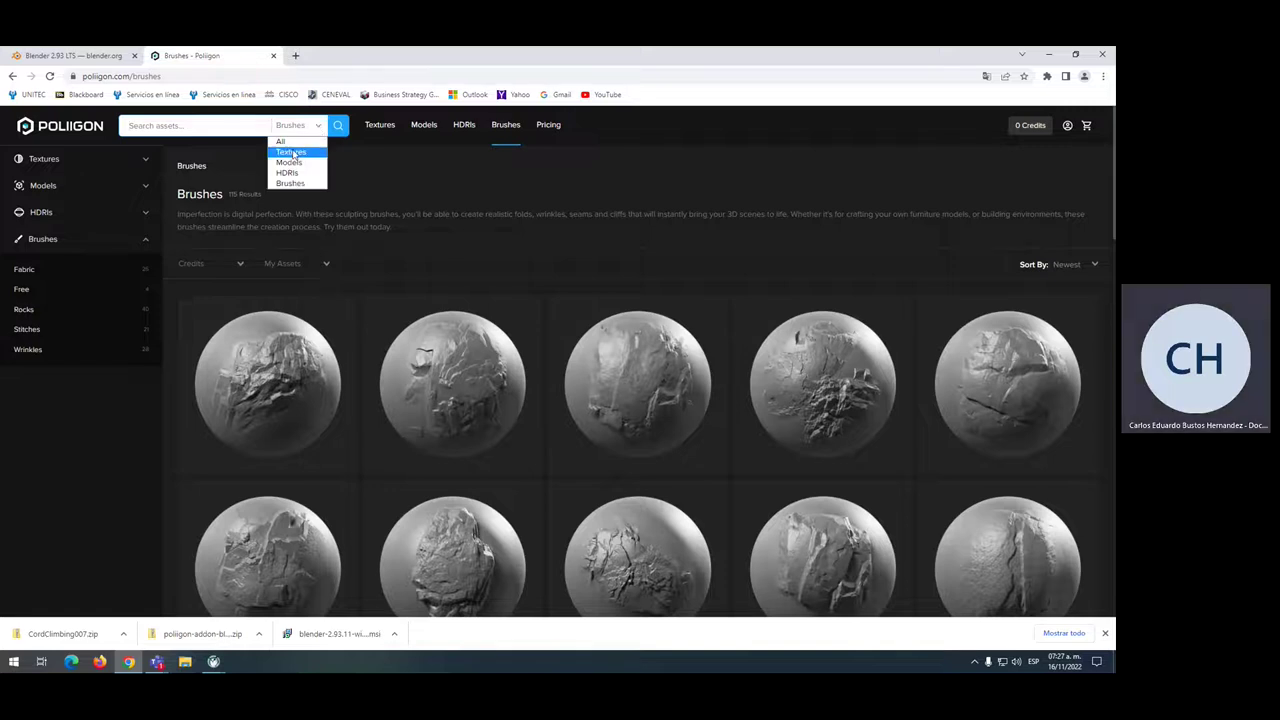
left_click(295, 150)
type("fr")
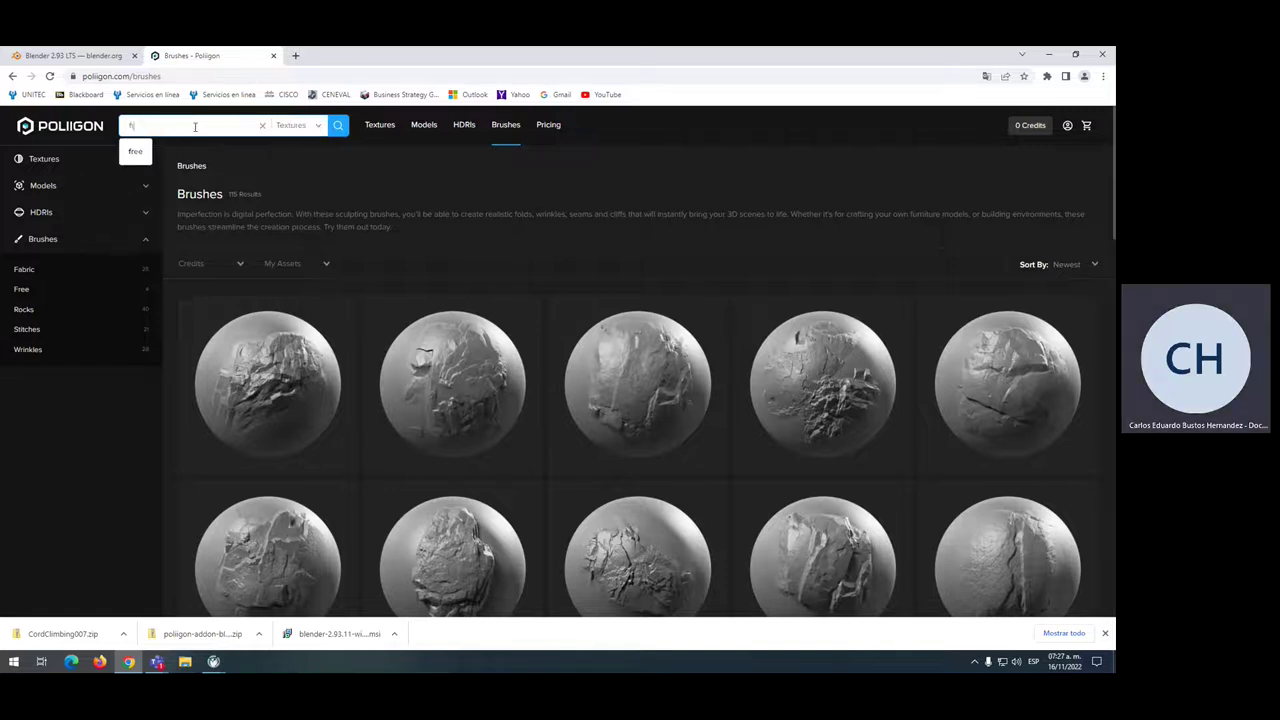
type("ee")
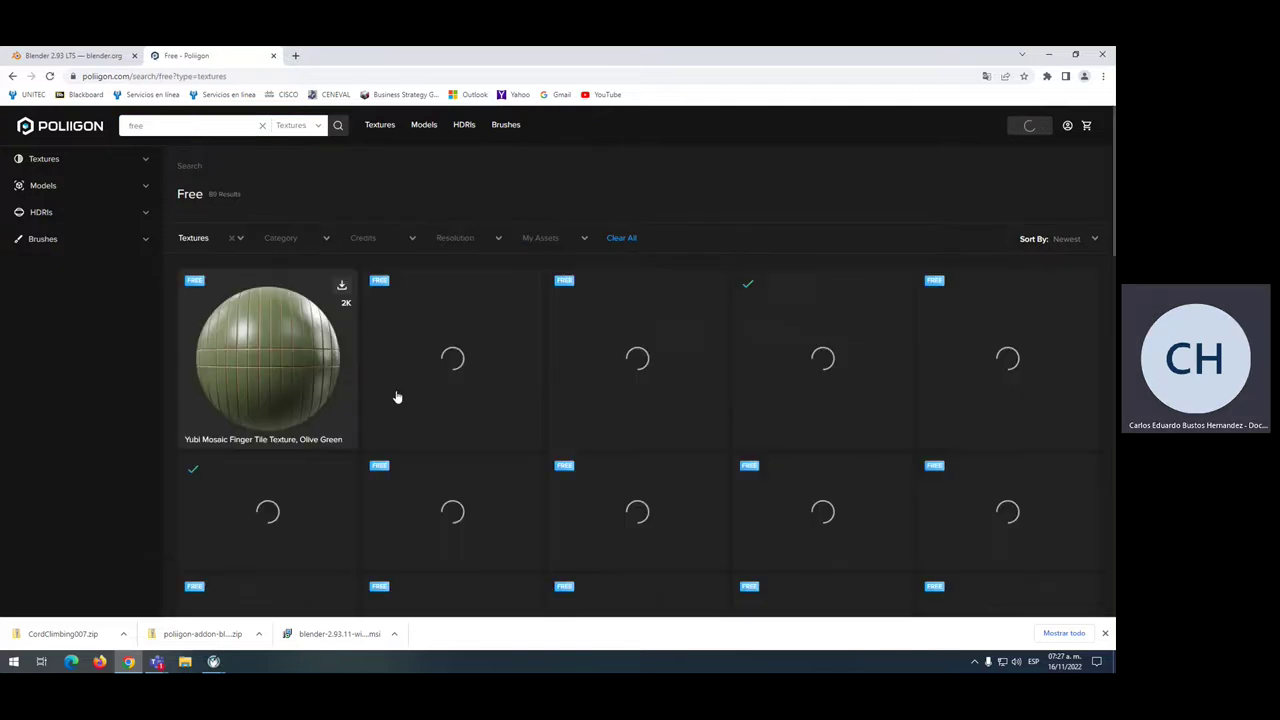
Go to page 2 of the 89 free results, open Wood Planks Worn 33 in a new tab, and cycle windows
scroll(829, 437, "down", 3)
scroll(845, 420, "down", 4)
scroll(845, 420, "down", 3)
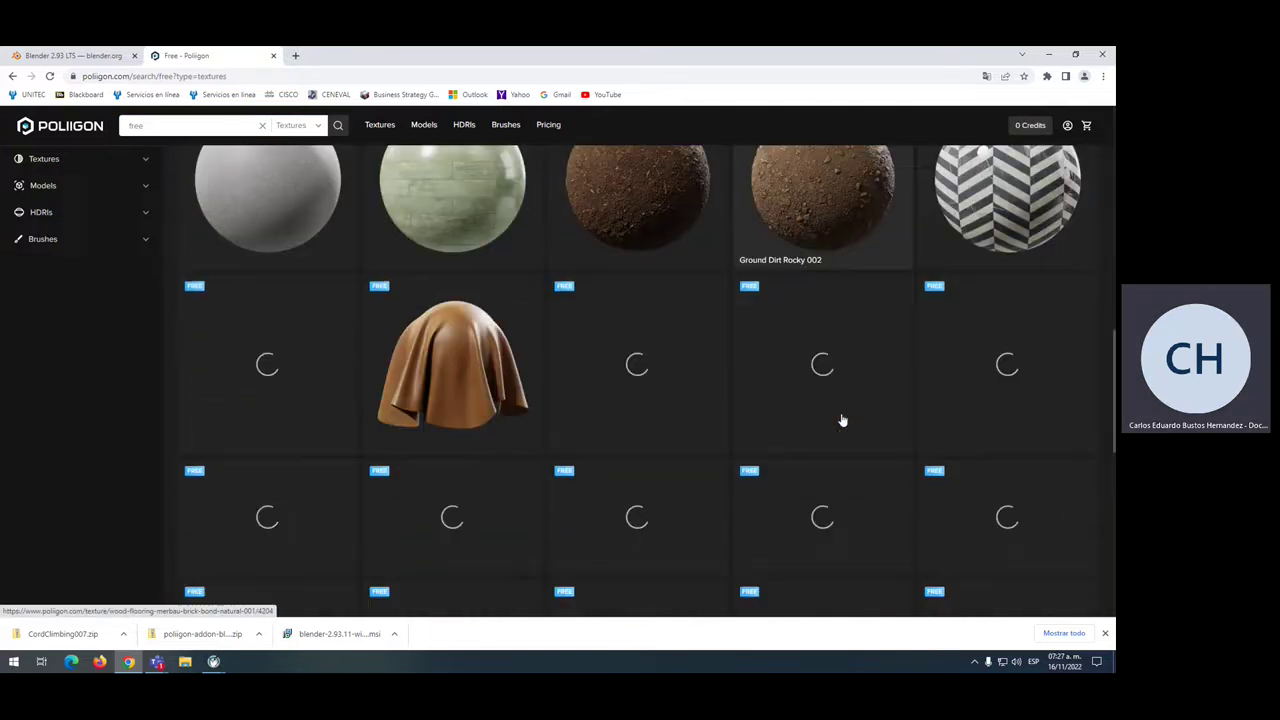
scroll(845, 420, "down", 3)
scroll(845, 420, "down", 3)
scroll(845, 420, "down", 2)
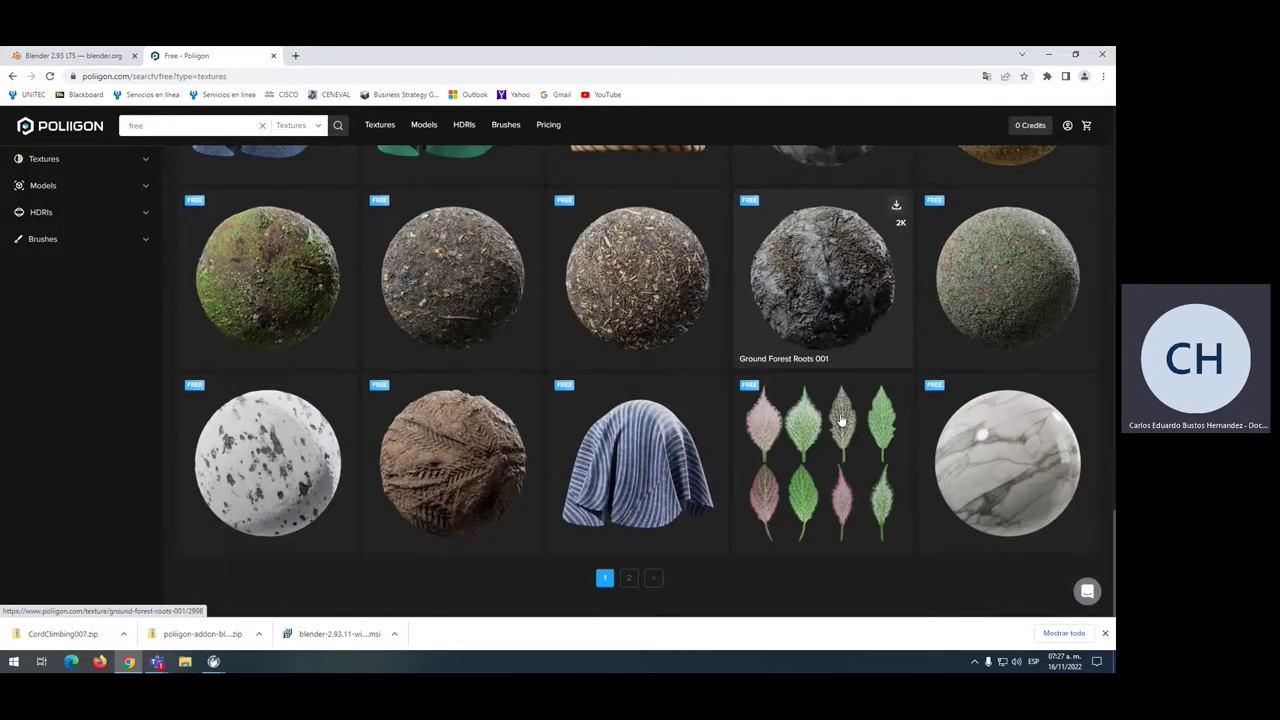
scroll(841, 421, "up", 3)
scroll(843, 400, "down", 3)
left_click(629, 578)
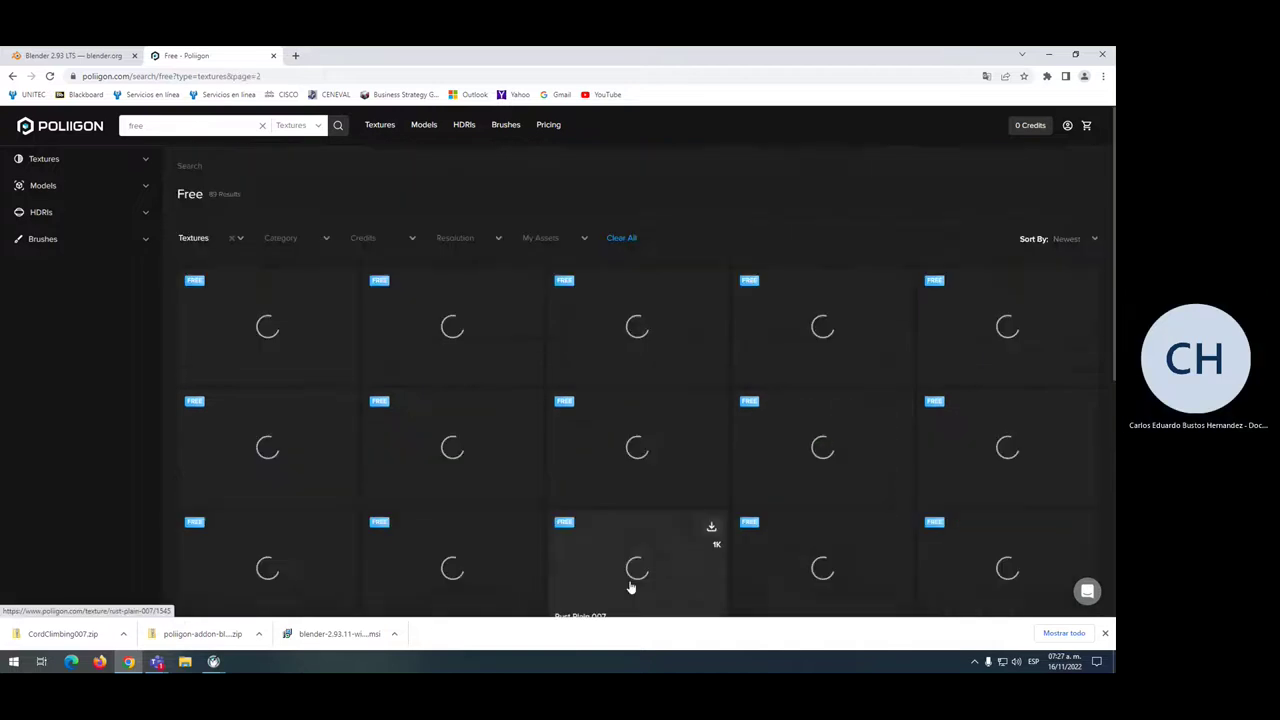
scroll(640, 450, "down", 3)
scroll(660, 500, "down", 3)
middle_click(672, 542)
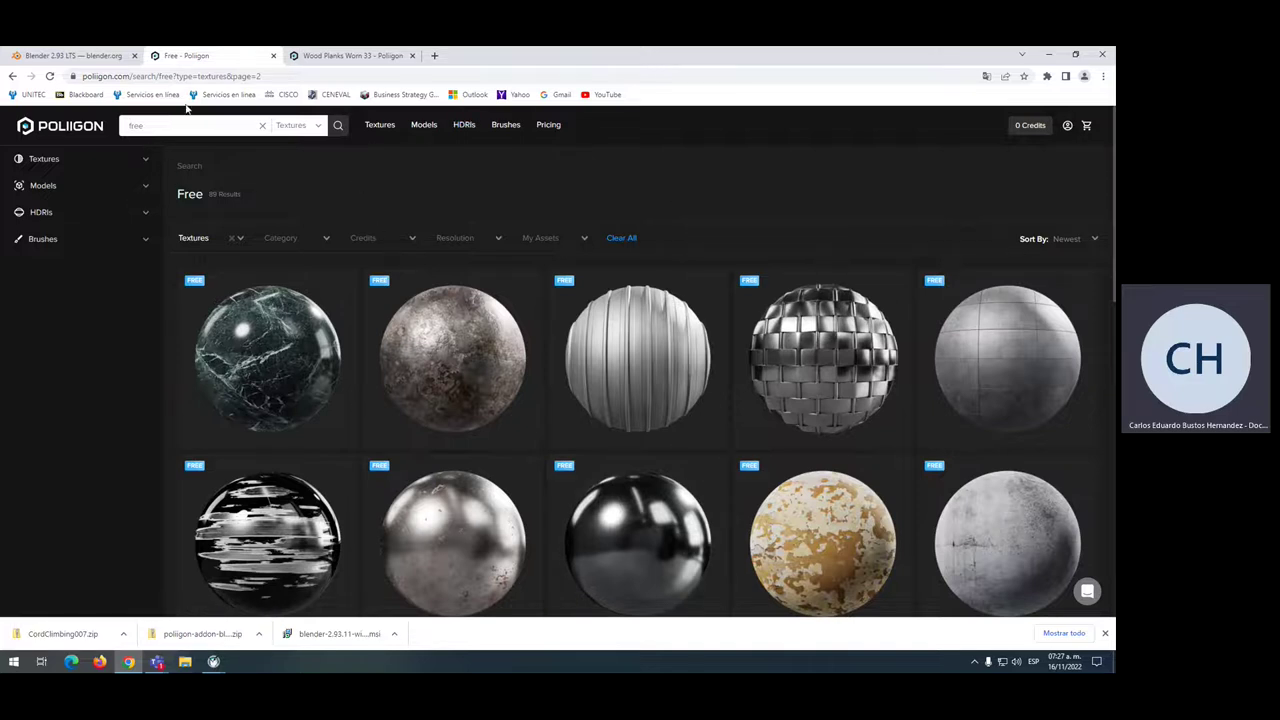
key("alt+Tab")
key("alt+Tab")
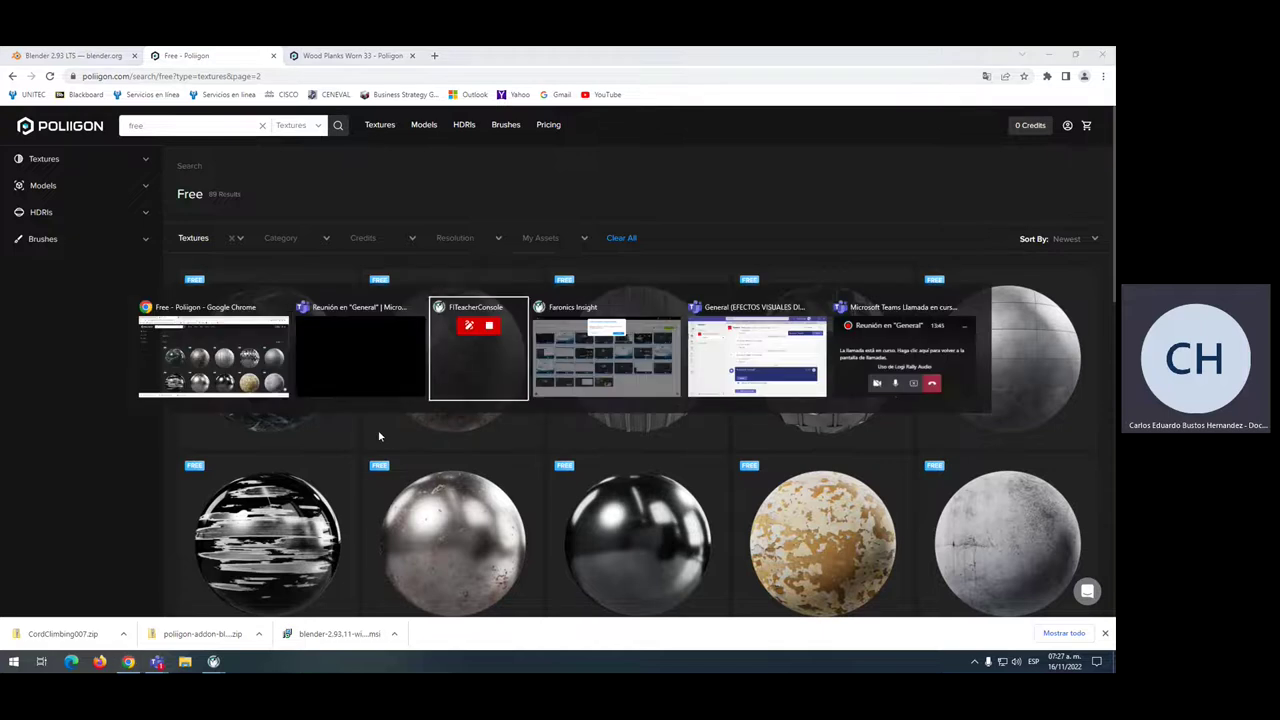
key("alt+Tab")
key("alt+Tab")
key("alt+Tab")
key("alt+Tab")
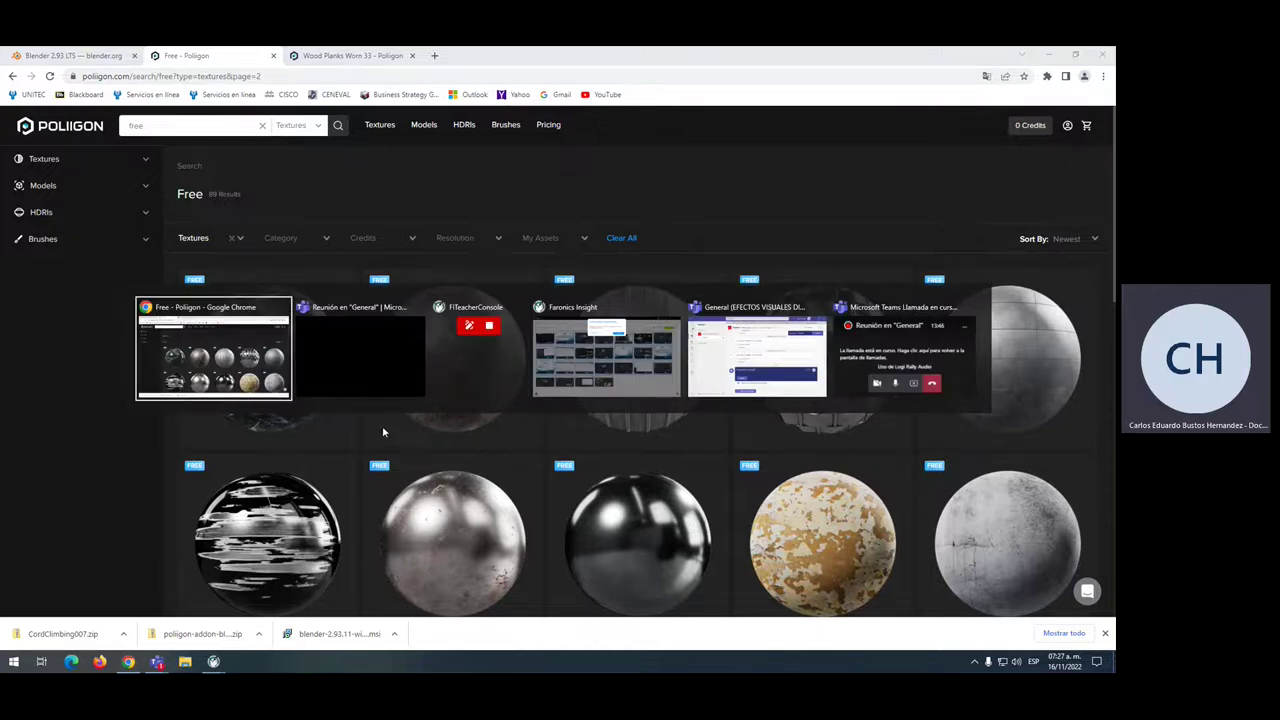
key("super+d")
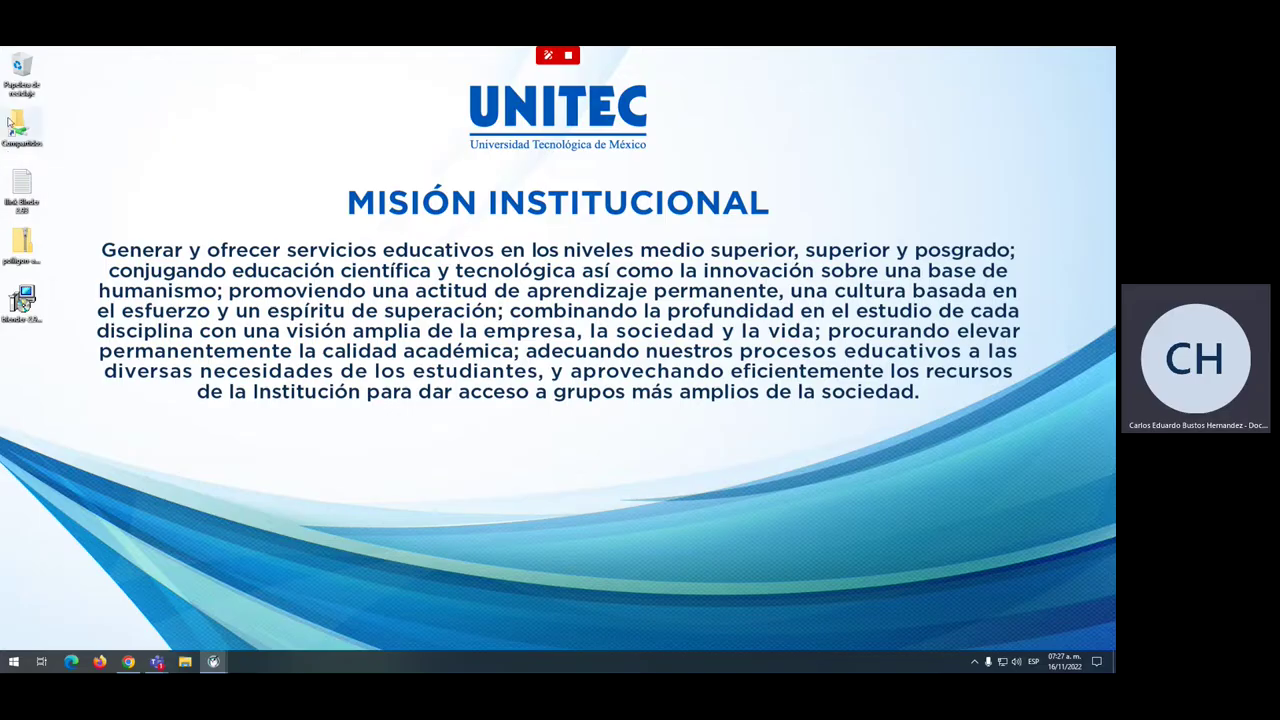
double_click(10, 122)
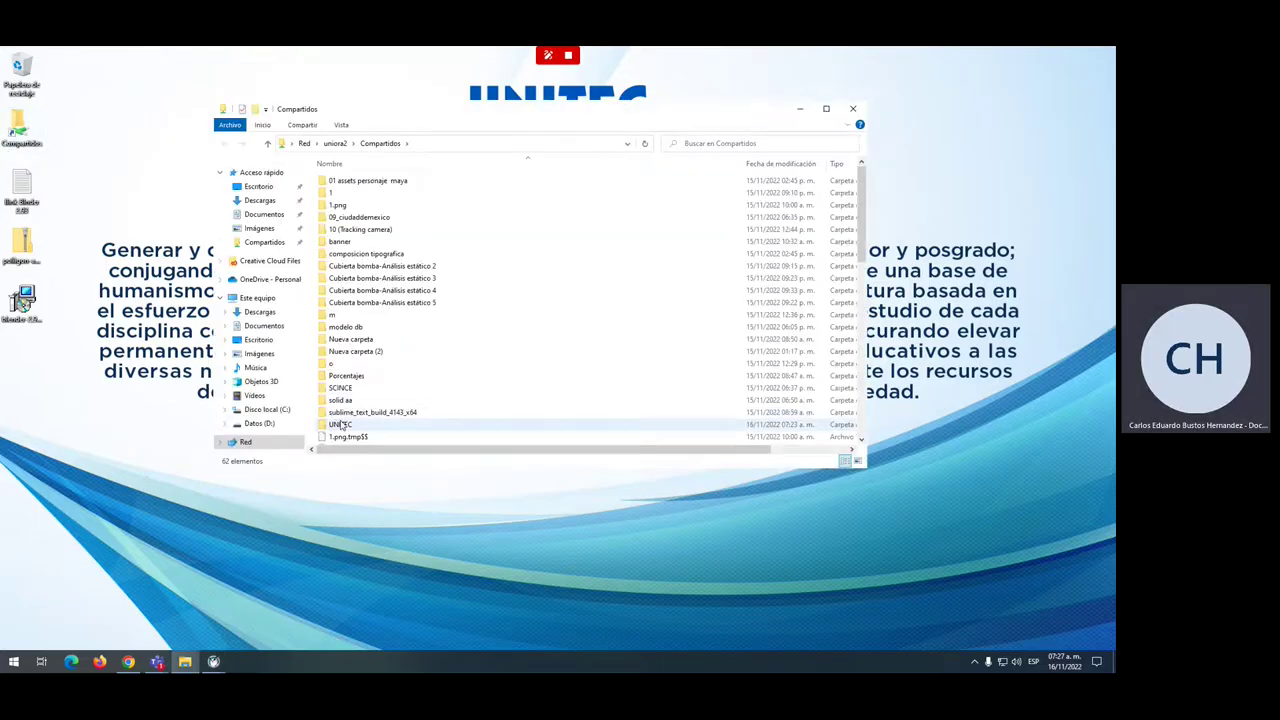
double_click(341, 425)
left_click(368, 183)
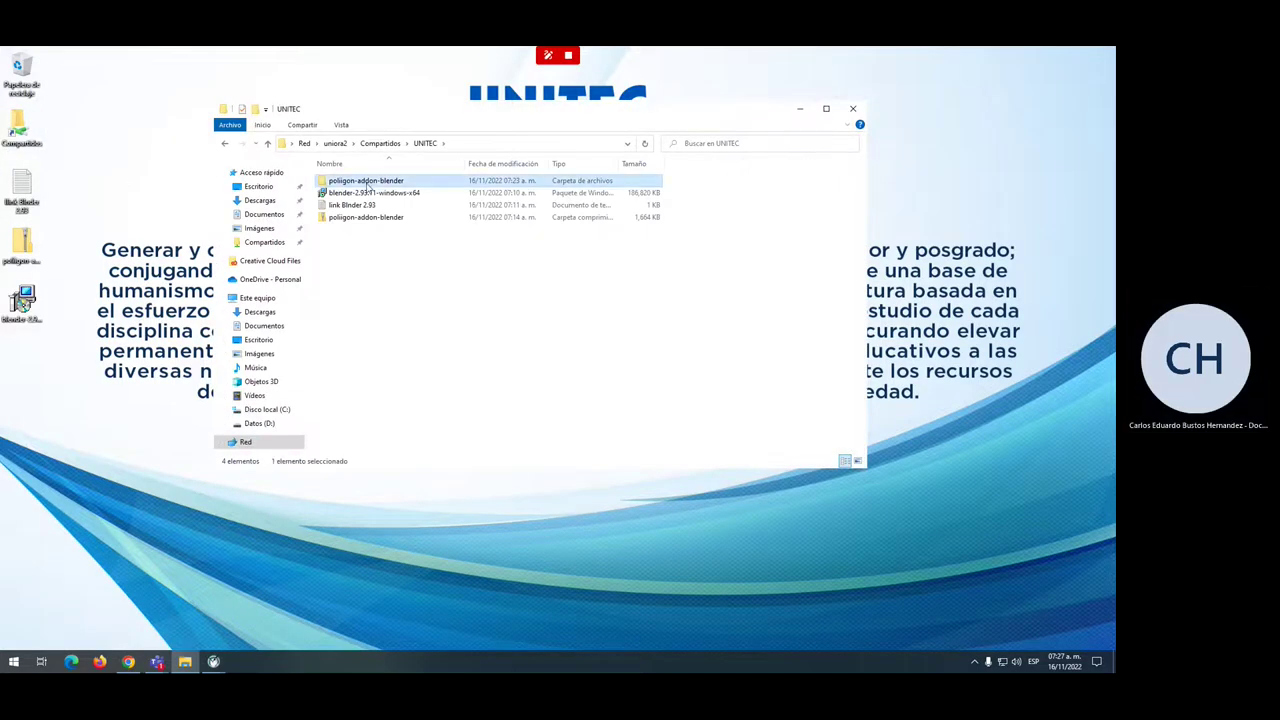
left_click(352, 219)
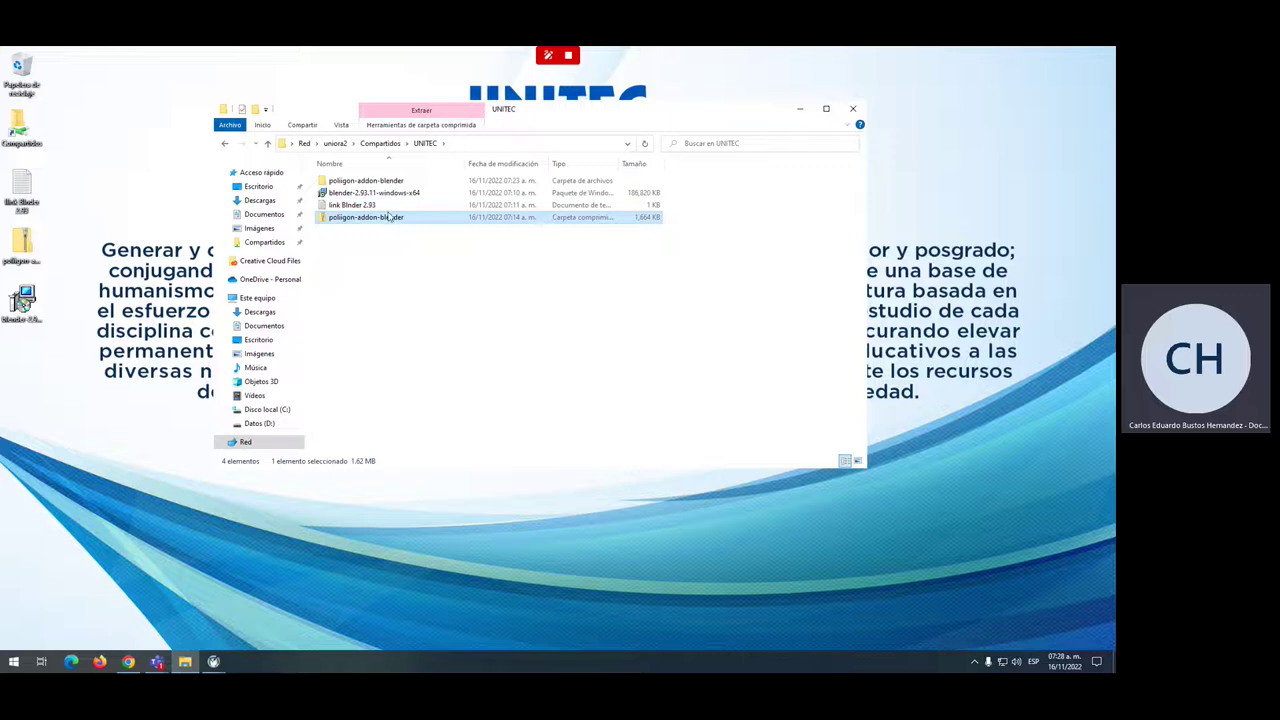
double_click(336, 205)
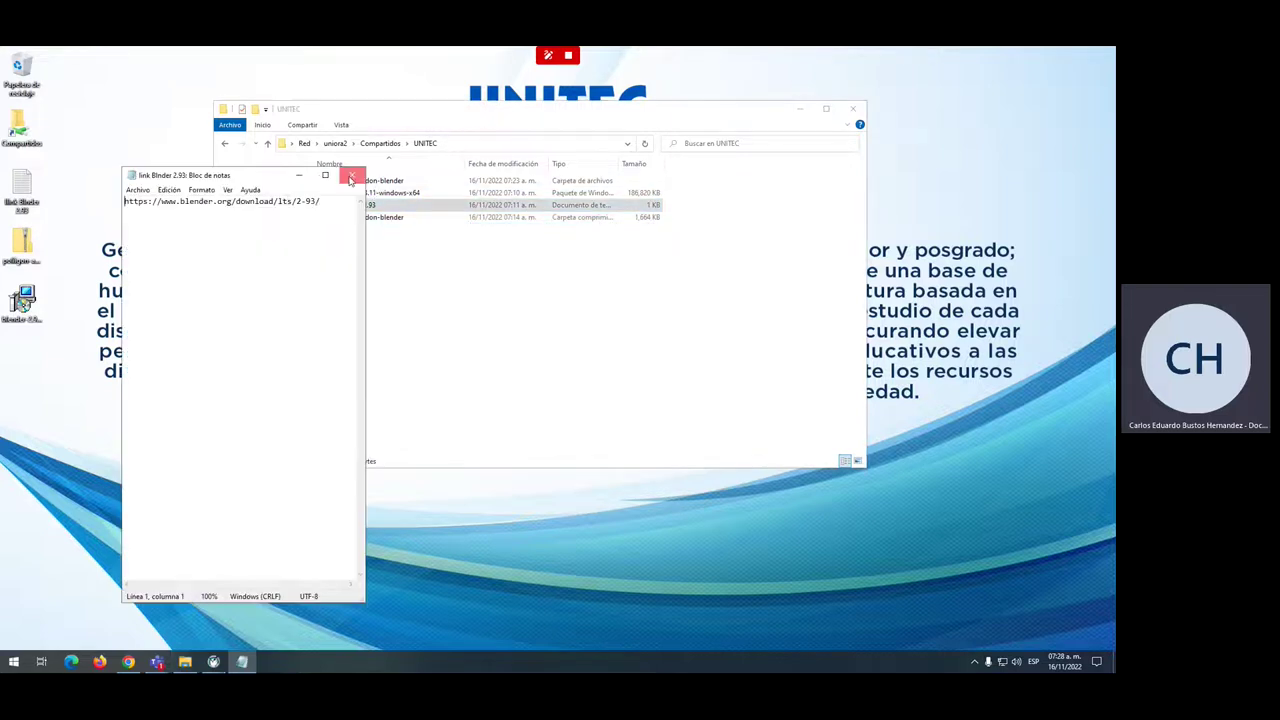
left_click(352, 175)
left_click(381, 194)
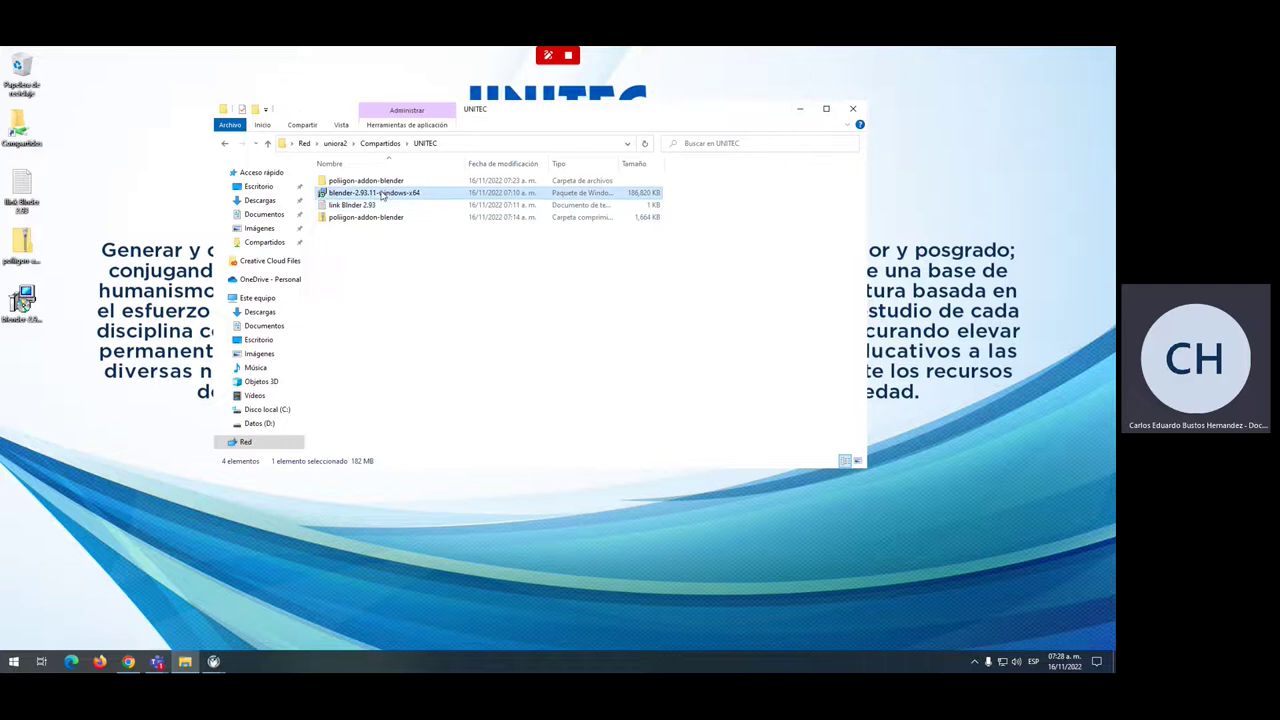
left_click(853, 108)
key("alt+Tab")
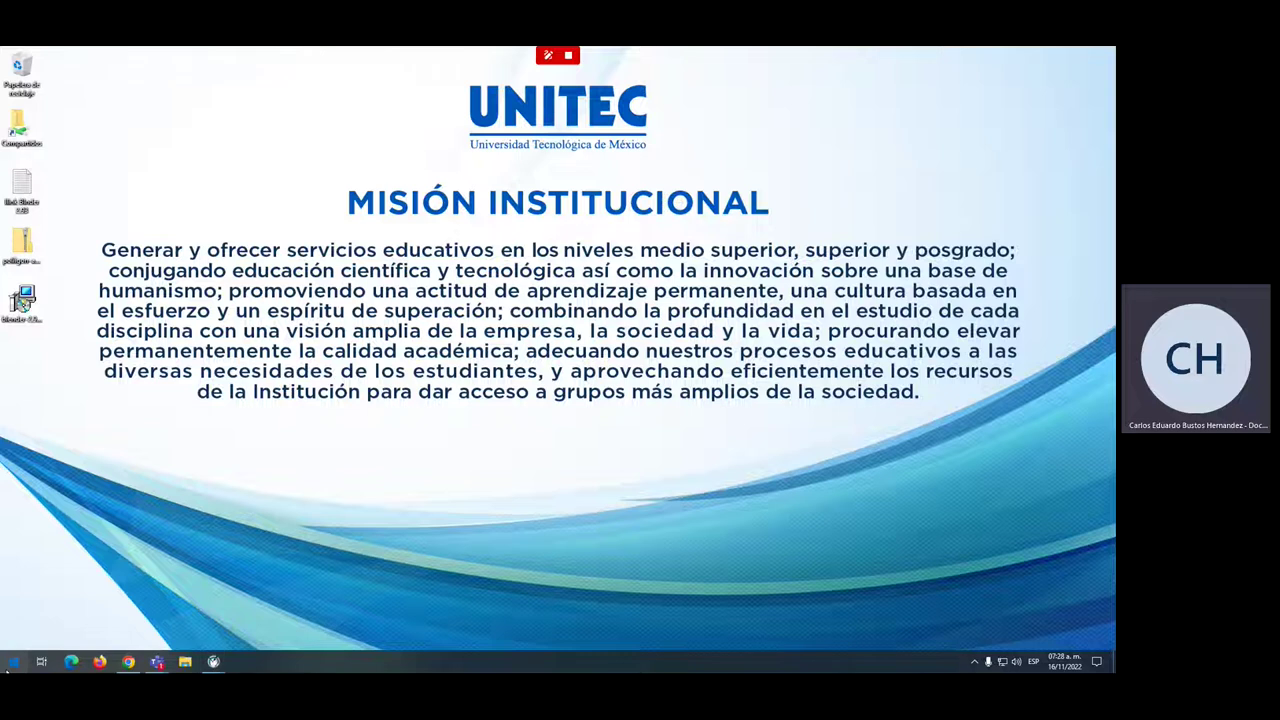
key("super")
Launch Blender, then bring Chrome's Poliigon free textures page back to the front
left_click(714, 245)
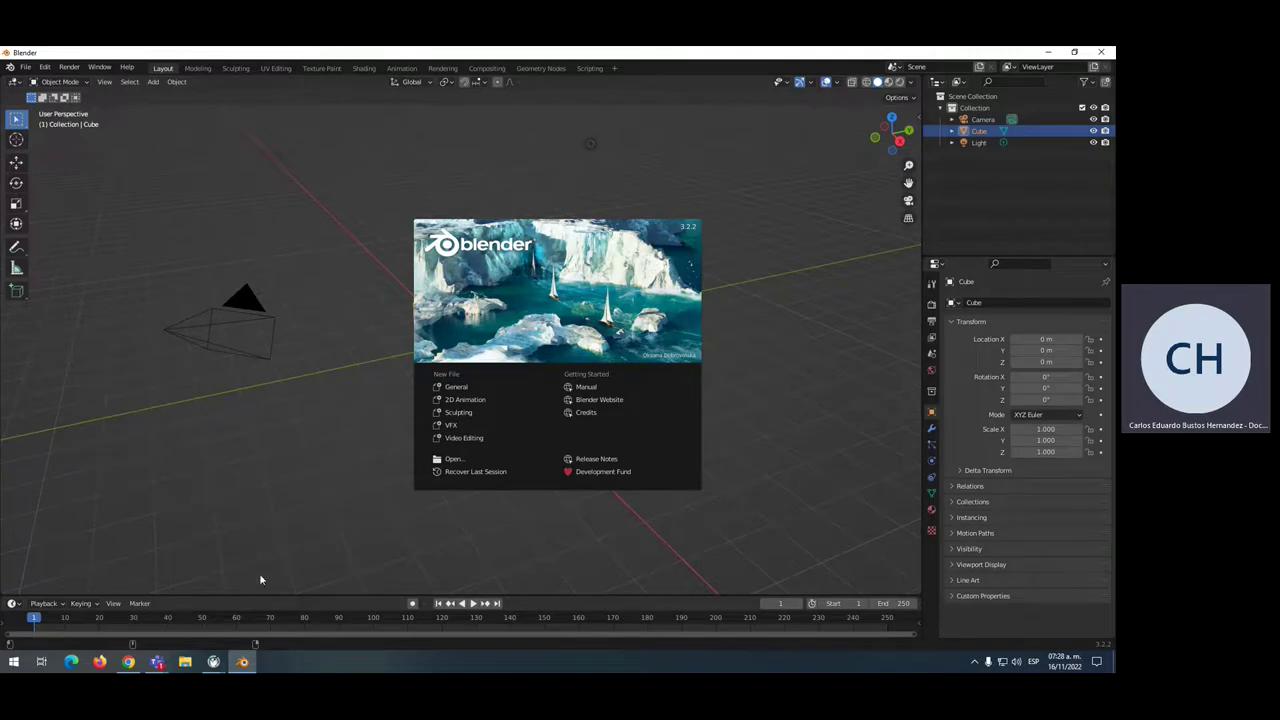
left_click(128, 662)
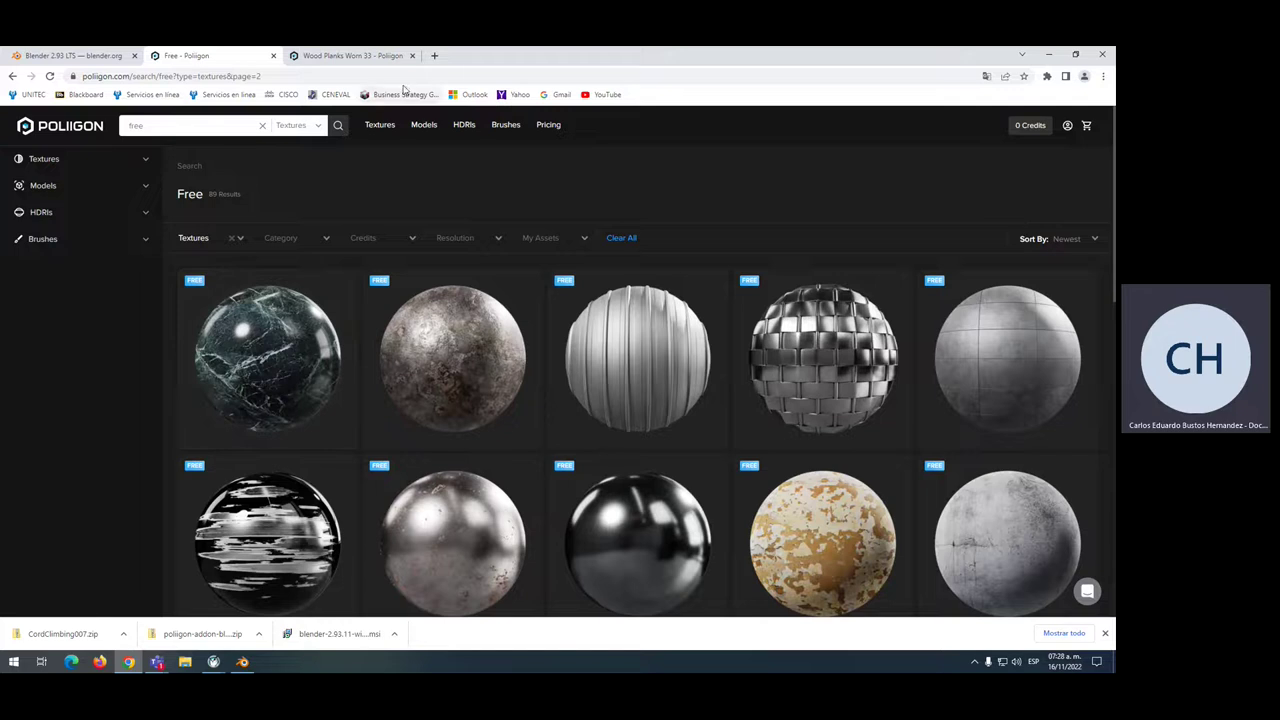
Download the Blender 3.3.1 LTS Windows installer from blender.org via the 3.3 LTS page
left_click(72, 56)
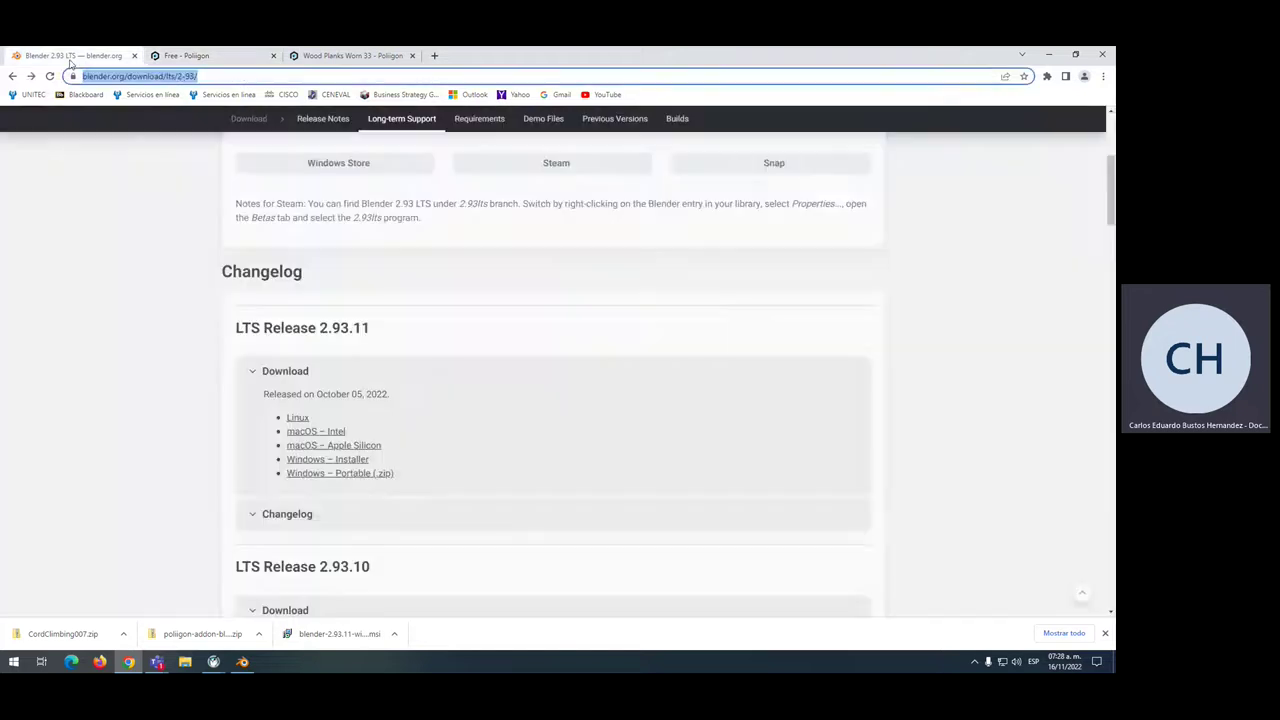
left_click(13, 76)
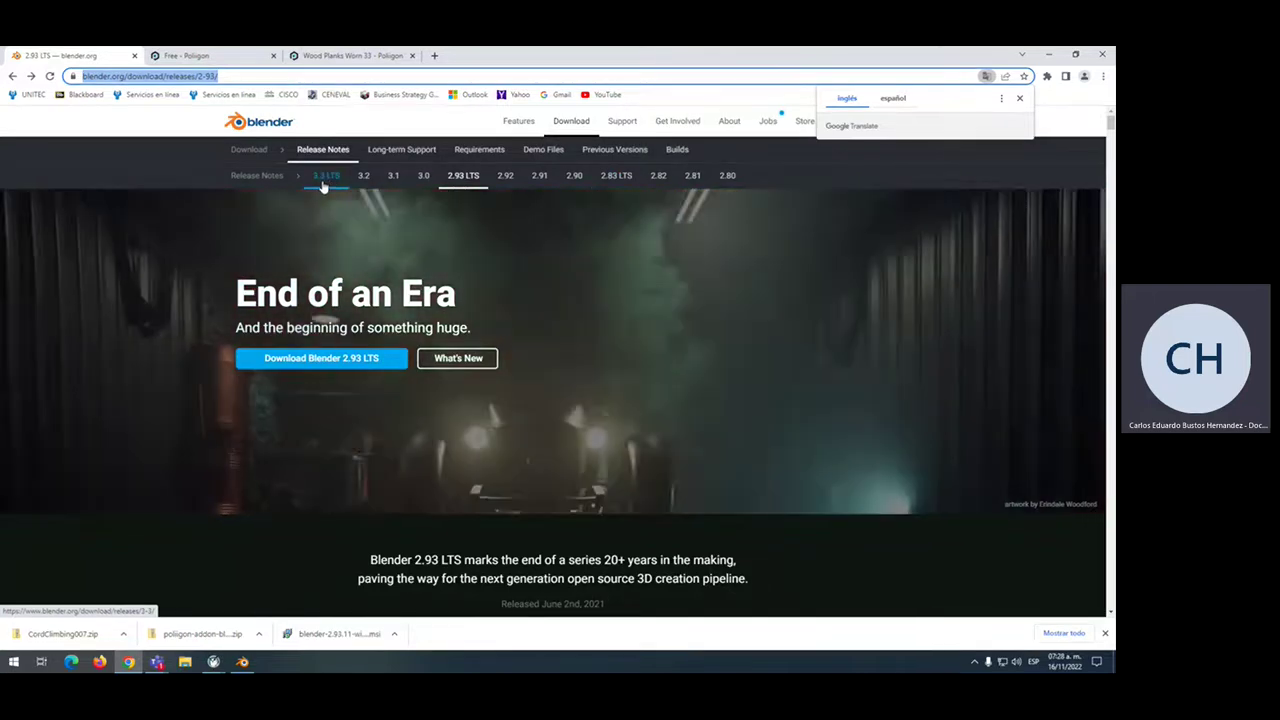
left_click(324, 184)
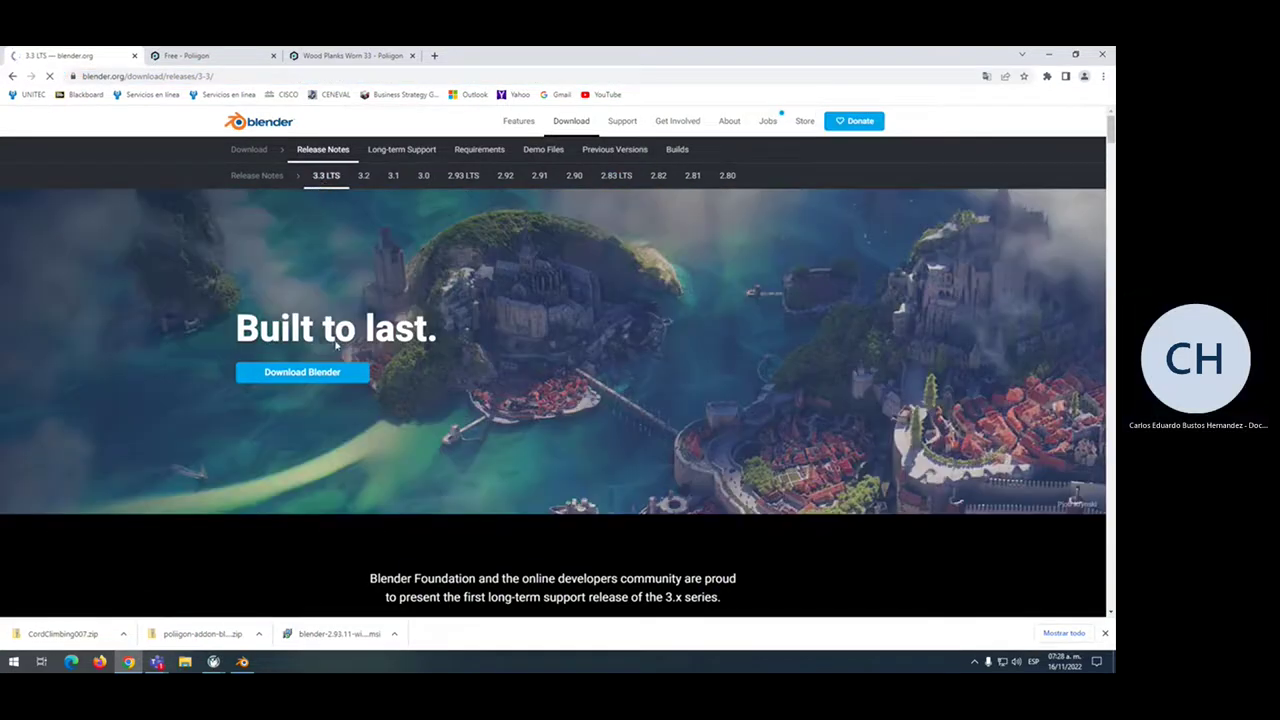
left_click(313, 378)
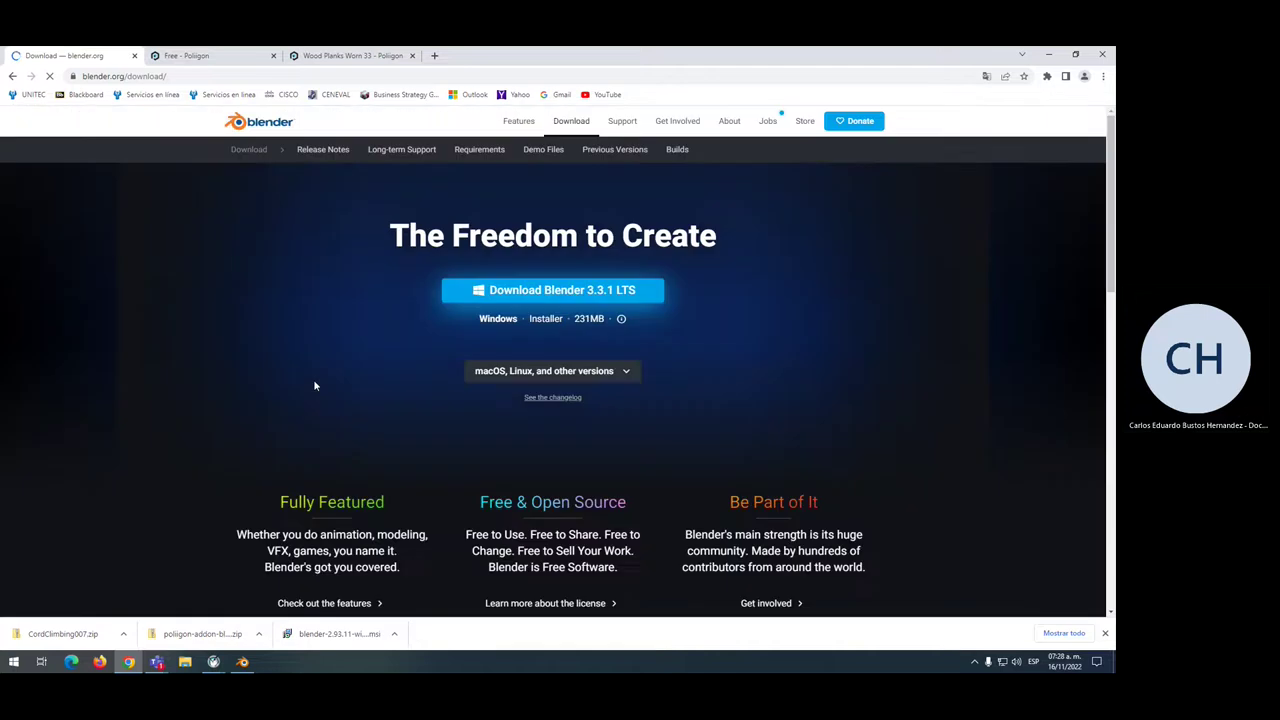
left_click(575, 292)
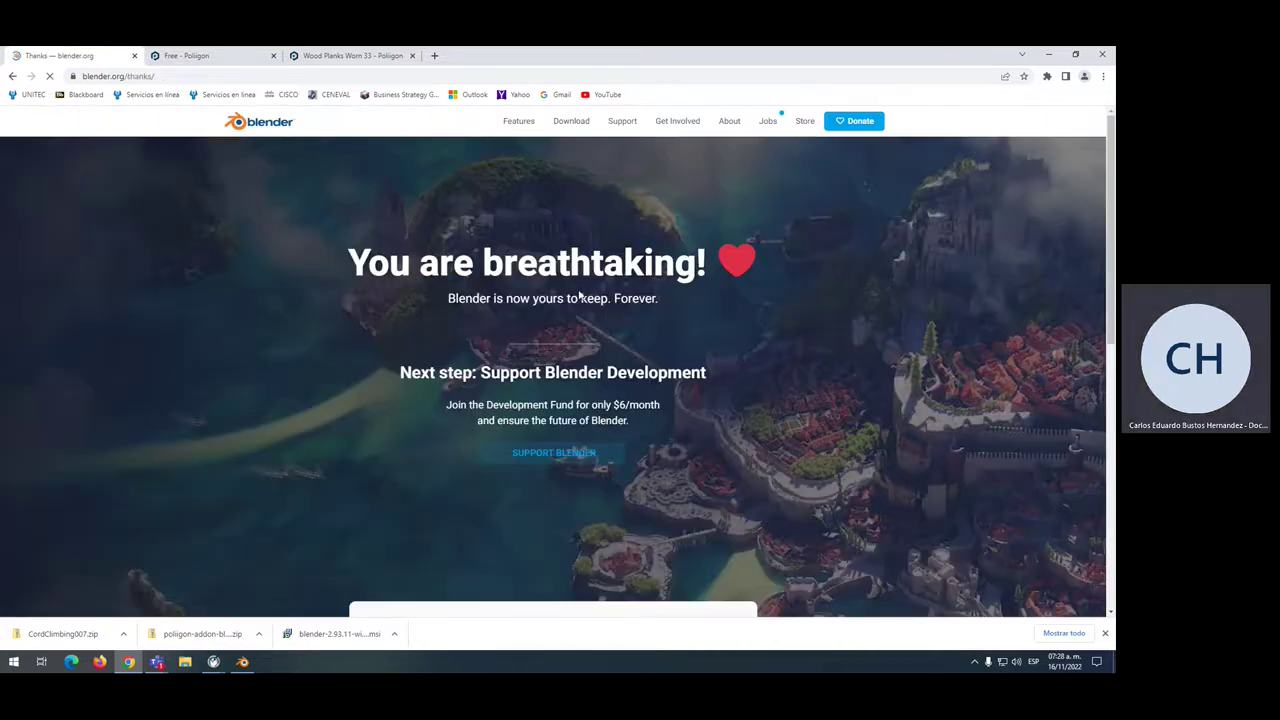
scroll(484, 423, "down", 3)
scroll(486, 423, "down", 2)
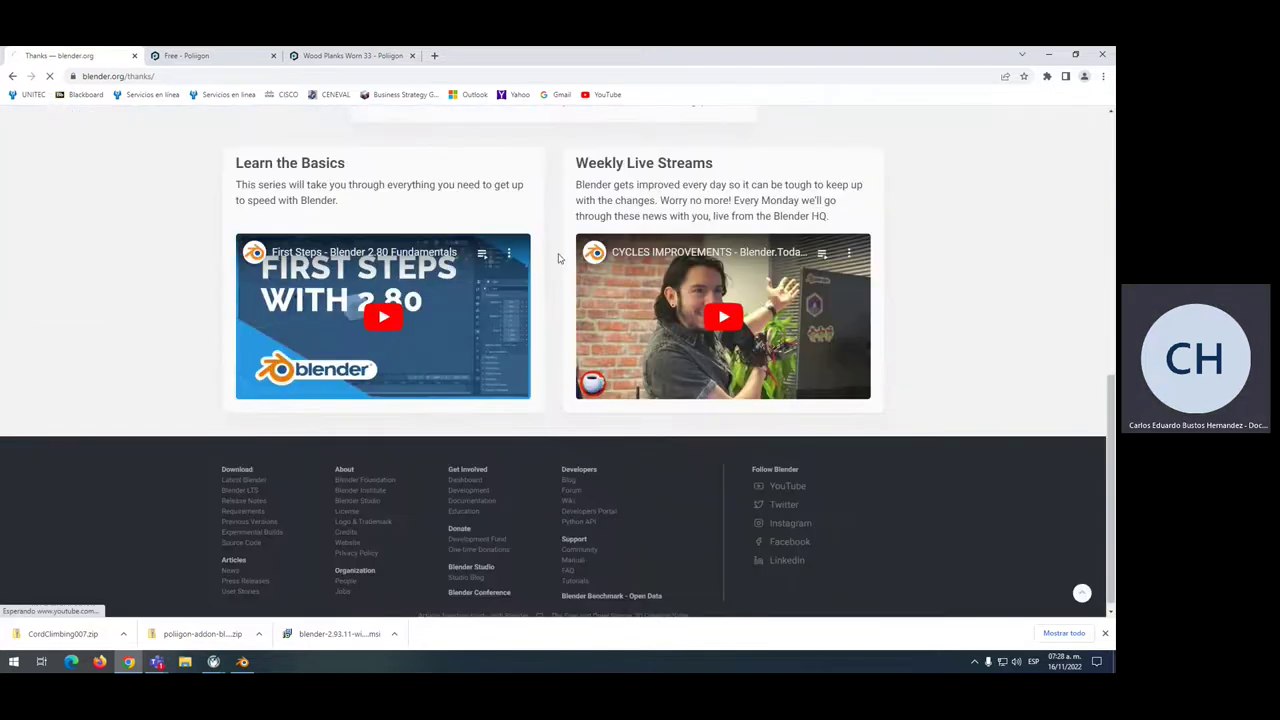
scroll(558, 255, "up", 5)
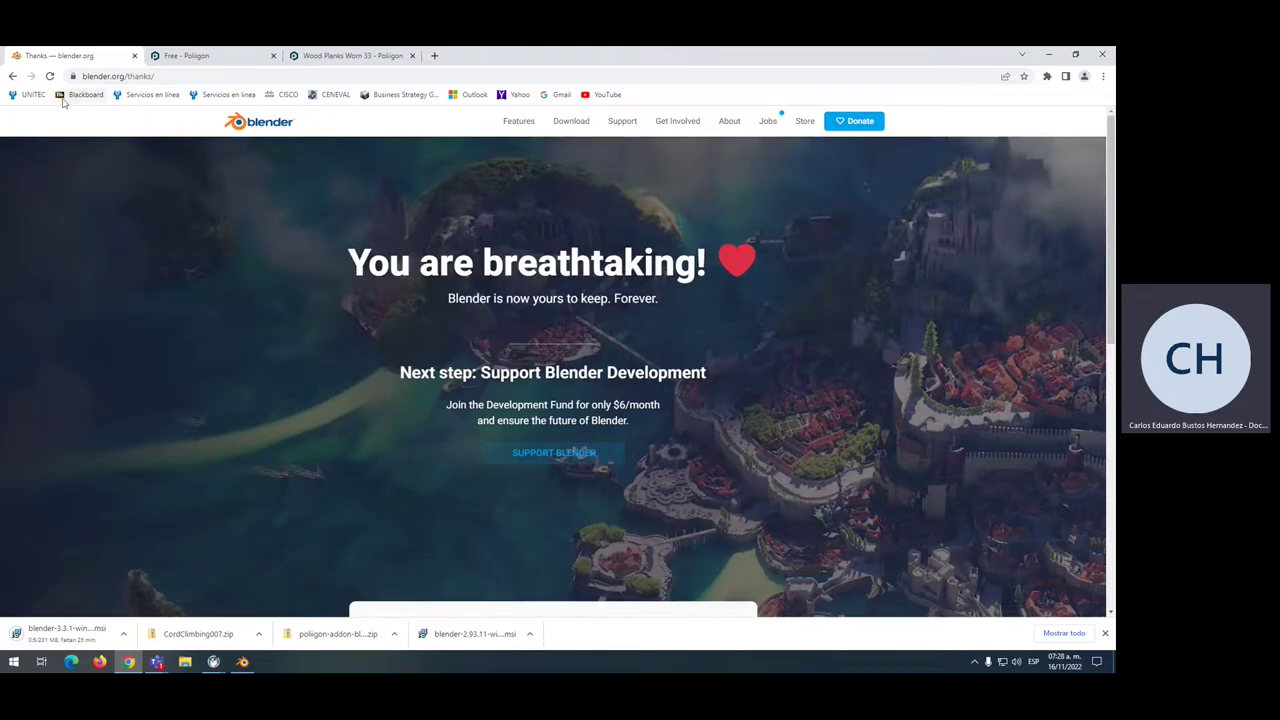
Open blender.org's Features page and scroll through it
left_click(512, 122)
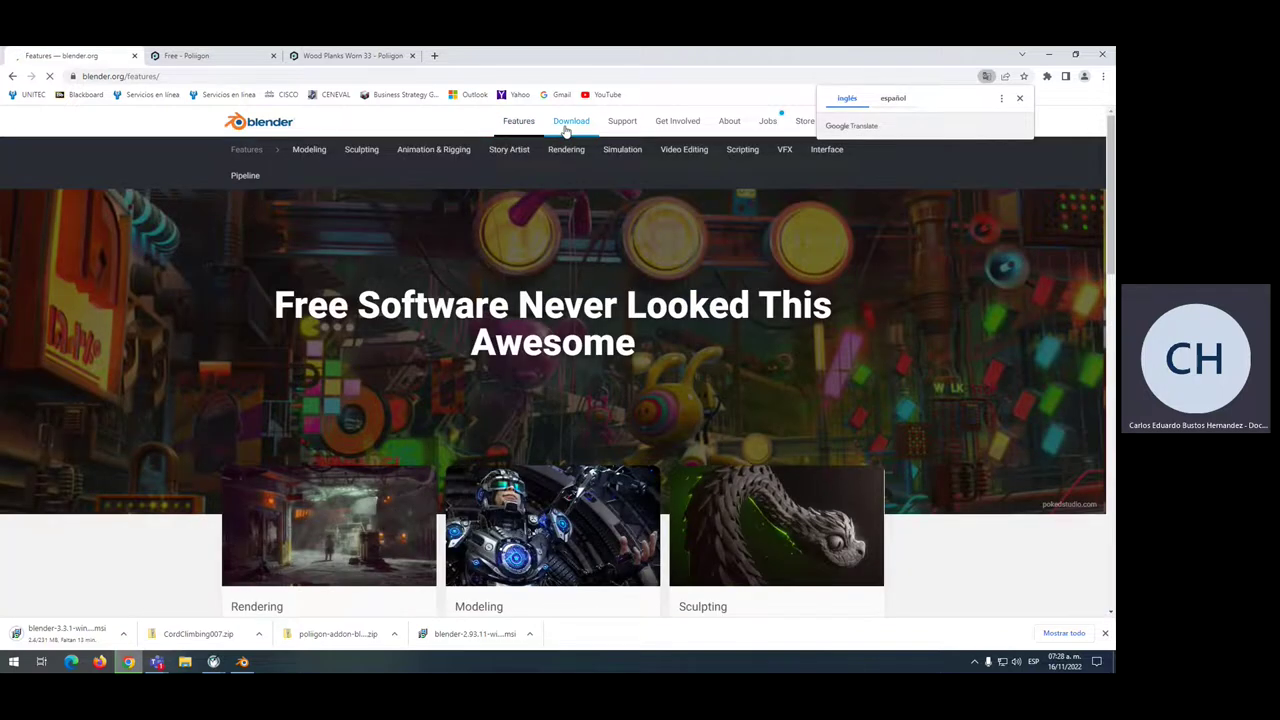
scroll(647, 360, "down", 2)
scroll(647, 360, "down", 2)
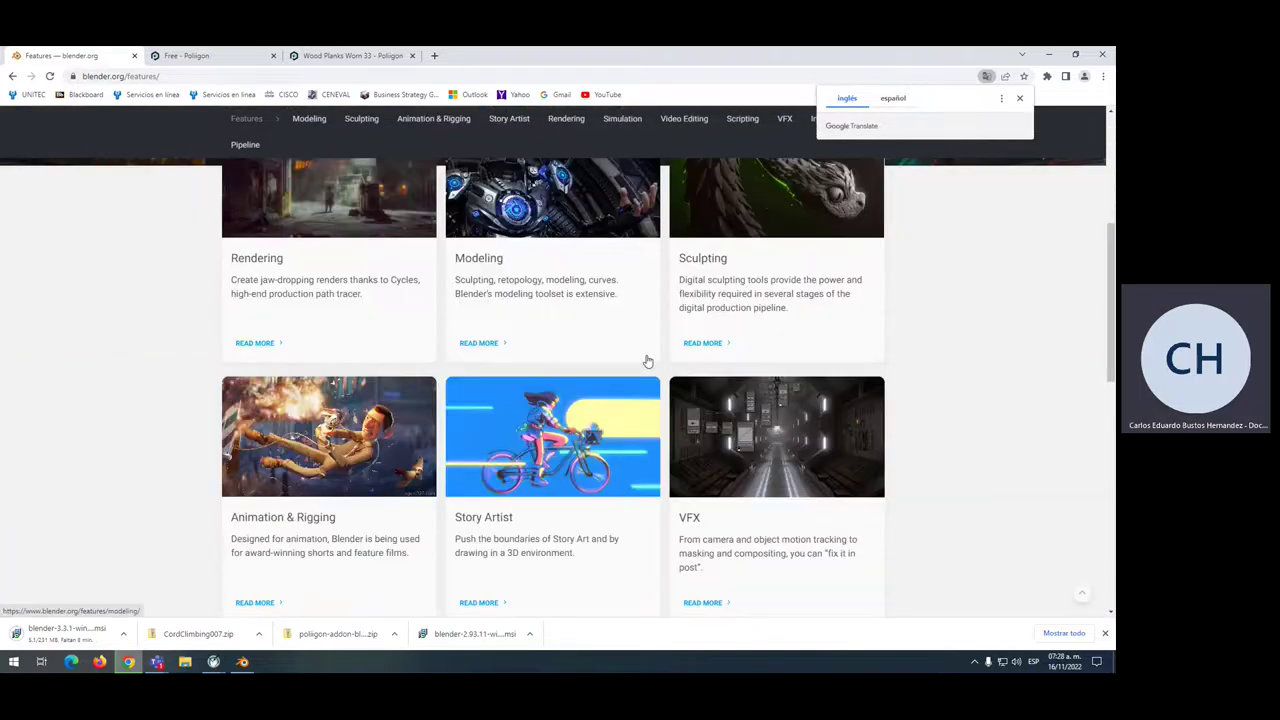
scroll(647, 360, "down", 1)
scroll(647, 360, "down", 1)
scroll(647, 360, "up", 2)
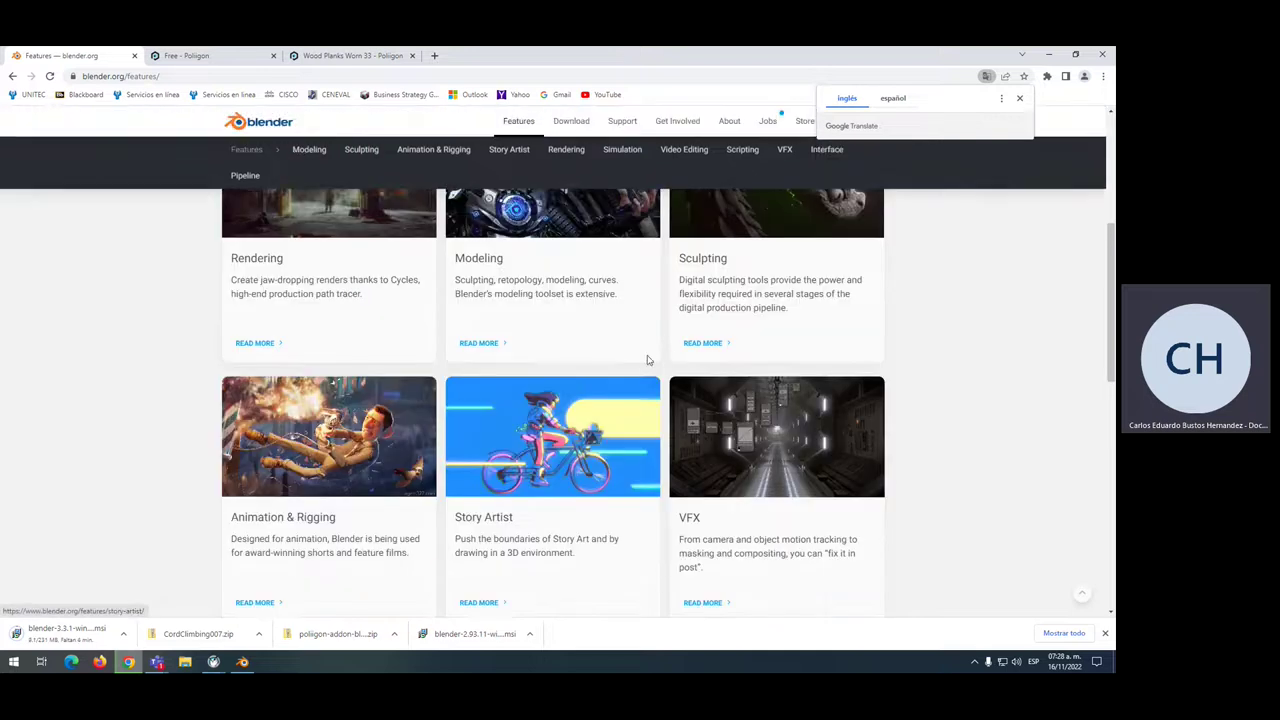
scroll(647, 360, "down", 1)
scroll(608, 478, "down", 2)
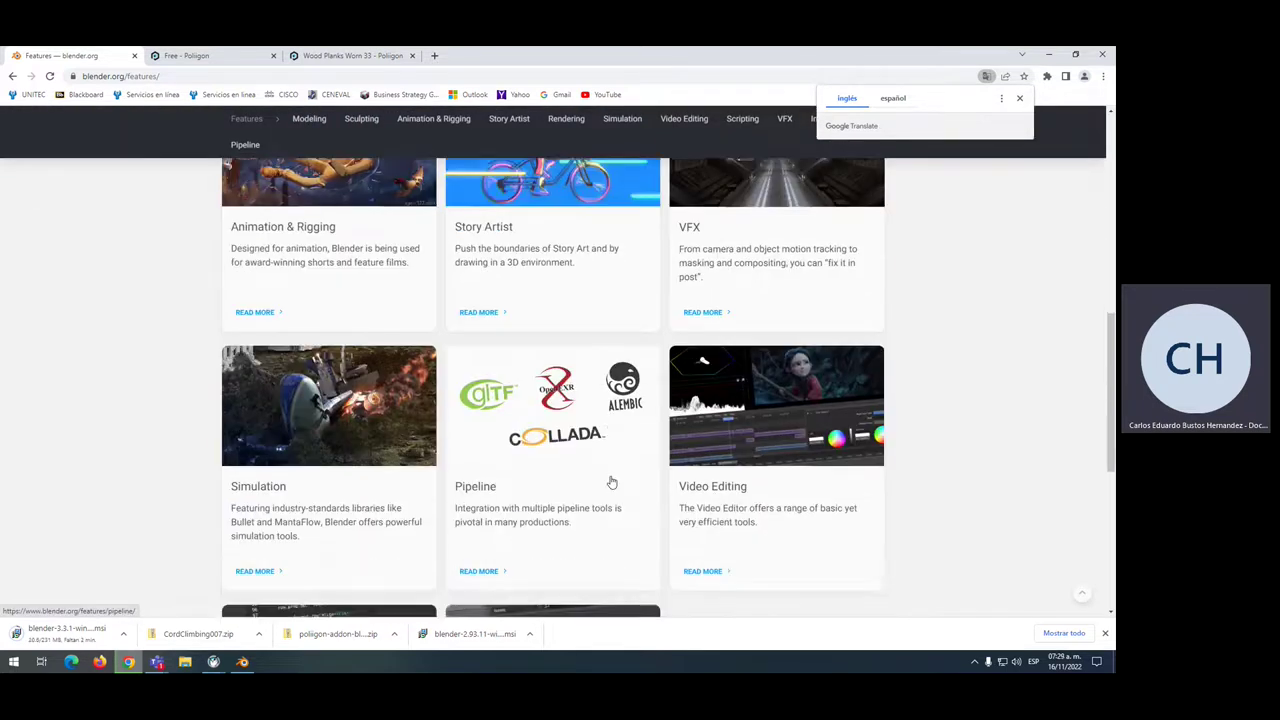
scroll(610, 472, "down", 2)
scroll(617, 455, "up", 4)
scroll(616, 455, "up", 5)
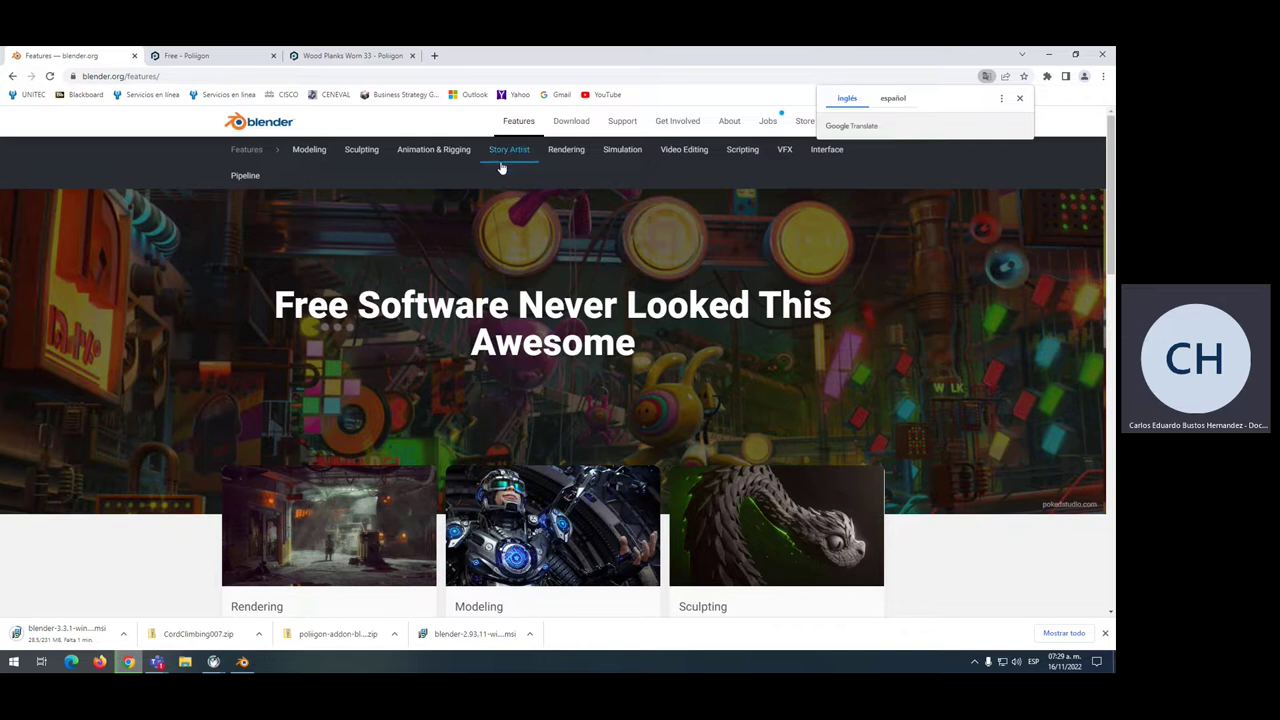
Browse the Animation & Rigging and Sculpting features pages
left_click(434, 152)
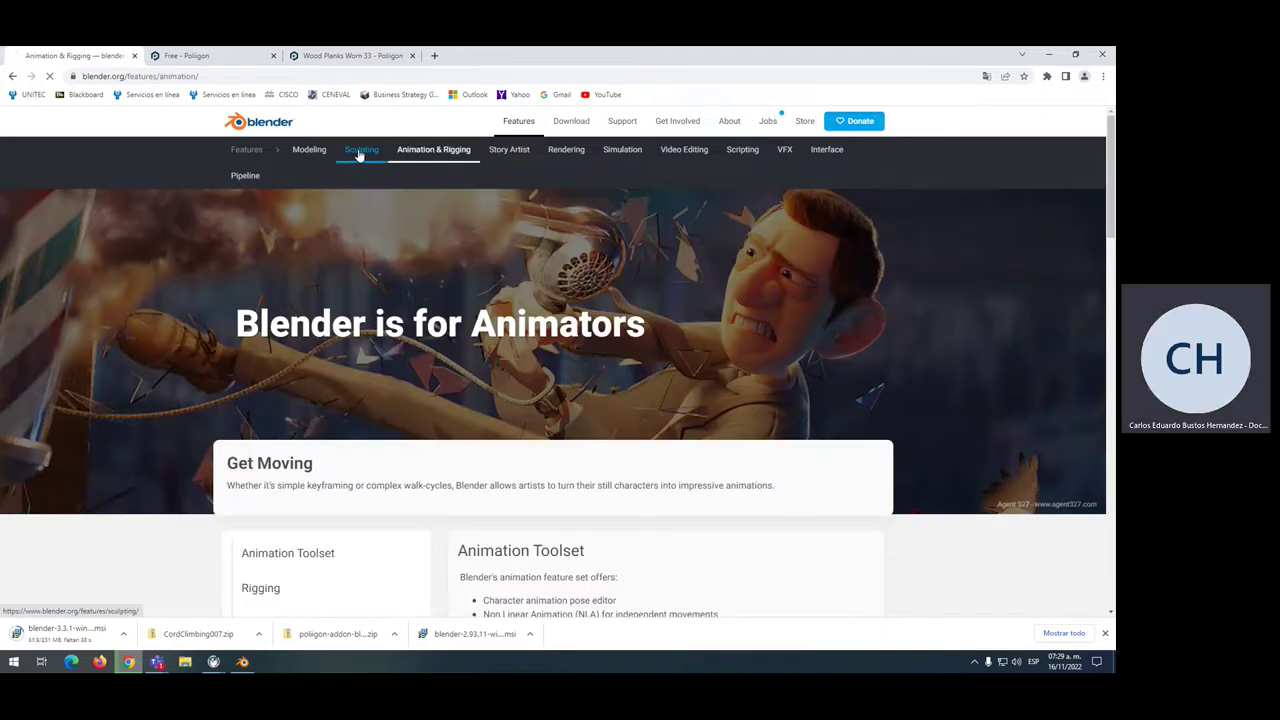
left_click(360, 154)
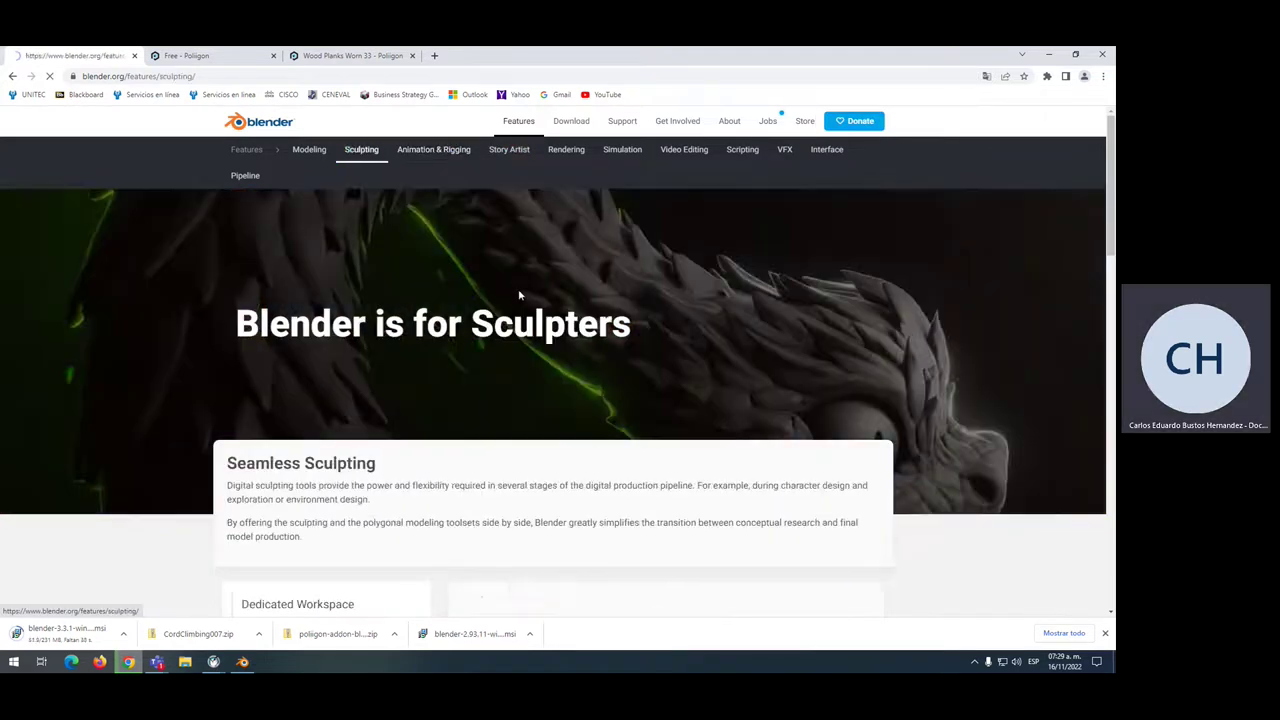
scroll(600, 391, "down", 2)
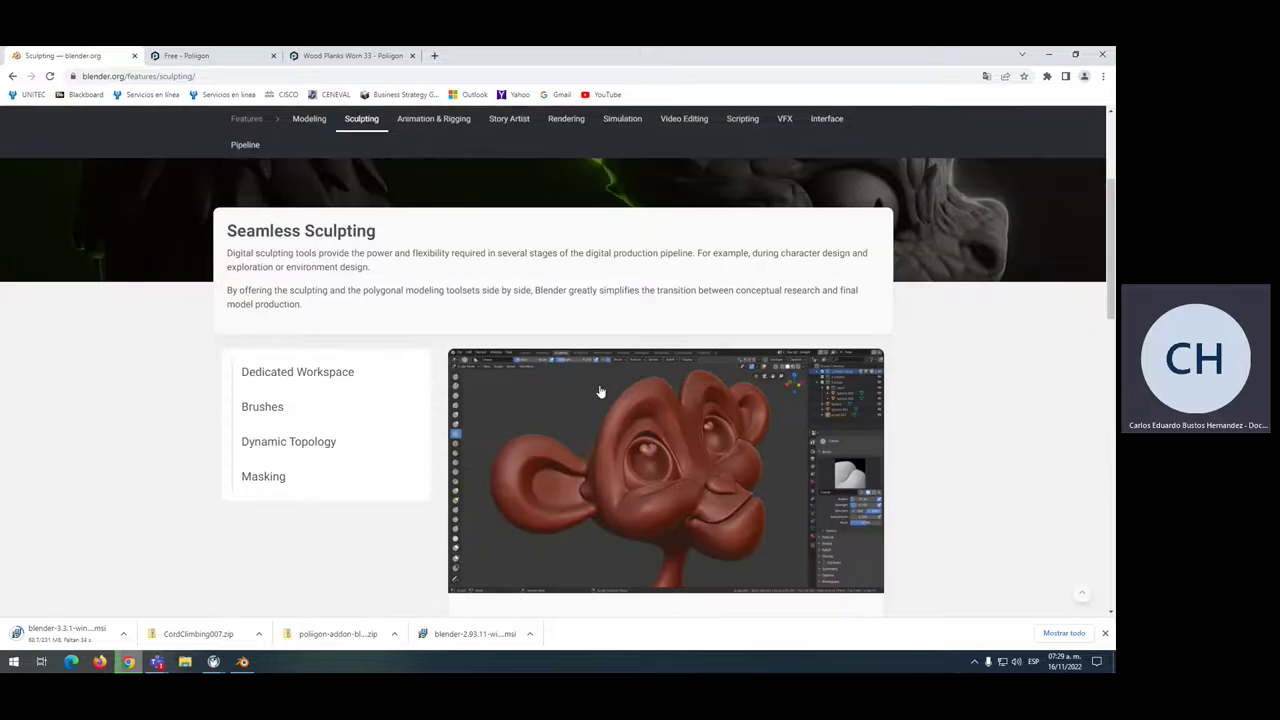
scroll(600, 391, "down", 2)
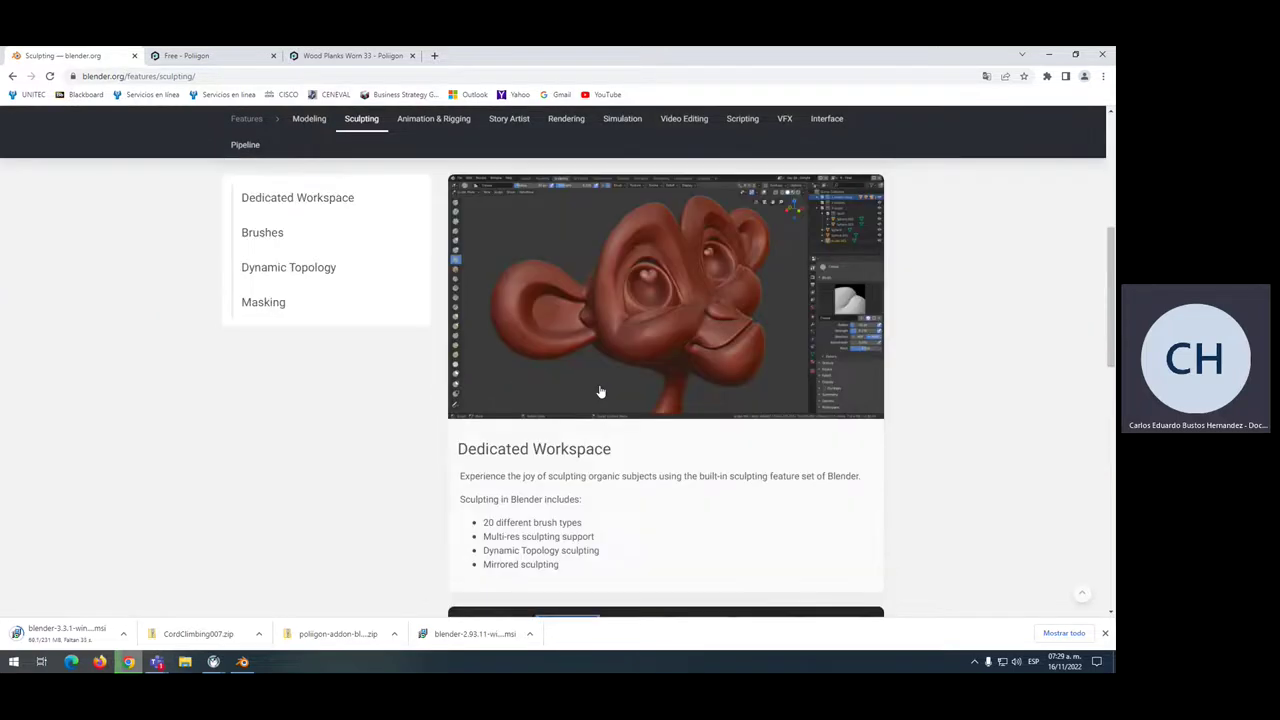
scroll(600, 391, "down", 1)
scroll(600, 391, "down", 3)
scroll(600, 391, "down", 1)
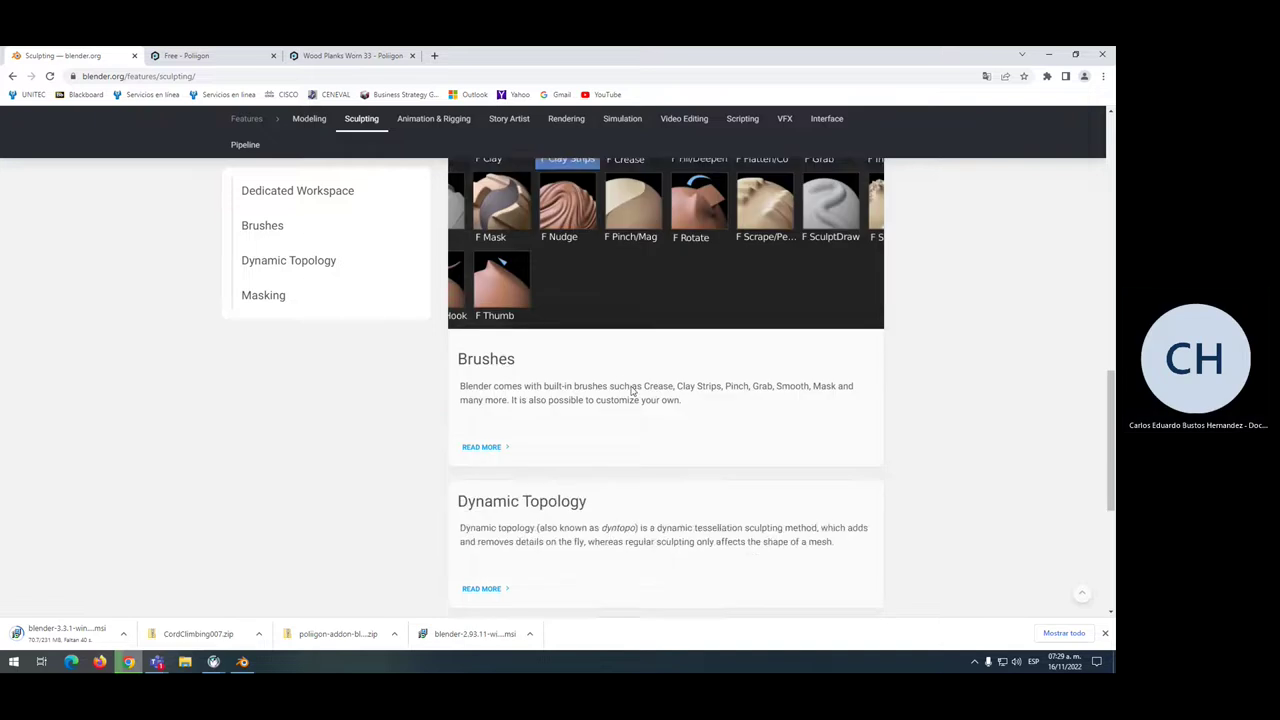
scroll(634, 400, "down", 4)
scroll(637, 331, "up", 5)
scroll(600, 250, "up", 3)
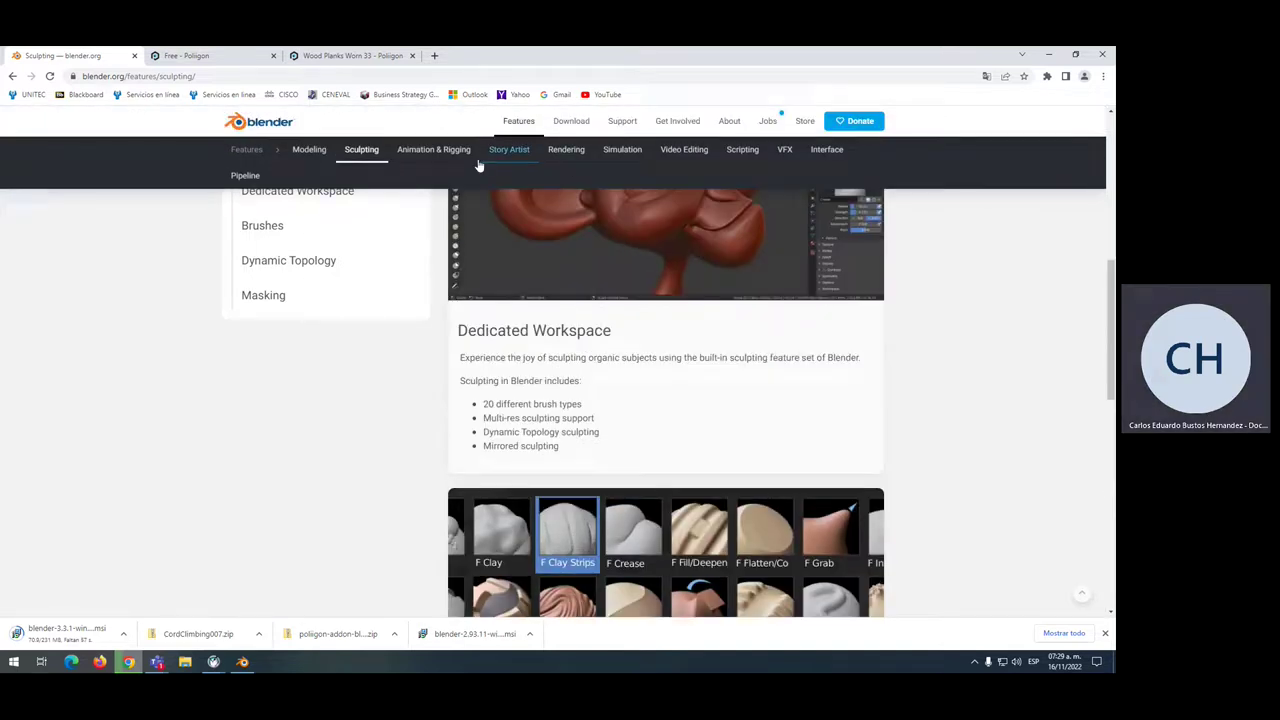
Step through Modeling, Sculpting and Animation & Rigging to the Story Artist features page
left_click(302, 152)
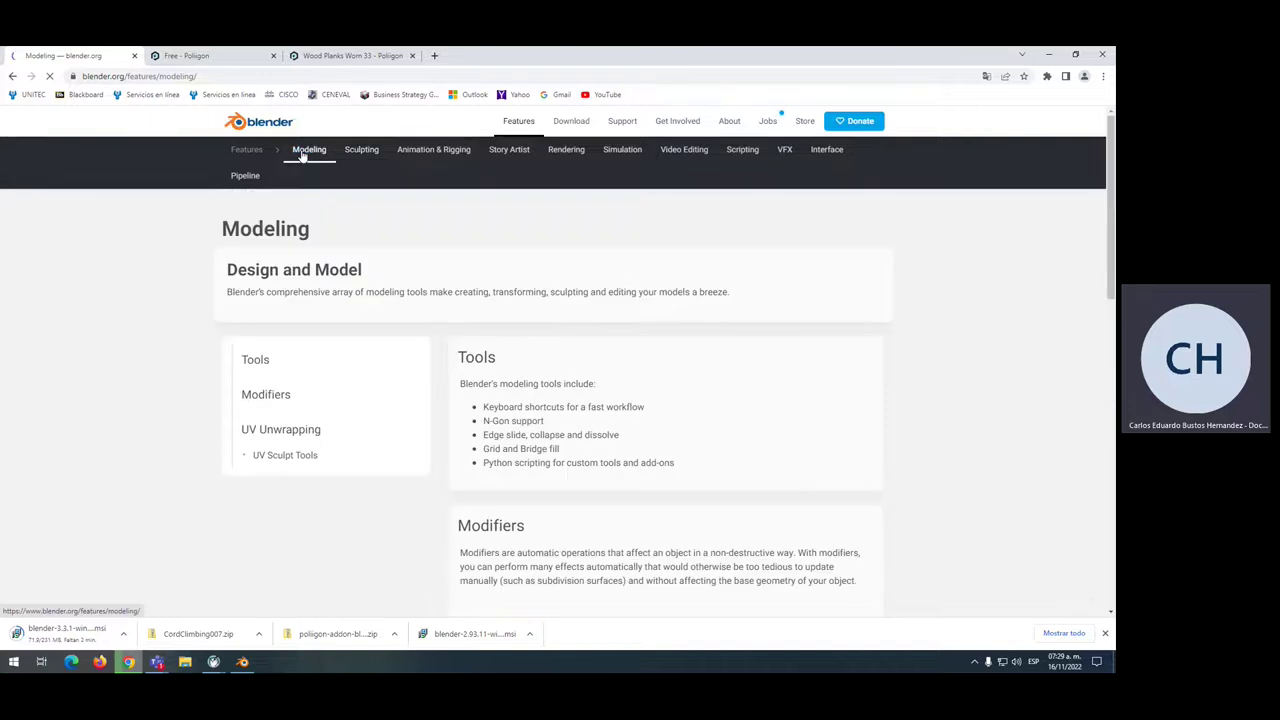
left_click(365, 152)
left_click(440, 155)
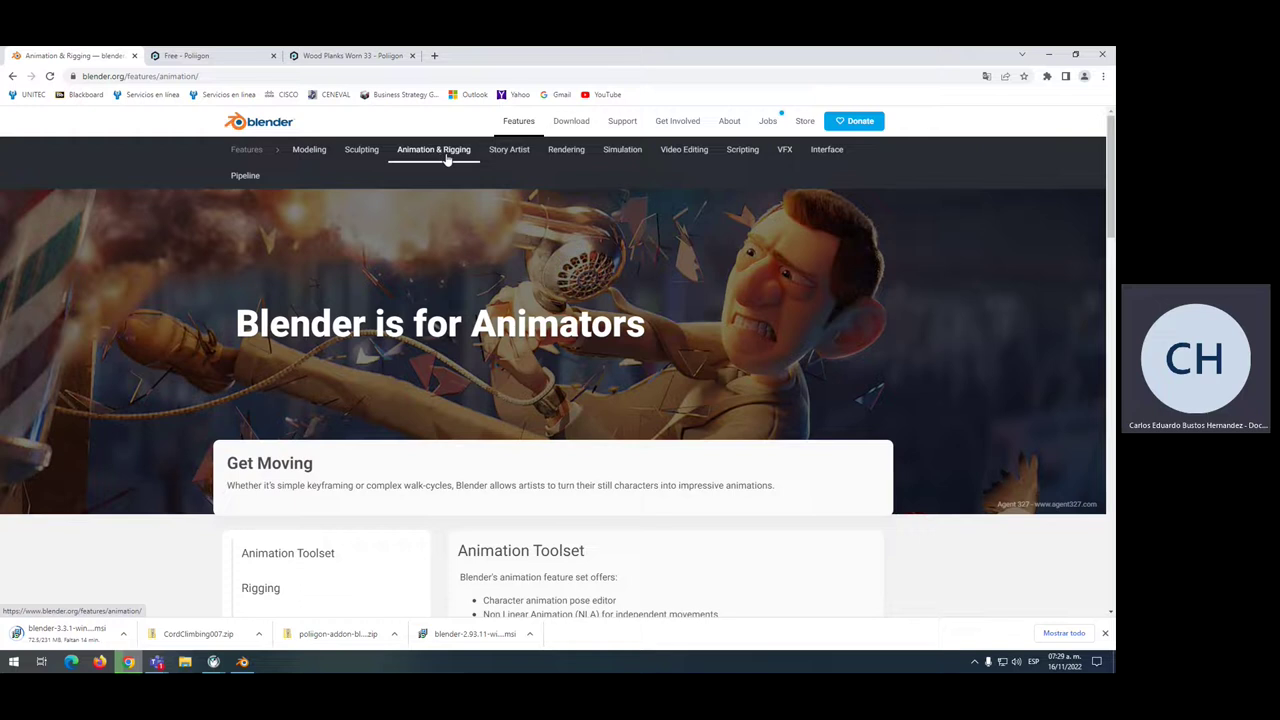
left_click(512, 157)
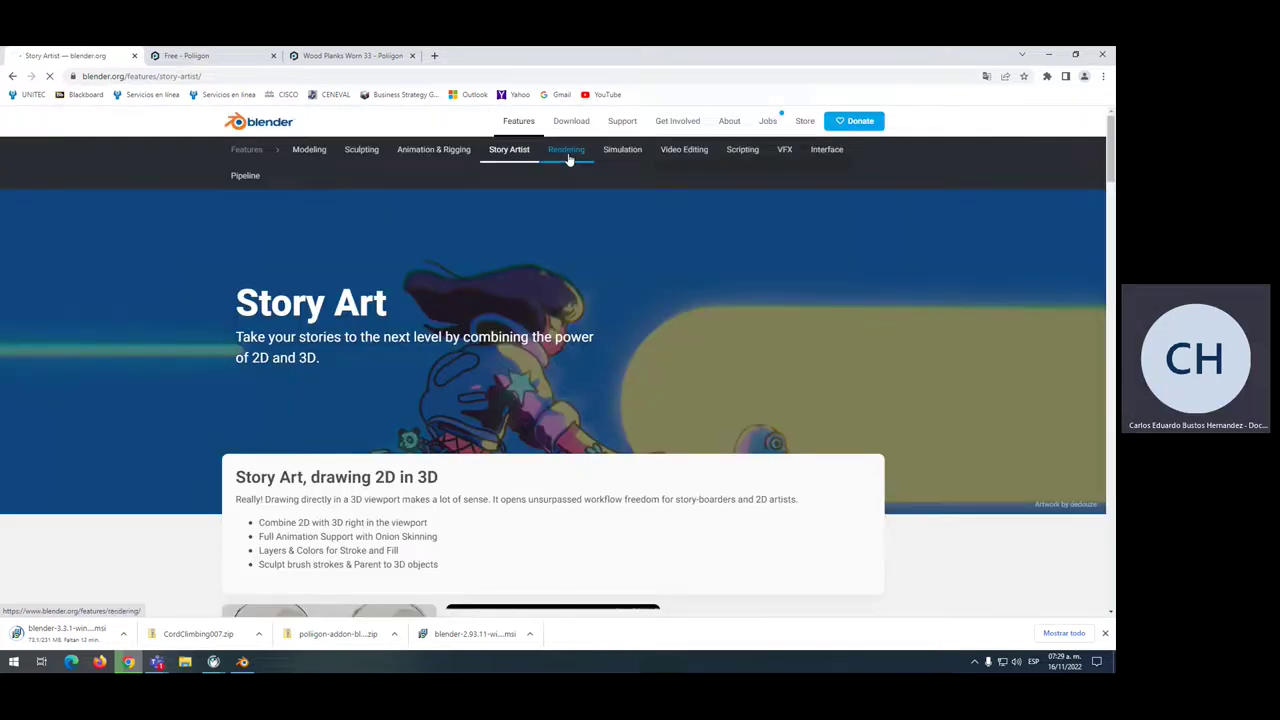
Open the Rendering features page and scroll through it
left_click(566, 152)
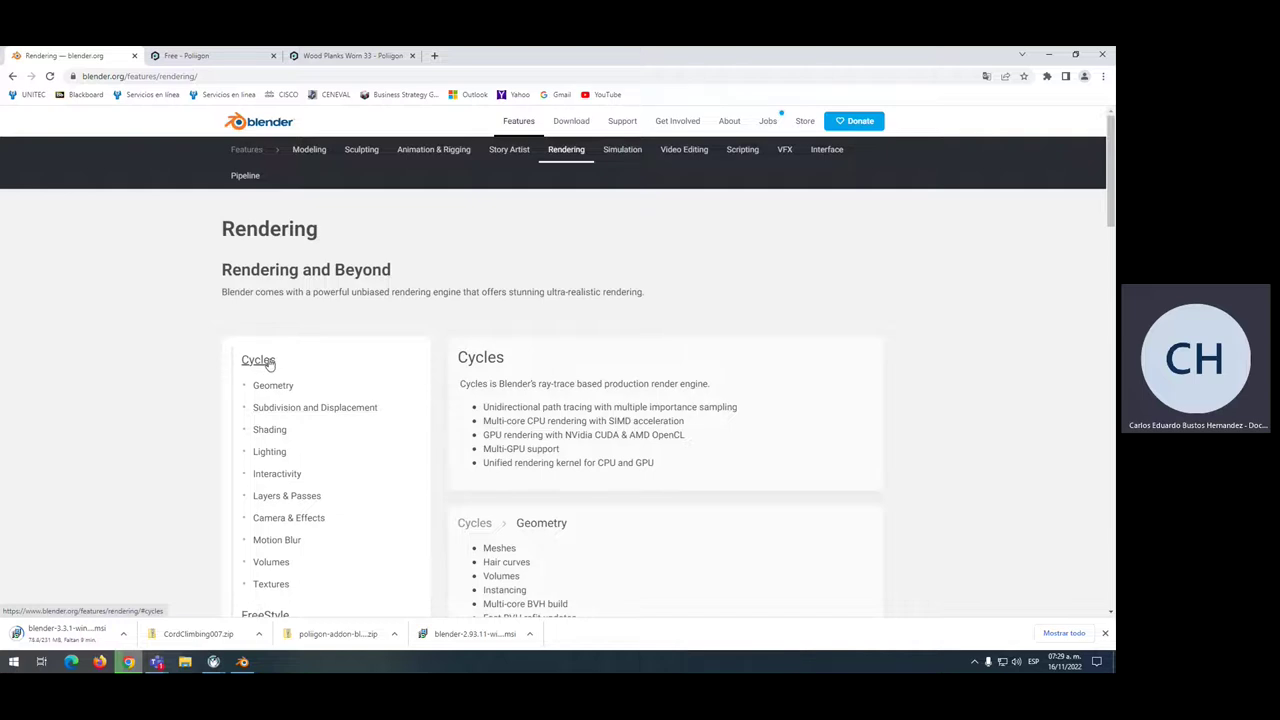
scroll(498, 362, "down", 2)
scroll(498, 362, "down", 2)
scroll(496, 363, "down", 2)
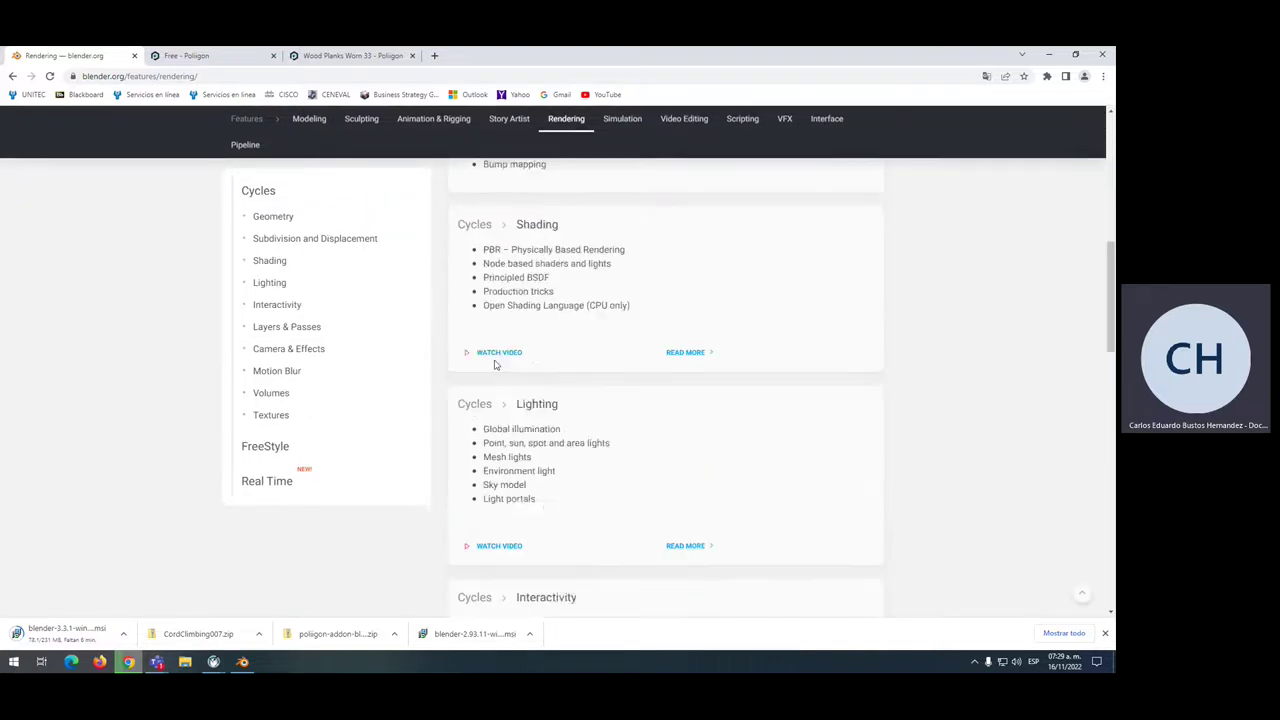
scroll(494, 364, "down", 5)
scroll(494, 364, "down", 6)
scroll(494, 364, "up", 1)
scroll(494, 364, "up", 5)
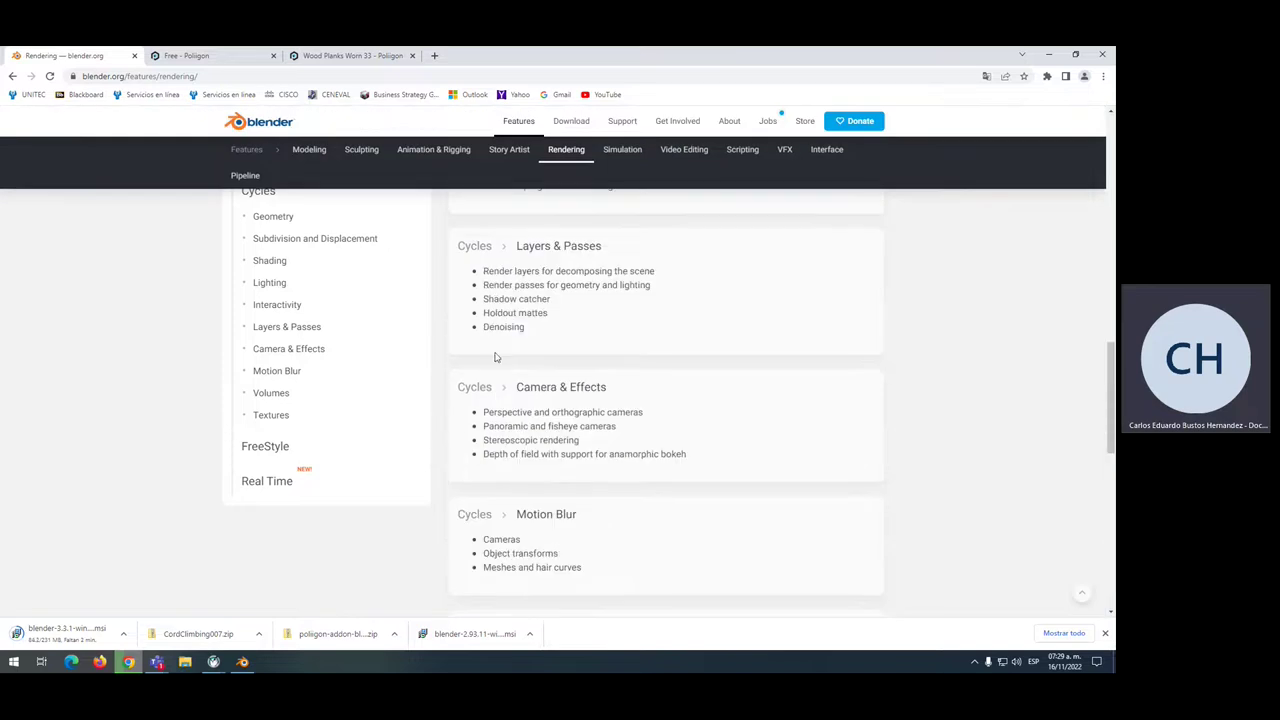
scroll(372, 360, "up", 5)
scroll(390, 350, "up", 1)
scroll(415, 335, "up", 2)
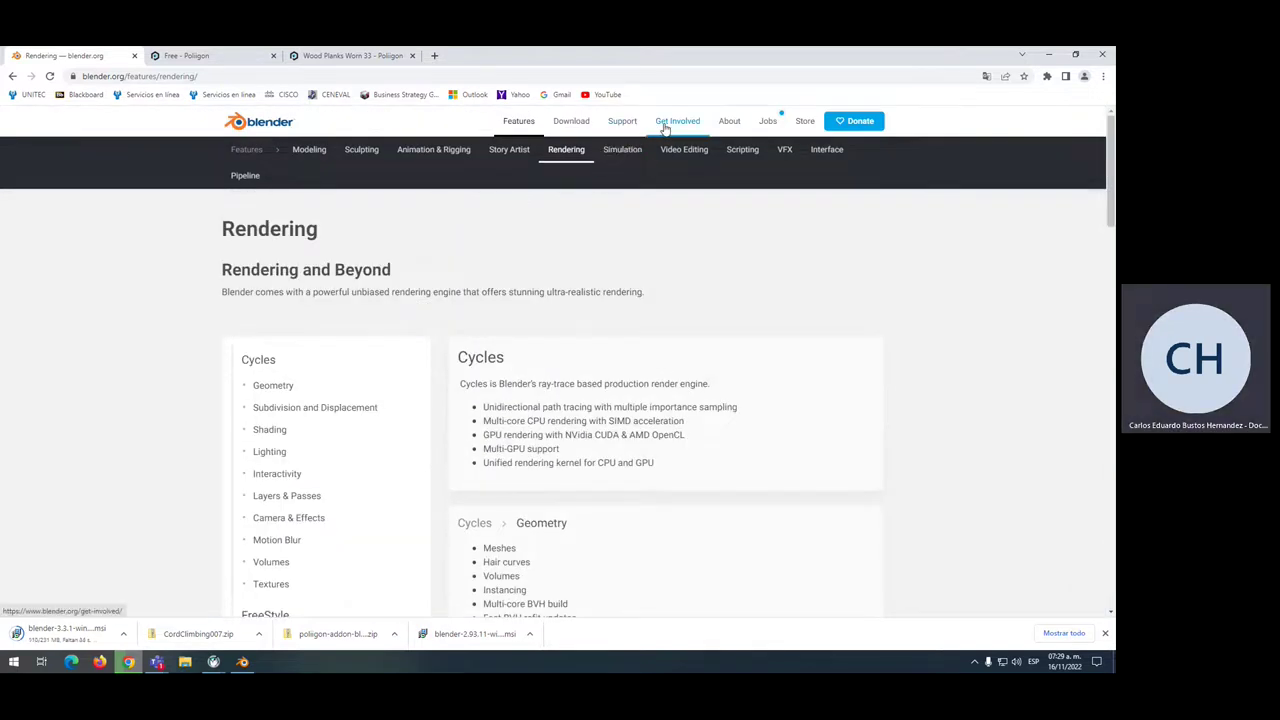
Browse the Simulation and Video Editing features pages
left_click(618, 152)
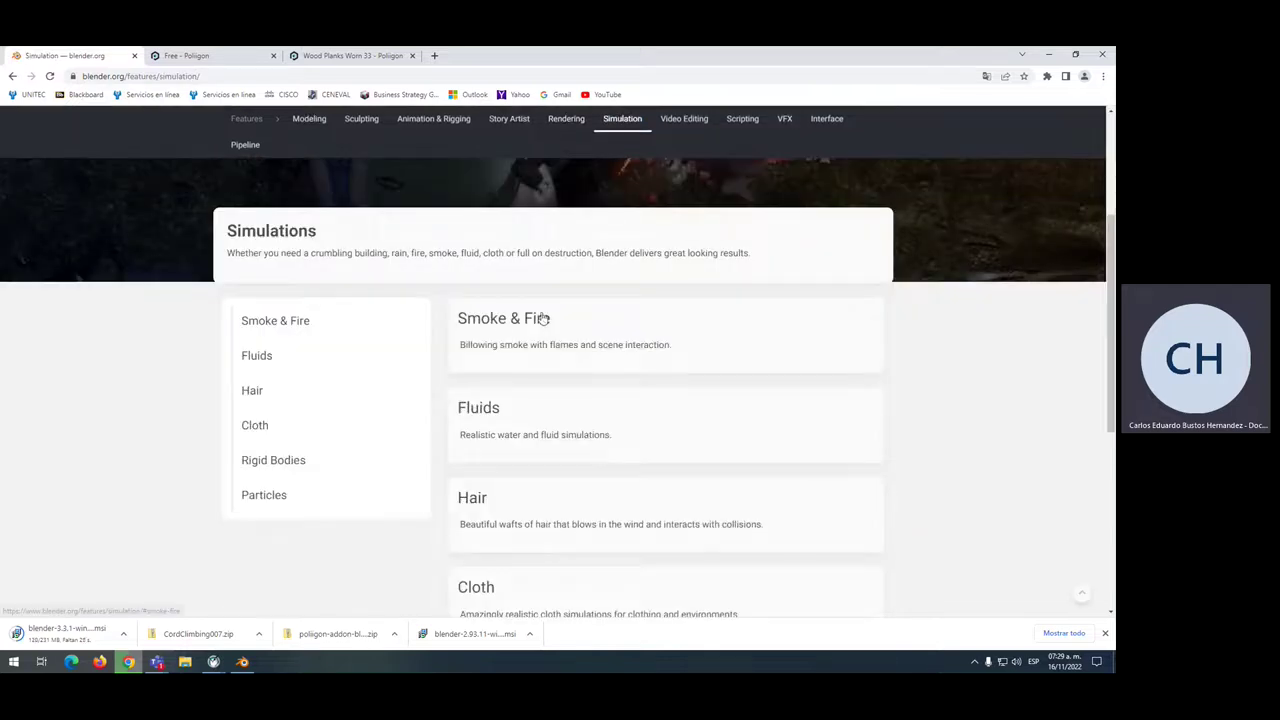
scroll(502, 413, "down", 2)
scroll(492, 353, "down", 2)
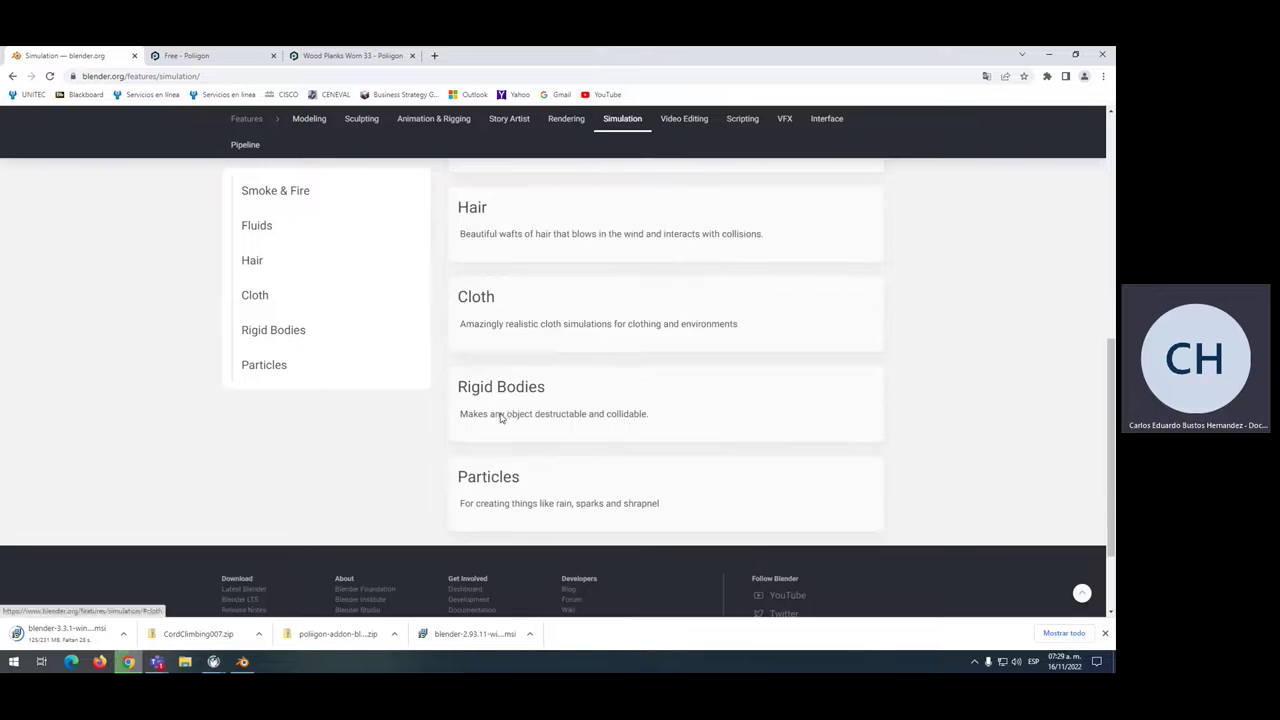
scroll(527, 471, "up", 5)
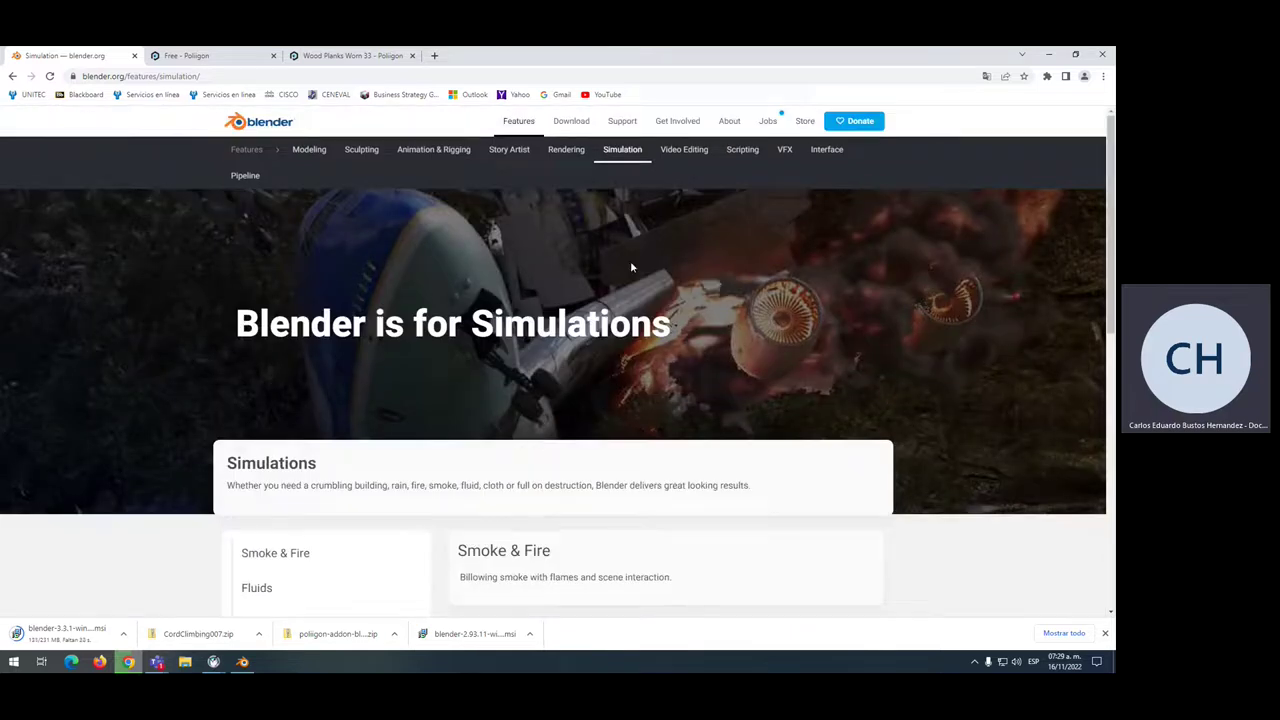
left_click(684, 149)
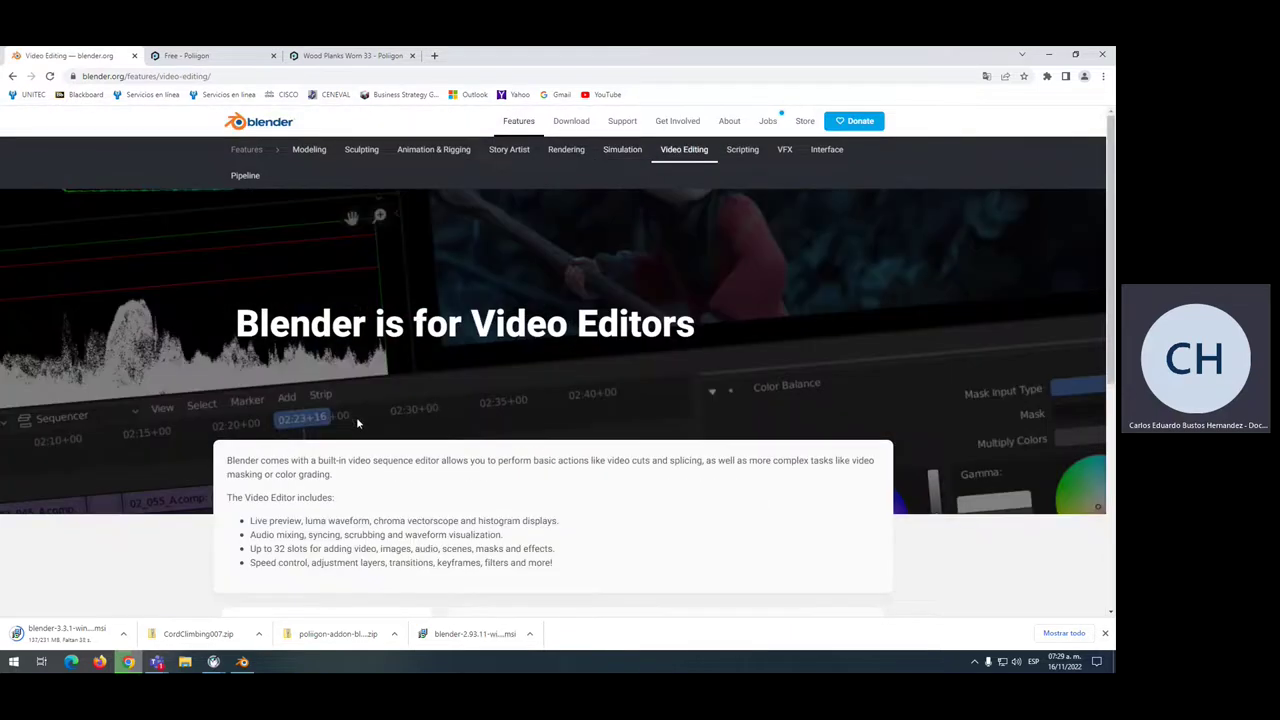
scroll(458, 404, "down", 3)
scroll(457, 406, "up", 3)
scroll(579, 407, "down", 2)
scroll(580, 406, "up", 2)
Browse the Scripting page, then the VFX page with Compositing and Motion Tracking
left_click(752, 158)
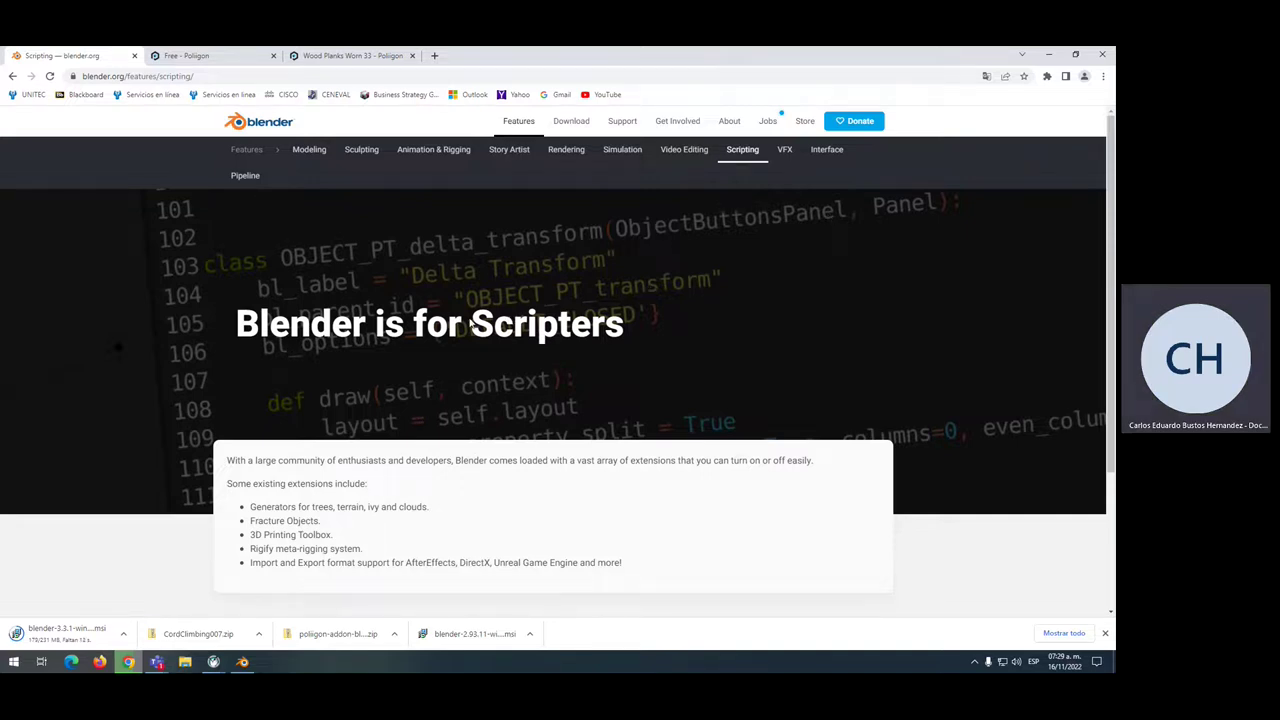
scroll(588, 462, "down", 2)
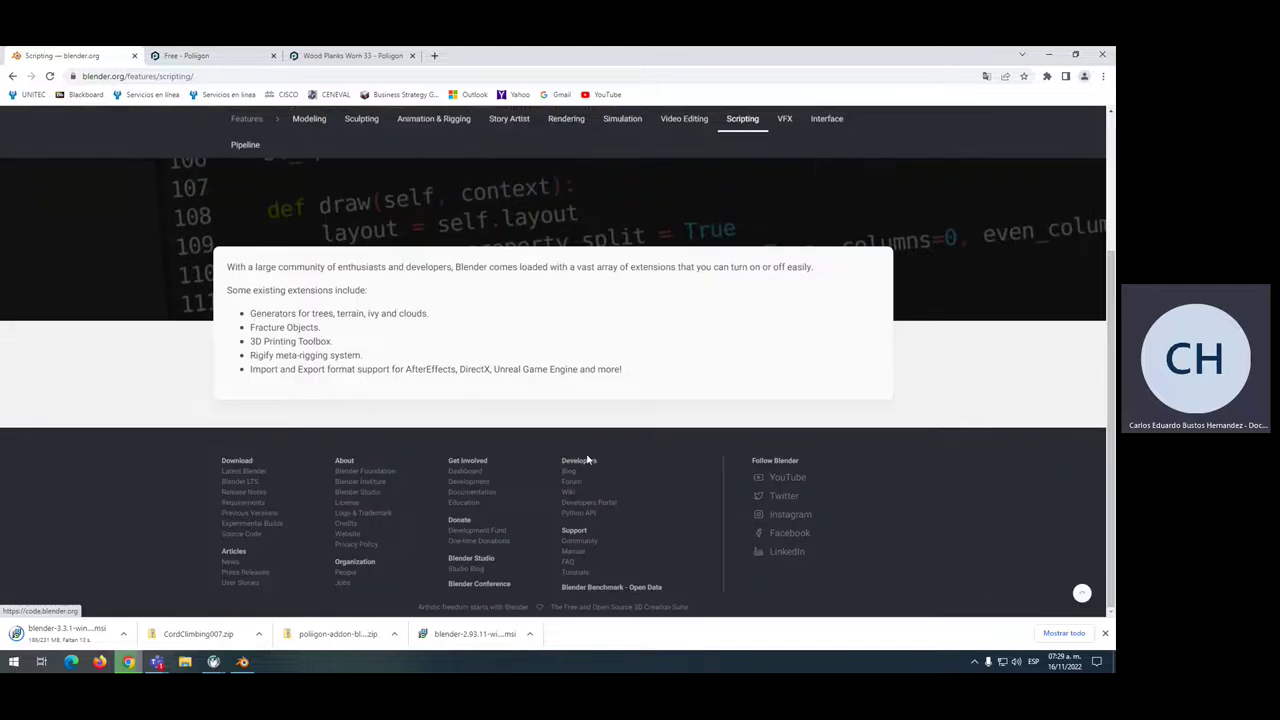
scroll(588, 460, "up", 2)
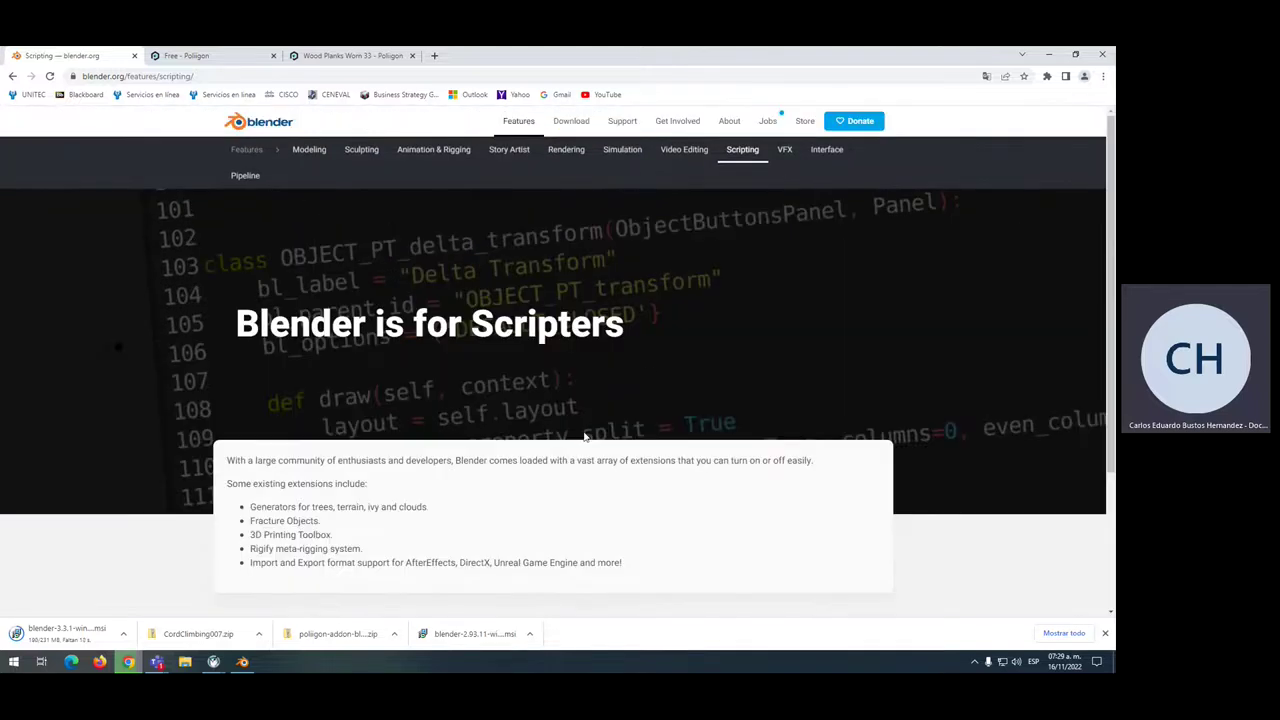
left_click(790, 158)
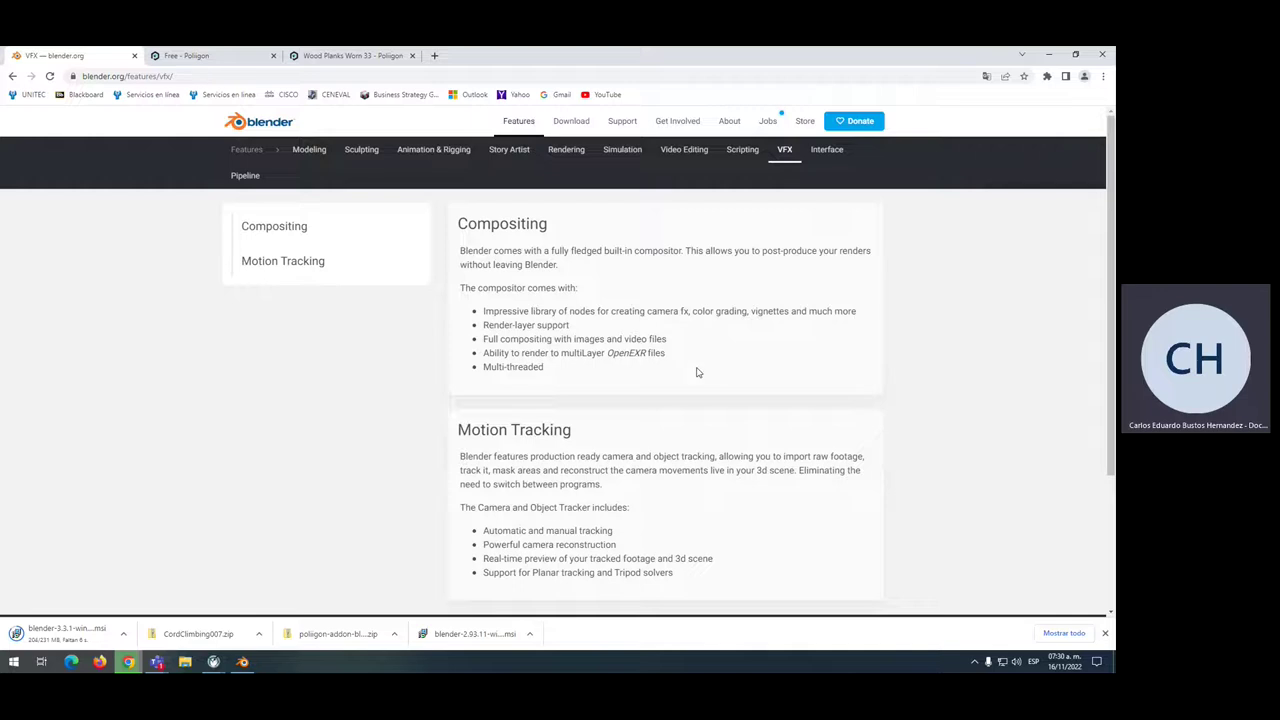
scroll(558, 430, "down", 2)
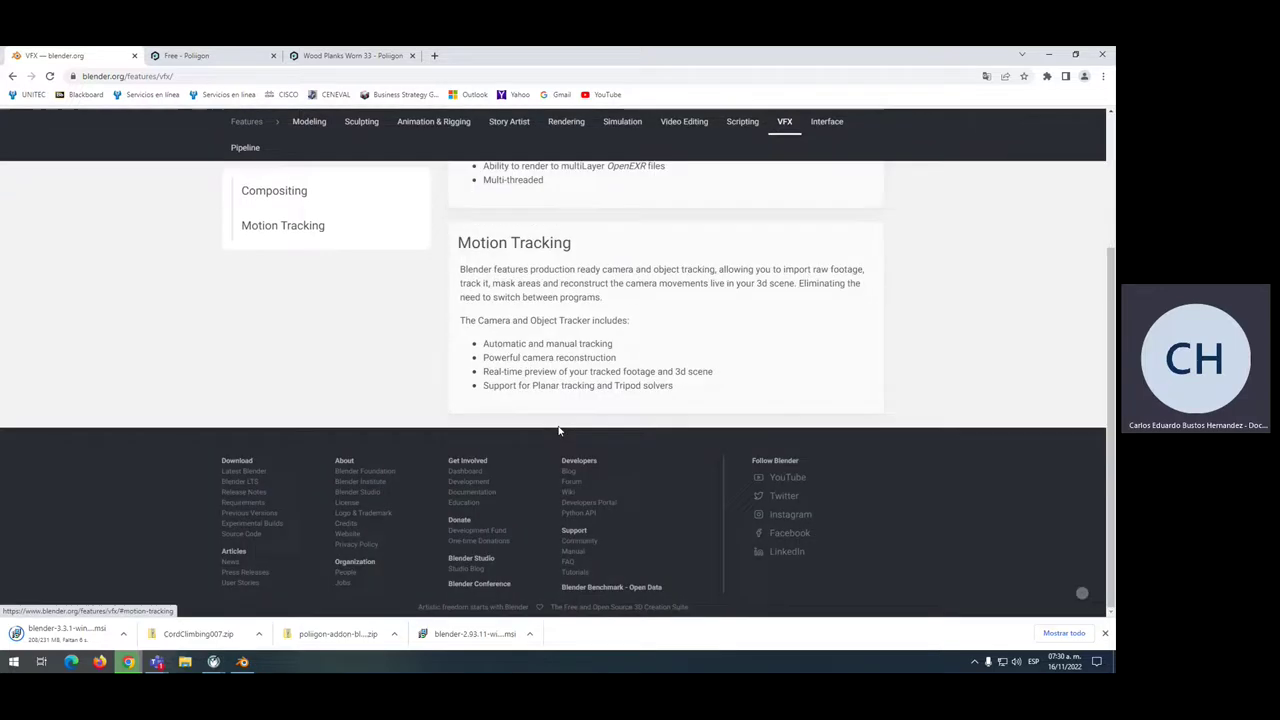
scroll(588, 289, "up", 2)
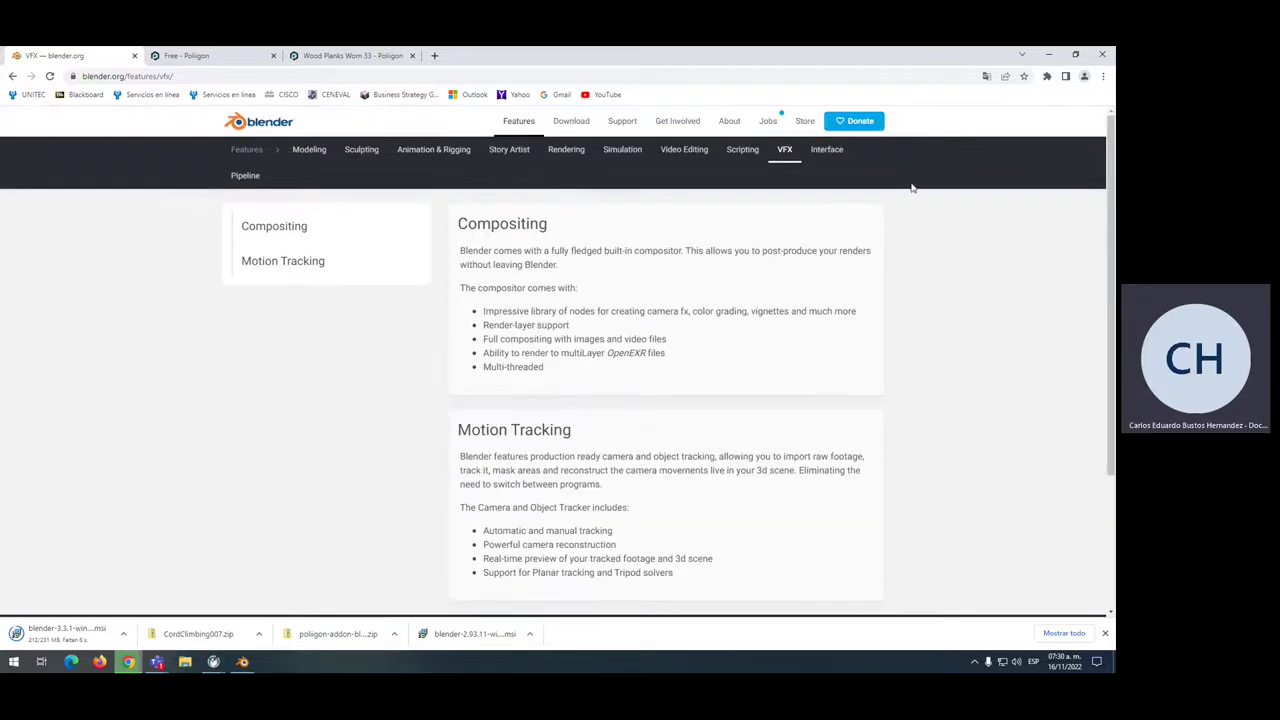
left_click(826, 149)
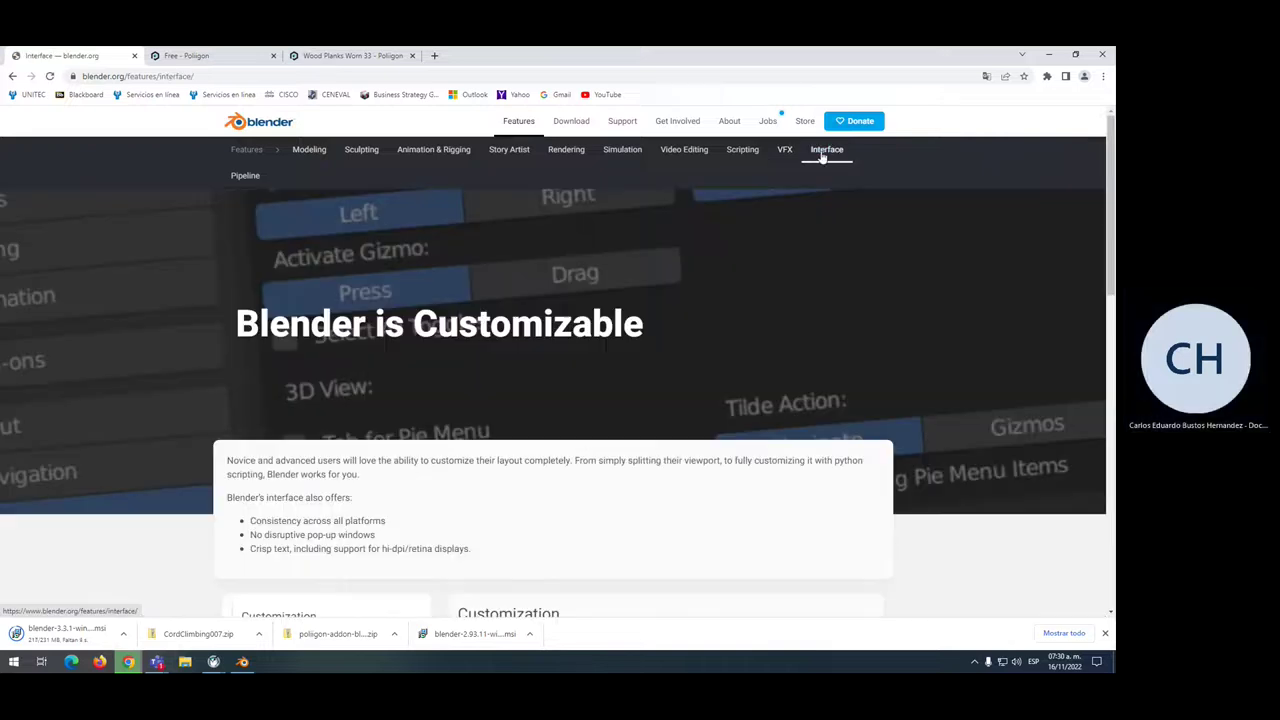
scroll(626, 356, "down", 3)
scroll(661, 370, "down", 3)
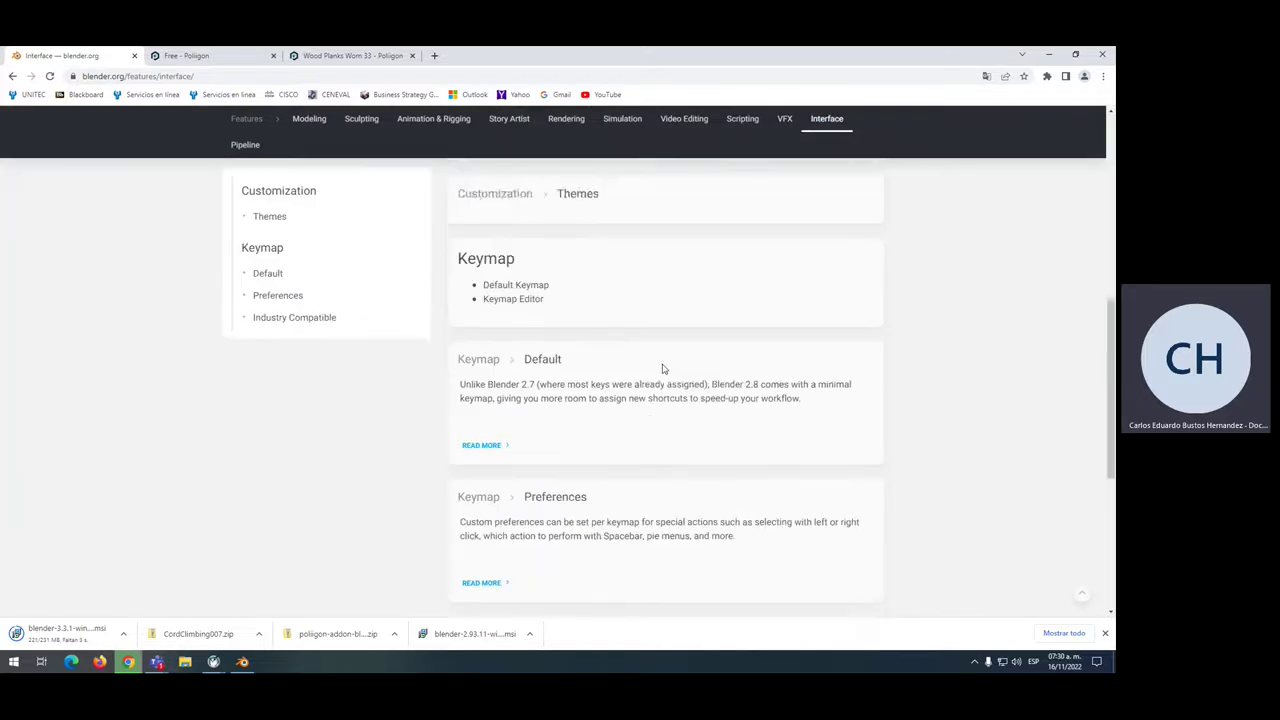
scroll(663, 365, "down", 3)
scroll(663, 361, "up", 3)
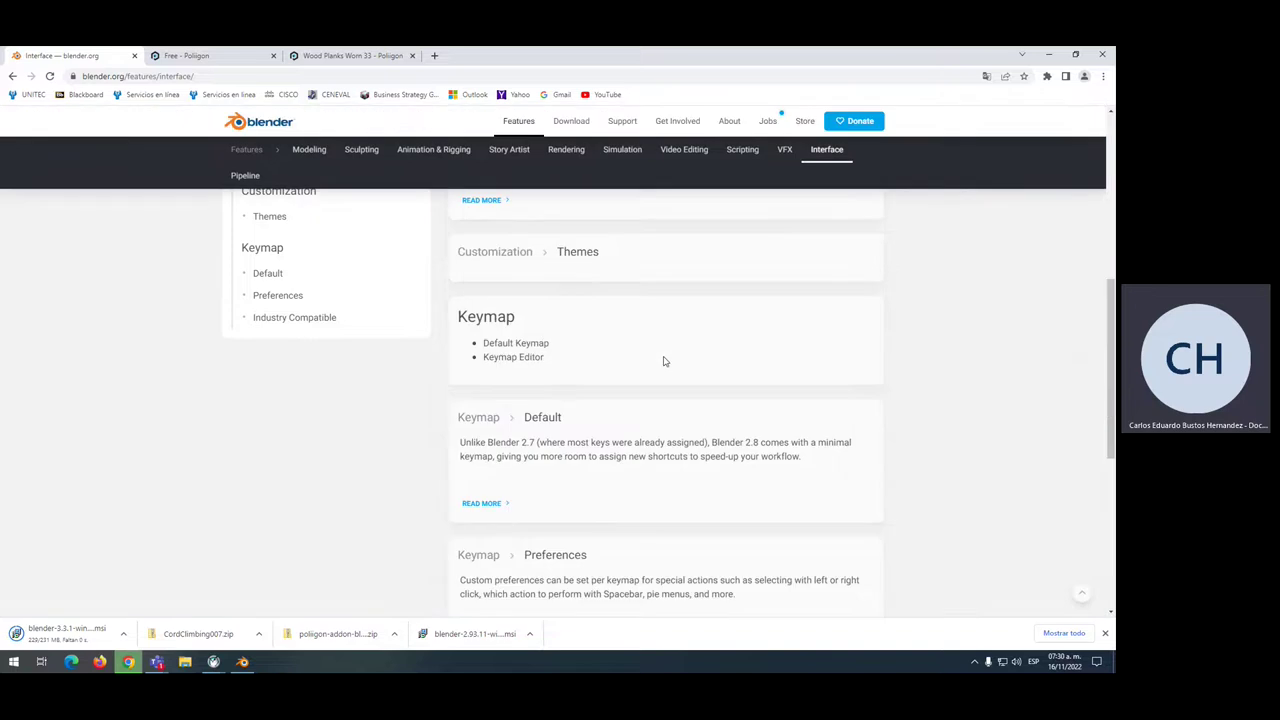
scroll(665, 360, "up", 3)
scroll(665, 360, "down", 1)
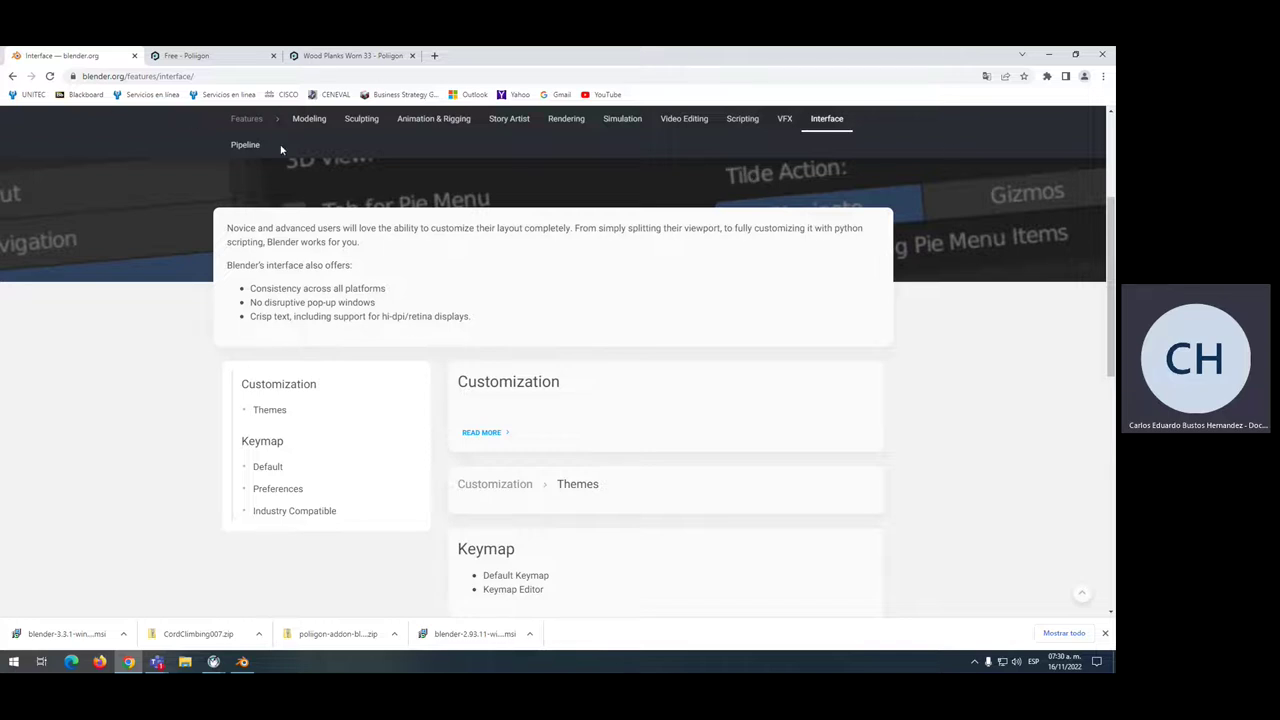
Return to the VFX page, then view blender.org's download page
left_click(13, 77)
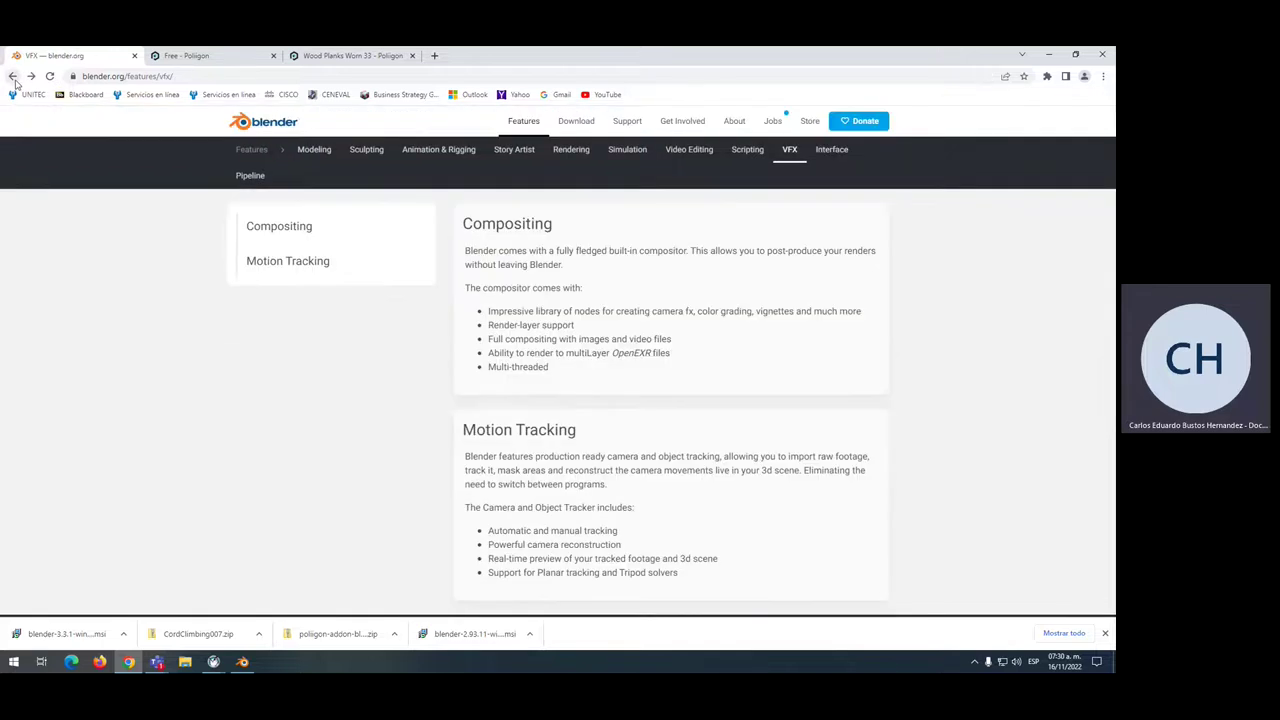
left_click(574, 126)
scroll(655, 338, "down", 3)
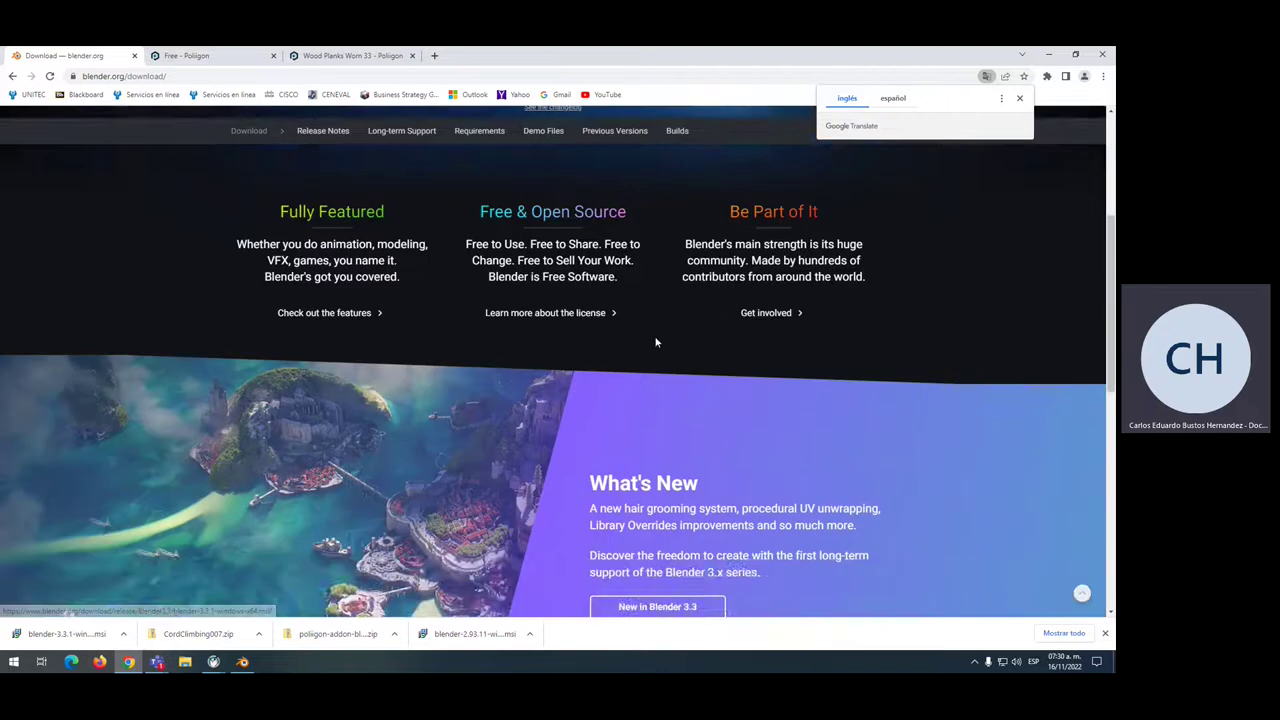
scroll(655, 338, "up", 3)
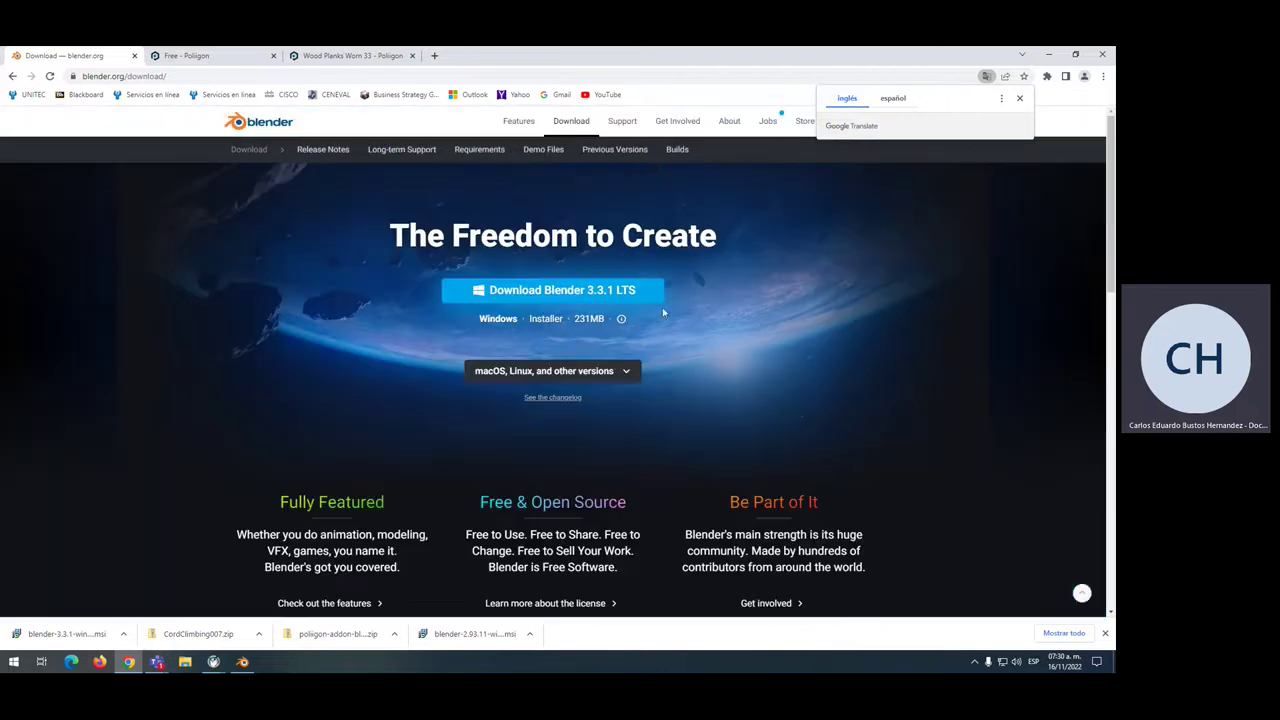
Open the free Tutorials page via Support and scroll through its sections
left_click(624, 121)
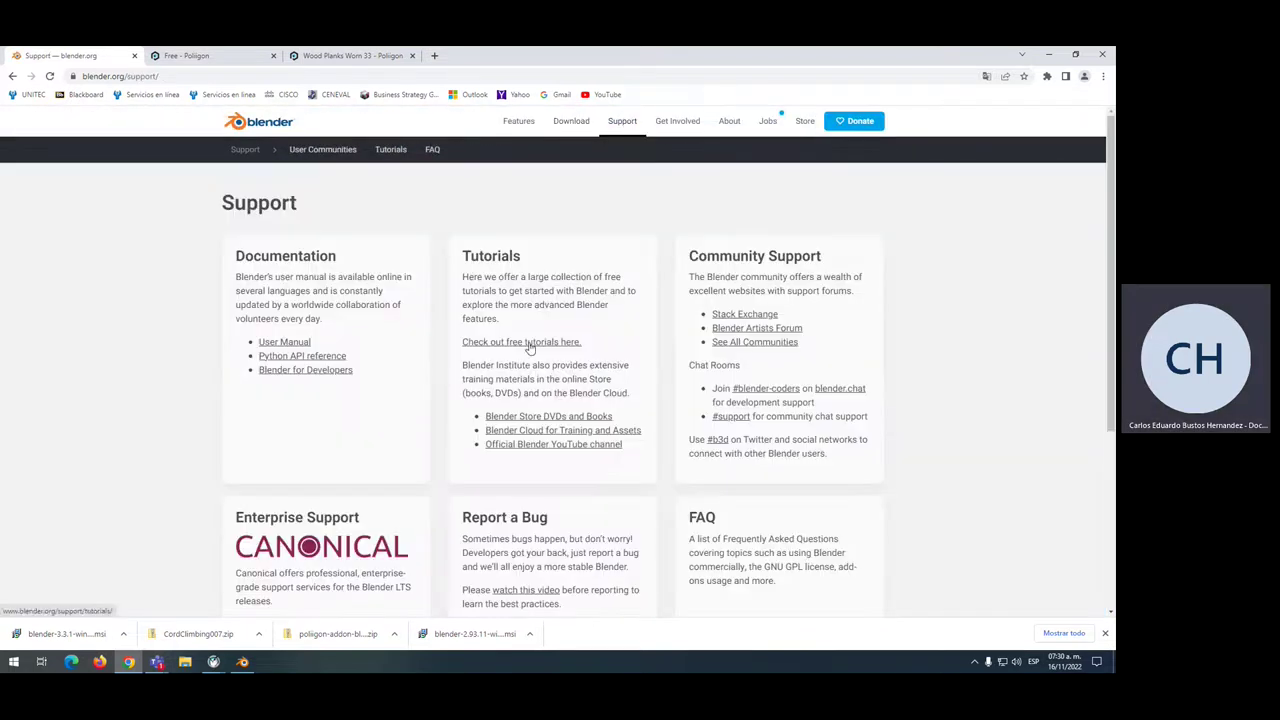
left_click(530, 343)
scroll(531, 348, "down", 1)
scroll(531, 348, "down", 1)
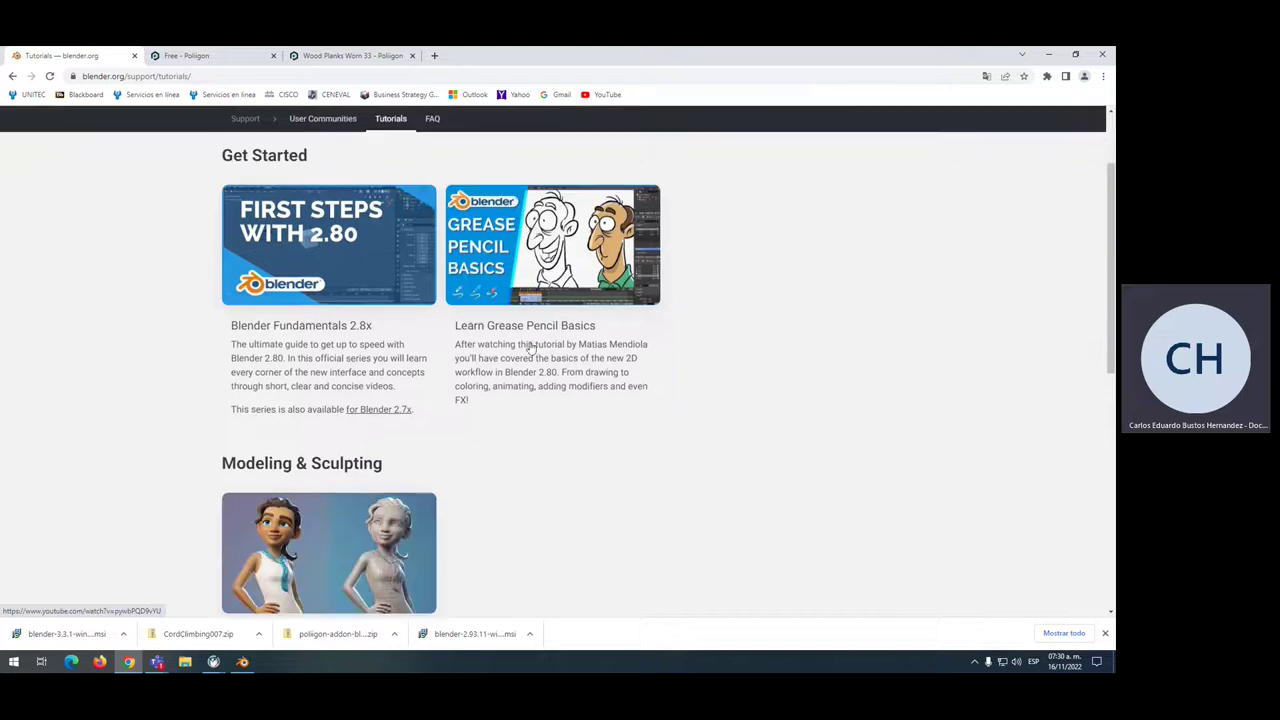
scroll(531, 348, "down", 2)
scroll(531, 348, "down", 2)
scroll(531, 348, "up", 2)
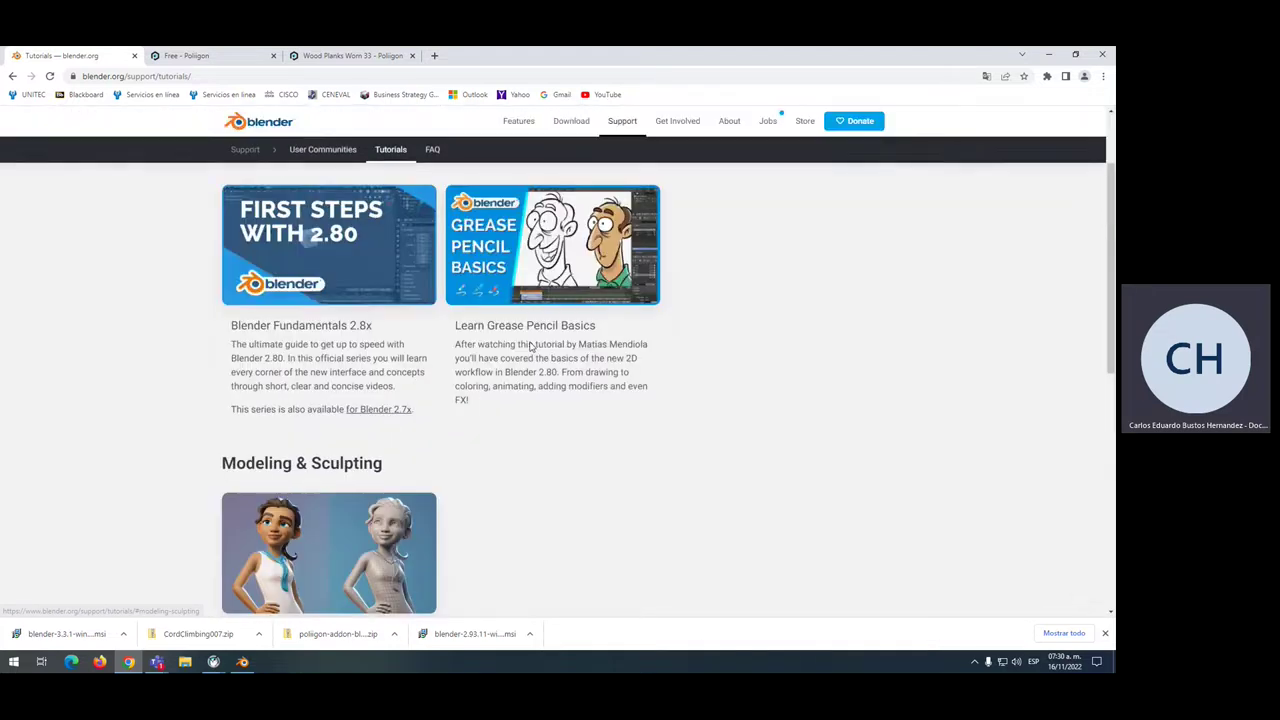
scroll(531, 348, "up", 1)
scroll(531, 348, "up", 1)
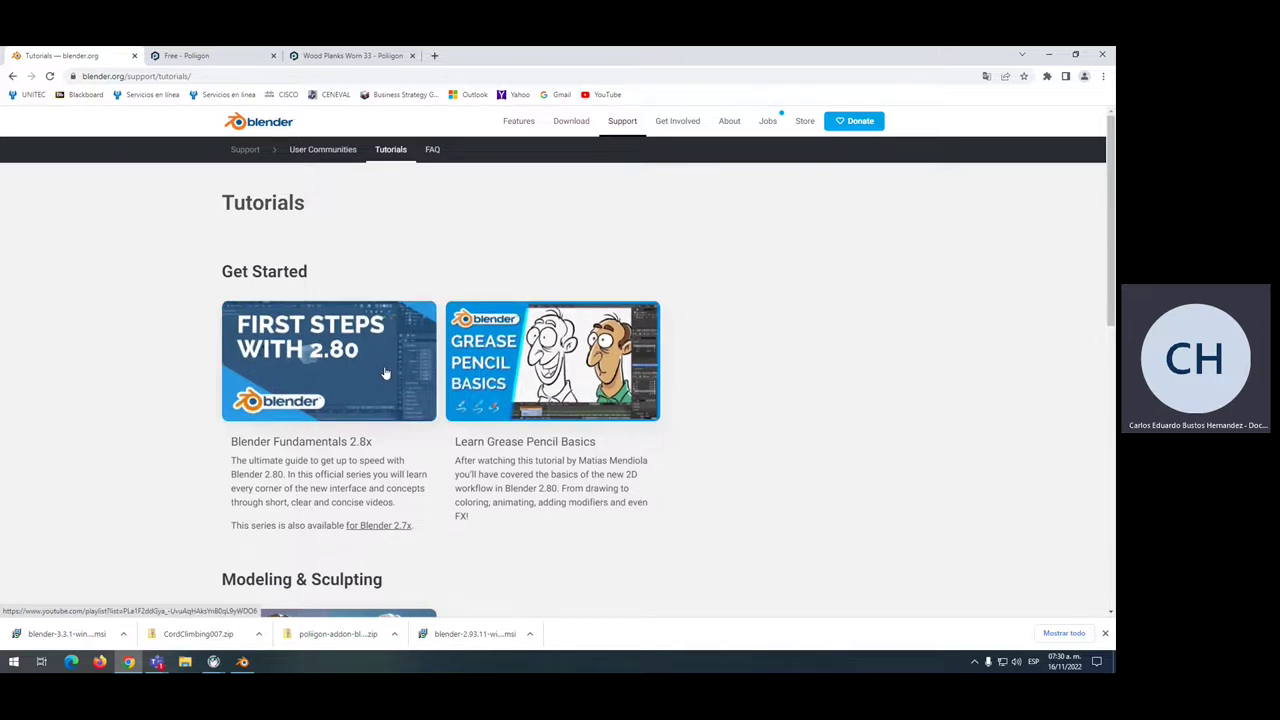
scroll(384, 372, "down", 1)
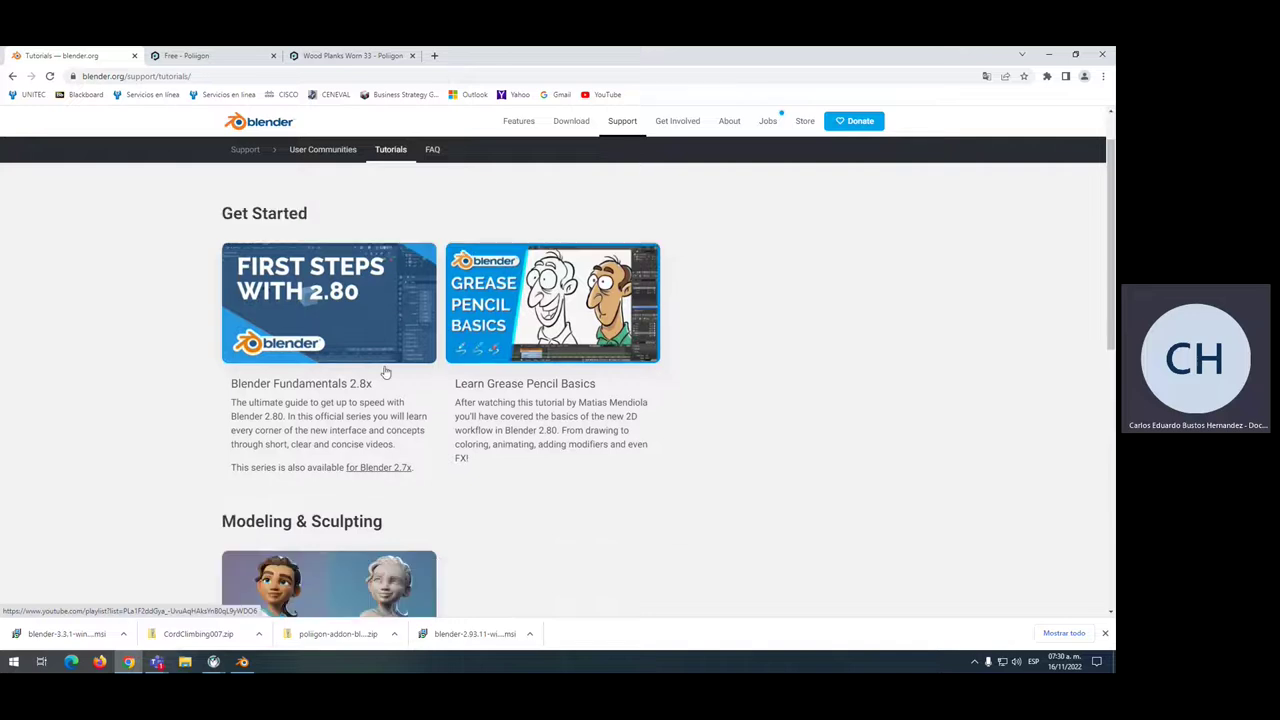
scroll(384, 372, "down", 3)
scroll(385, 372, "down", 1)
scroll(410, 375, "down", 2)
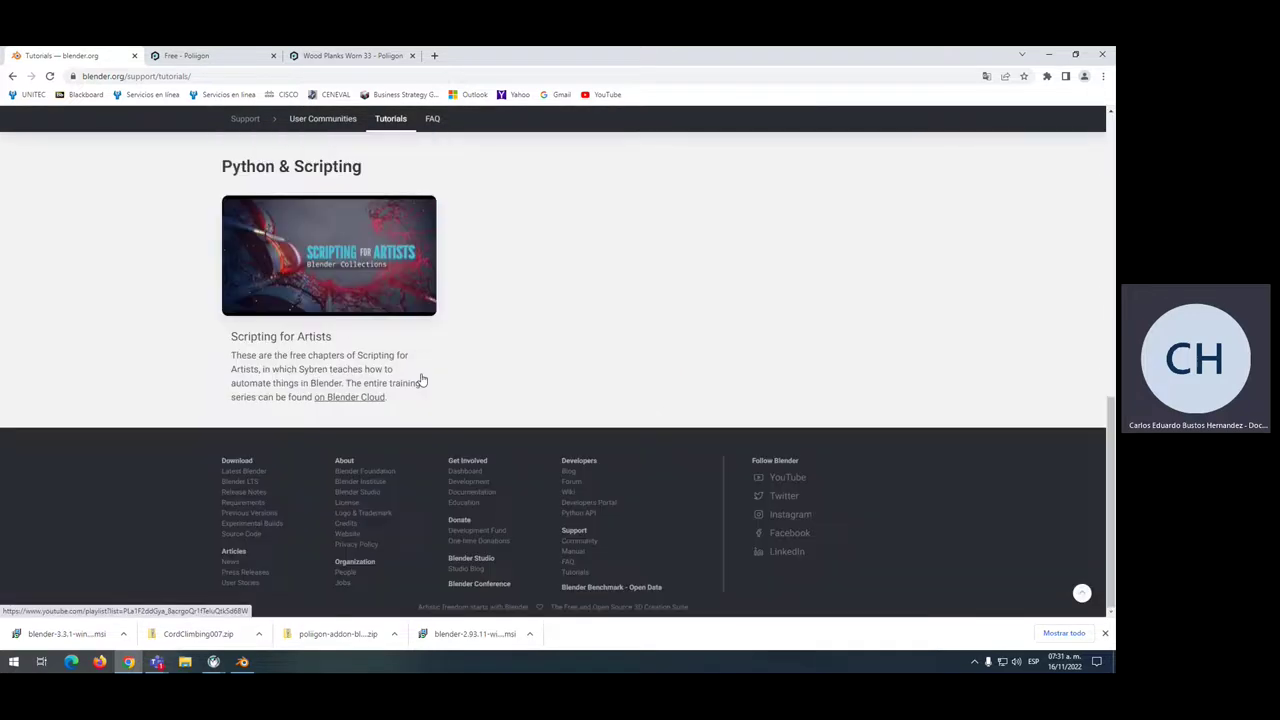
scroll(422, 377, "up", 3)
Select 'Python' in the Python & Scripting heading and scroll back to the top
left_click_drag(219, 457, 279, 465)
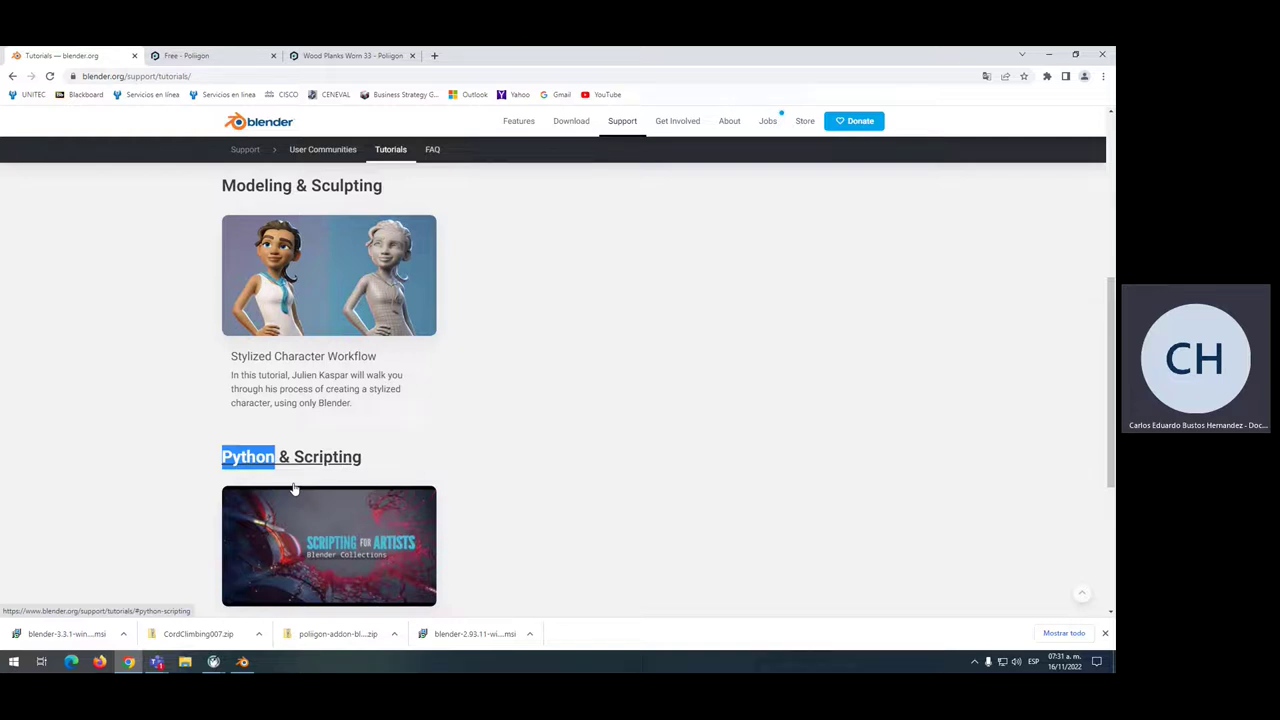
left_click_drag(195, 432, 274, 458)
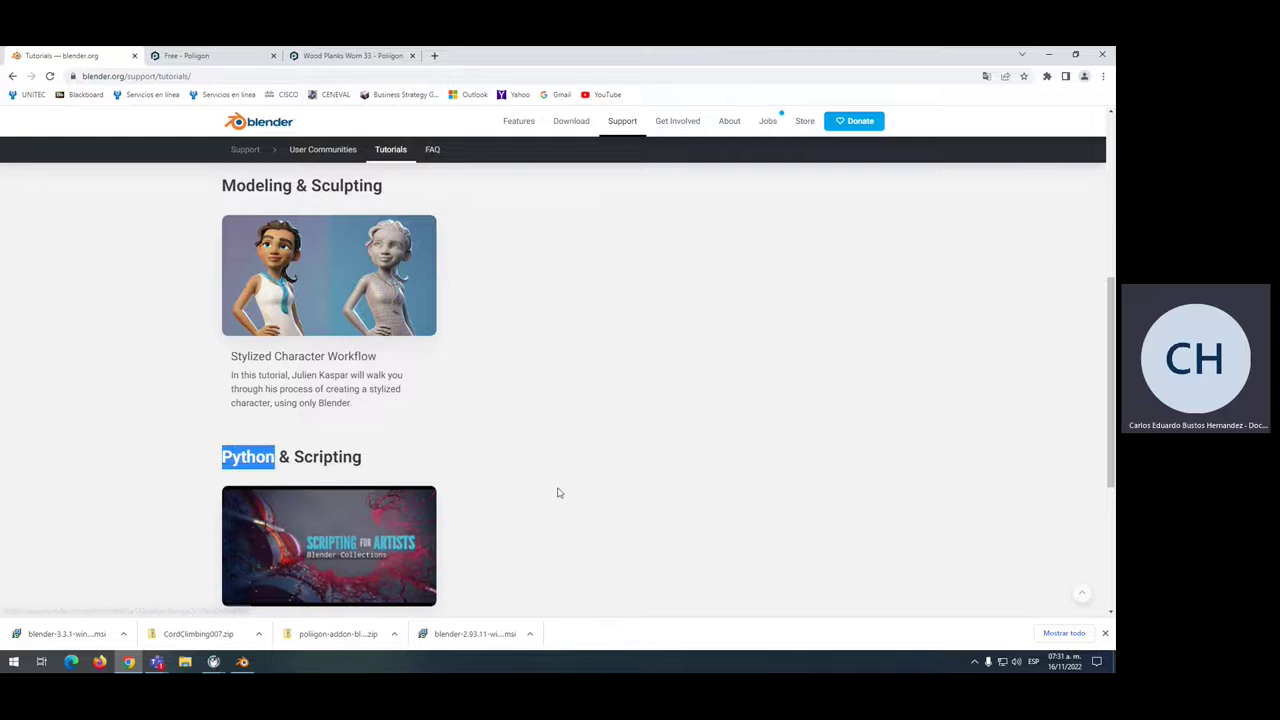
scroll(560, 492, "down", 2)
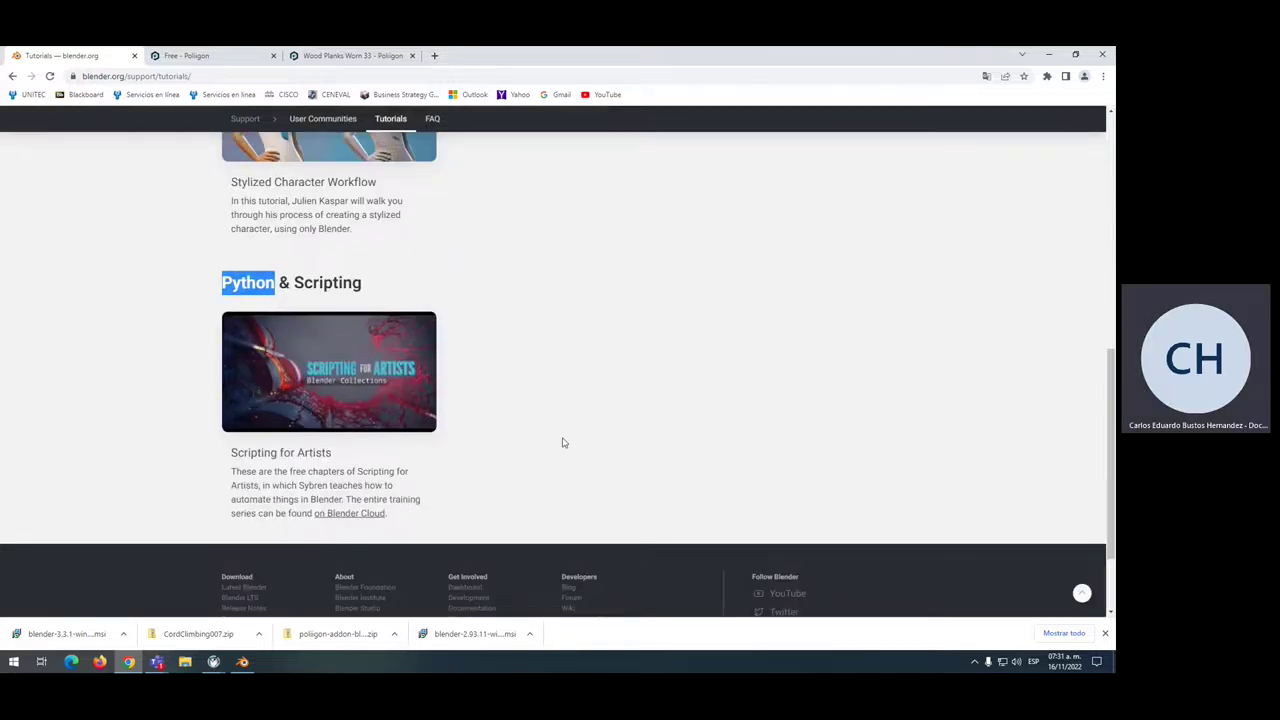
scroll(565, 440, "up", 4)
scroll(565, 440, "up", 3)
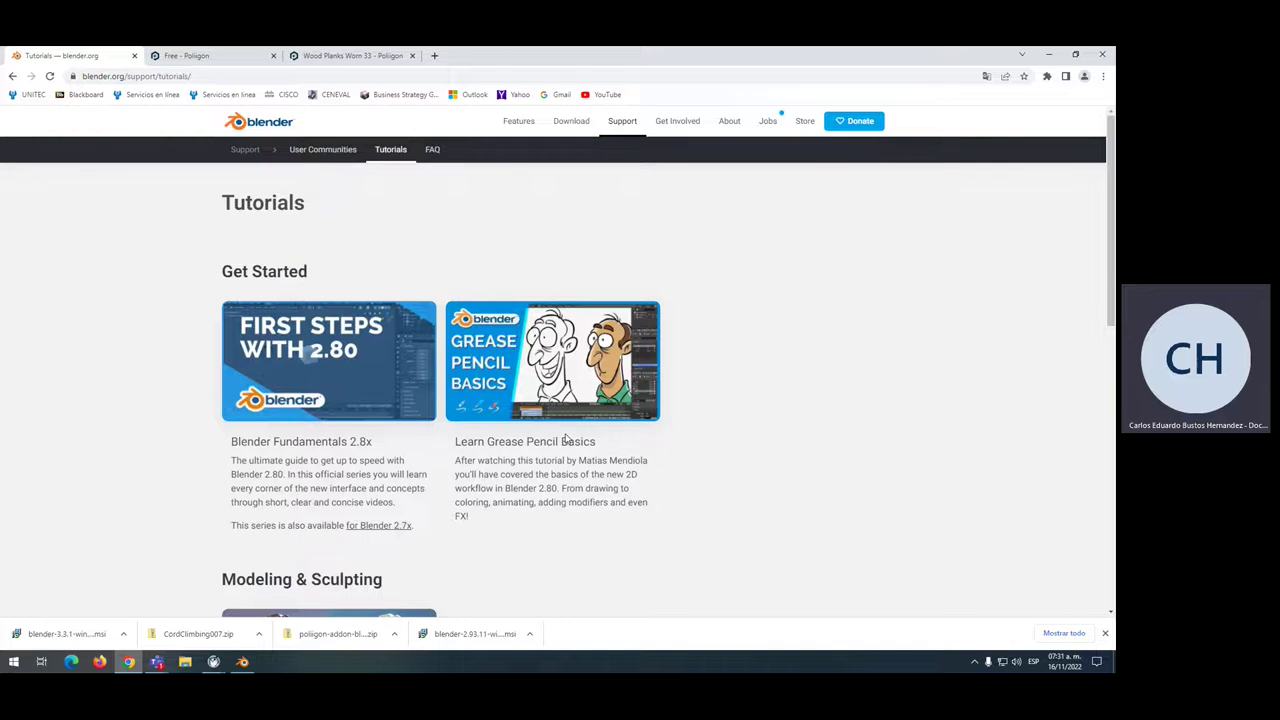
scroll(565, 440, "down", 1)
scroll(565, 440, "down", 4)
scroll(565, 440, "down", 2)
scroll(566, 400, "up", 2)
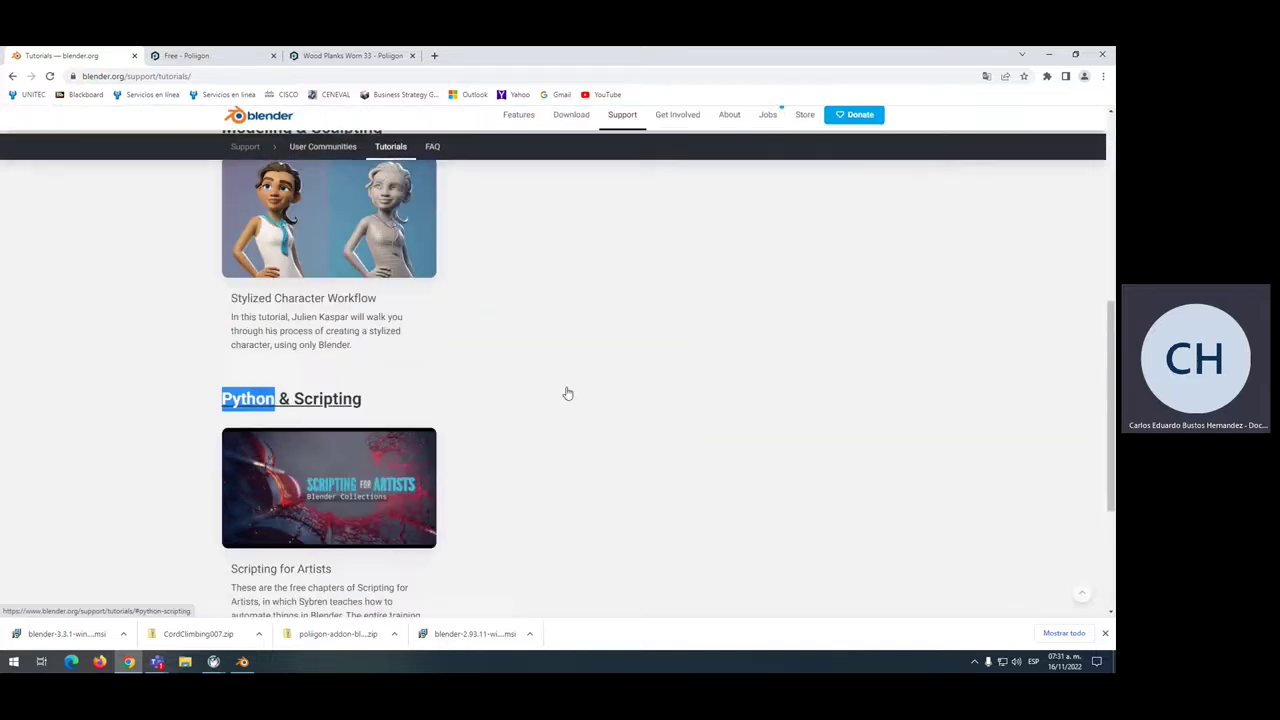
scroll(567, 393, "up", 2)
scroll(567, 393, "up", 2)
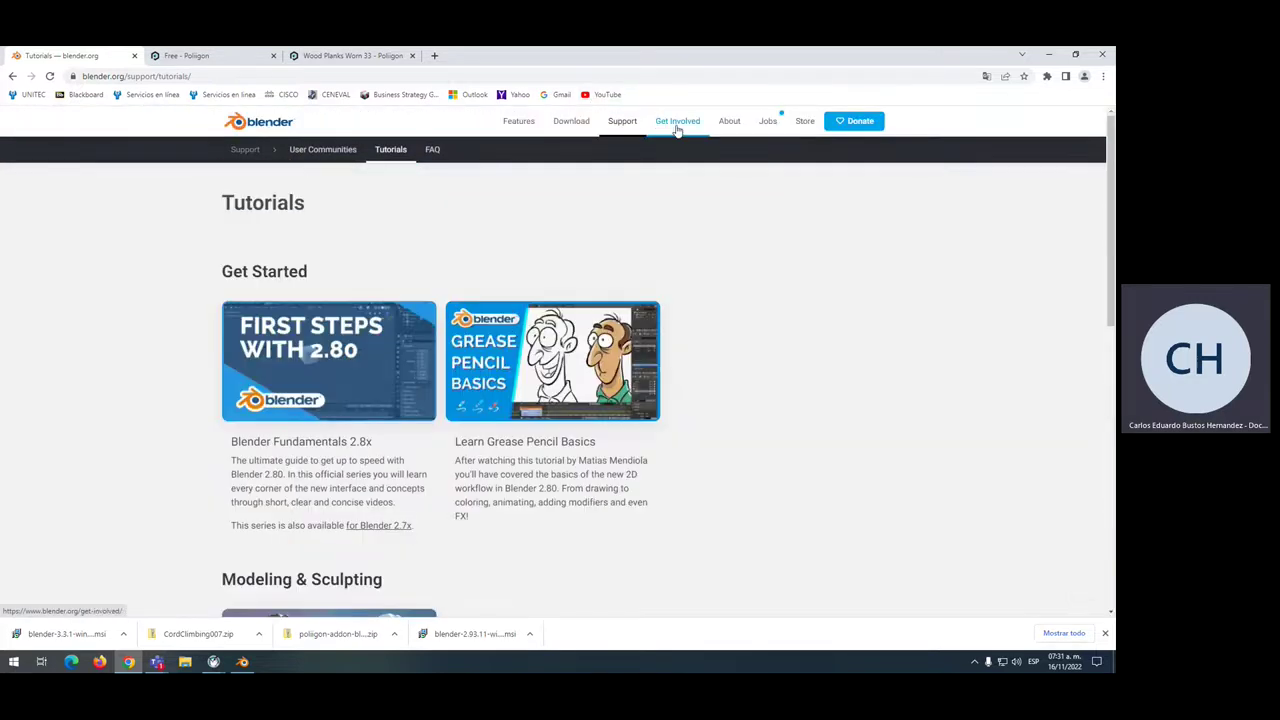
Move from Get Involved through About to the Jobs page and scroll its listings
scroll(530, 343, "down", 1)
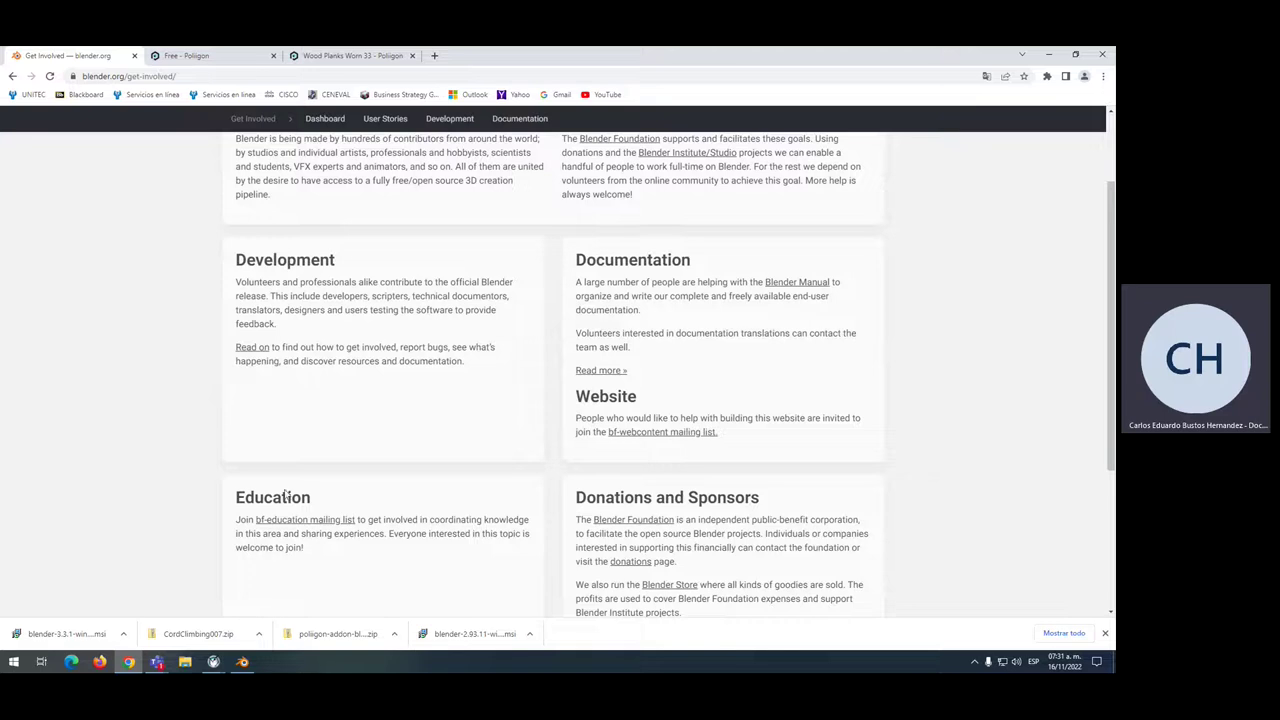
scroll(674, 170, "up", 1)
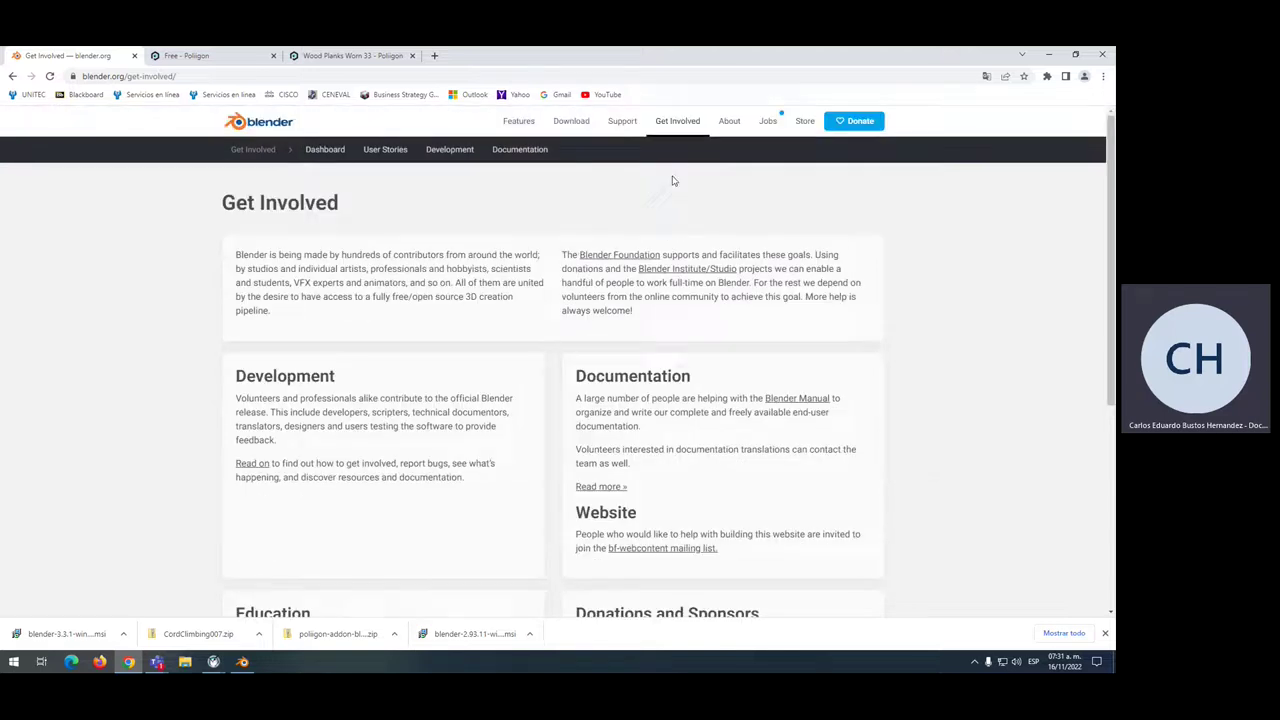
left_click(729, 125)
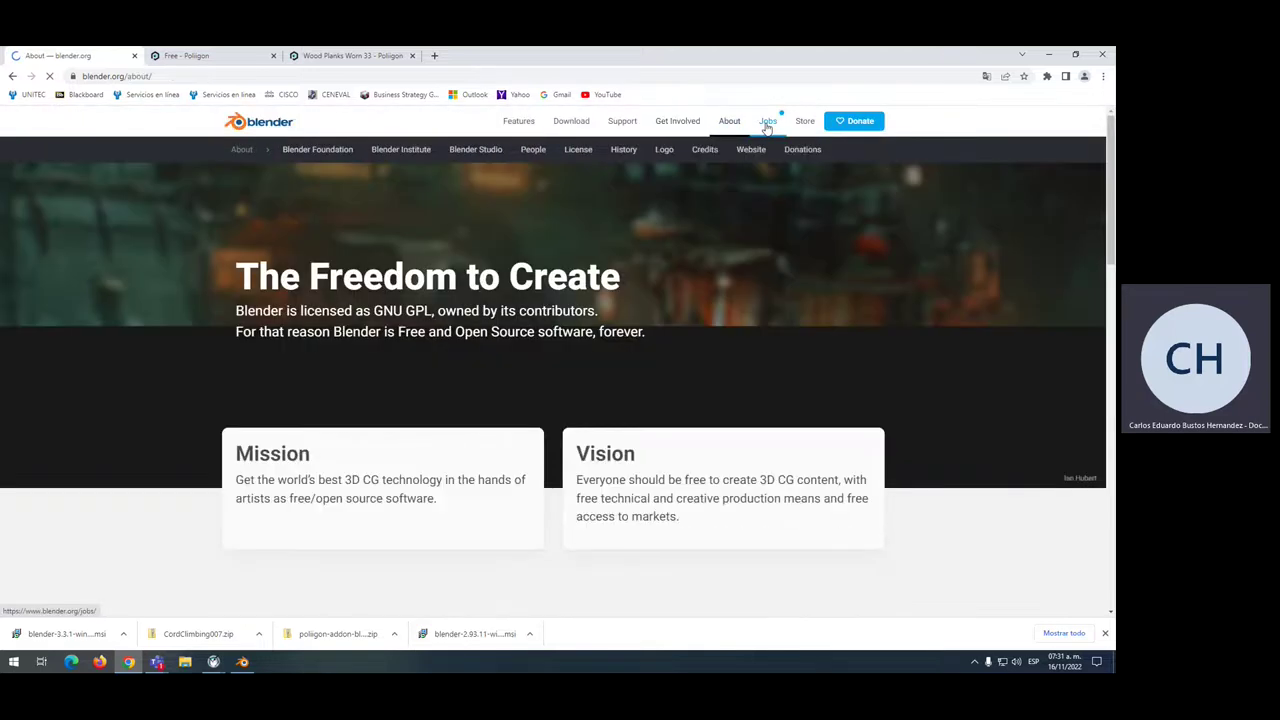
left_click(767, 125)
scroll(606, 266, "down", 2)
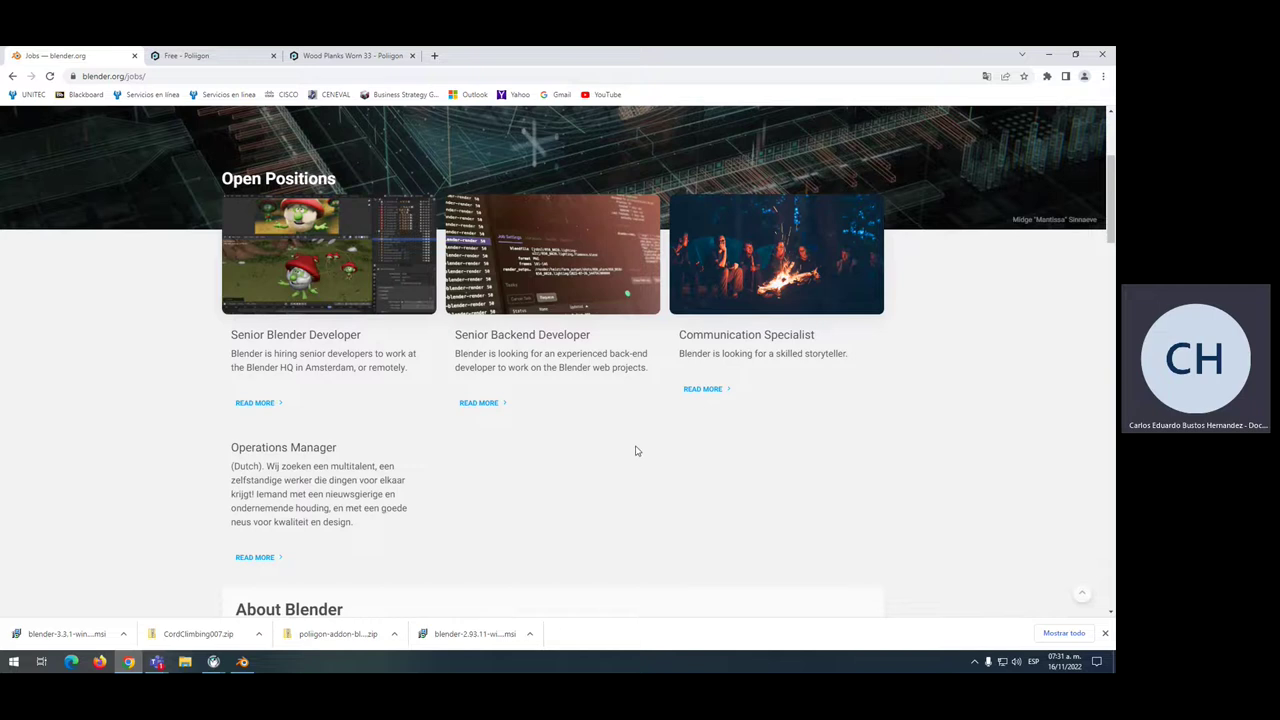
scroll(635, 451, "down", 1)
scroll(635, 451, "down", 2)
scroll(635, 451, "down", 2)
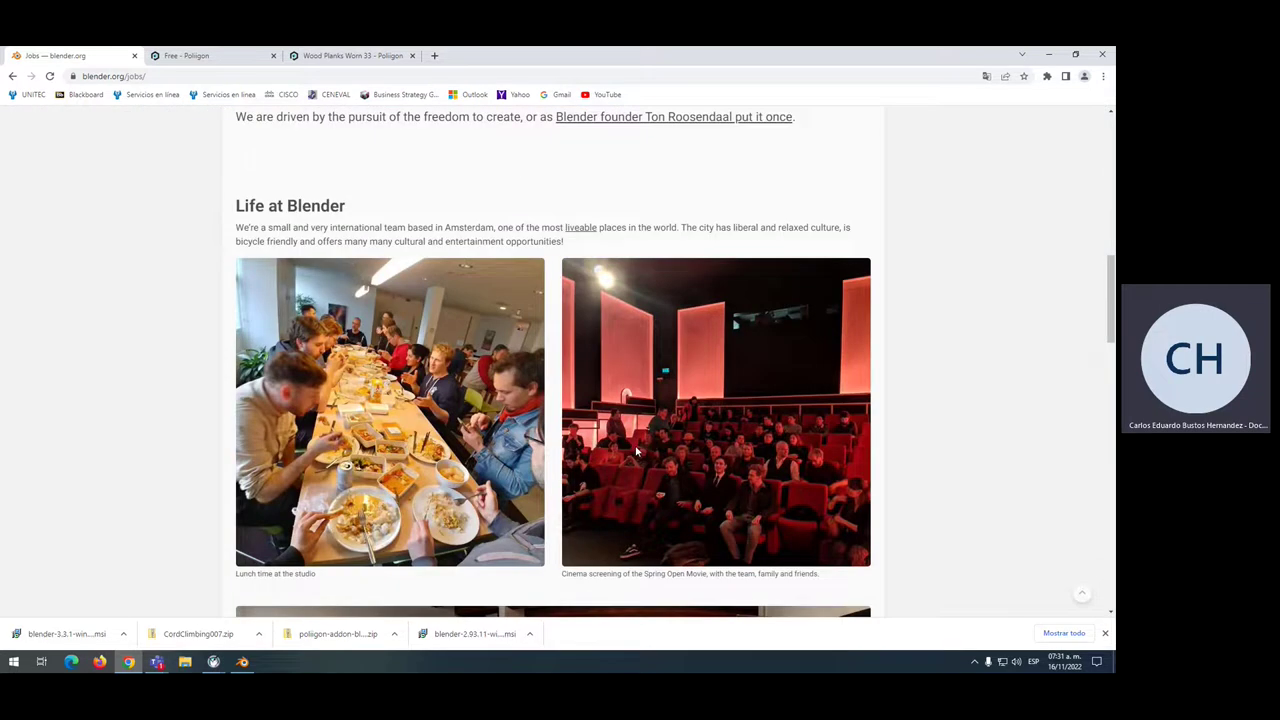
scroll(635, 451, "down", 3)
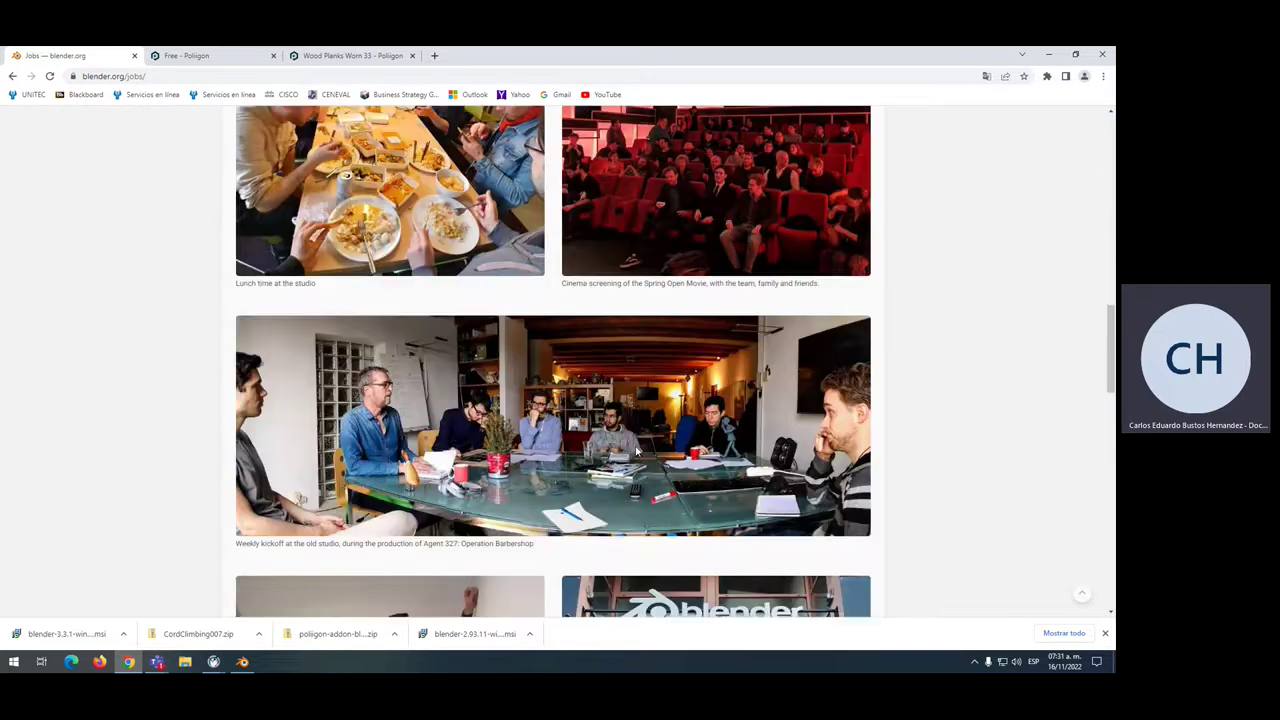
scroll(635, 451, "down", 2)
scroll(635, 451, "down", 2)
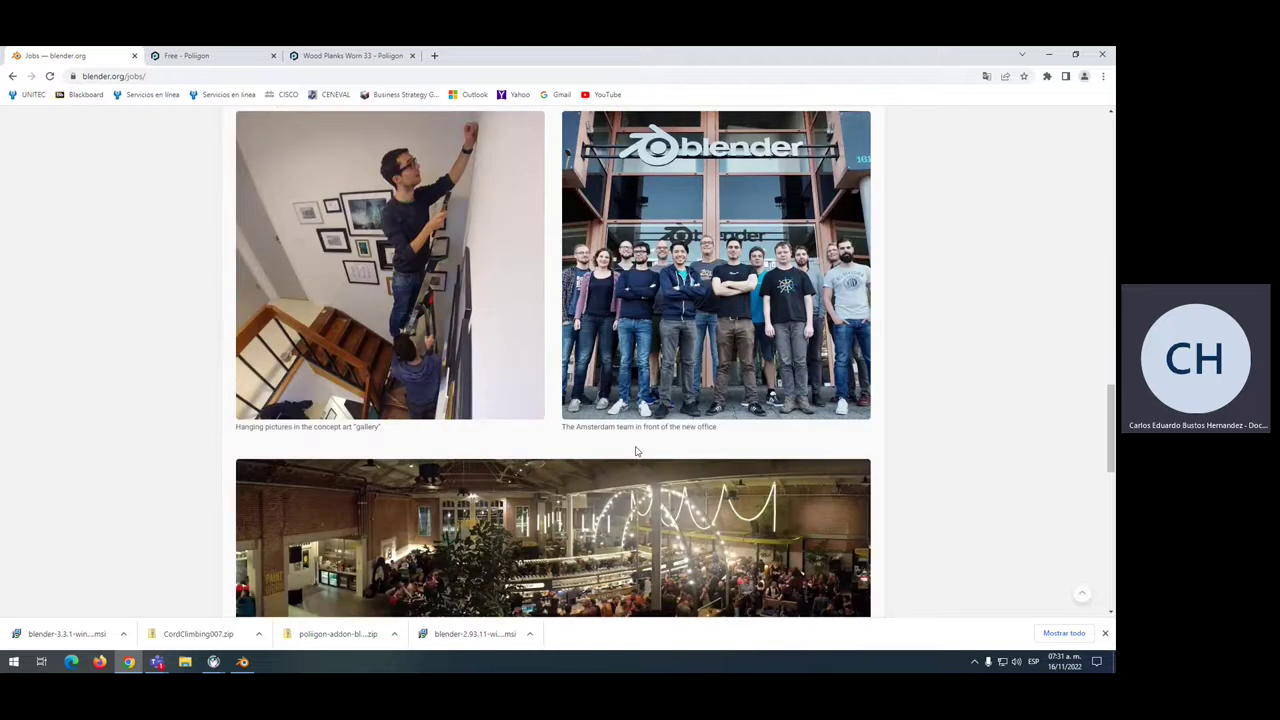
scroll(635, 451, "down", 2)
scroll(635, 451, "down", 3)
scroll(635, 451, "down", 3)
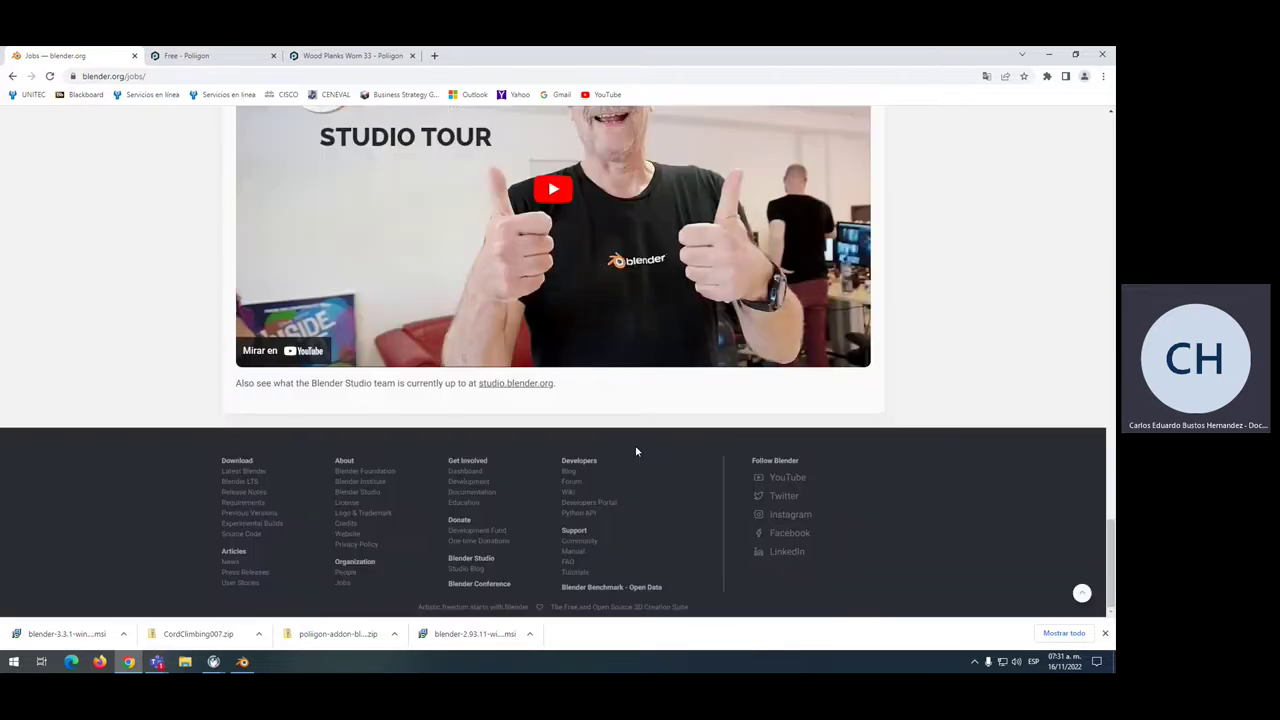
Go to the Blender Development Fund page showing $196,619 monthly contributions
scroll(700, 445, "up", 1)
scroll(730, 400, "up", 5)
scroll(760, 360, "up", 5)
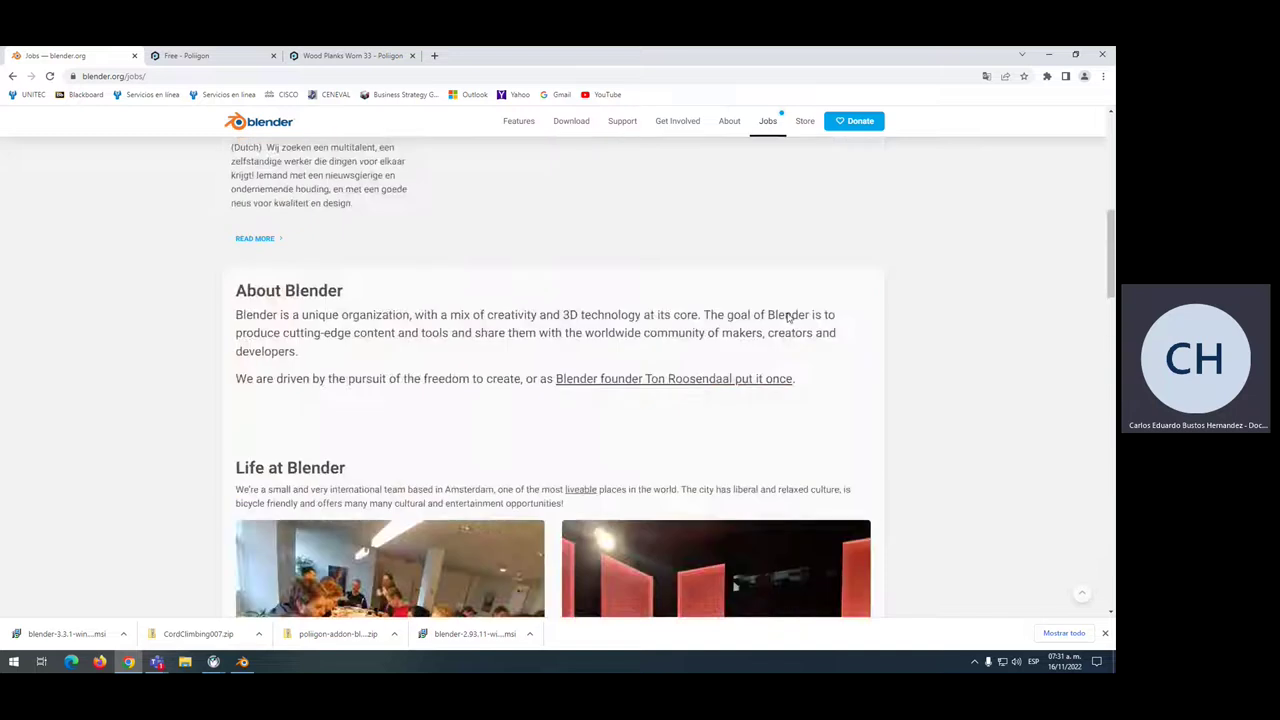
scroll(788, 318, "up", 5)
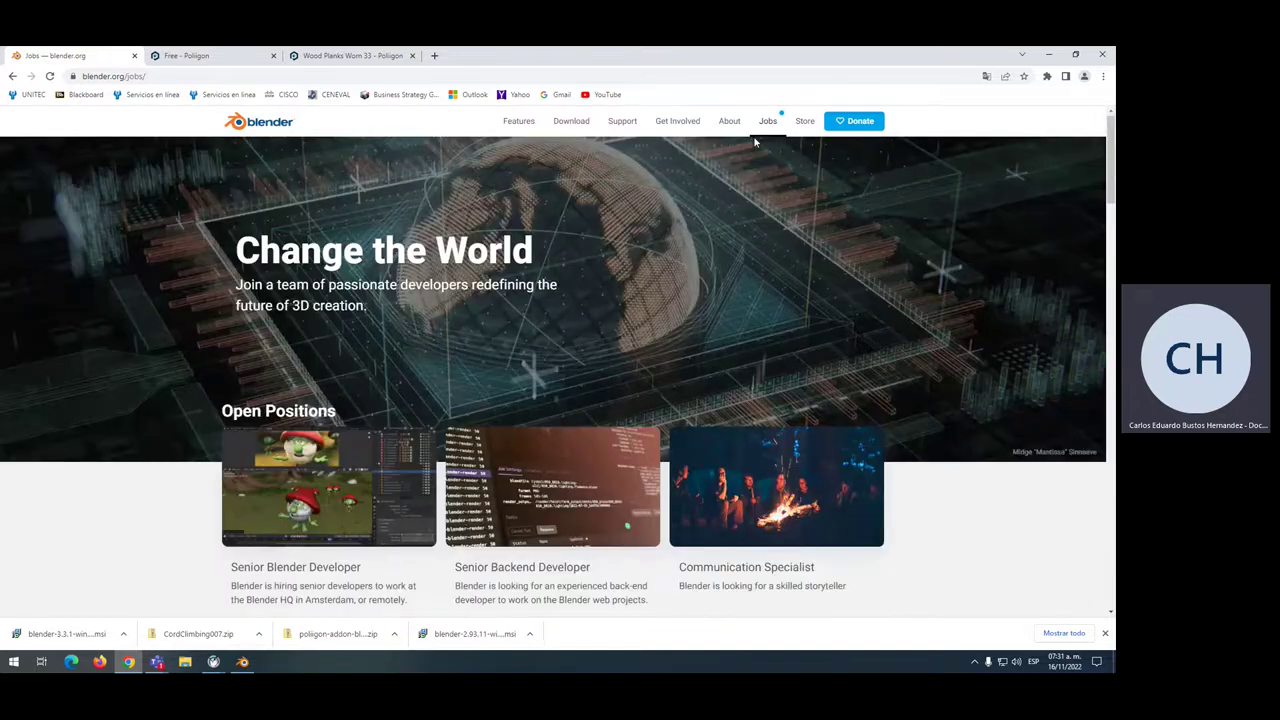
left_click(864, 124)
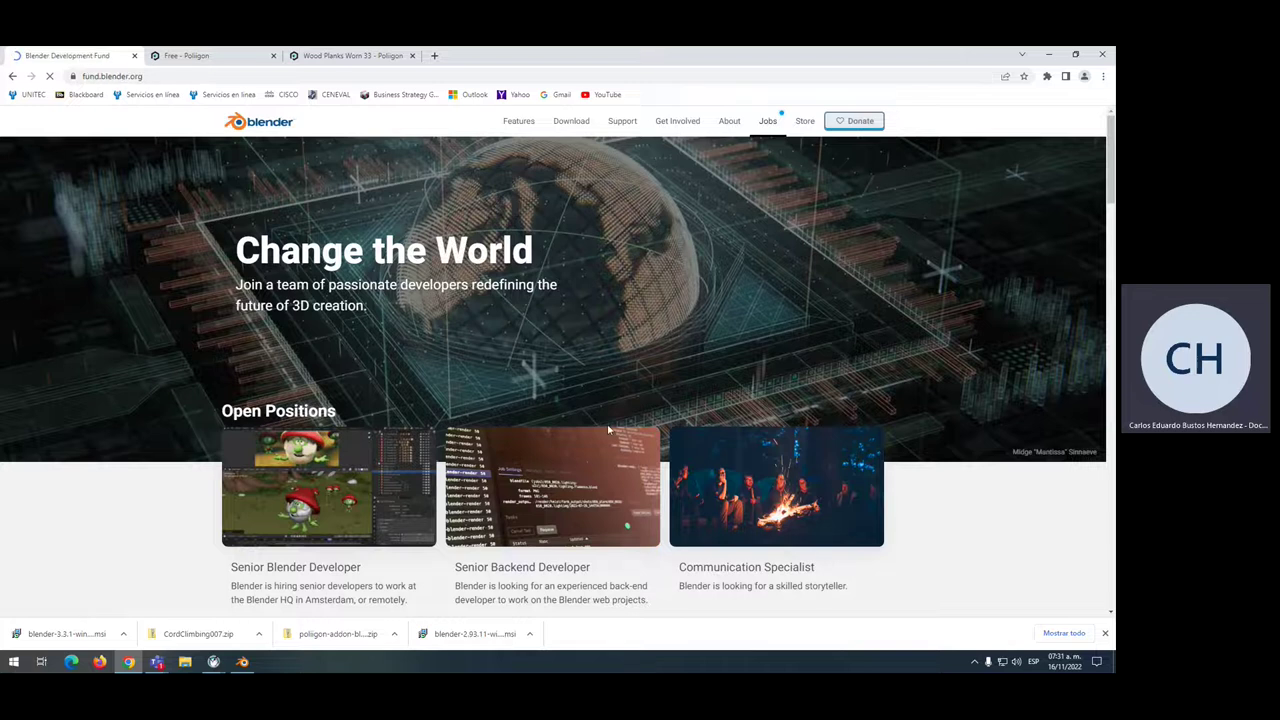
scroll(600, 440, "down", 3)
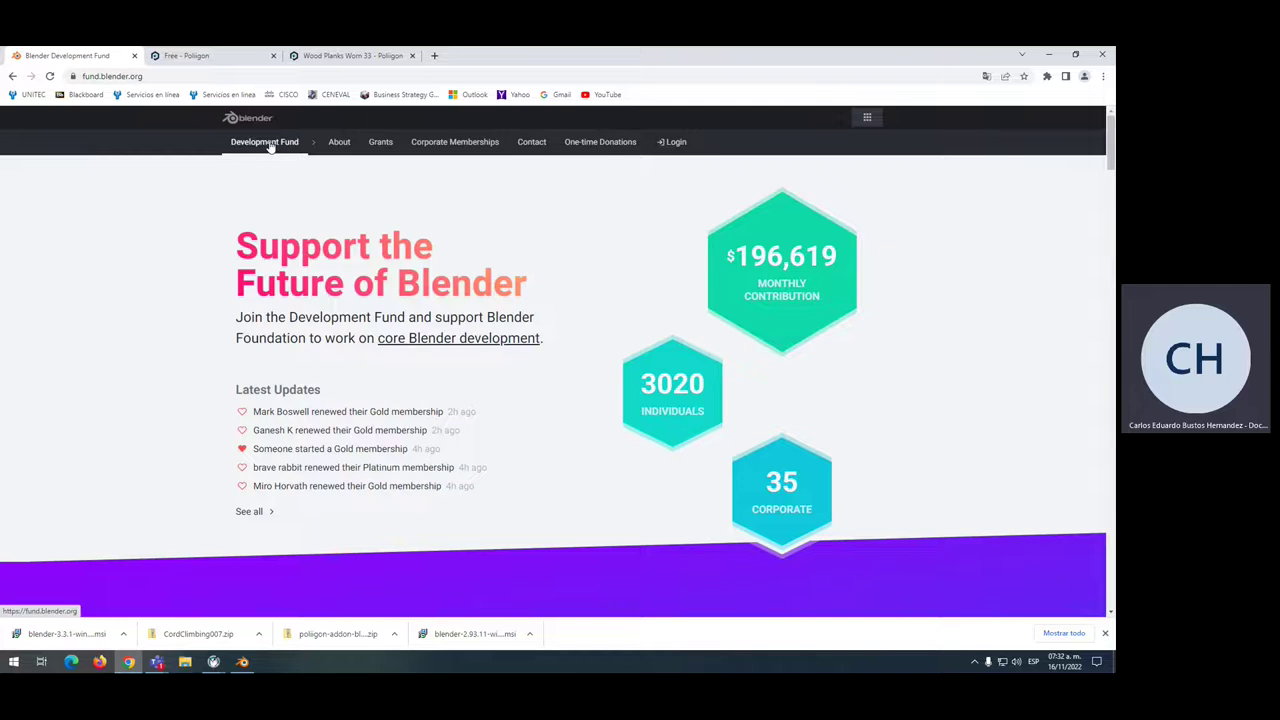
Go back twice to the About page and scroll down through it
left_click(12, 77)
left_click(12, 77)
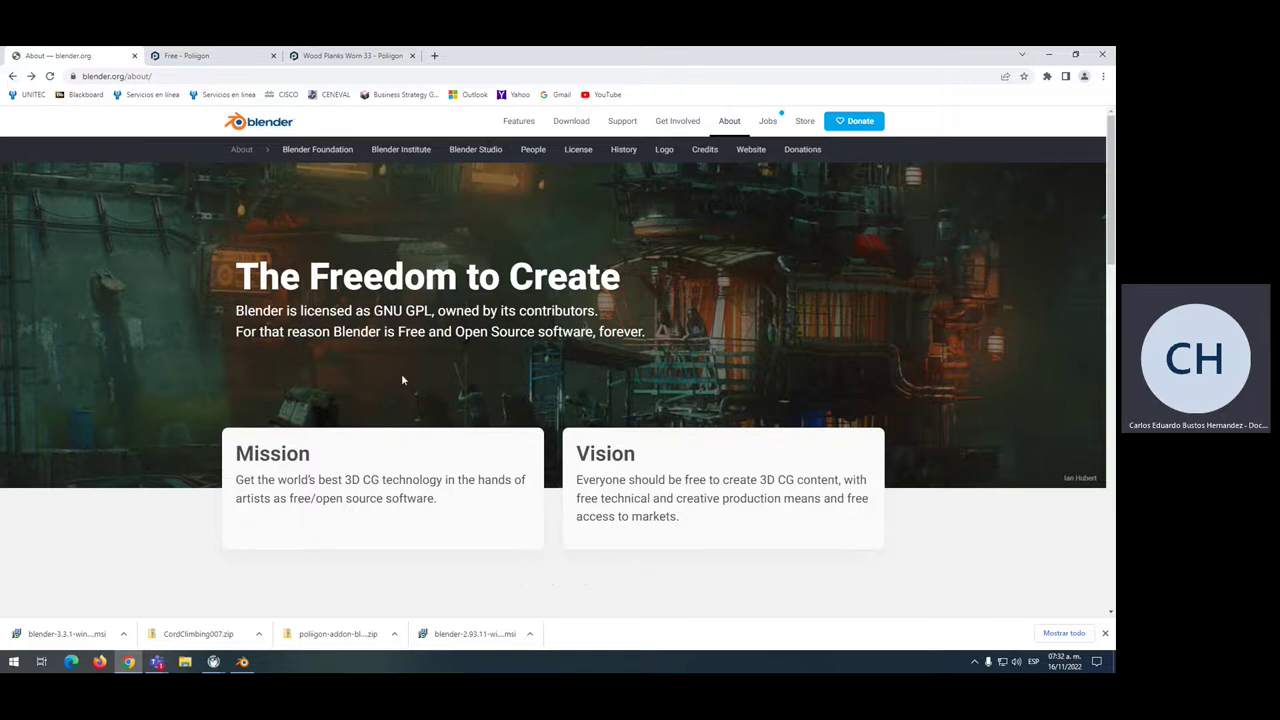
scroll(403, 379, "down", 3)
scroll(405, 378, "down", 4)
scroll(410, 376, "down", 3)
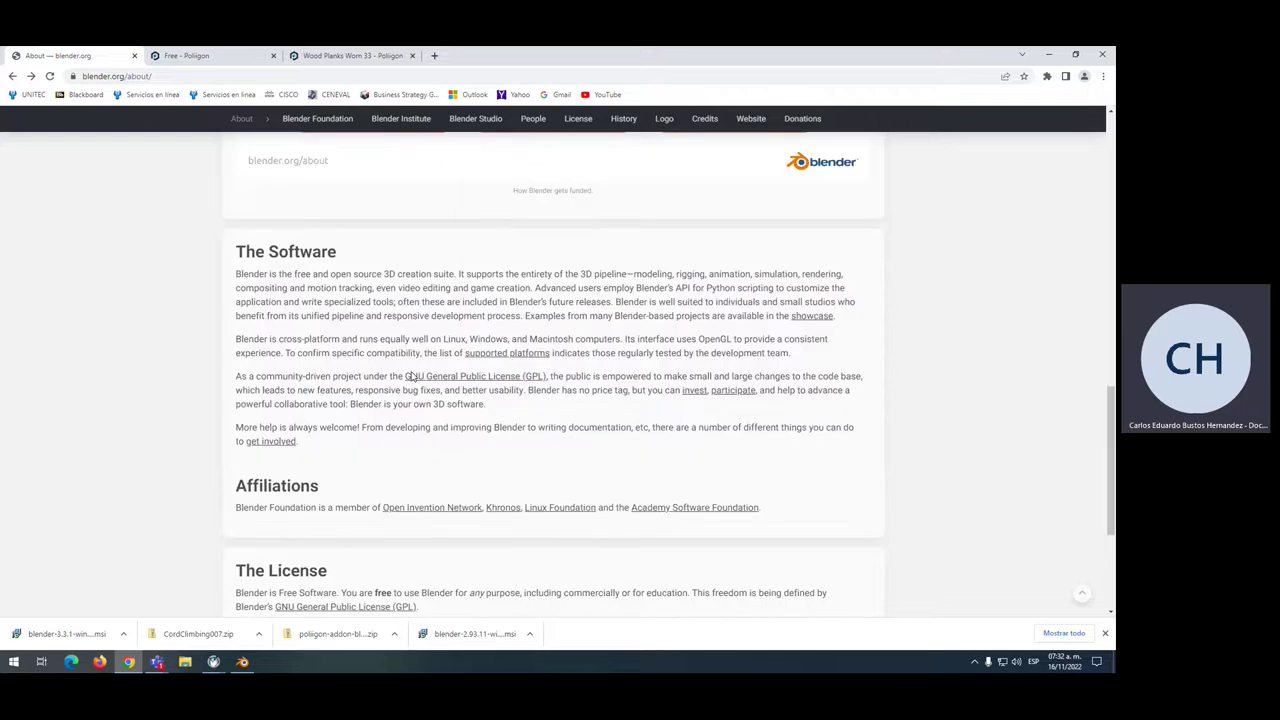
scroll(410, 376, "down", 3)
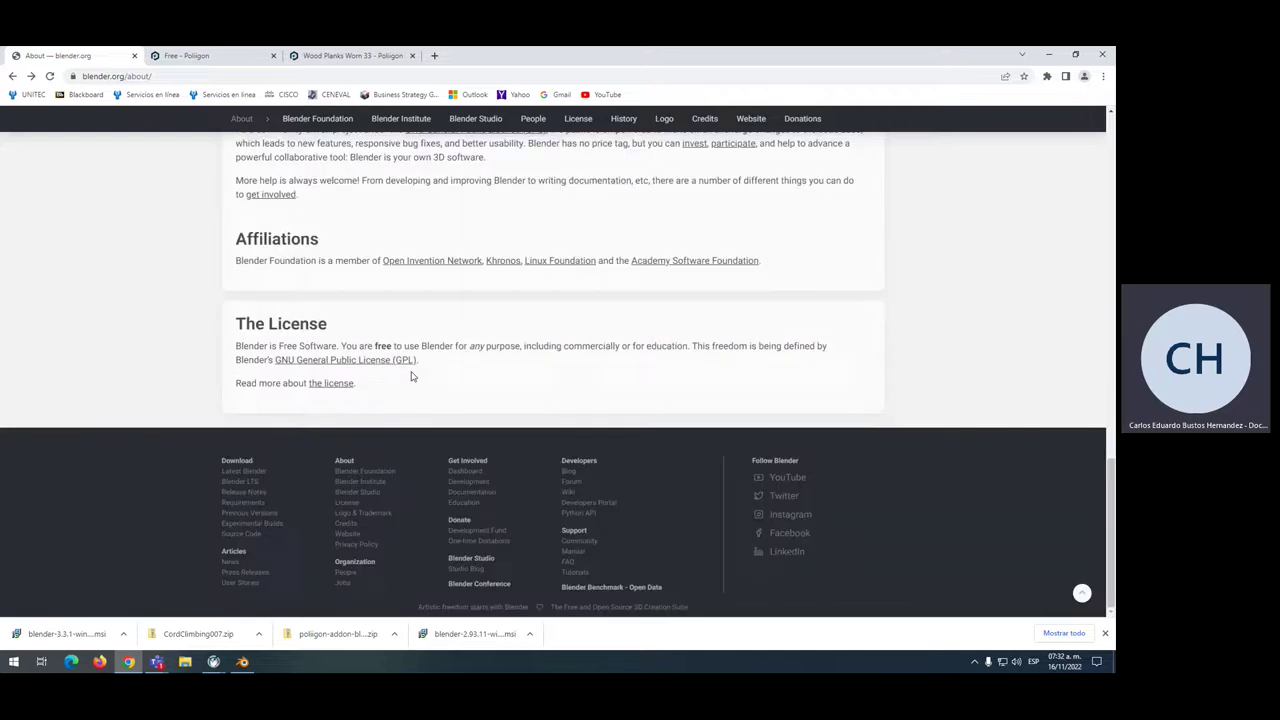
Scroll back up, return to Get Involved, and open the Support page
scroll(412, 374, "up", 4)
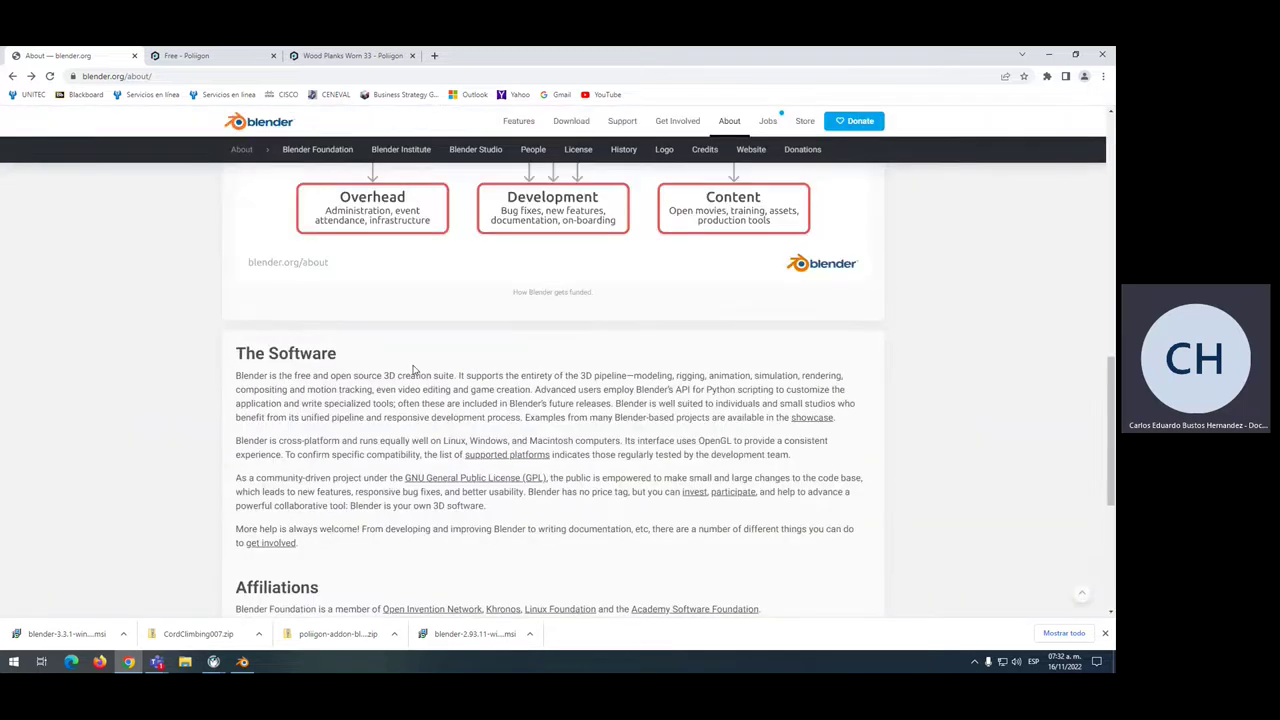
scroll(520, 382, "up", 2)
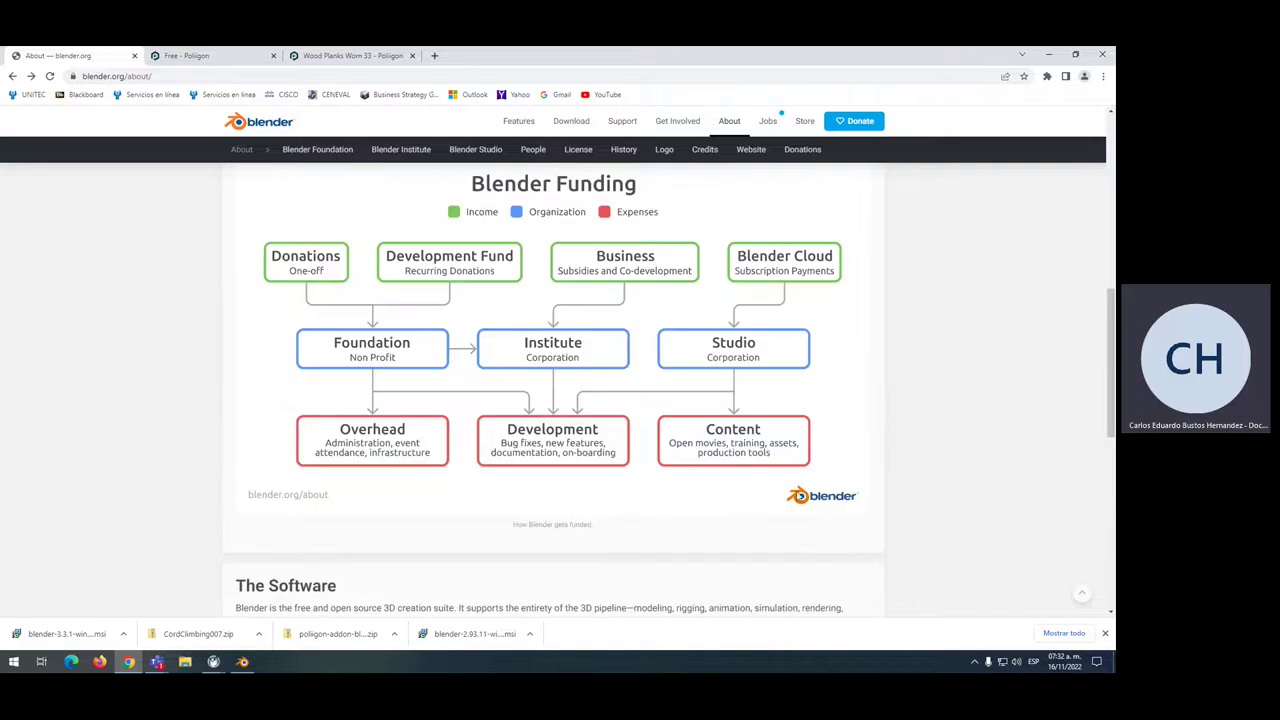
scroll(491, 413, "up", 4)
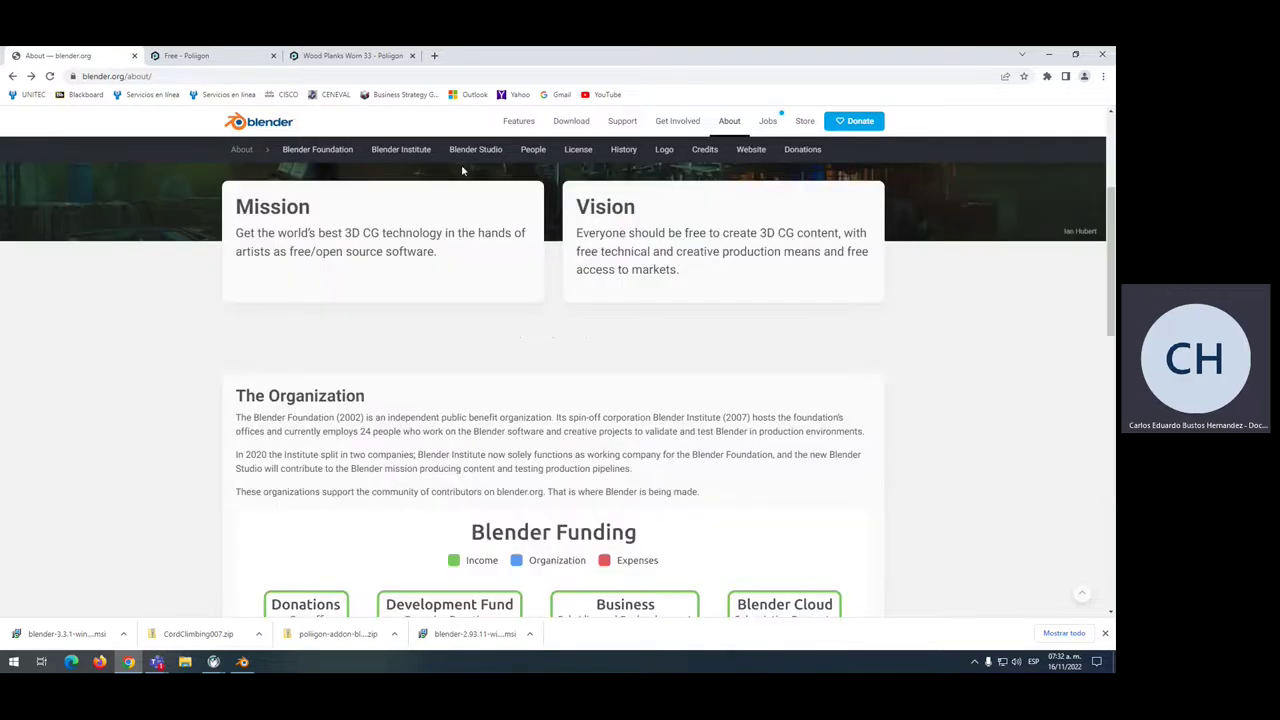
left_click(12, 77)
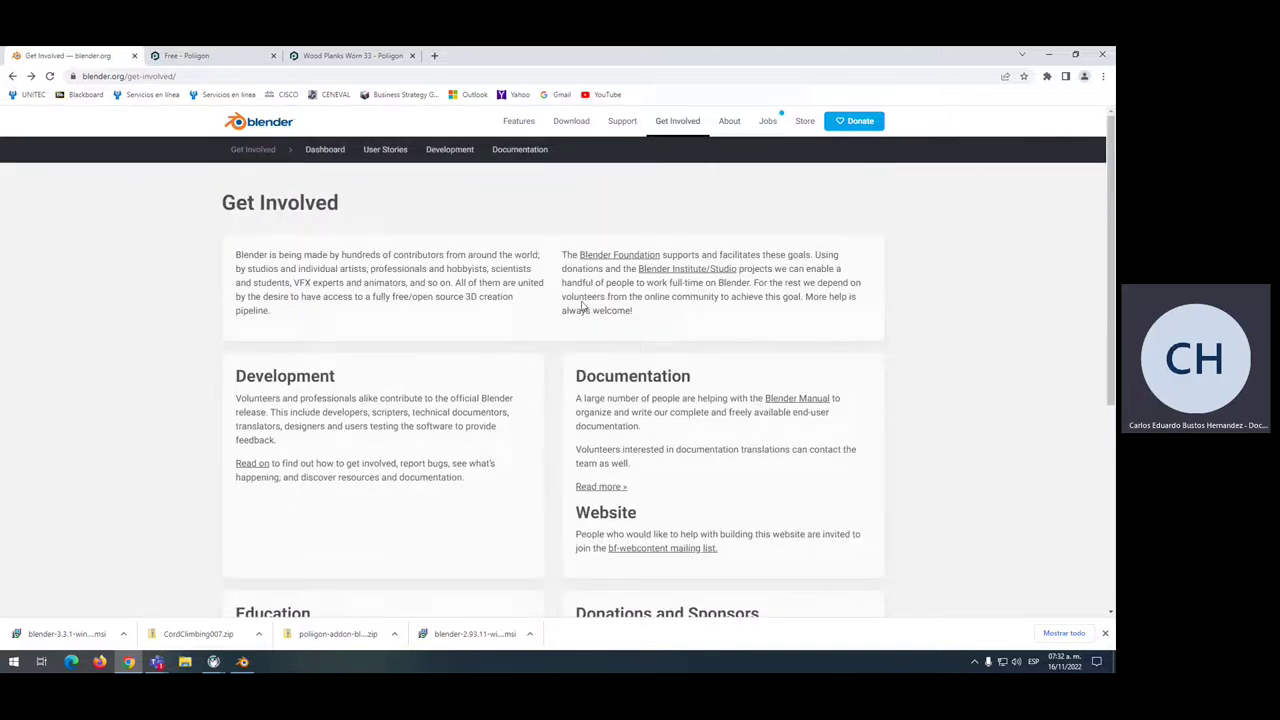
mouse_move(1110, 262)
left_mouse_down()
mouse_move(1110, 560)
mouse_move(1110, 262)
left_mouse_up()
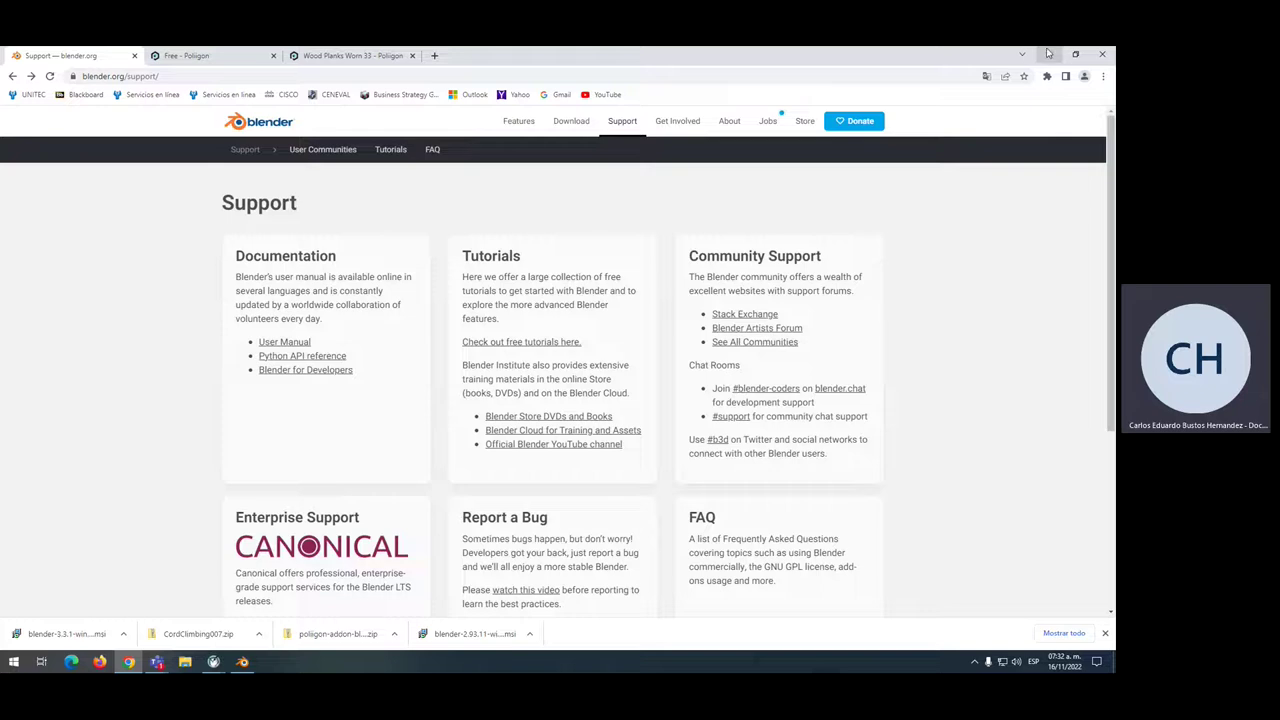
On YouTube, type 'blend' and search the 'blender tutorial' suggestion
left_click(609, 95)
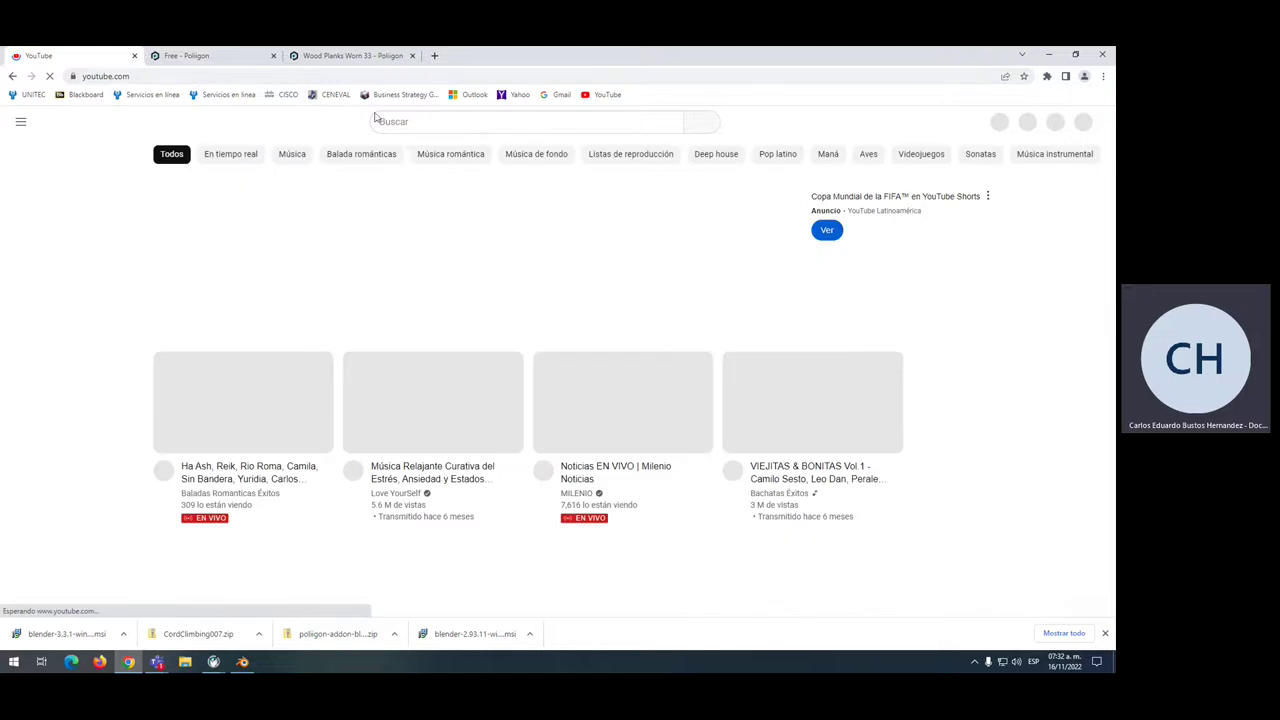
left_click(417, 125)
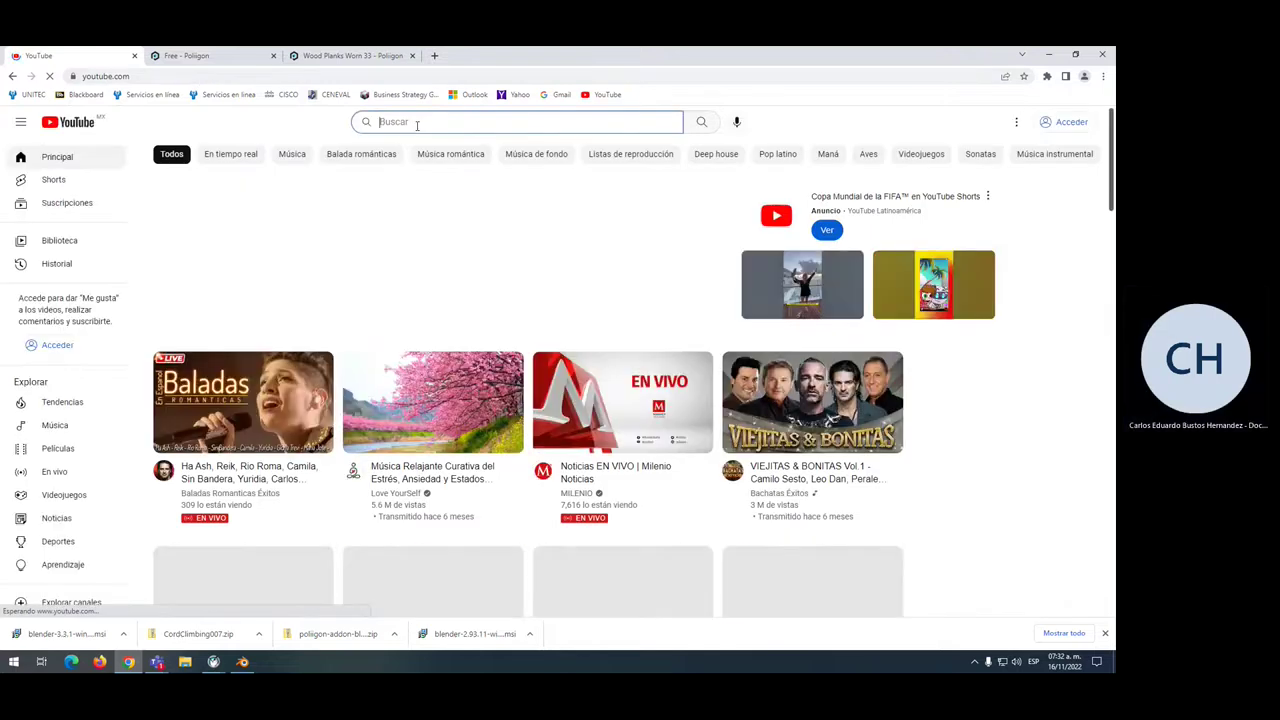
type("blend")
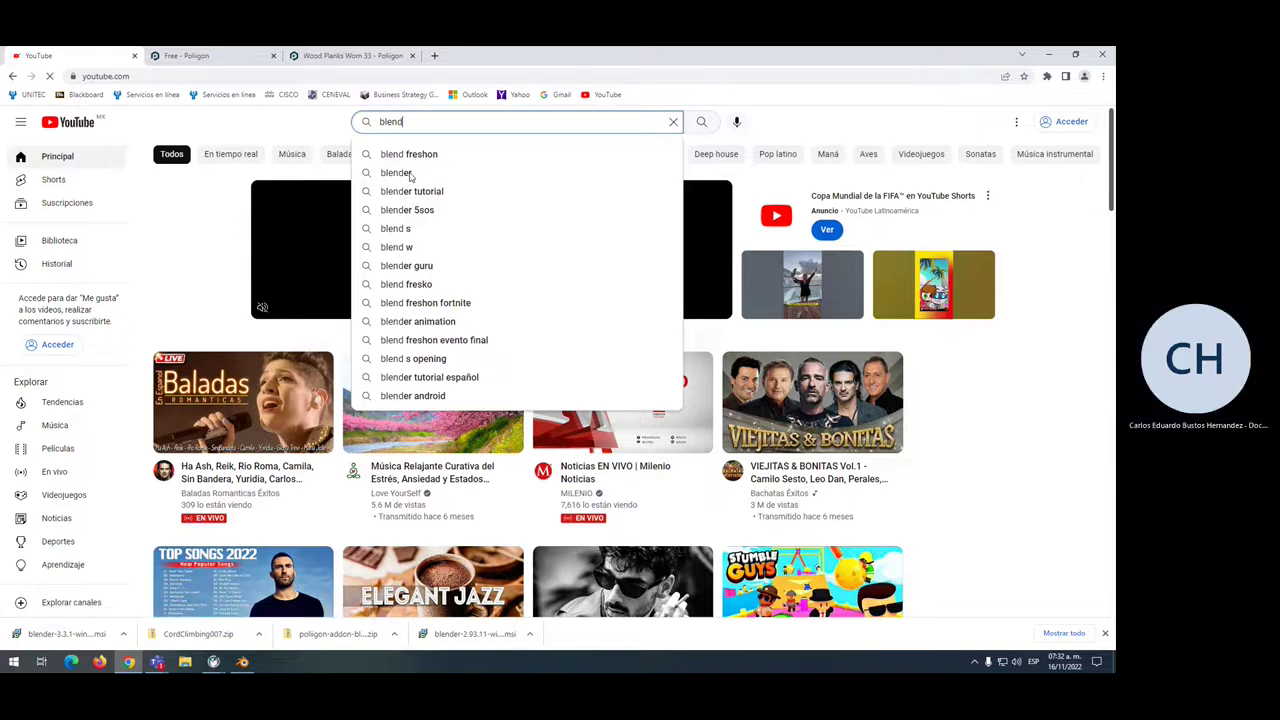
left_click(412, 191)
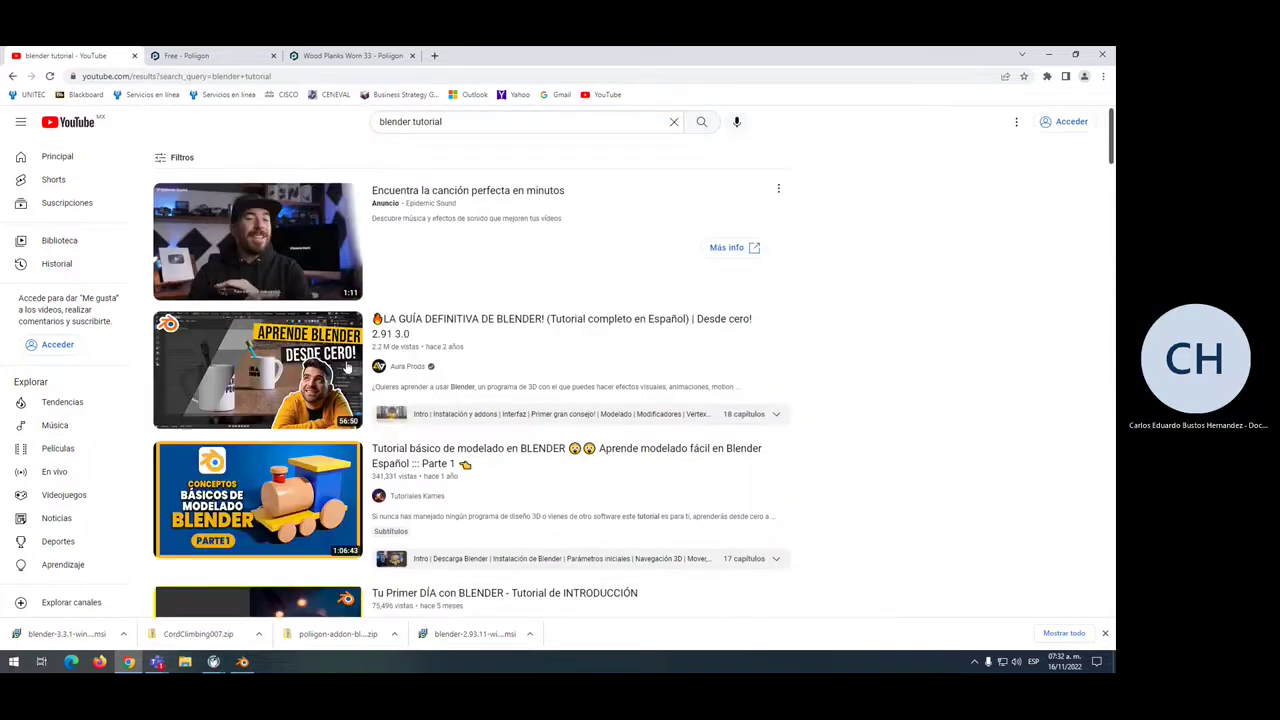
Scroll through the blender tutorial results, from beginner courses to character-modeling videos
scroll(316, 383, "down", 1)
scroll(316, 383, "down", 2)
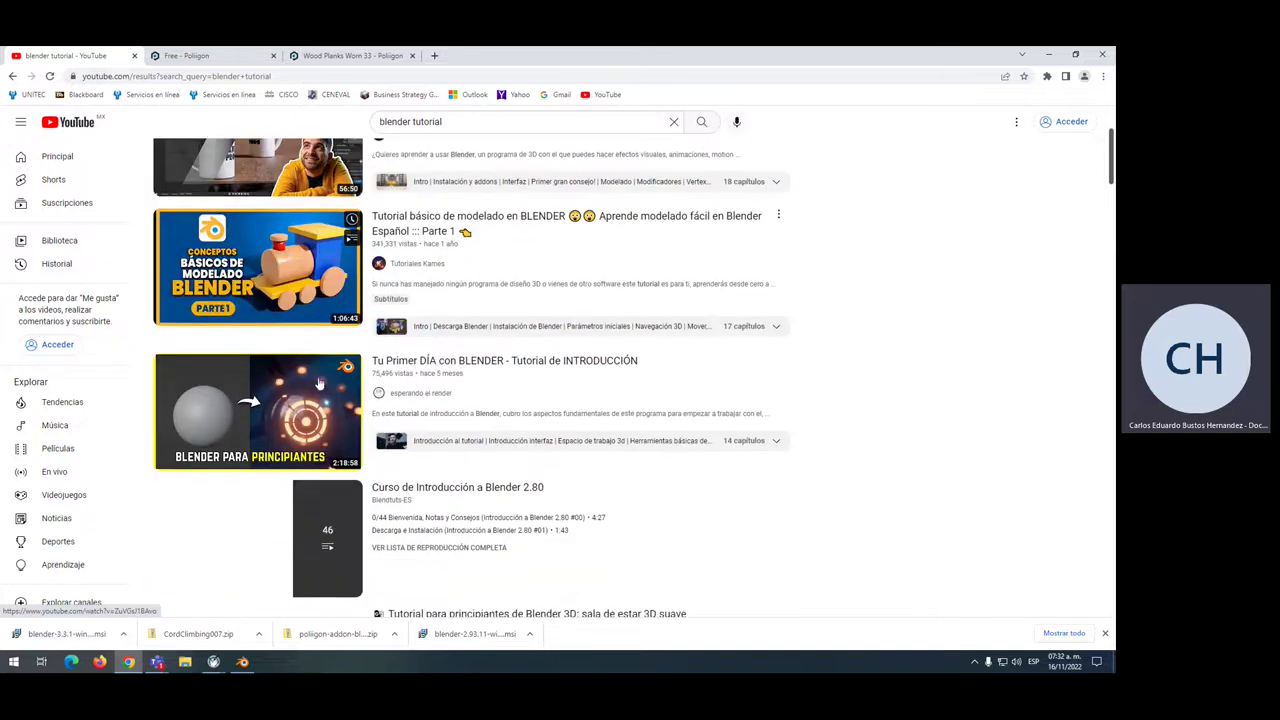
scroll(318, 383, "down", 2)
scroll(321, 384, "down", 2)
scroll(321, 384, "down", 1)
scroll(321, 384, "down", 2)
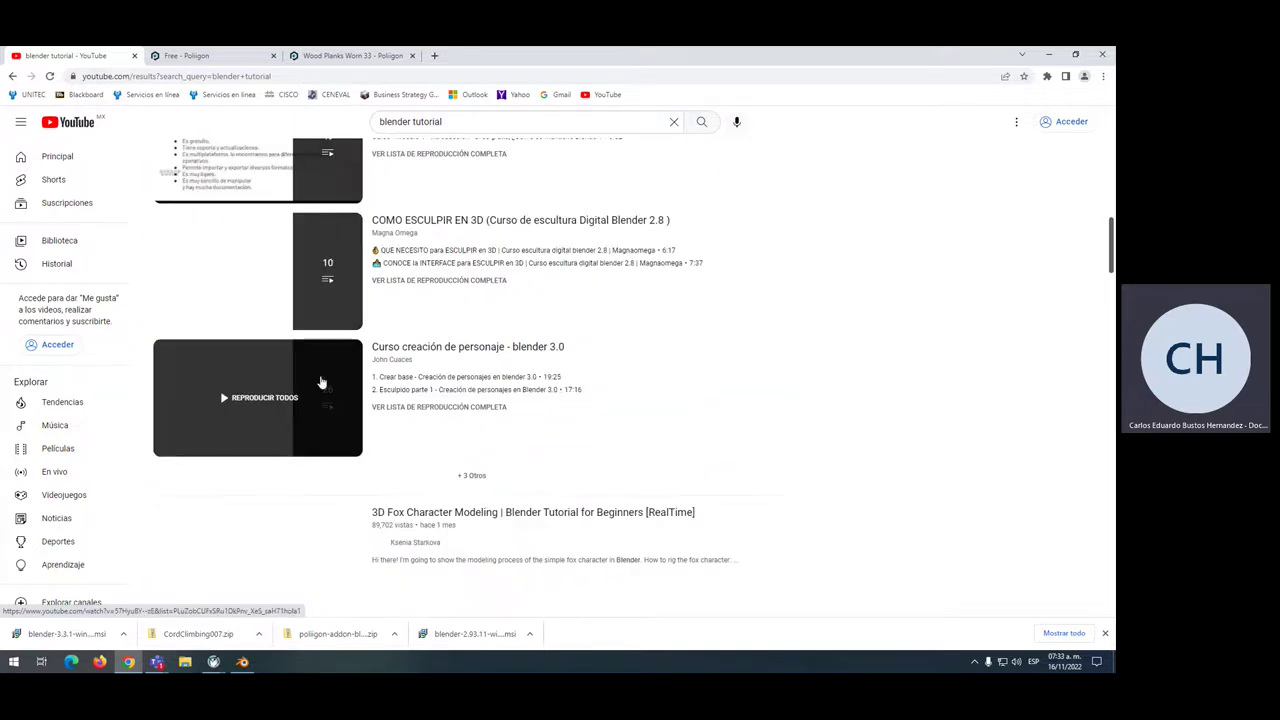
scroll(321, 384, "down", 3)
scroll(826, 440, "down", 3)
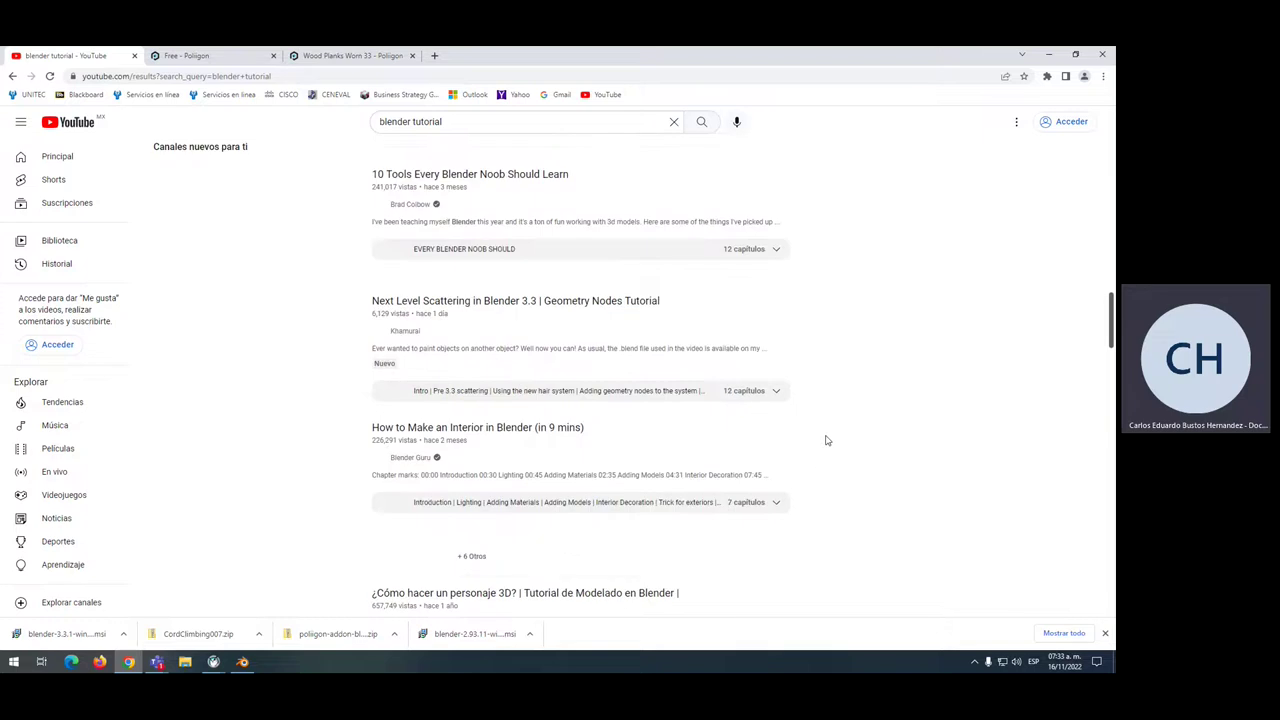
scroll(826, 440, "up", 1)
scroll(826, 440, "up", 3)
scroll(826, 440, "up", 3)
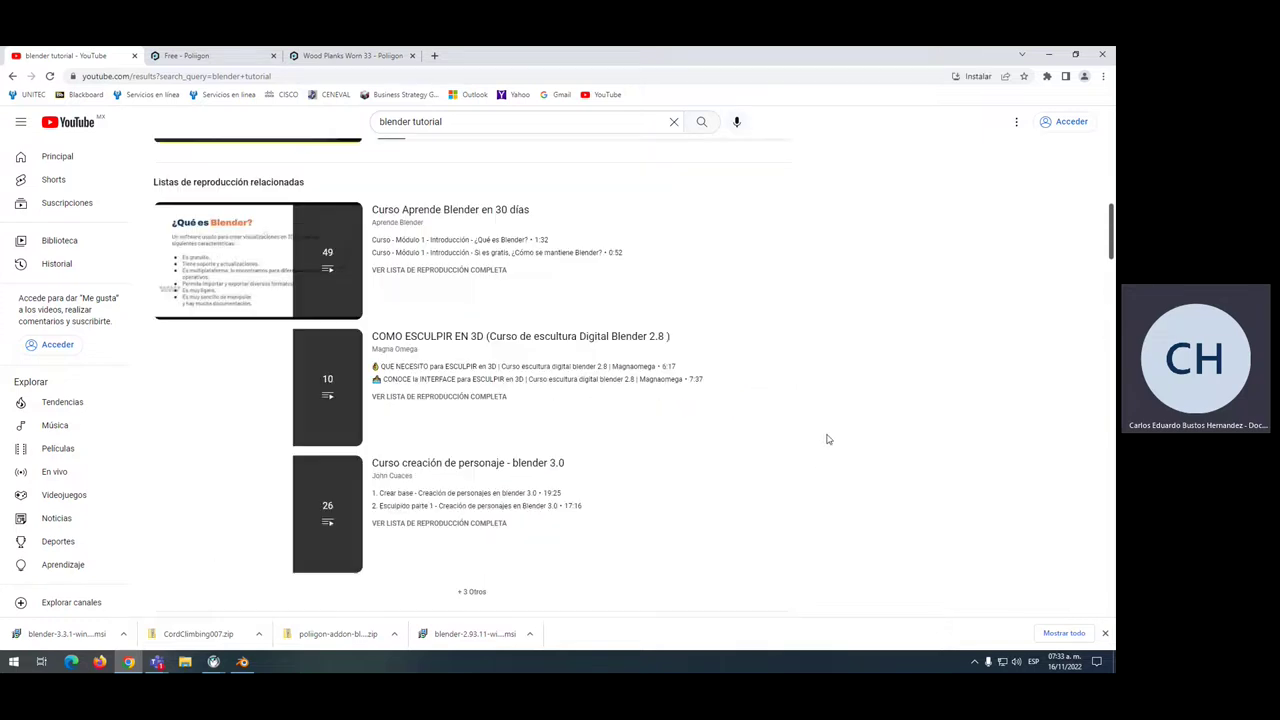
scroll(826, 440, "up", 4)
scroll(826, 440, "down", 2)
scroll(826, 440, "down", 1)
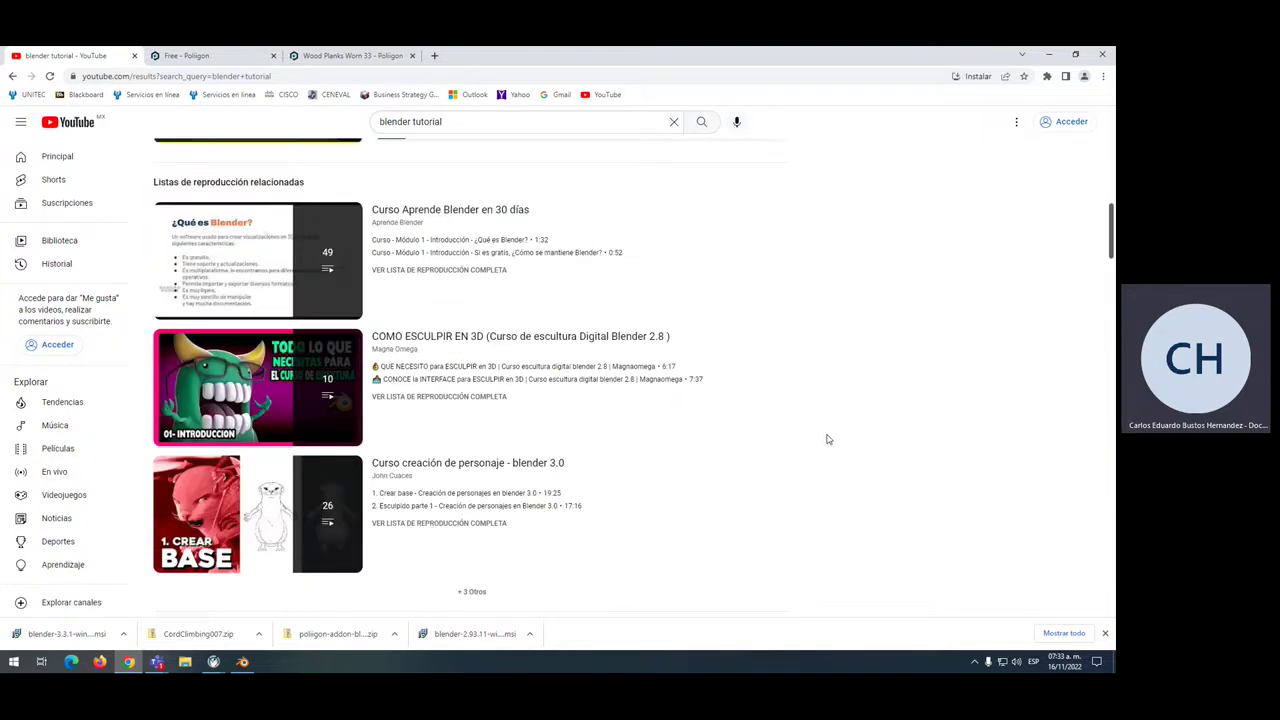
scroll(826, 440, "down", 1)
scroll(826, 440, "down", 1)
scroll(826, 440, "down", 1)
scroll(826, 440, "down", 1)
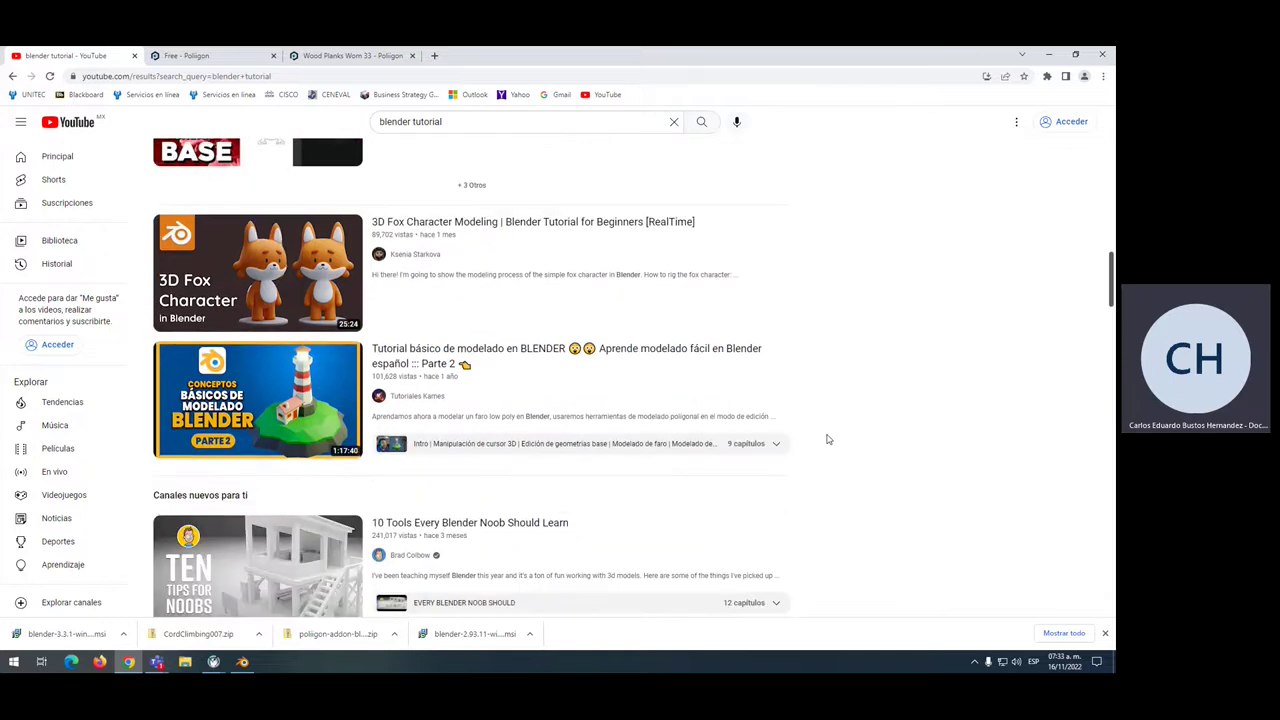
scroll(826, 439, "down", 1)
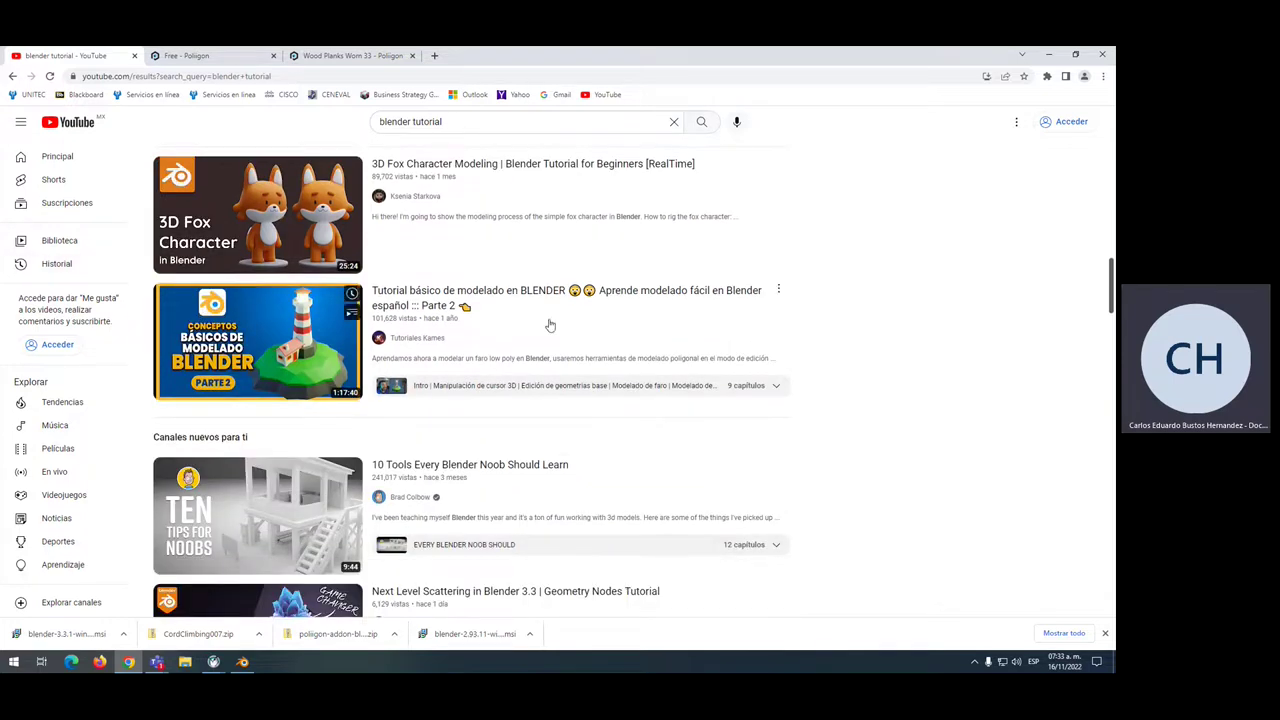
scroll(860, 355, "down", 2)
scroll(911, 356, "down", 2)
scroll(911, 356, "down", 1)
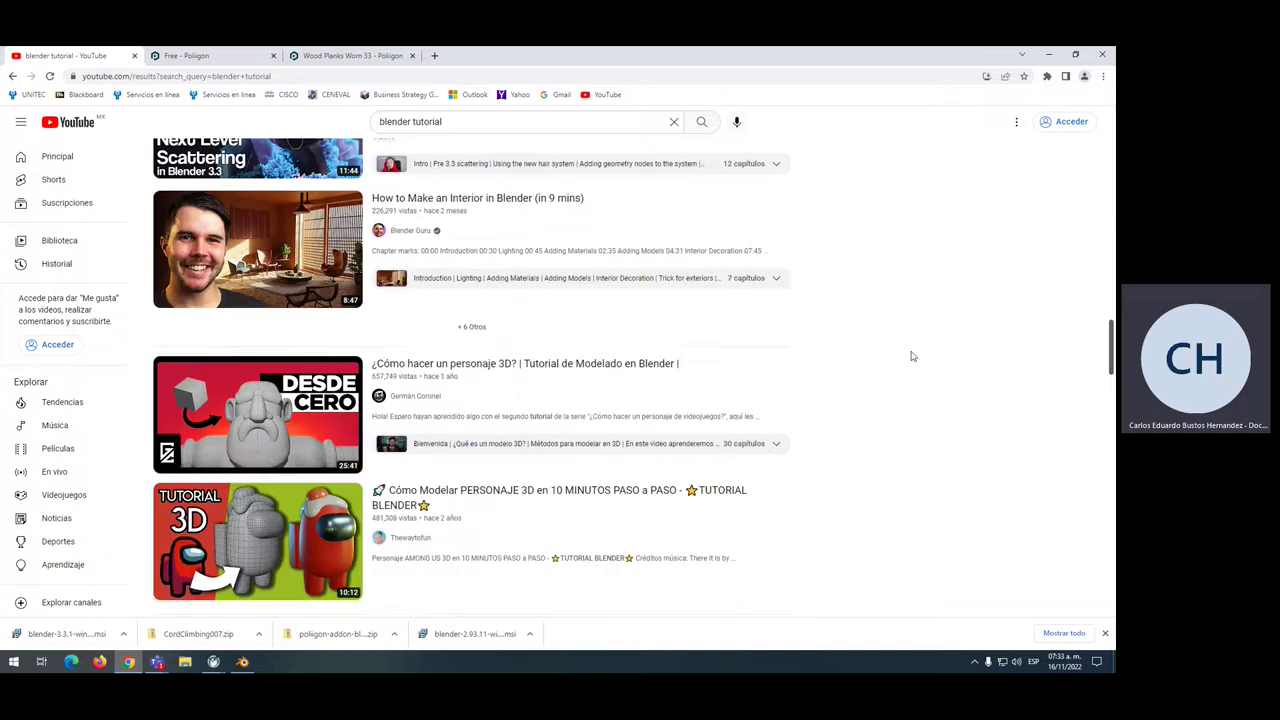
scroll(911, 356, "down", 2)
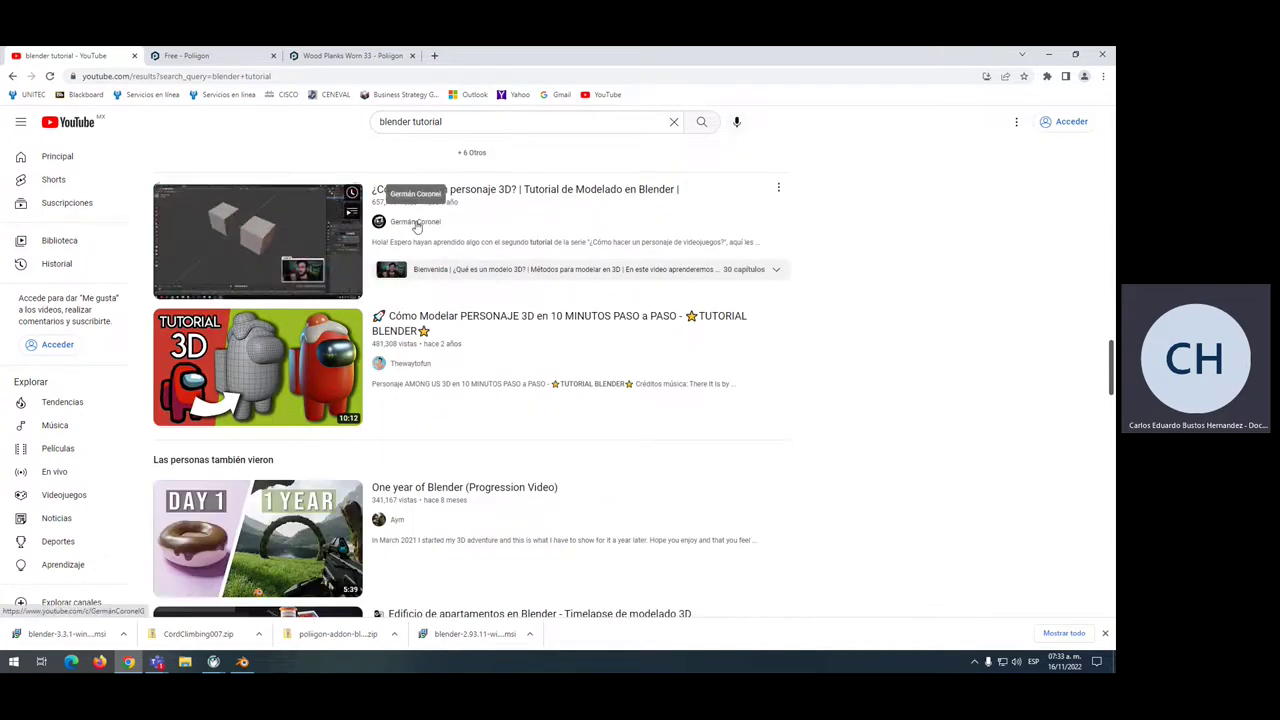
Open a tutorial video's channel page and scroll through it
left_click(417, 223)
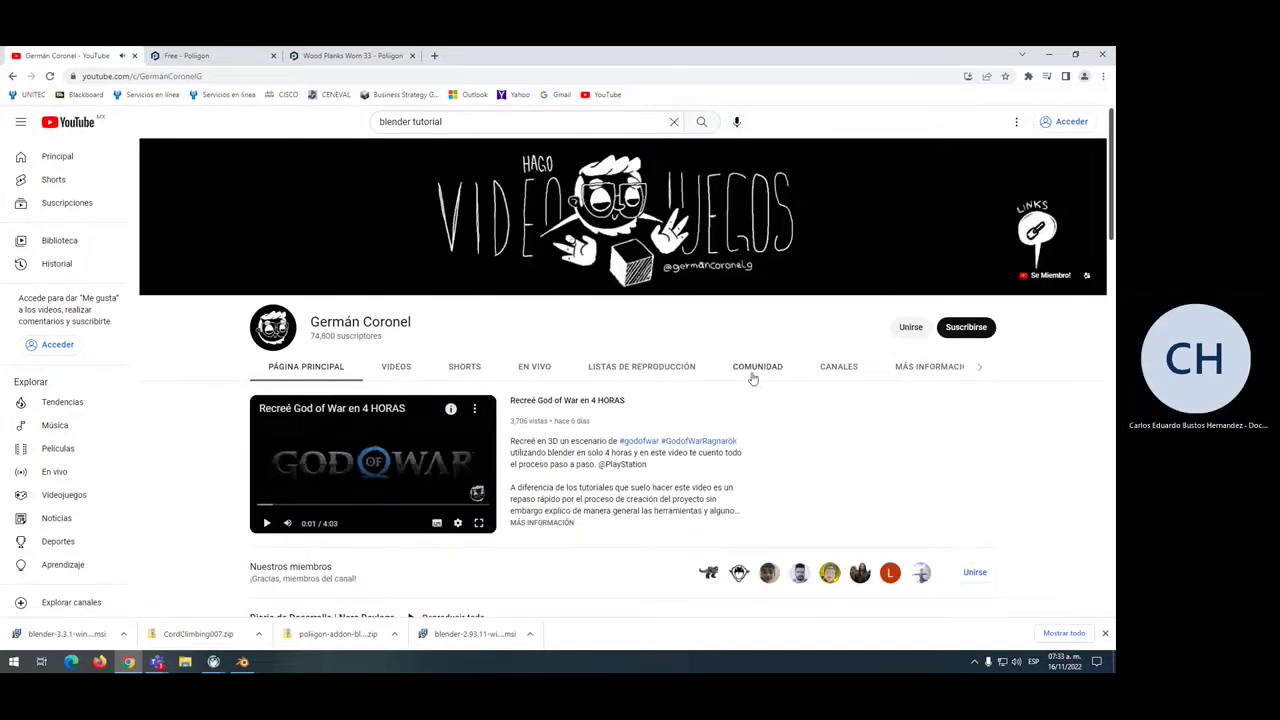
scroll(751, 371, "down", 2)
scroll(752, 377, "down", 2)
scroll(753, 377, "down", 2)
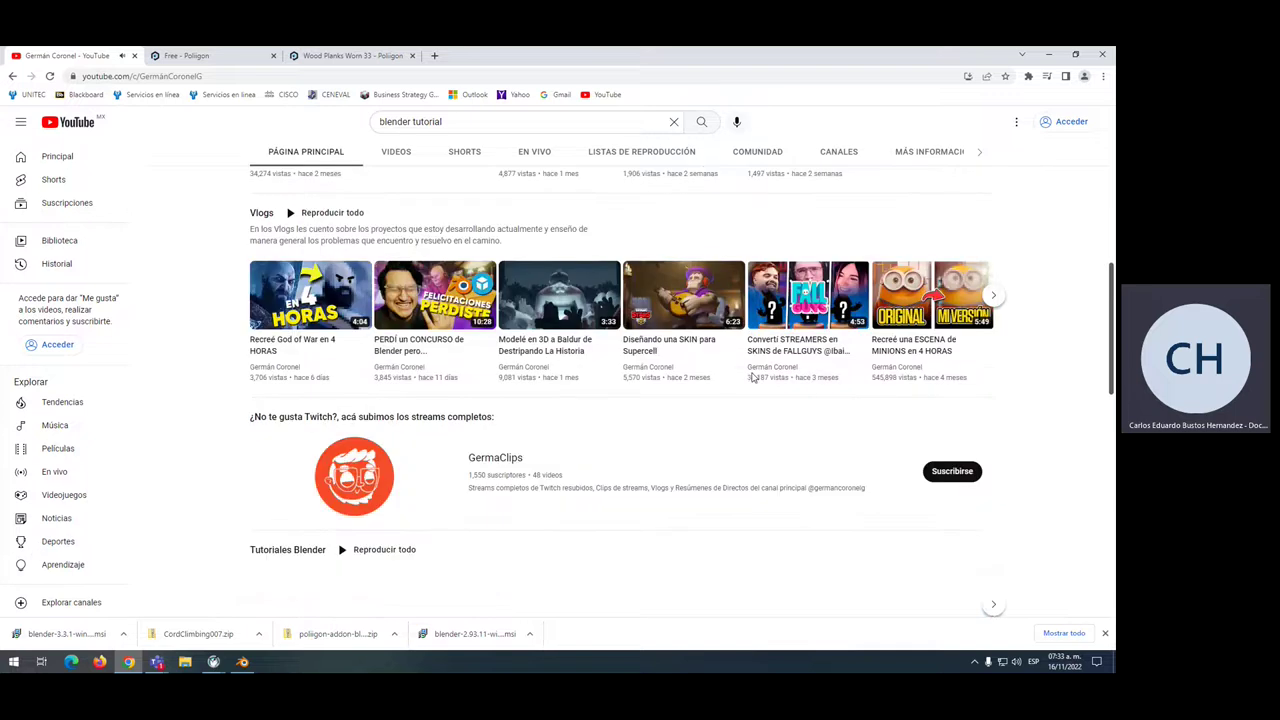
scroll(753, 377, "down", 2)
scroll(753, 377, "down", 2)
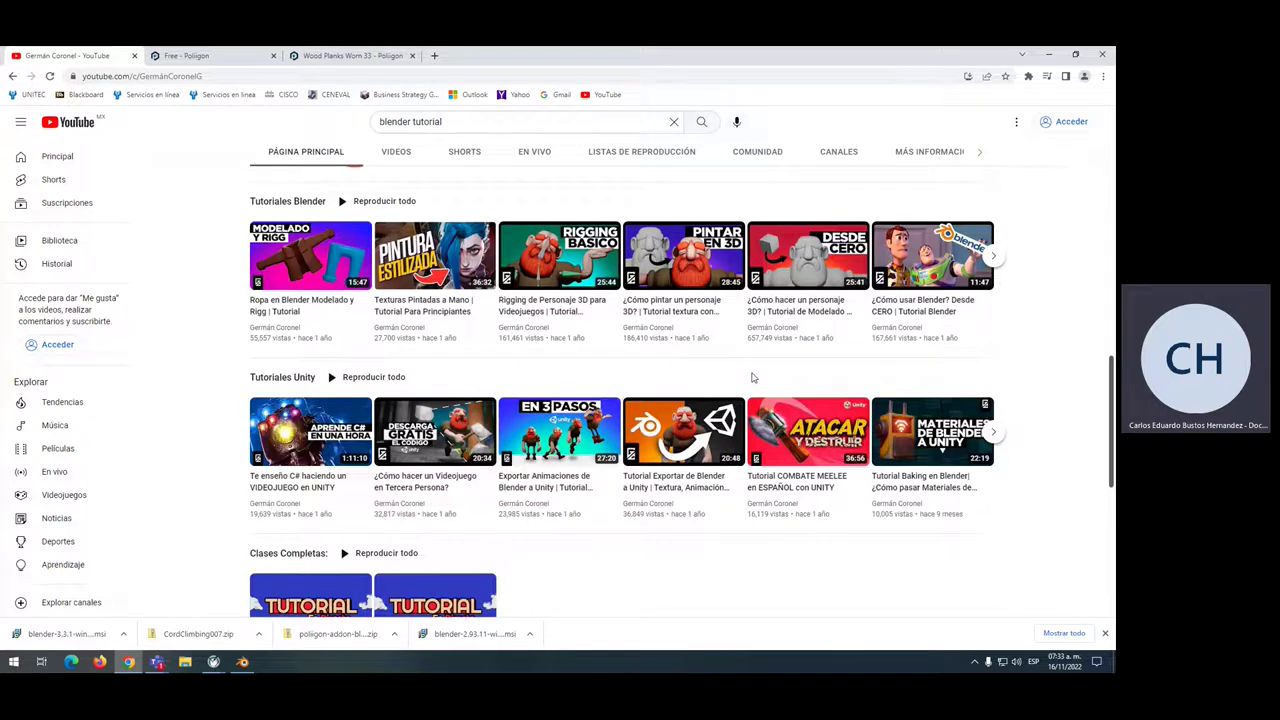
scroll(477, 437, "down", 2)
scroll(511, 427, "down", 2)
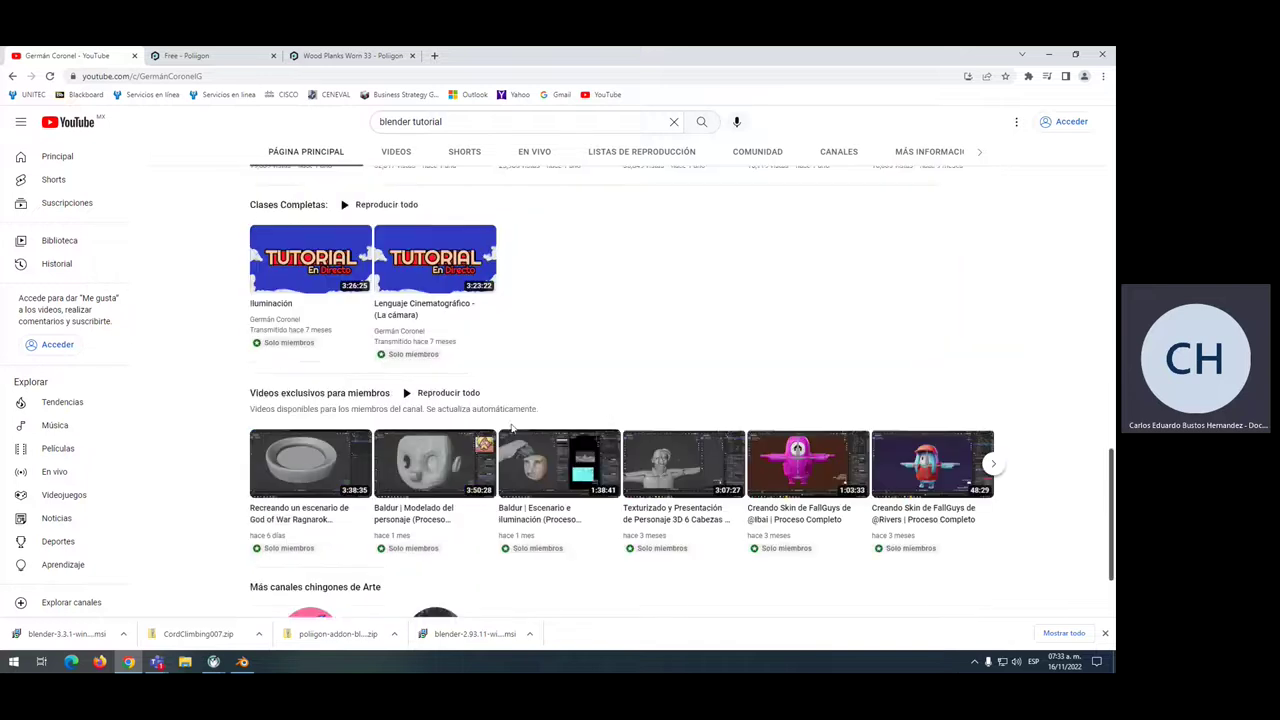
scroll(511, 427, "down", 2)
scroll(523, 405, "up", 5)
scroll(389, 243, "up", 5)
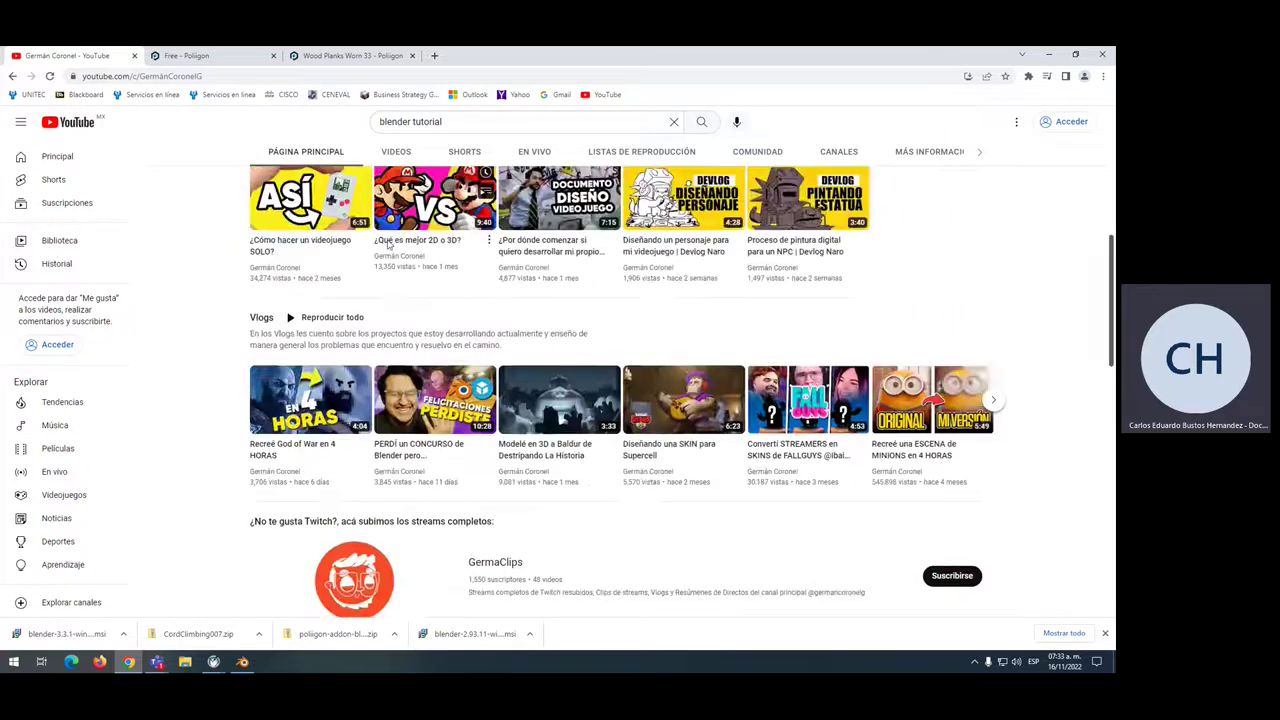
scroll(389, 243, "up", 5)
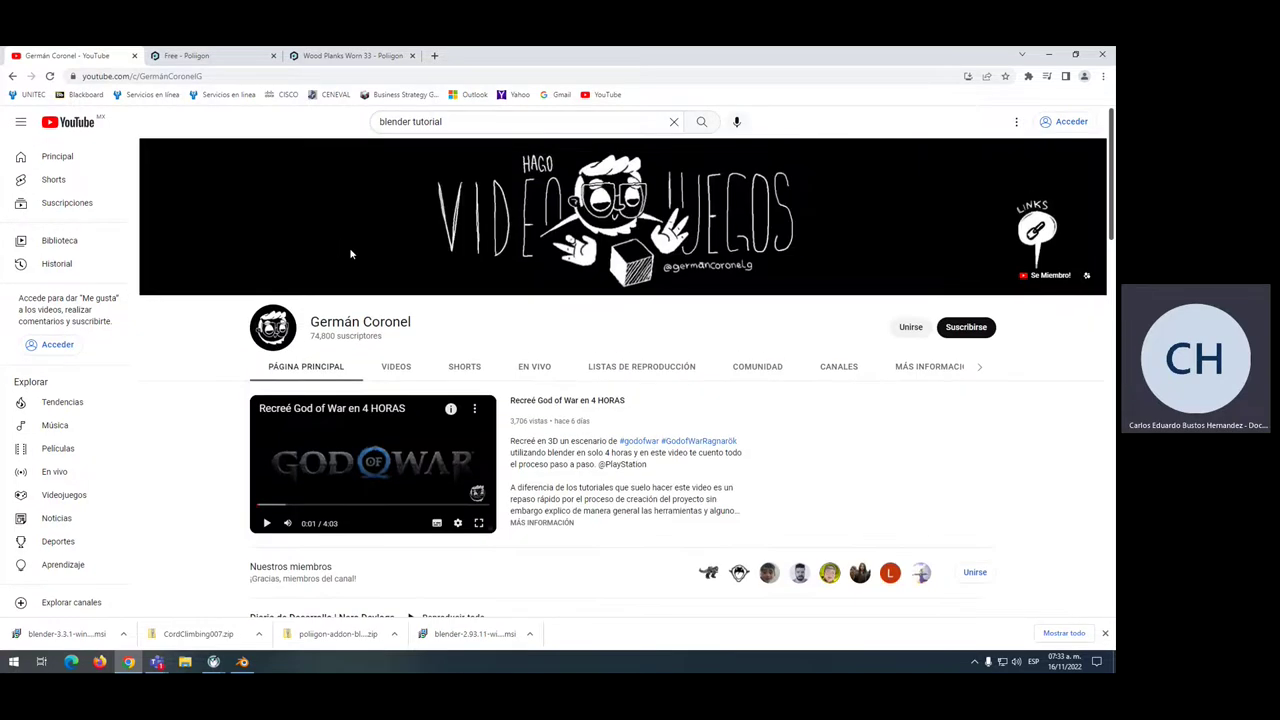
Return to the blender tutorial results, scroll them, then minimize Chrome to reveal Blender
left_click(14, 78)
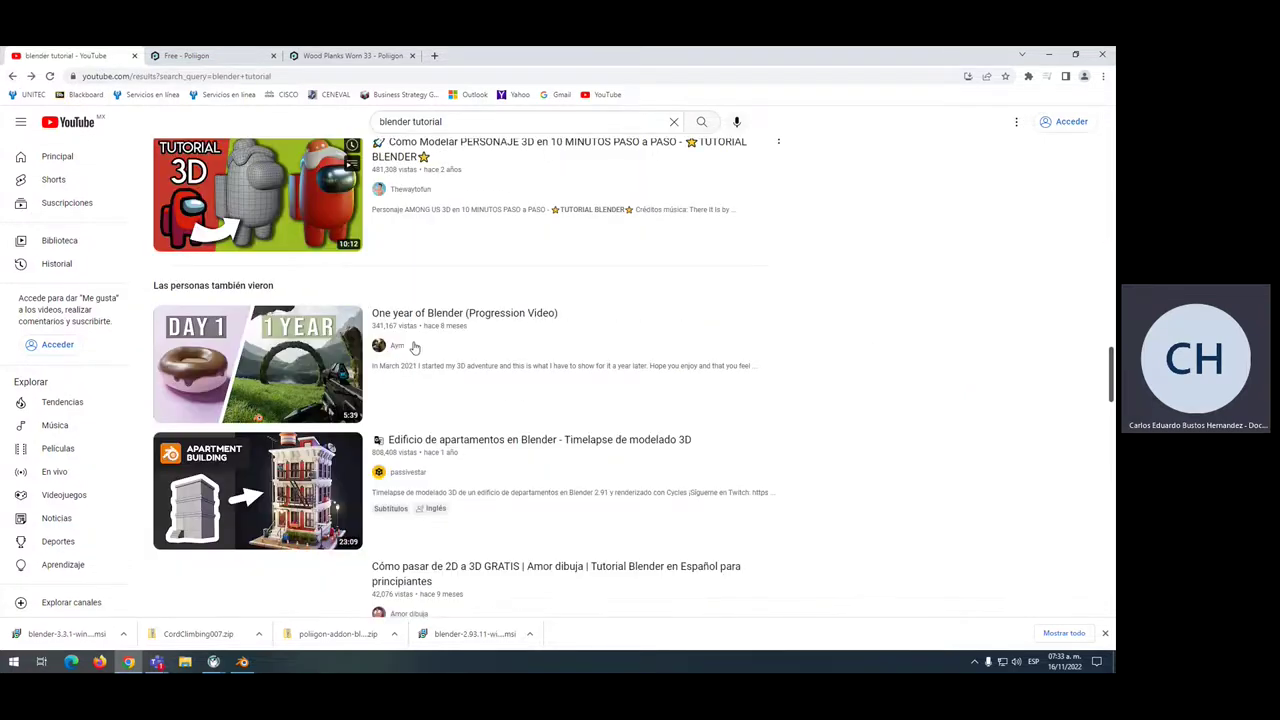
scroll(415, 346, "down", 2)
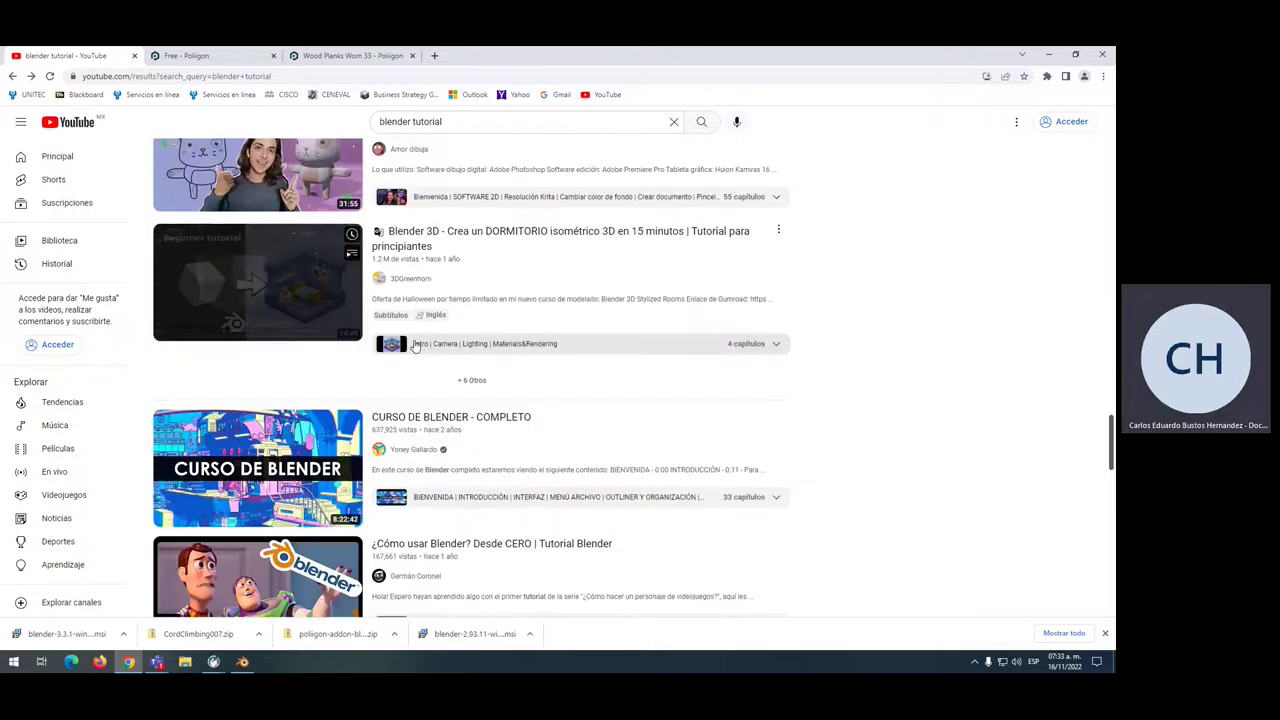
scroll(415, 346, "down", 2)
scroll(415, 346, "down", 2)
scroll(415, 346, "down", 2)
scroll(415, 346, "down", 2)
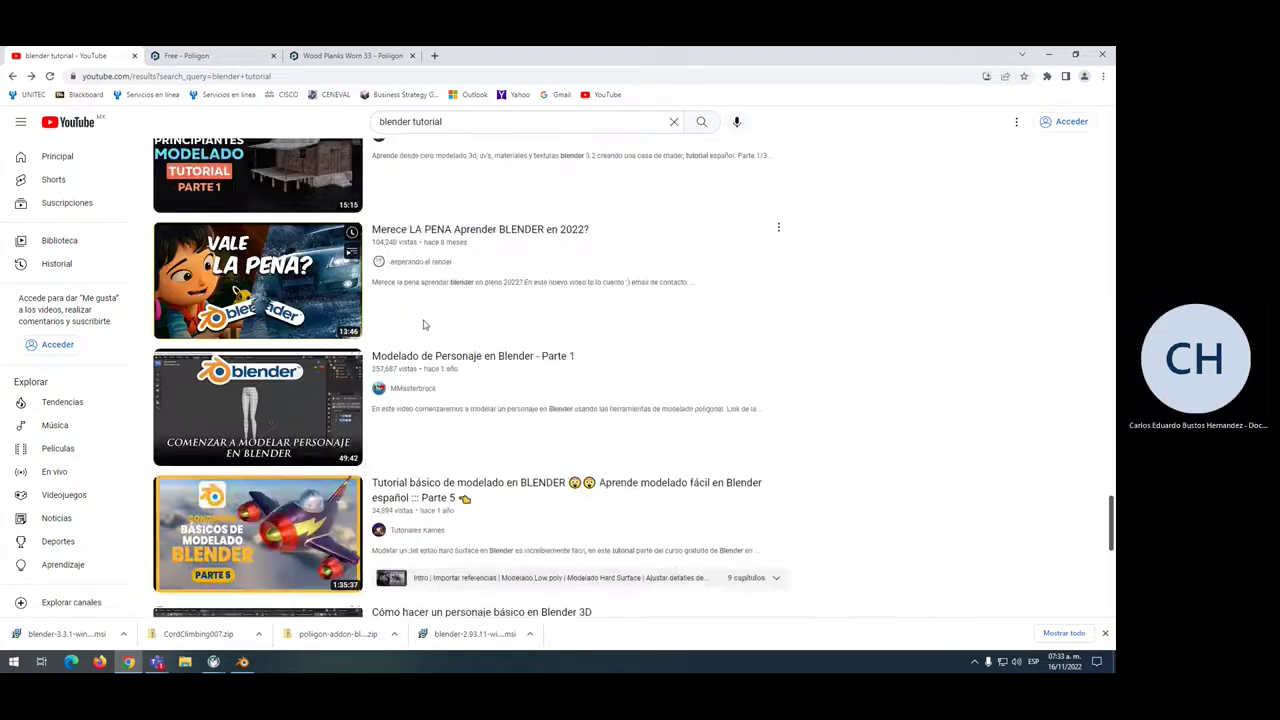
scroll(415, 346, "up", 4)
left_click(1047, 56)
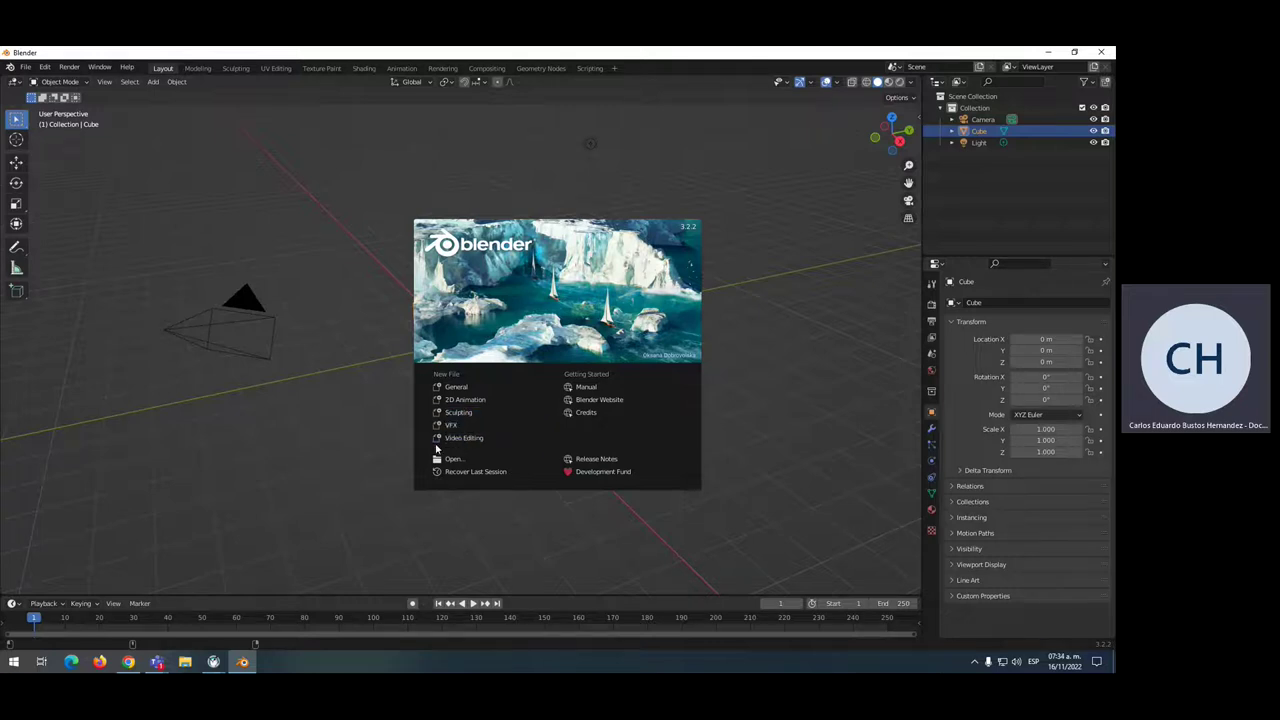
left_click(459, 388)
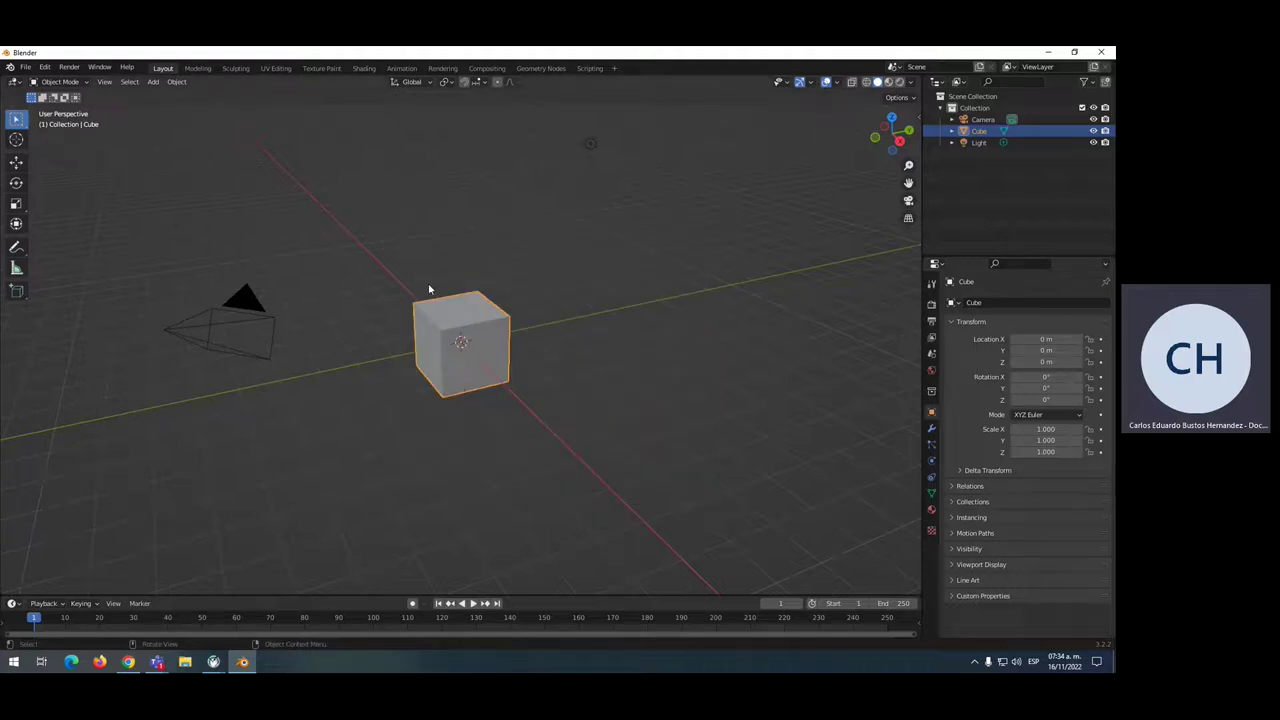
left_click(16, 162)
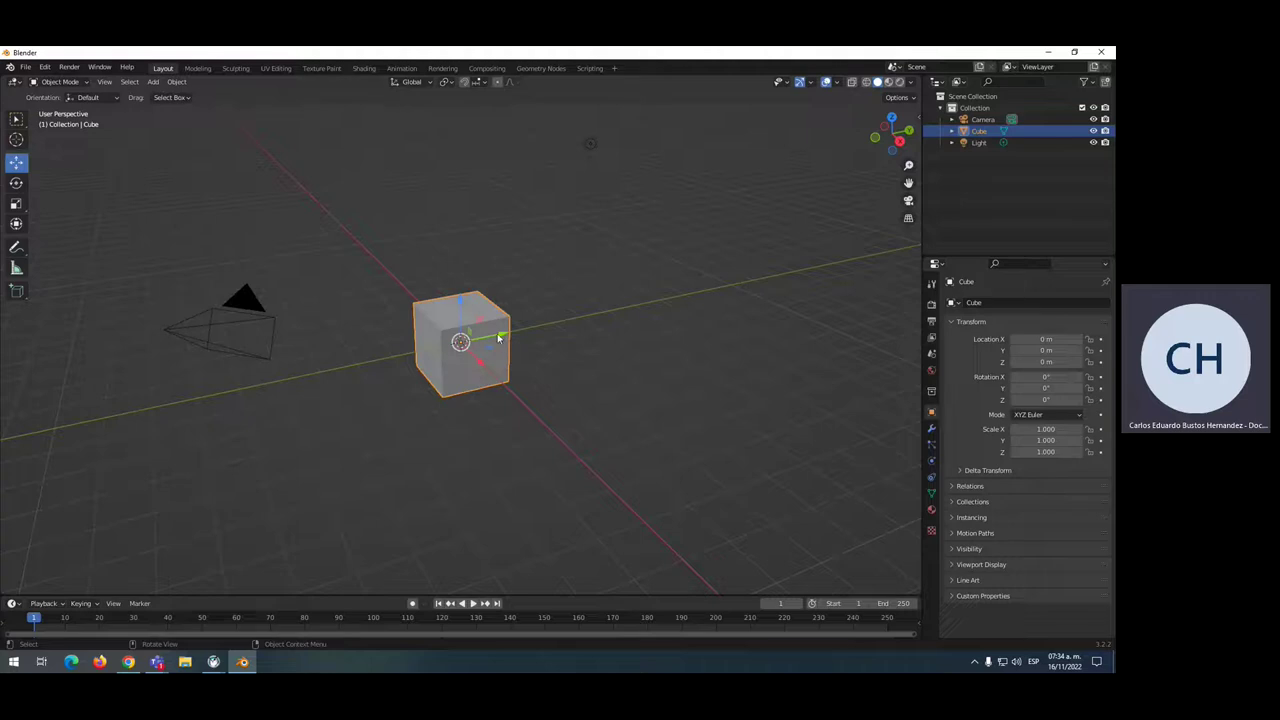
left_click_drag(499, 337, 770, 284)
key("z")
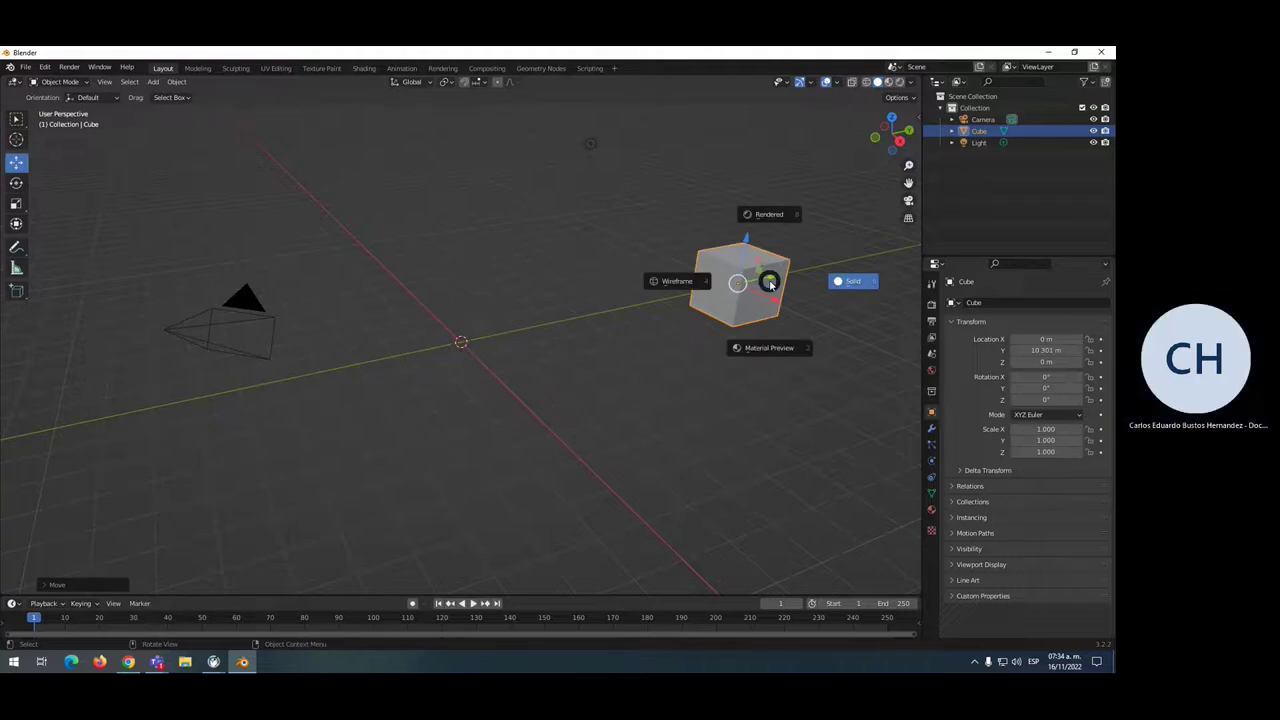
key("Escape")
key("ctrl+z")
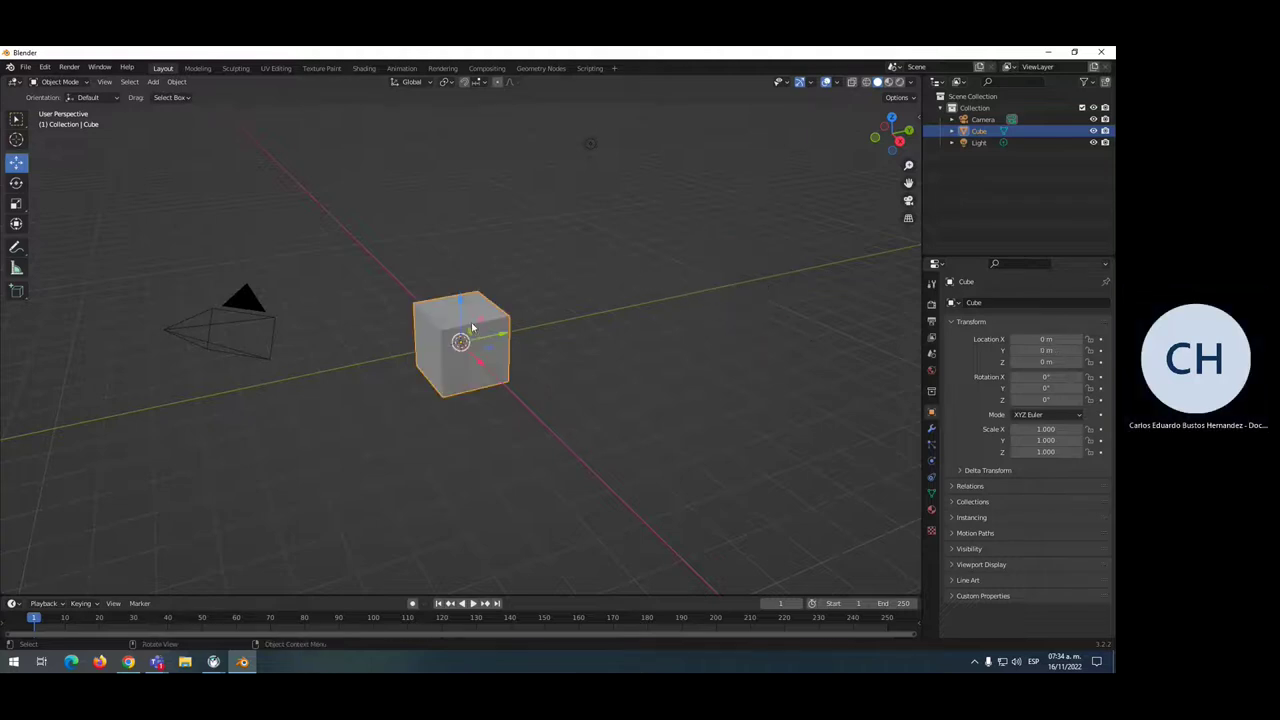
key("g")
key("Escape")
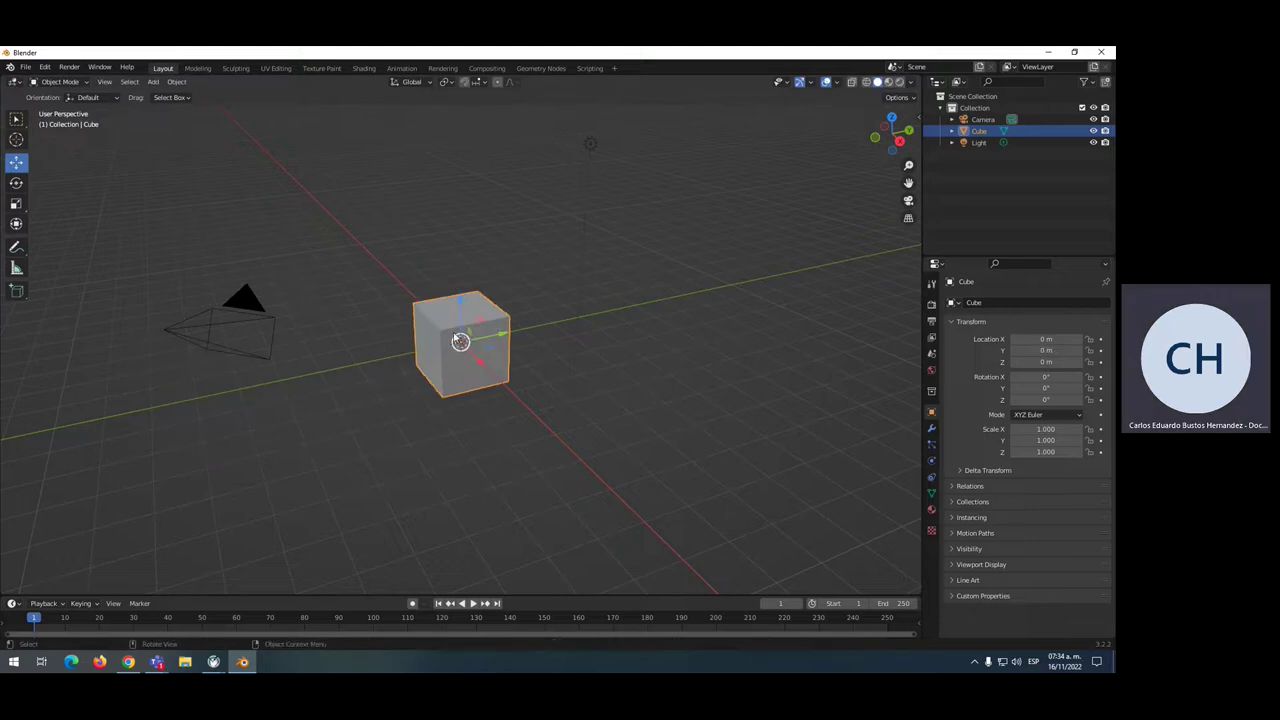
left_click_drag(456, 303, 458, 185)
key("ctrl+z")
left_click(16, 184)
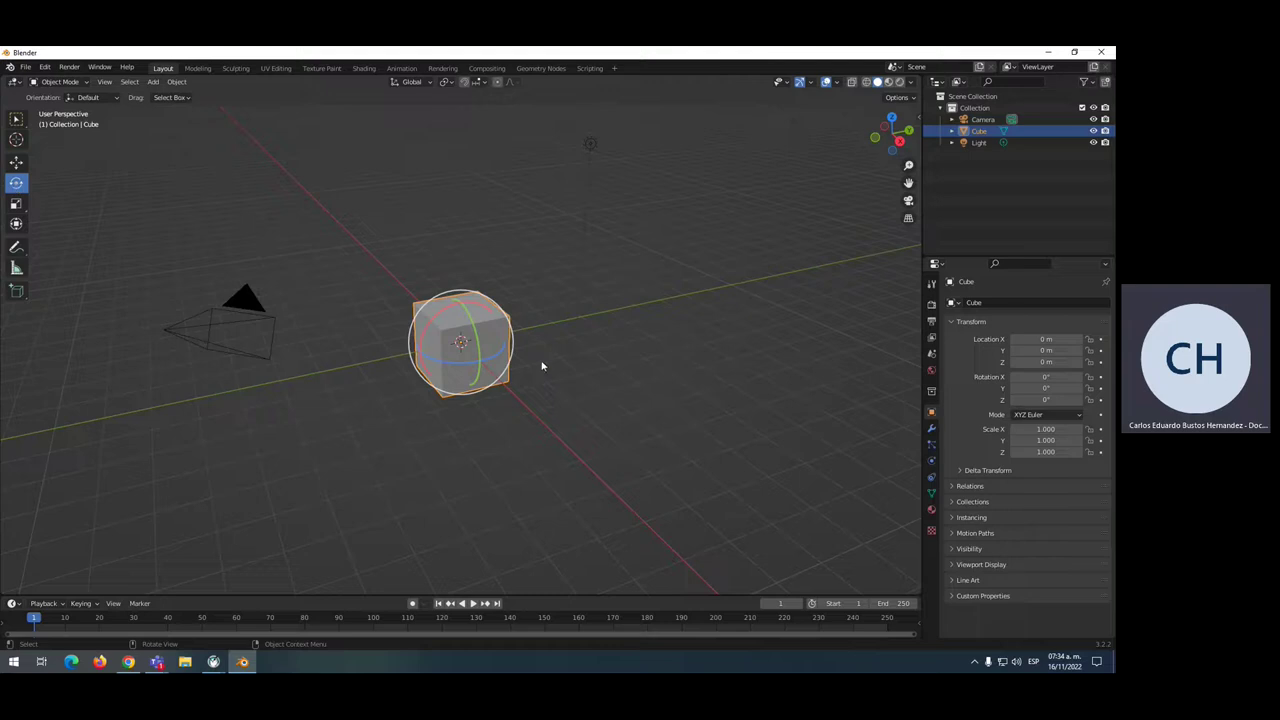
mouse_move(458, 366)
left_mouse_down()
mouse_move(470, 340)
mouse_move(462, 360)
mouse_move(555, 368)
left_mouse_up()
key("Escape")
key("Escape")
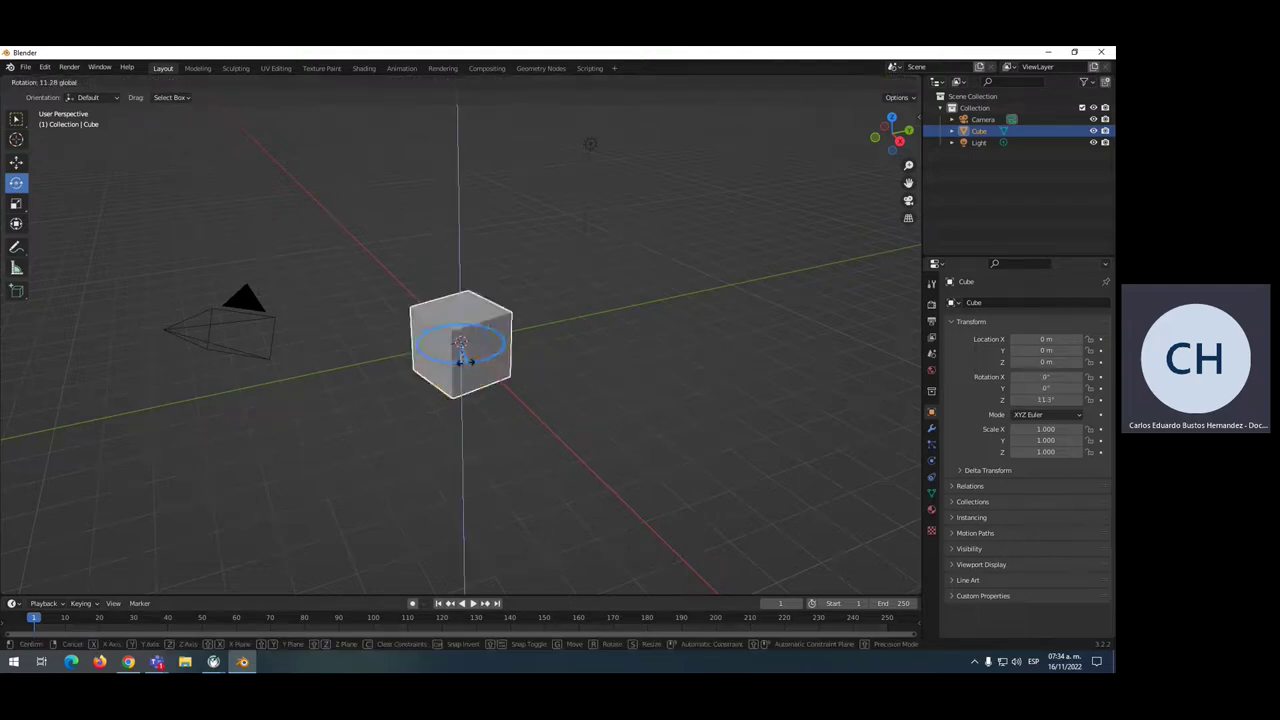
key("Escape")
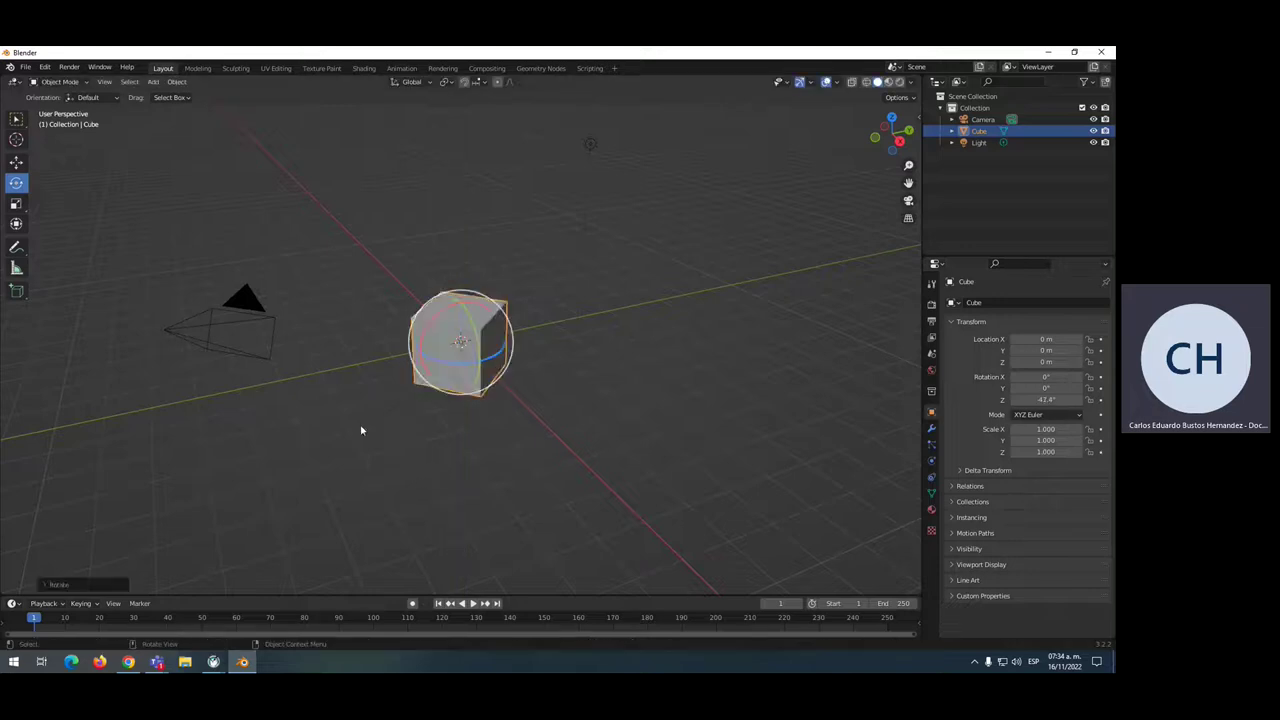
left_click_drag(473, 327, 592, 307)
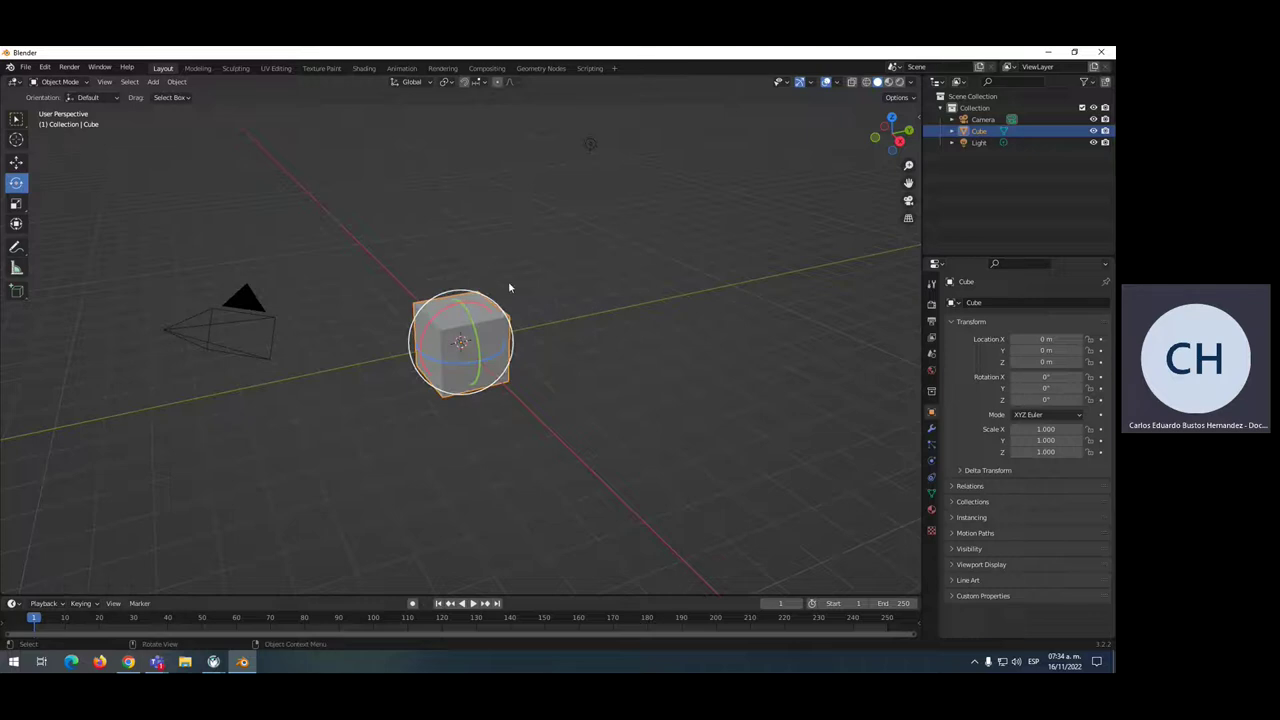
mouse_move(448, 308)
left_mouse_down()
mouse_move(474, 294)
mouse_move(465, 267)
left_mouse_up()
key("Escape")
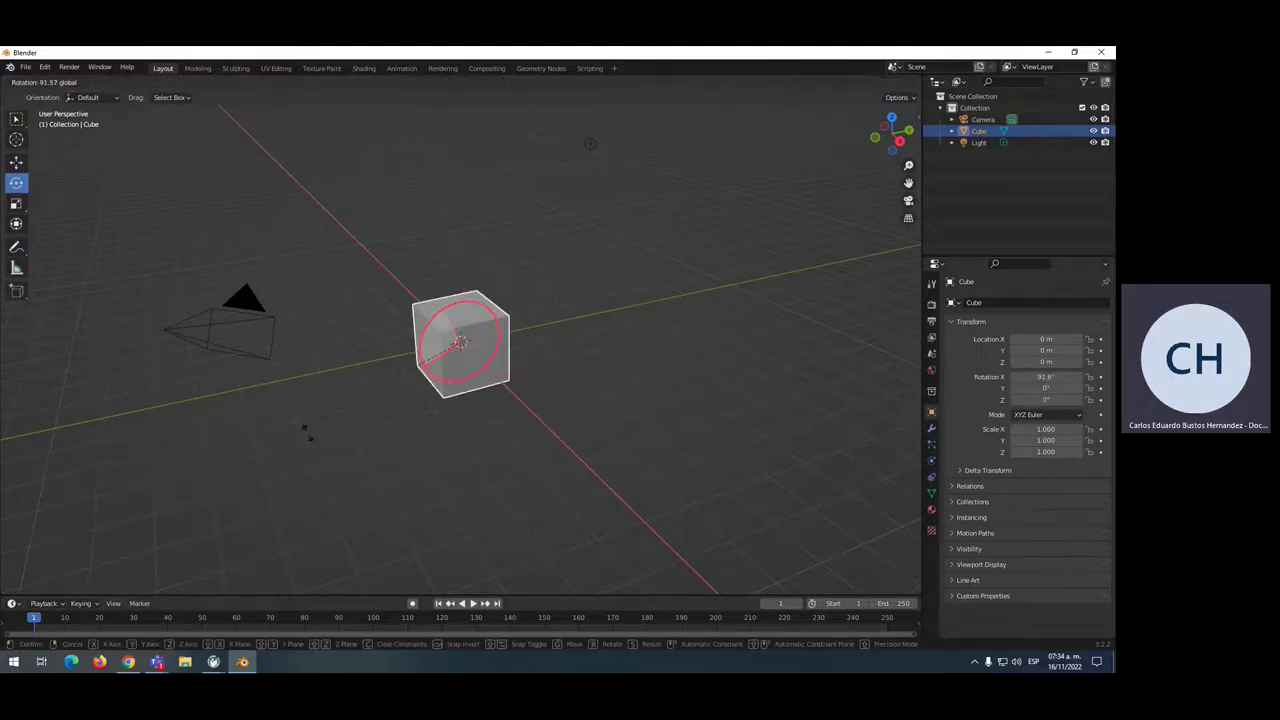
key("ctrl+z")
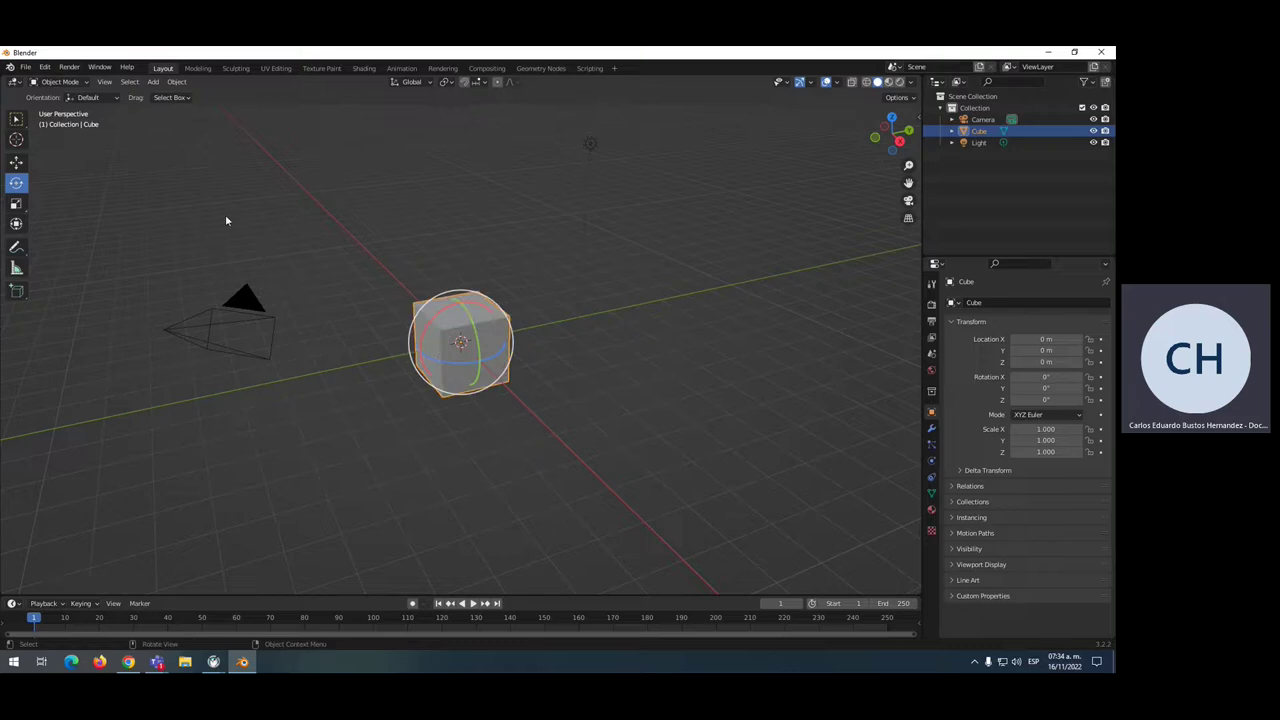
left_click(225, 214)
Select the cube, stretch it along Z and Y, then reset its scale with Alt+S
left_click(16, 204)
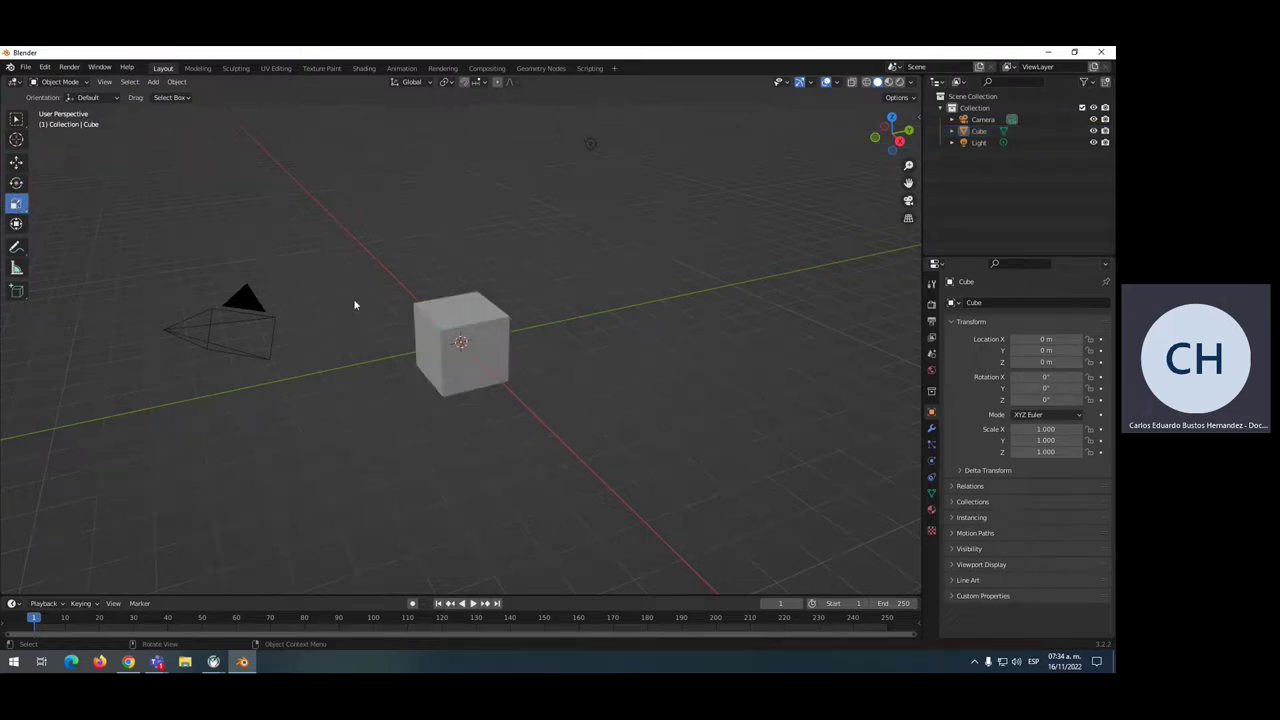
left_click(477, 342)
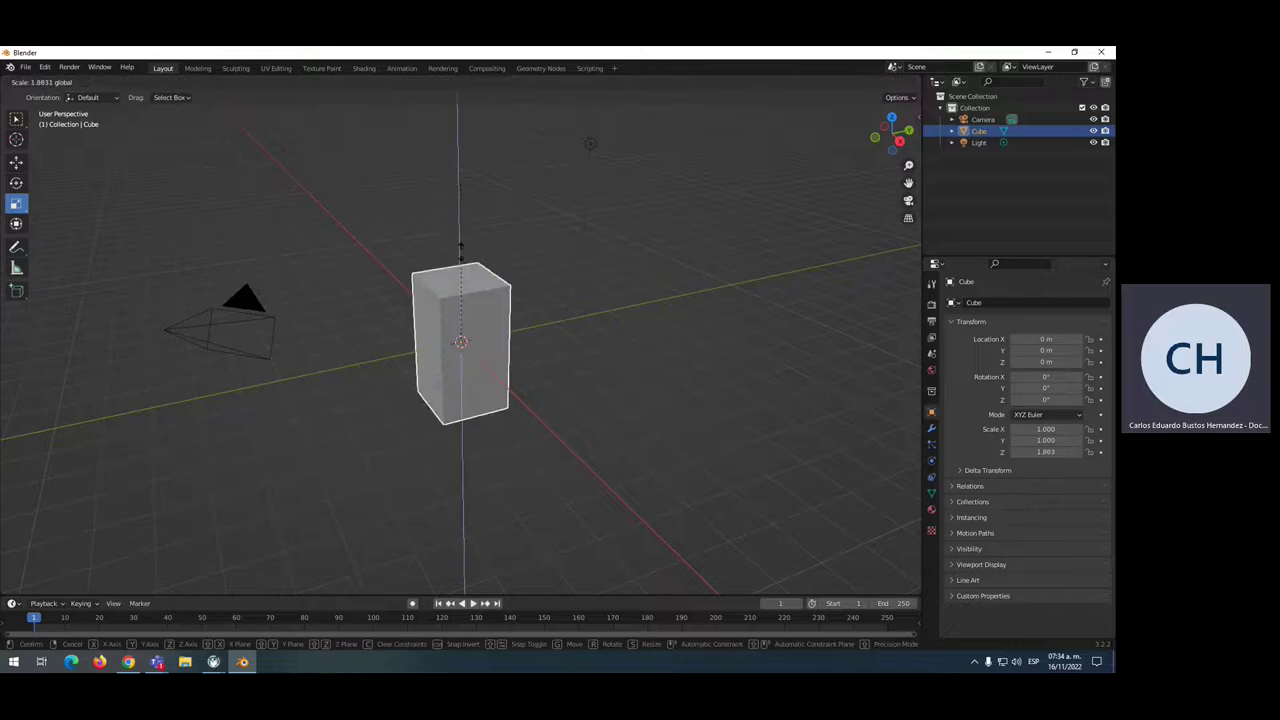
mouse_move(466, 306)
left_mouse_down()
mouse_move(460, 130)
mouse_move(468, 262)
left_mouse_up()
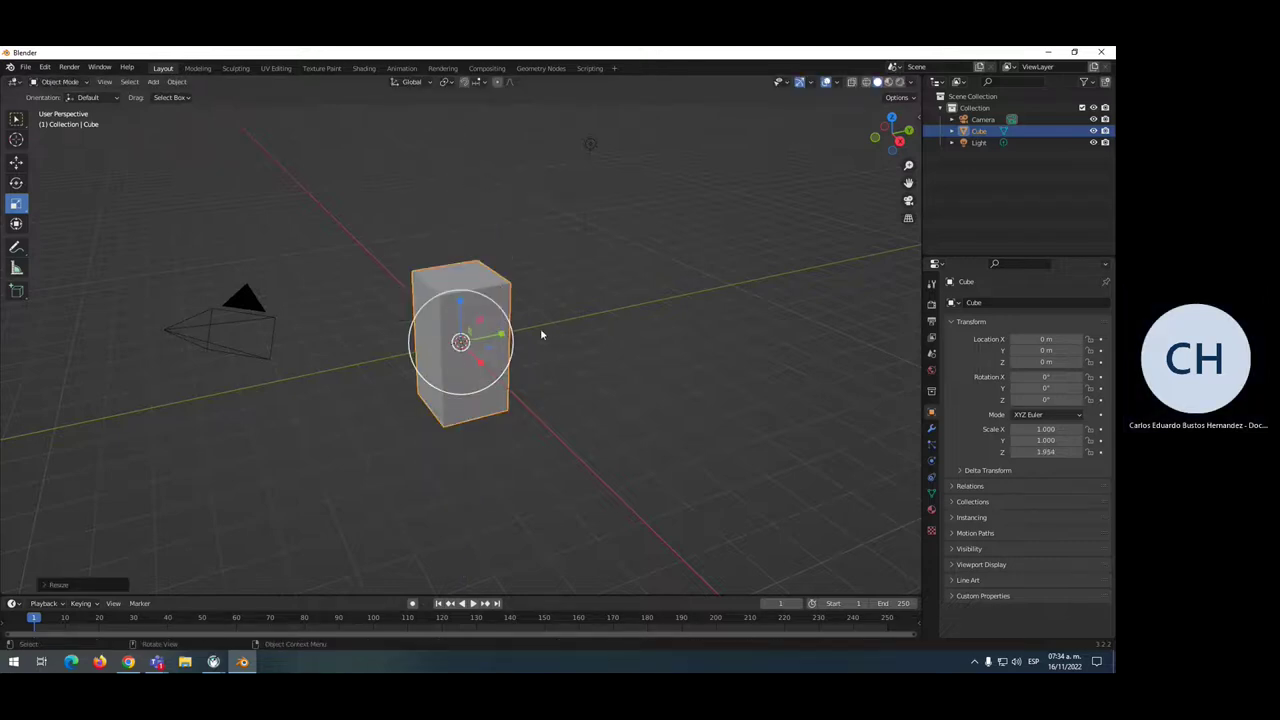
left_click_drag(500, 335, 593, 327)
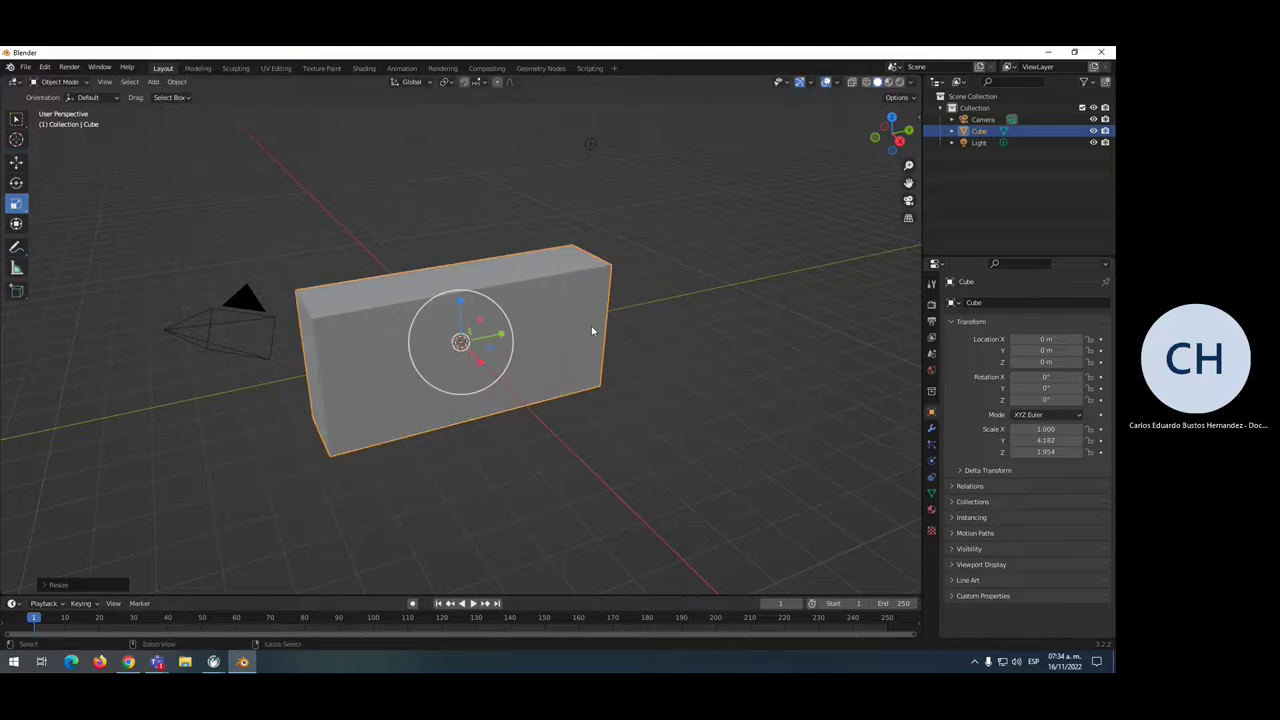
key("alt+s")
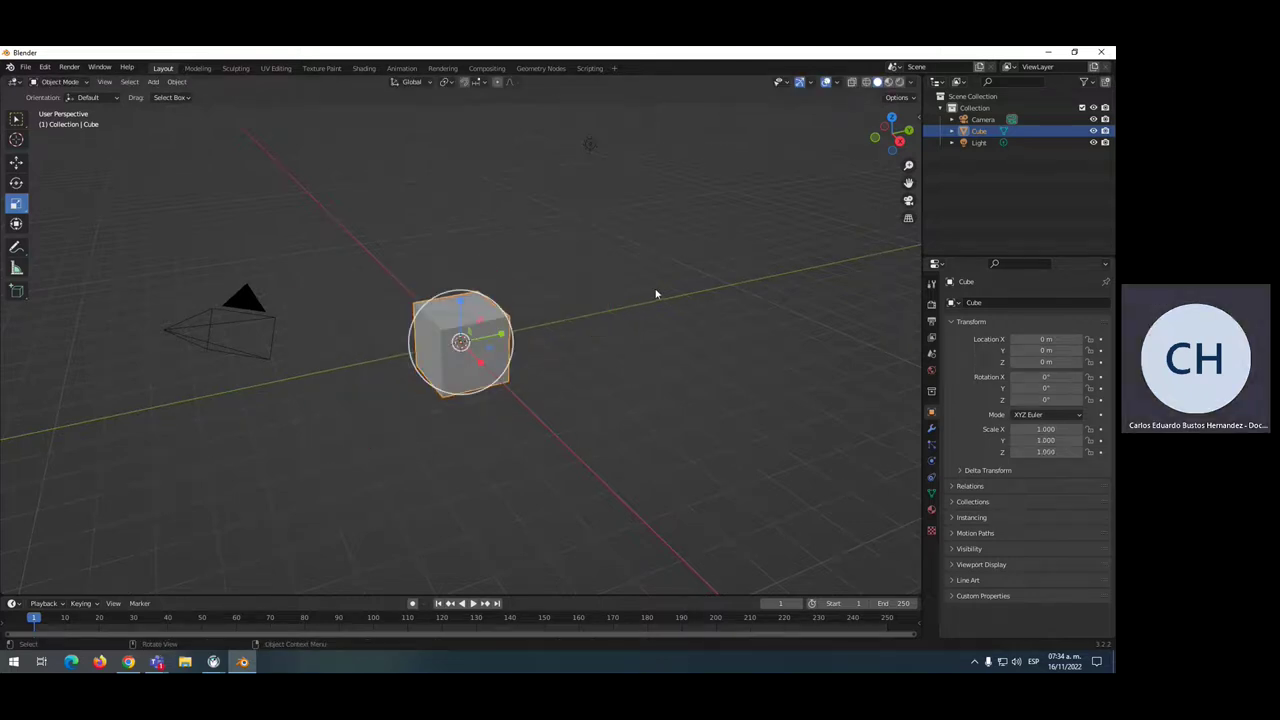
Move the cube along X, tilt it, edit its Z dimension, then delete it
key("n")
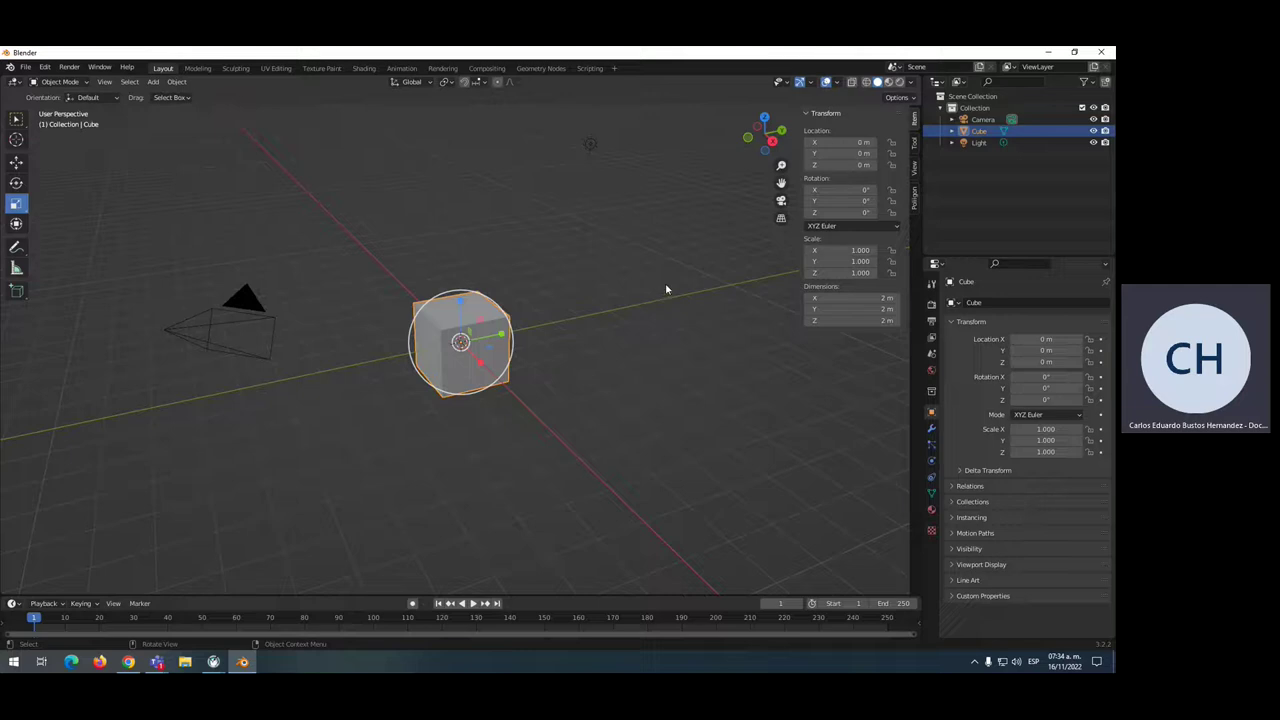
mouse_move(850, 142)
left_mouse_down()
mouse_move(815, 142)
mouse_move(830, 153)
mouse_move(815, 153)
mouse_move(859, 170)
left_mouse_up()
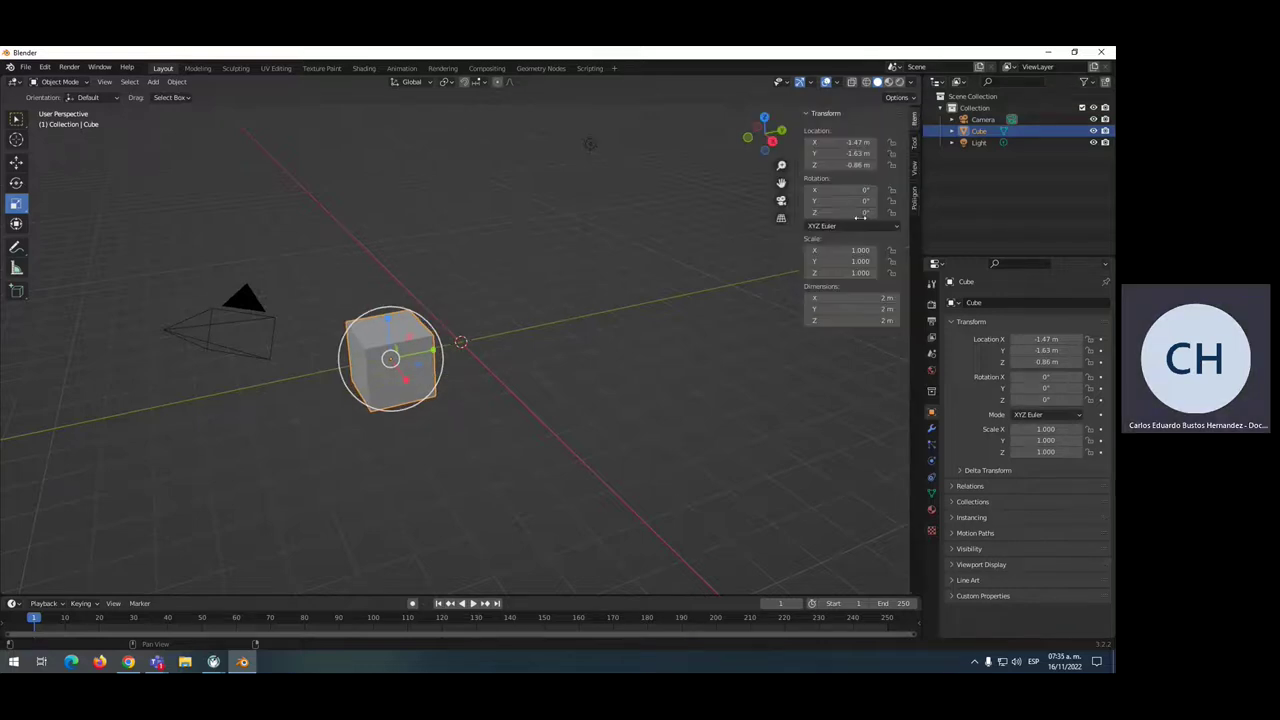
mouse_move(850, 190)
left_mouse_down()
mouse_move(820, 190)
mouse_move(815, 213)
mouse_move(872, 250)
mouse_move(885, 297)
mouse_move(865, 308)
left_mouse_up()
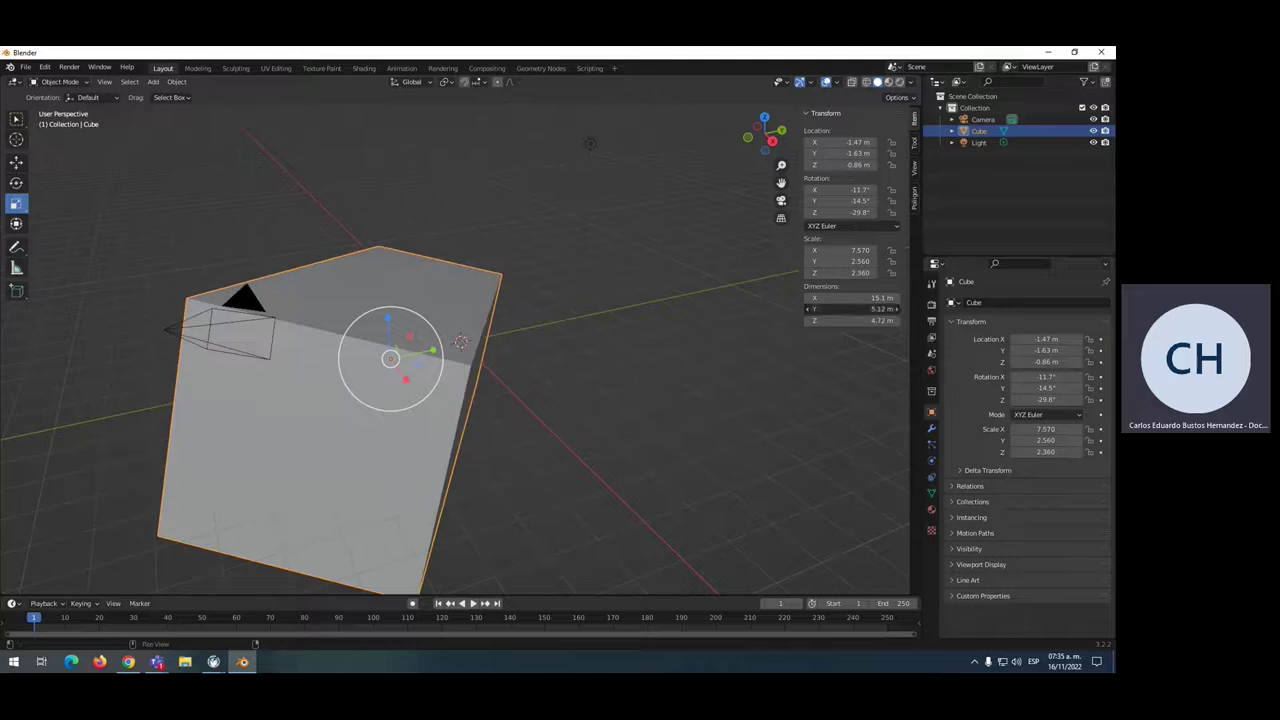
left_click(822, 320)
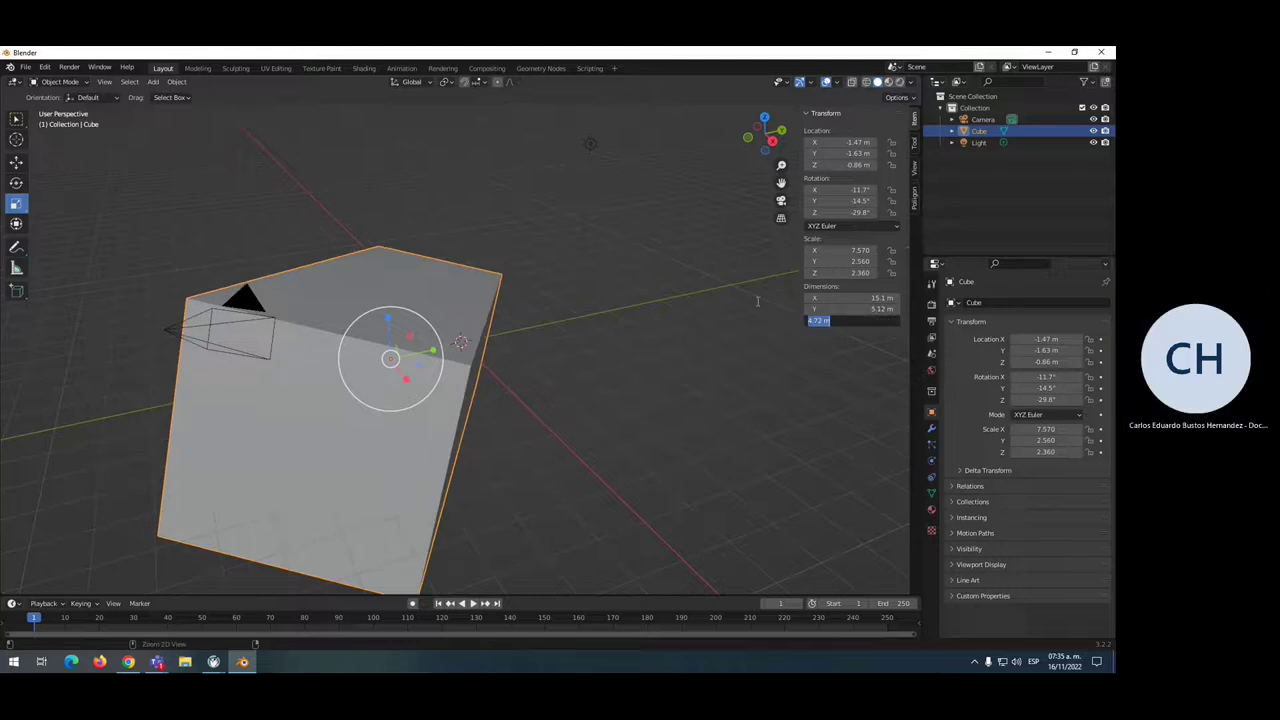
key("Return")
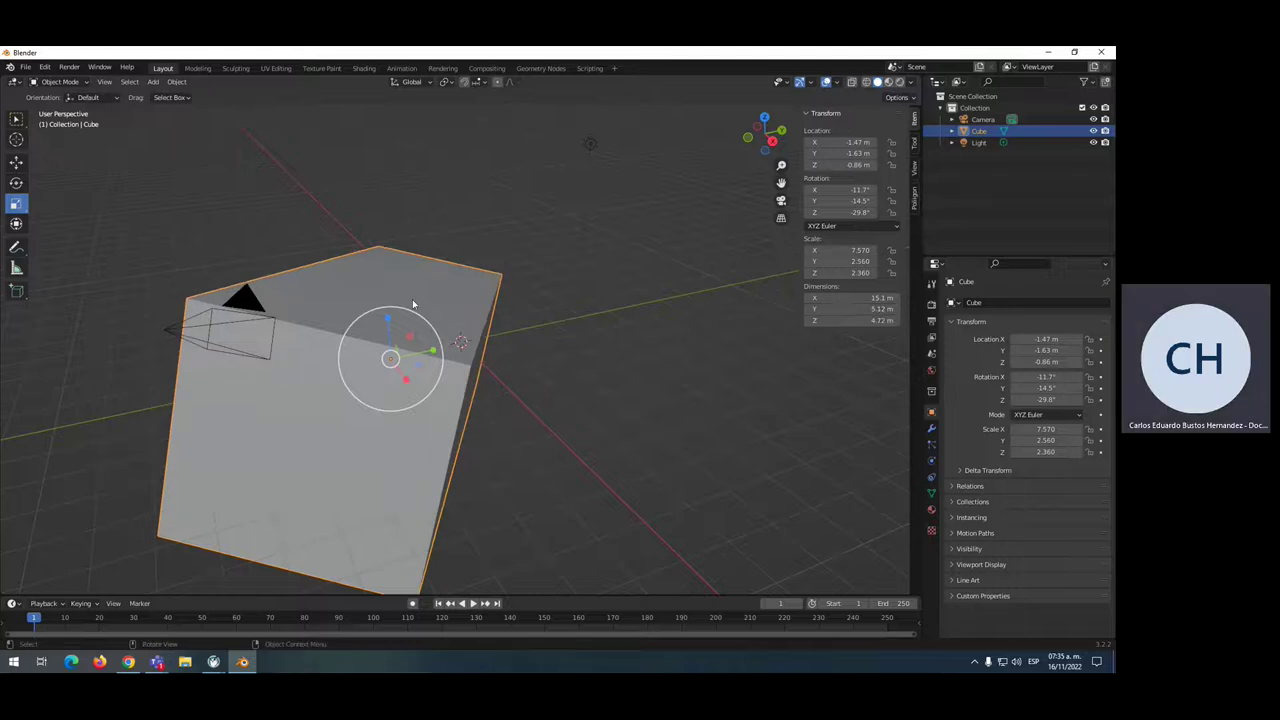
key("x")
left_click(376, 299)
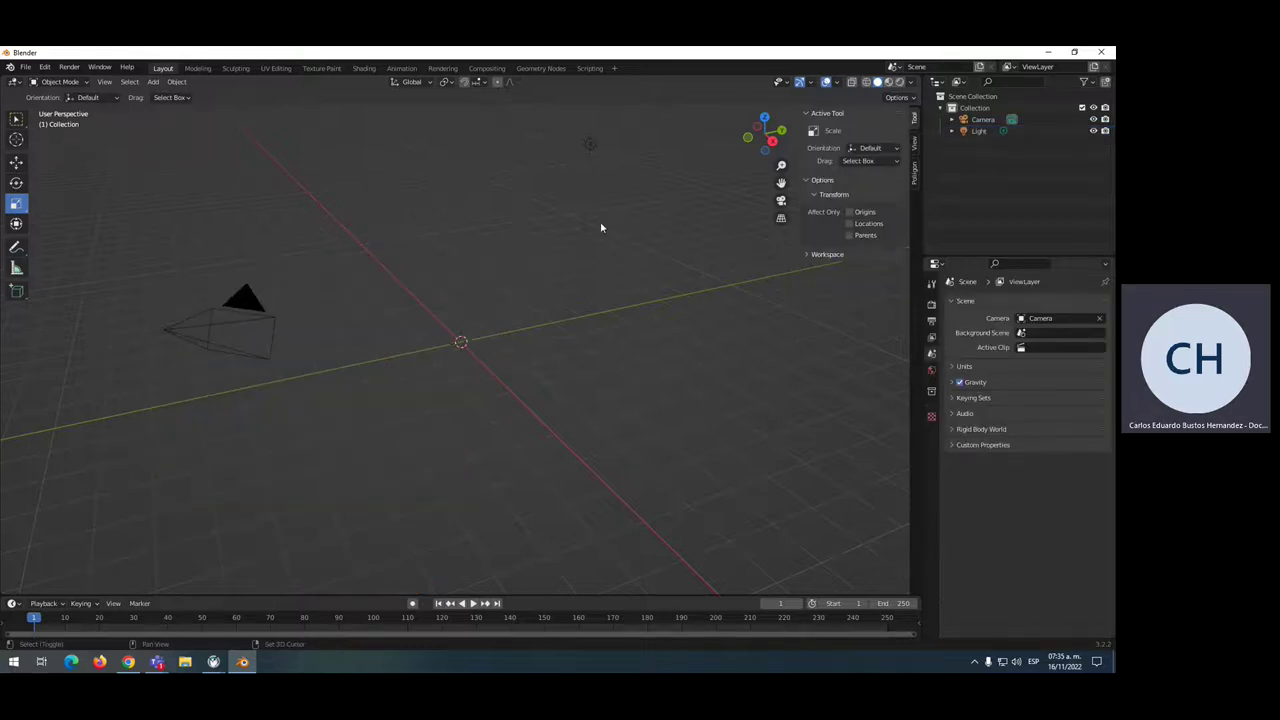
Add a Mesh > Cube at the origin with scale 1 and 2 m dimensions
key("shift+a")
left_click(75, 84)
key("shift")
key("shift+a")
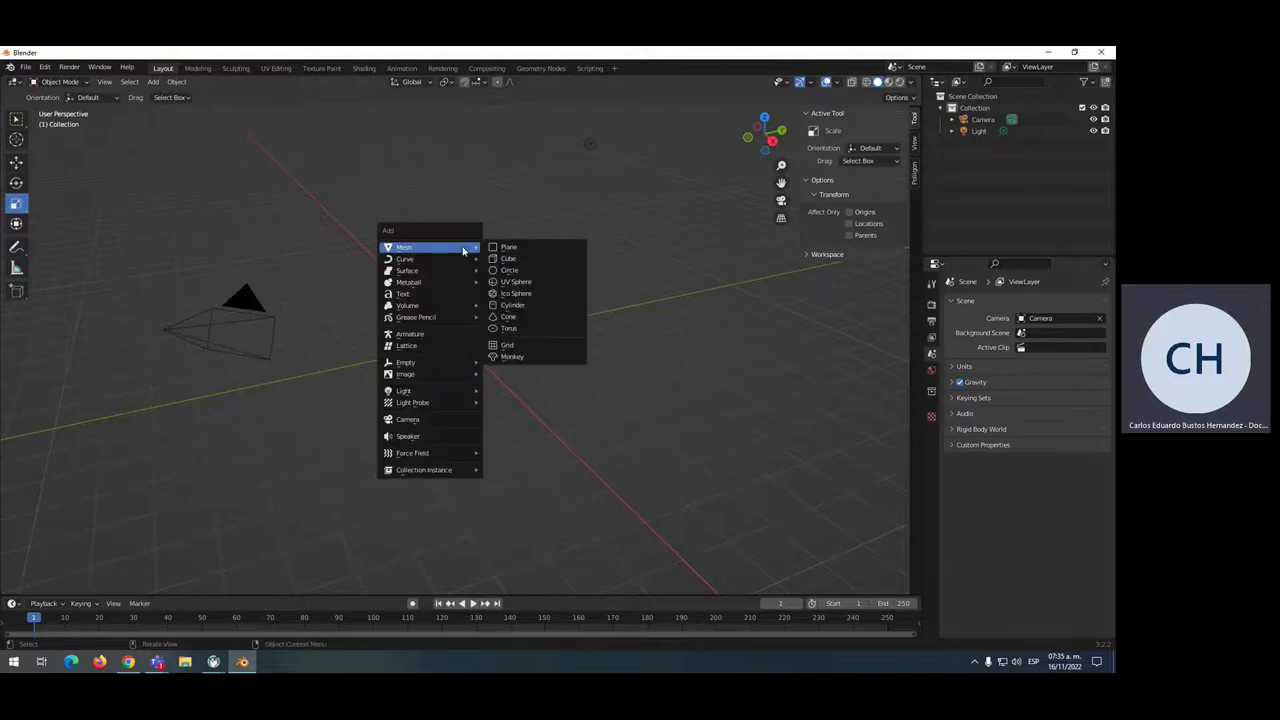
left_click(512, 259)
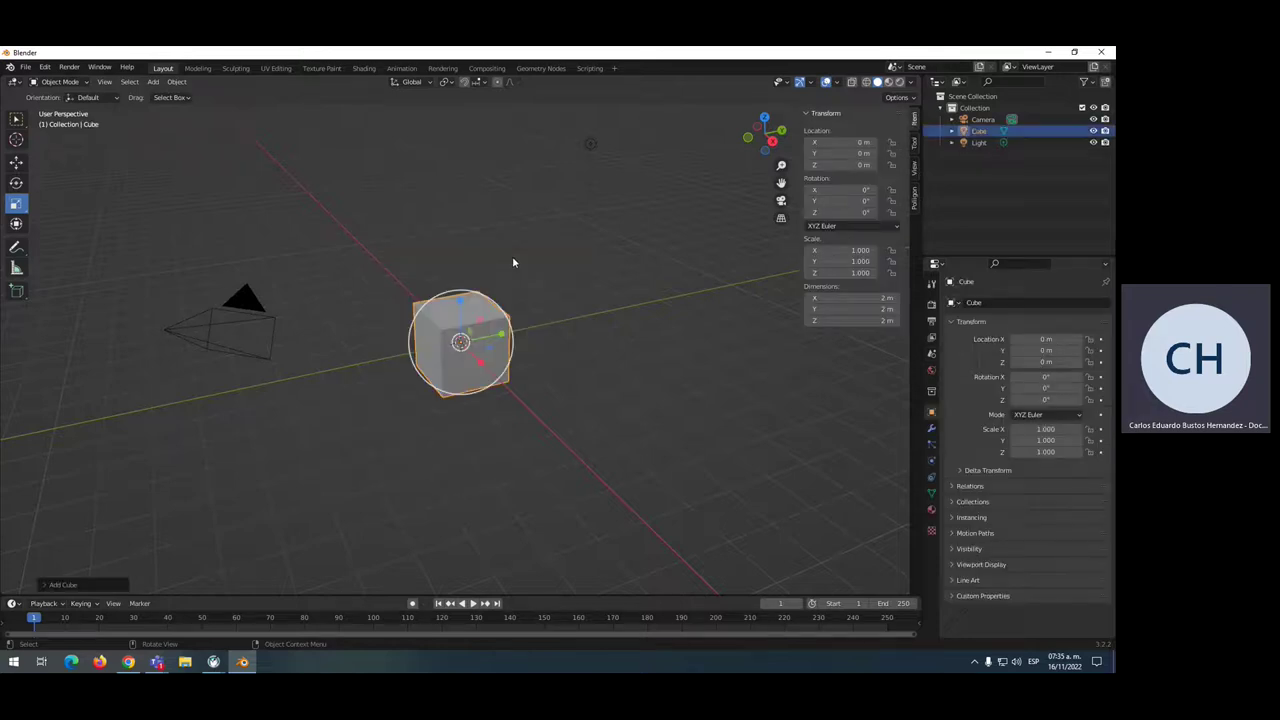
Start an add-on install from Edit > Preferences > Add-ons, browsing D:\Documents
left_click(45, 67)
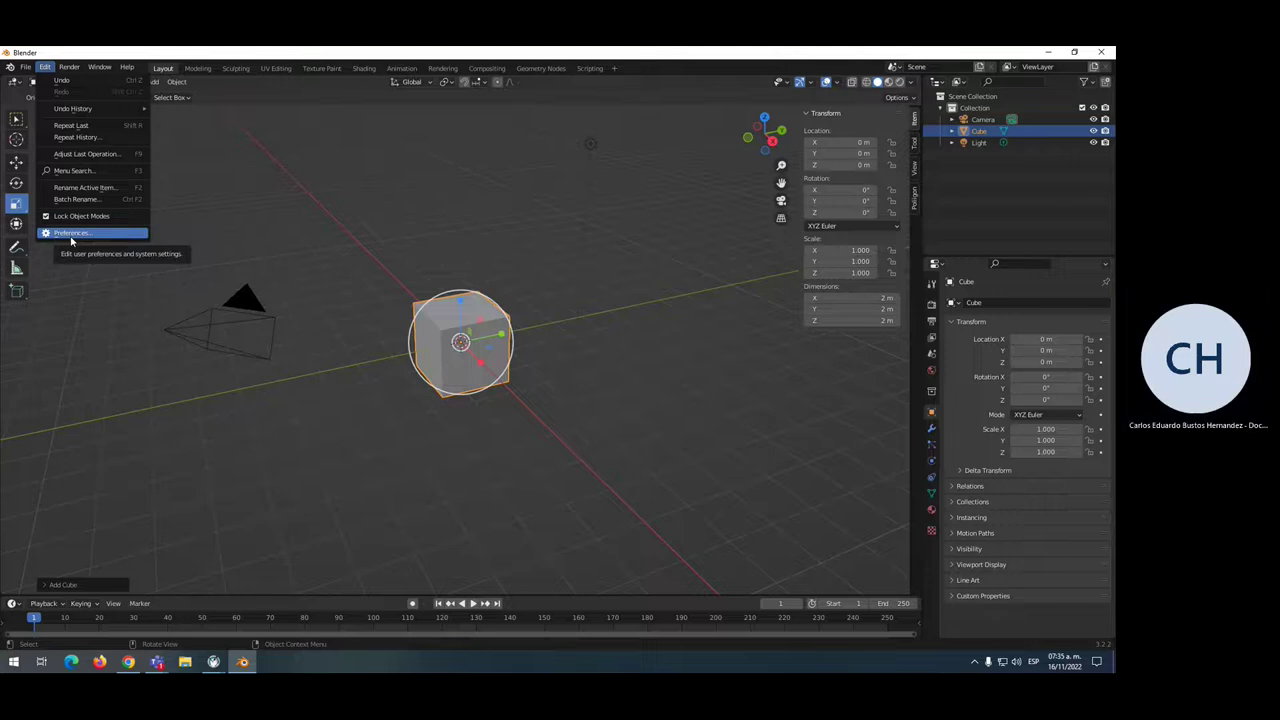
left_click(45, 67)
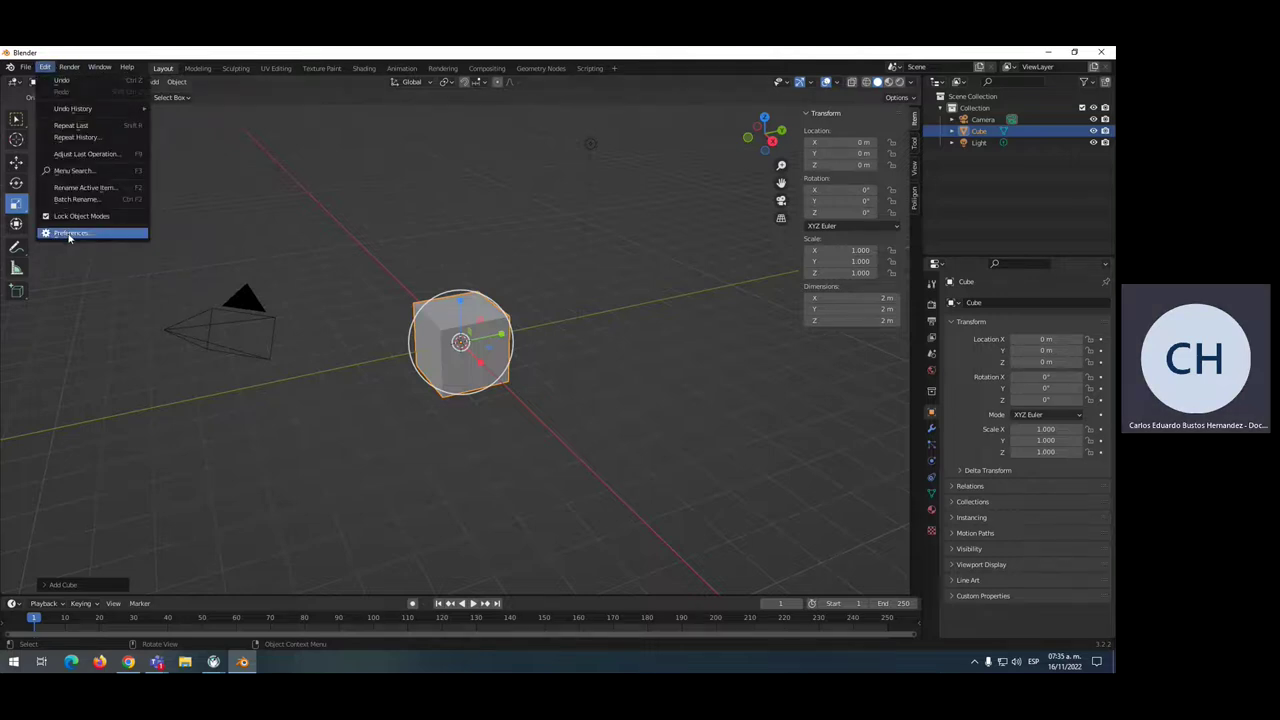
left_click(68, 234)
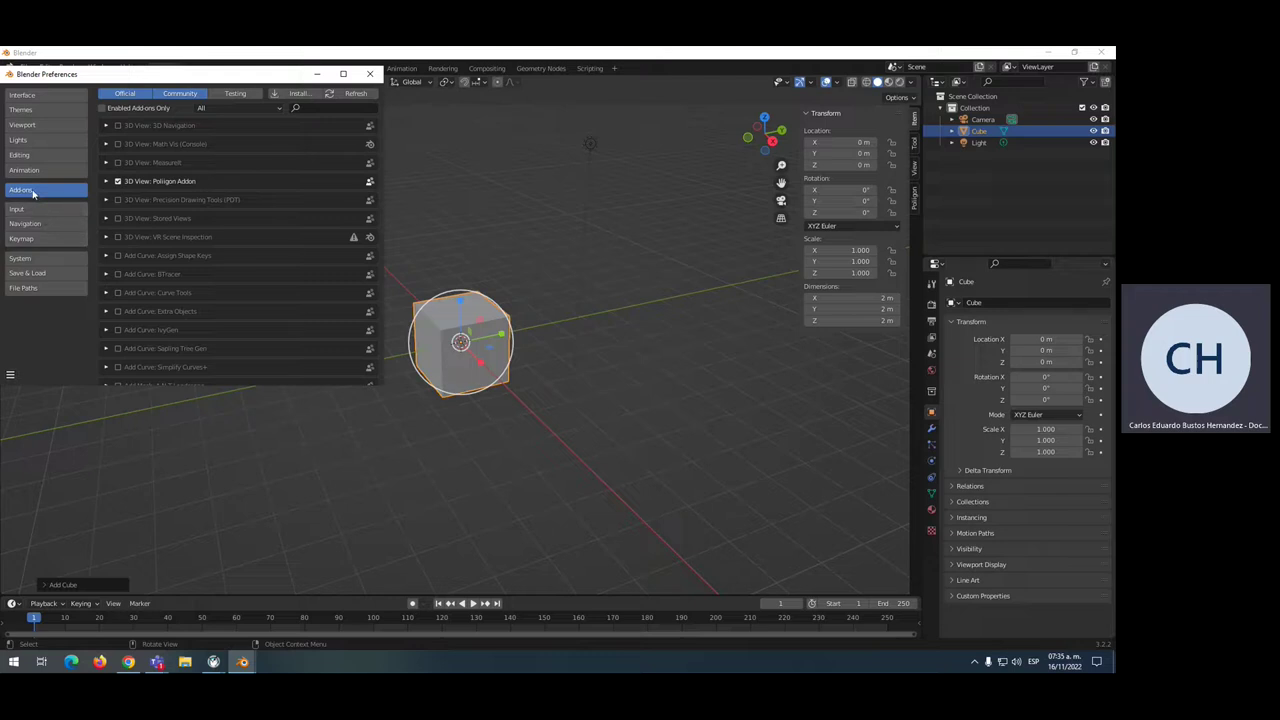
left_click(298, 93)
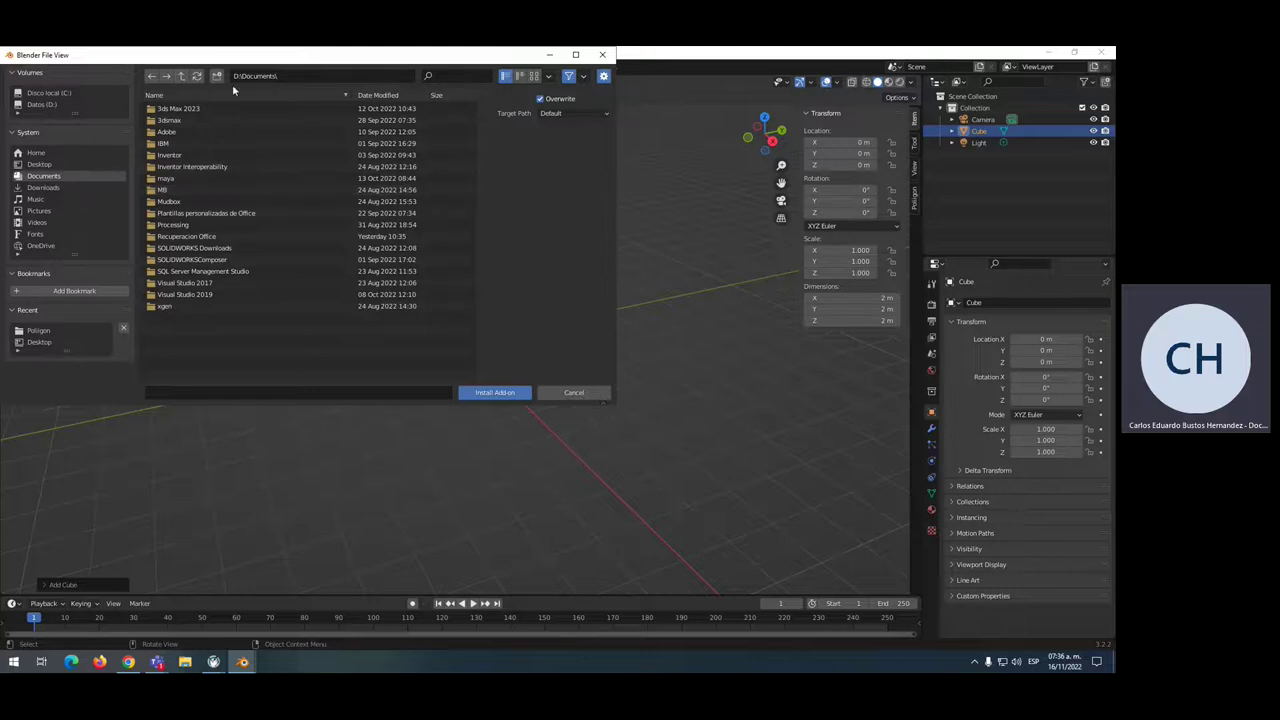
Install polygon-addon-blender.zip from the Desktop as '3D View: Poligon Addon'
left_click(45, 189)
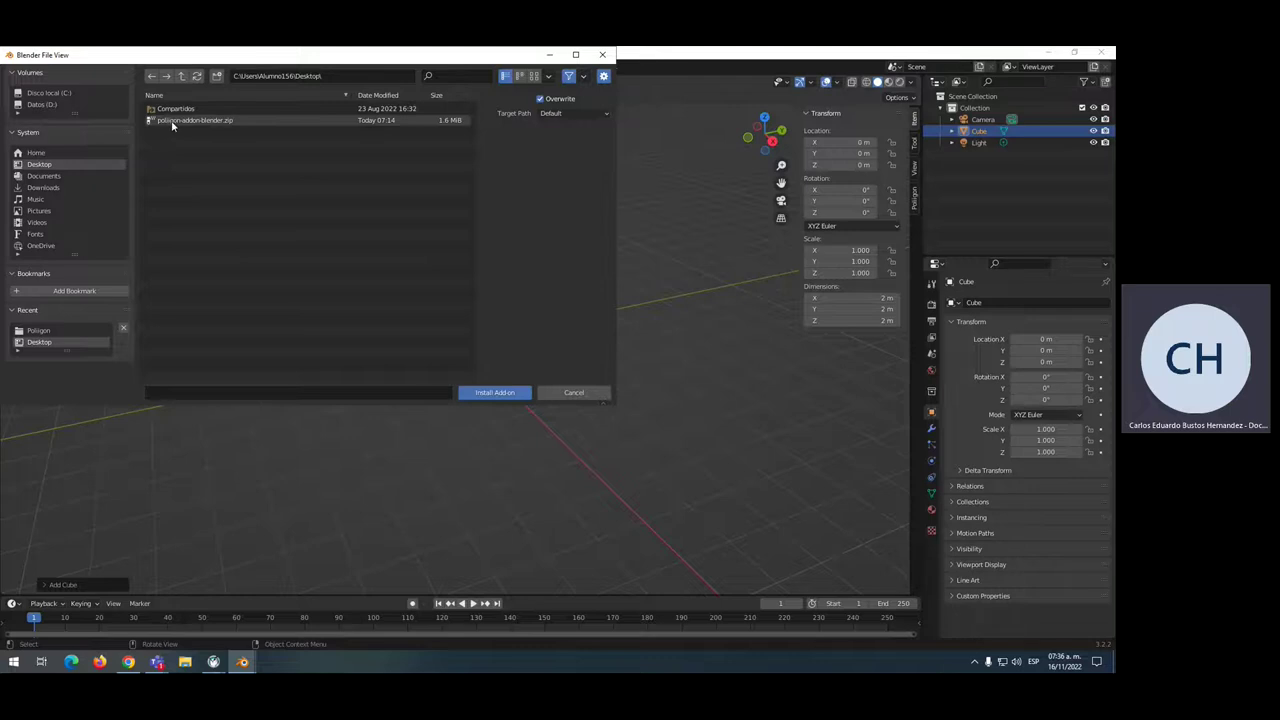
left_click(230, 124)
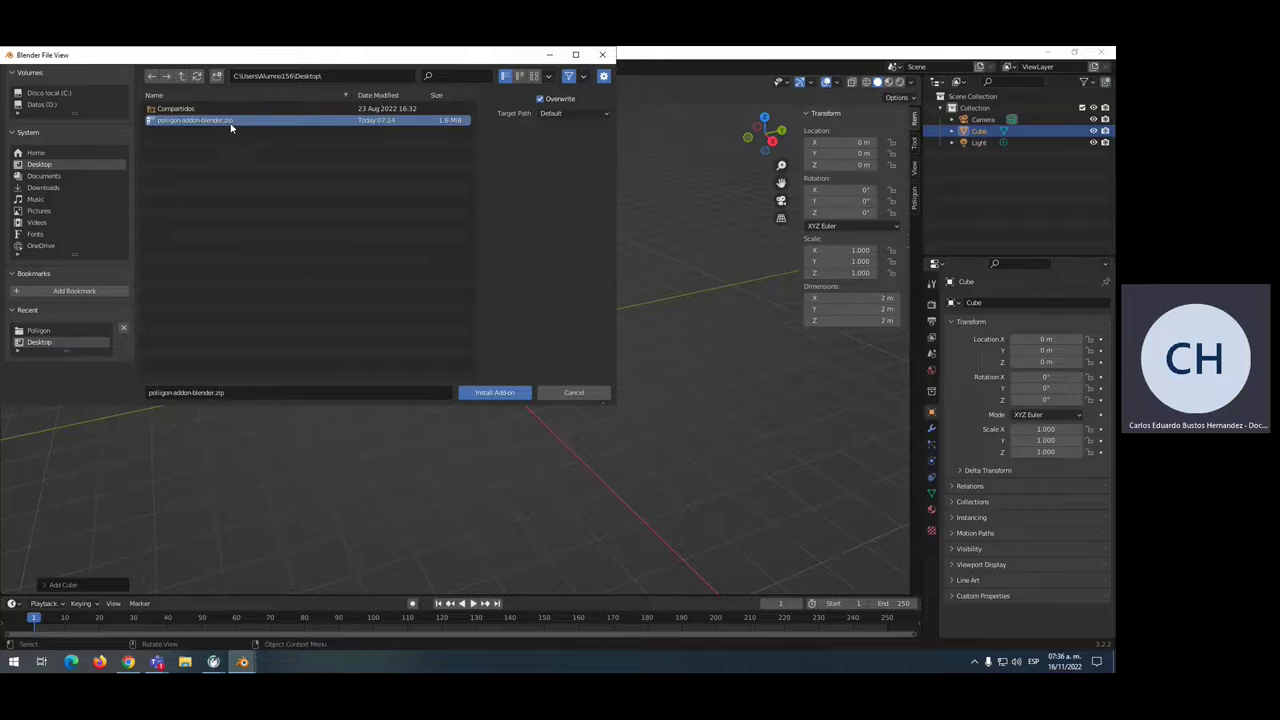
left_click(497, 393)
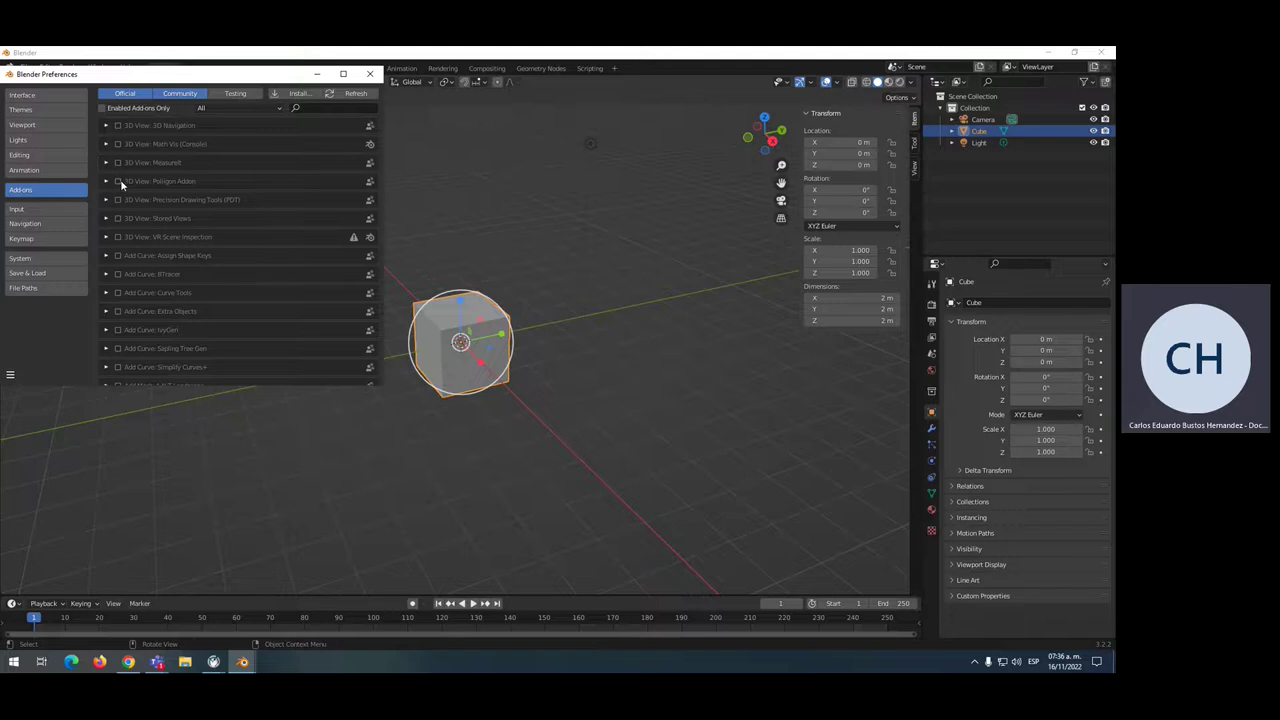
scroll(272, 214, "down", 5)
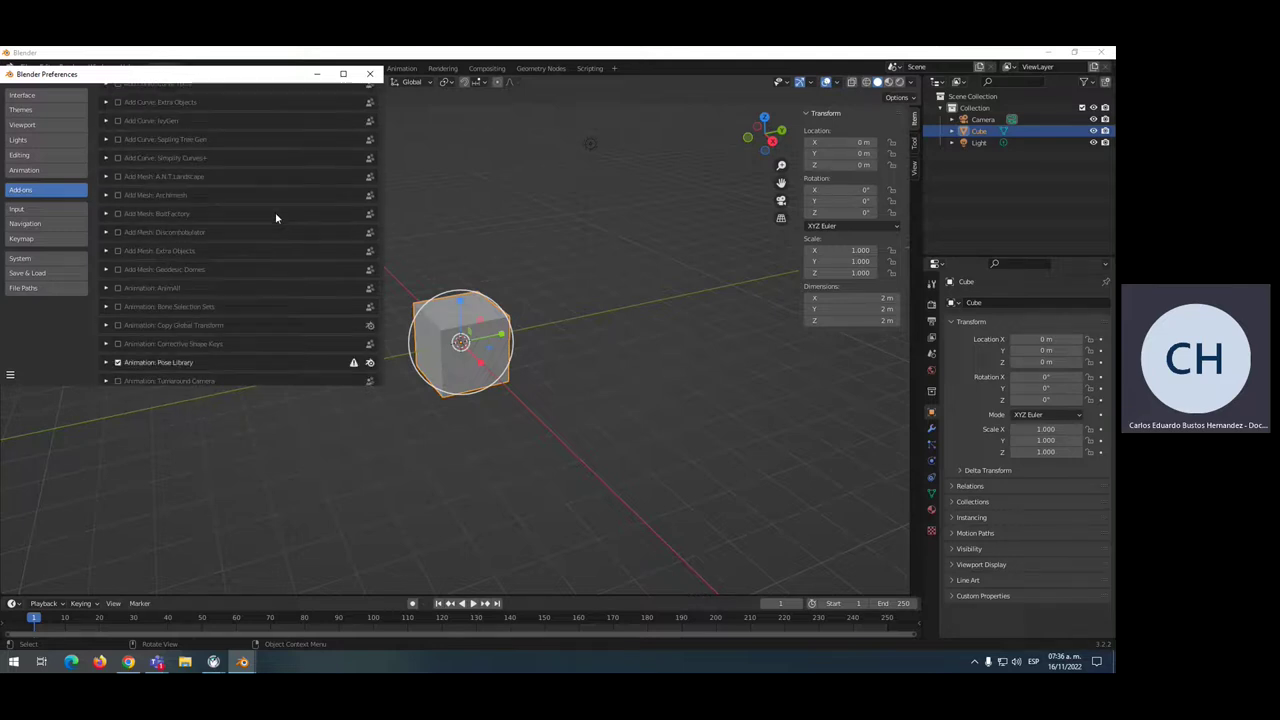
scroll(276, 217, "down", 4)
scroll(274, 216, "down", 4)
scroll(273, 216, "down", 4)
scroll(272, 220, "down", 3)
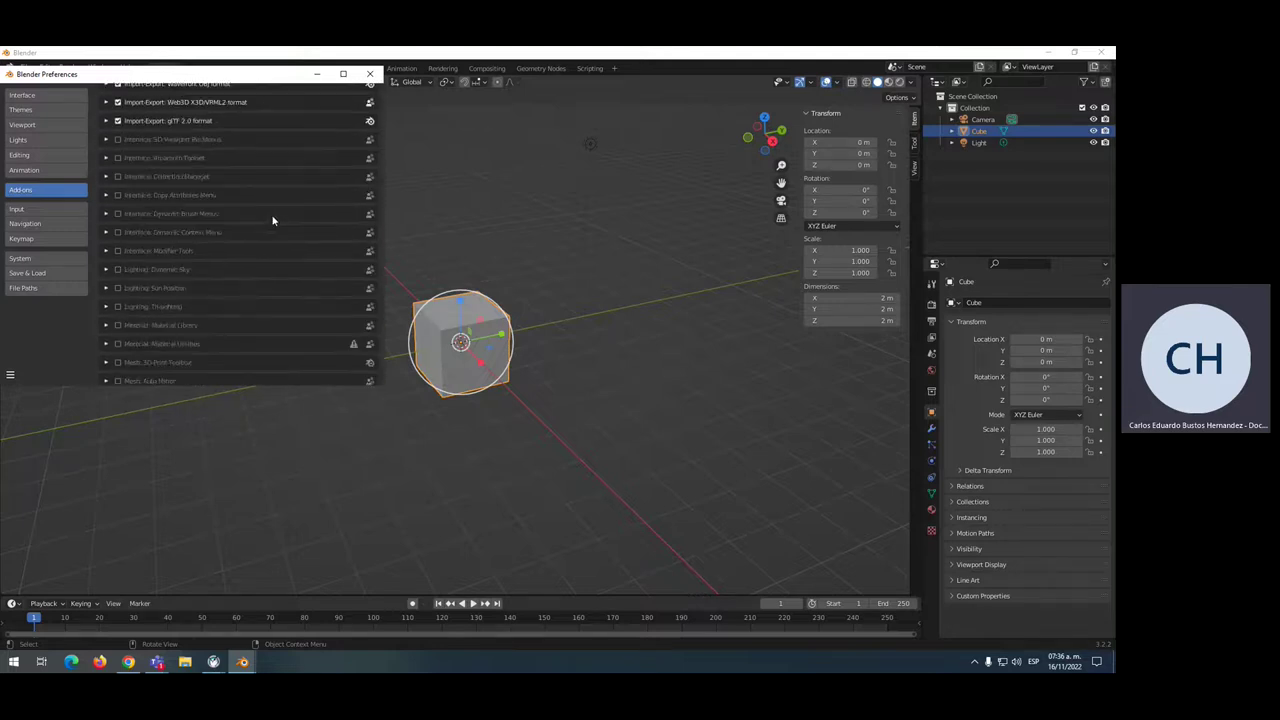
scroll(272, 216, "down", 4)
scroll(273, 220, "down", 4)
scroll(274, 224, "down", 4)
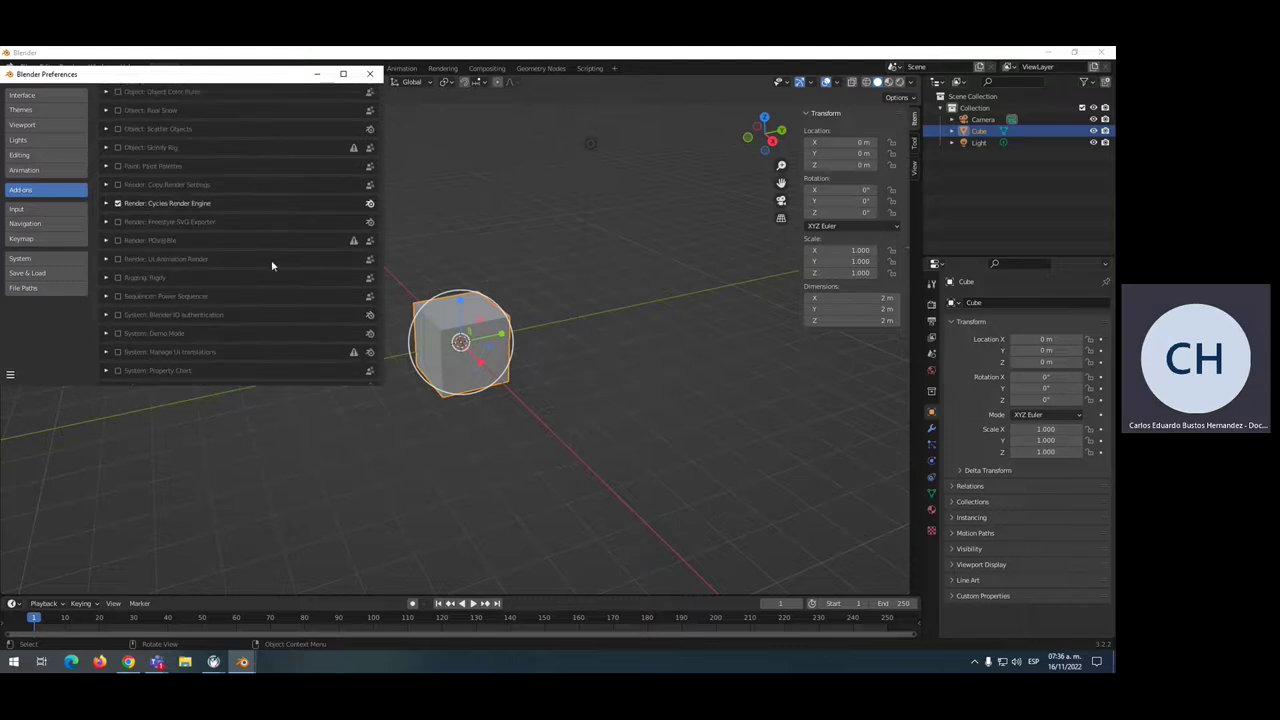
scroll(285, 272, "down", 2)
scroll(292, 270, "up", 5)
scroll(295, 264, "up", 4)
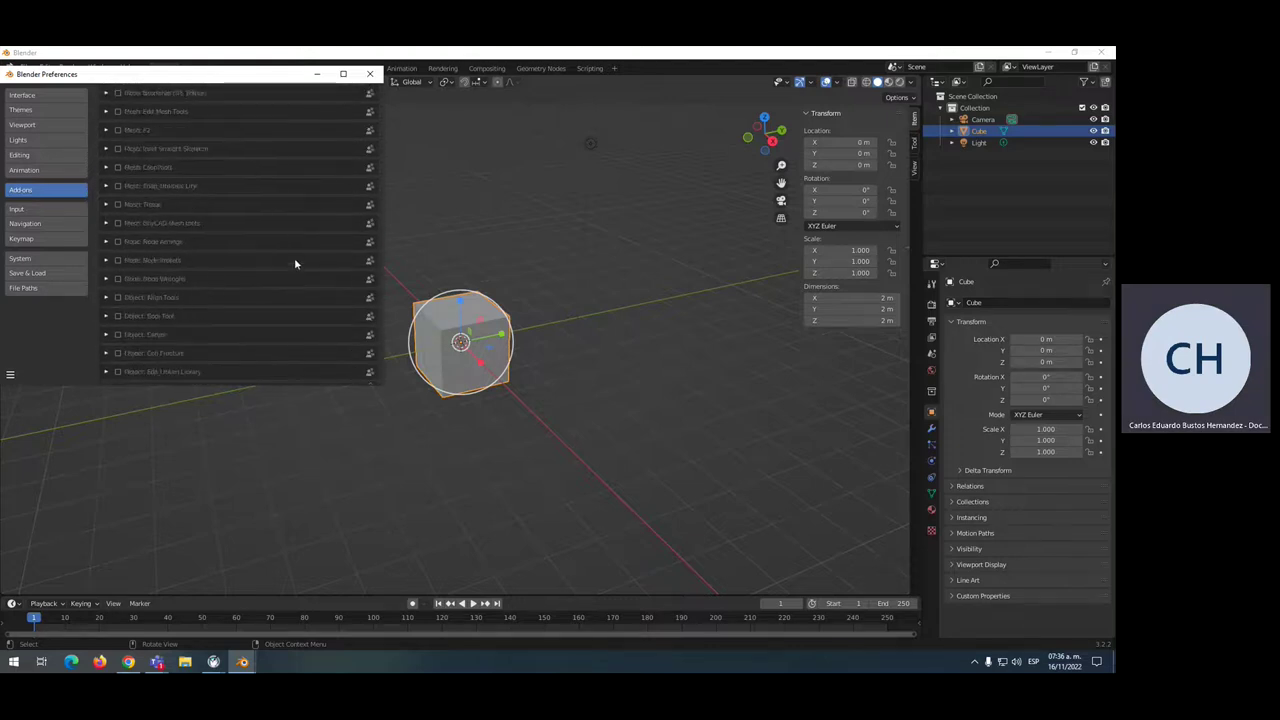
scroll(295, 255, "up", 4)
scroll(296, 240, "up", 4)
scroll(296, 230, "up", 4)
scroll(298, 231, "up", 4)
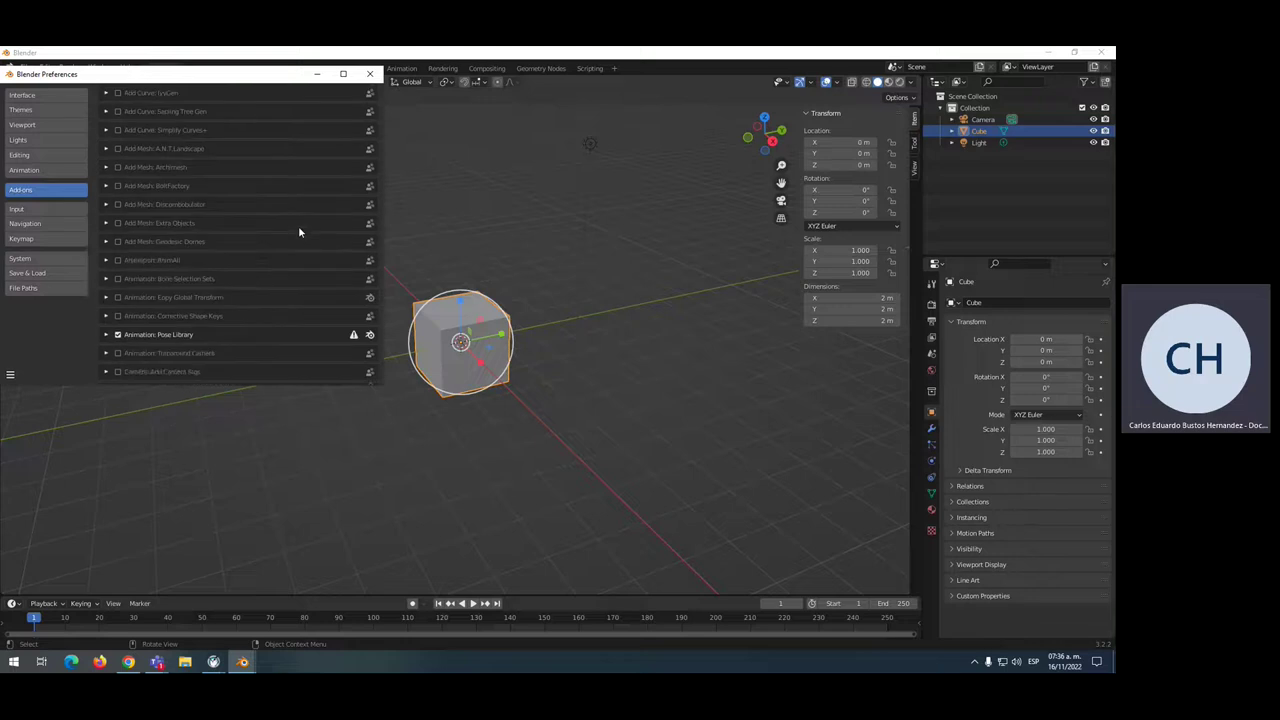
scroll(298, 229, "up", 3)
scroll(300, 228, "up", 3)
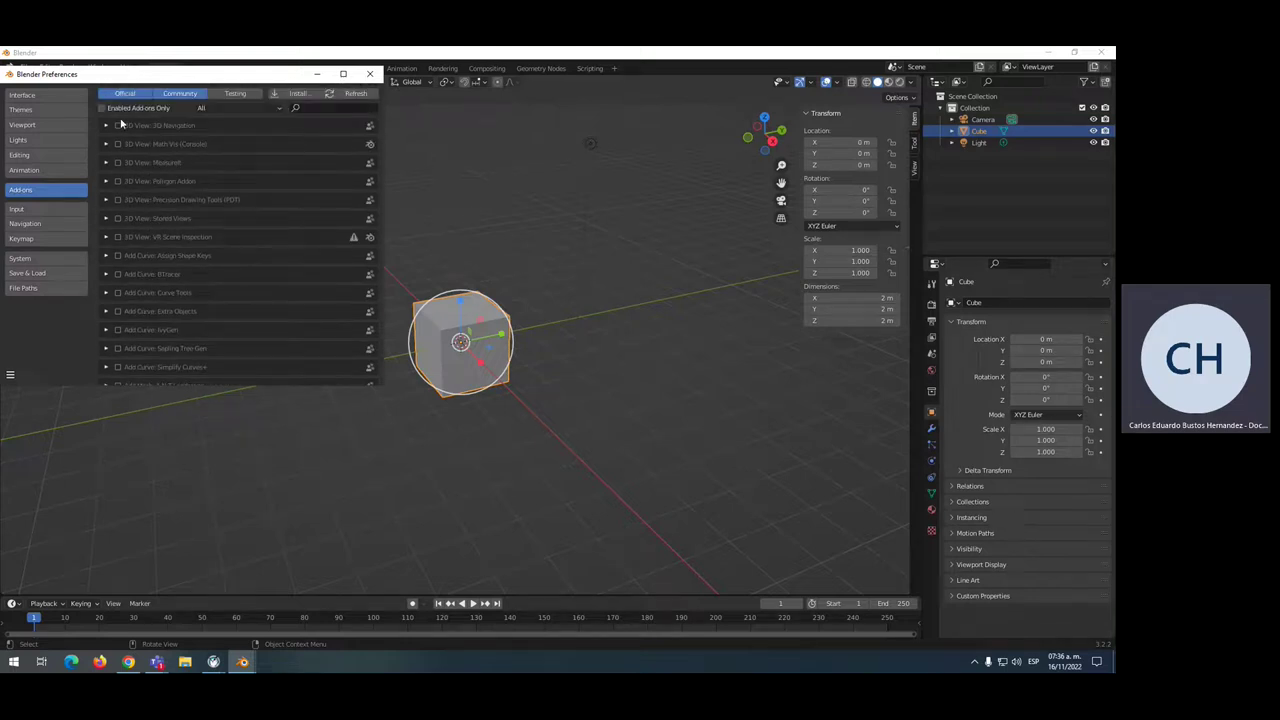
scroll(215, 288, "down", 4)
scroll(233, 283, "down", 4)
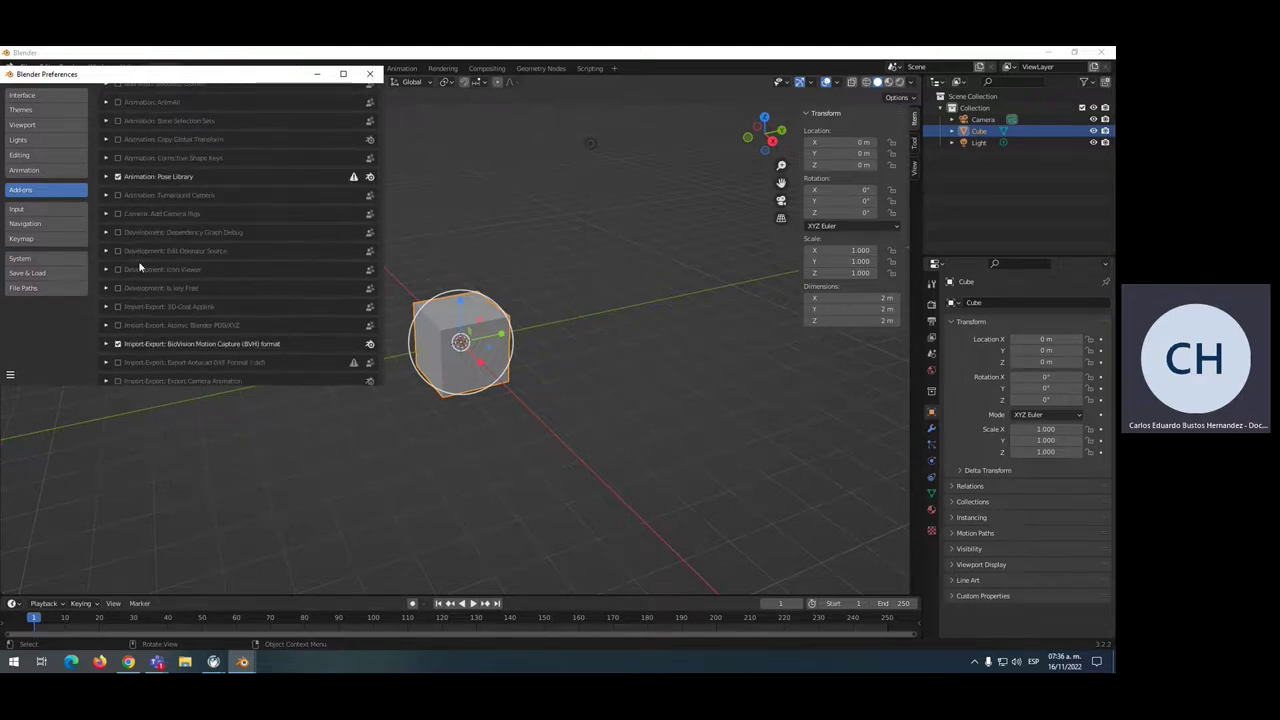
scroll(225, 275, "down", 4)
scroll(205, 255, "down", 4)
scroll(210, 255, "down", 4)
scroll(251, 271, "down", 4)
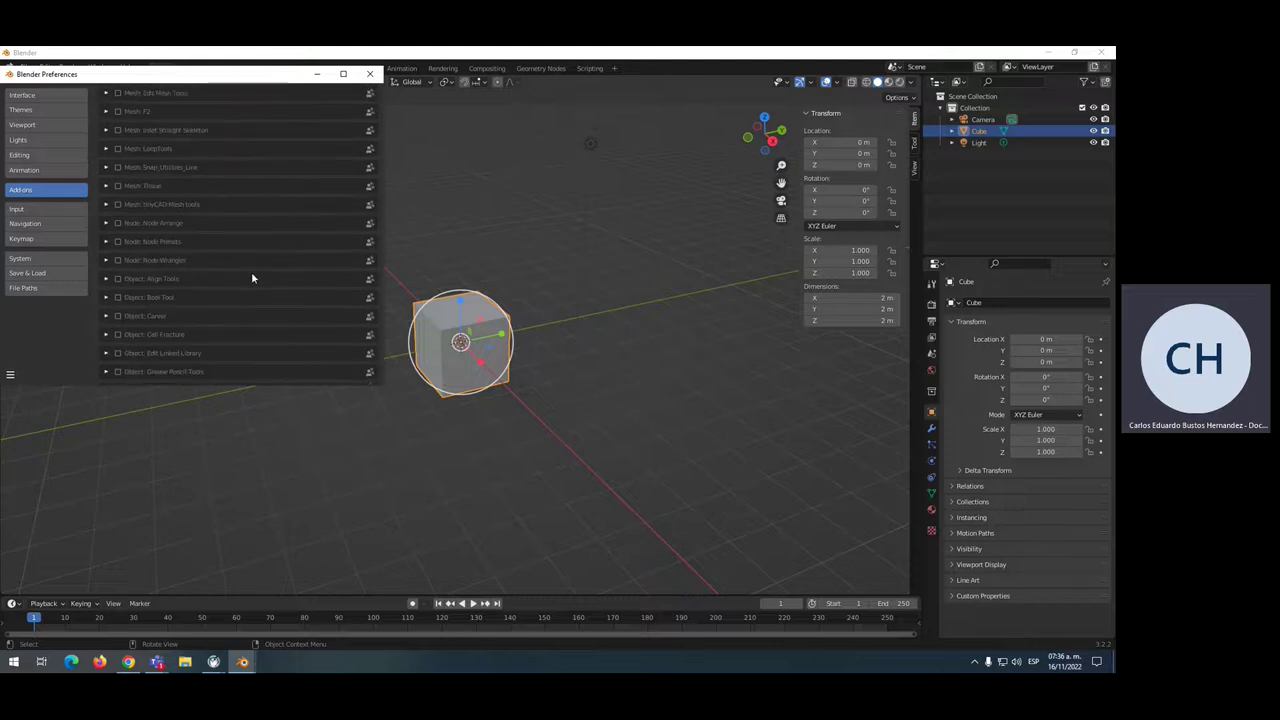
scroll(251, 273, "down", 4)
scroll(253, 274, "down", 4)
scroll(257, 273, "up", 4)
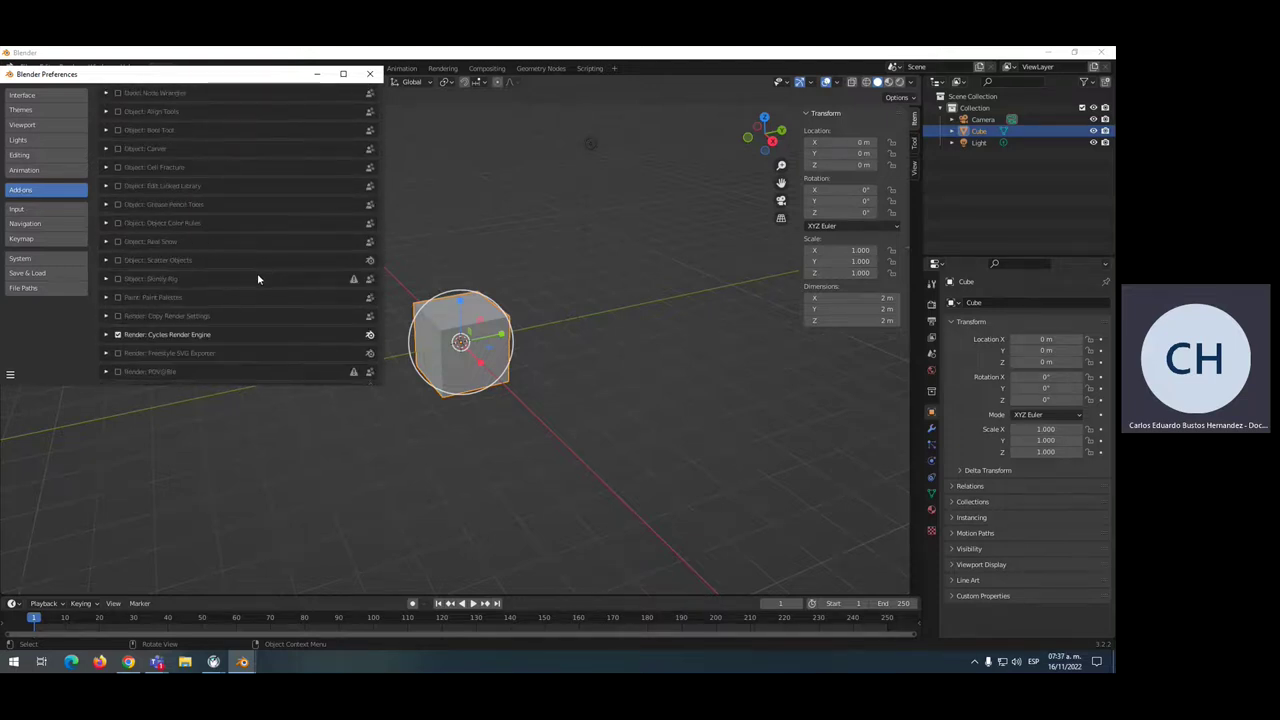
scroll(257, 270, "up", 4)
scroll(256, 258, "up", 4)
scroll(257, 249, "up", 4)
scroll(258, 238, "up", 4)
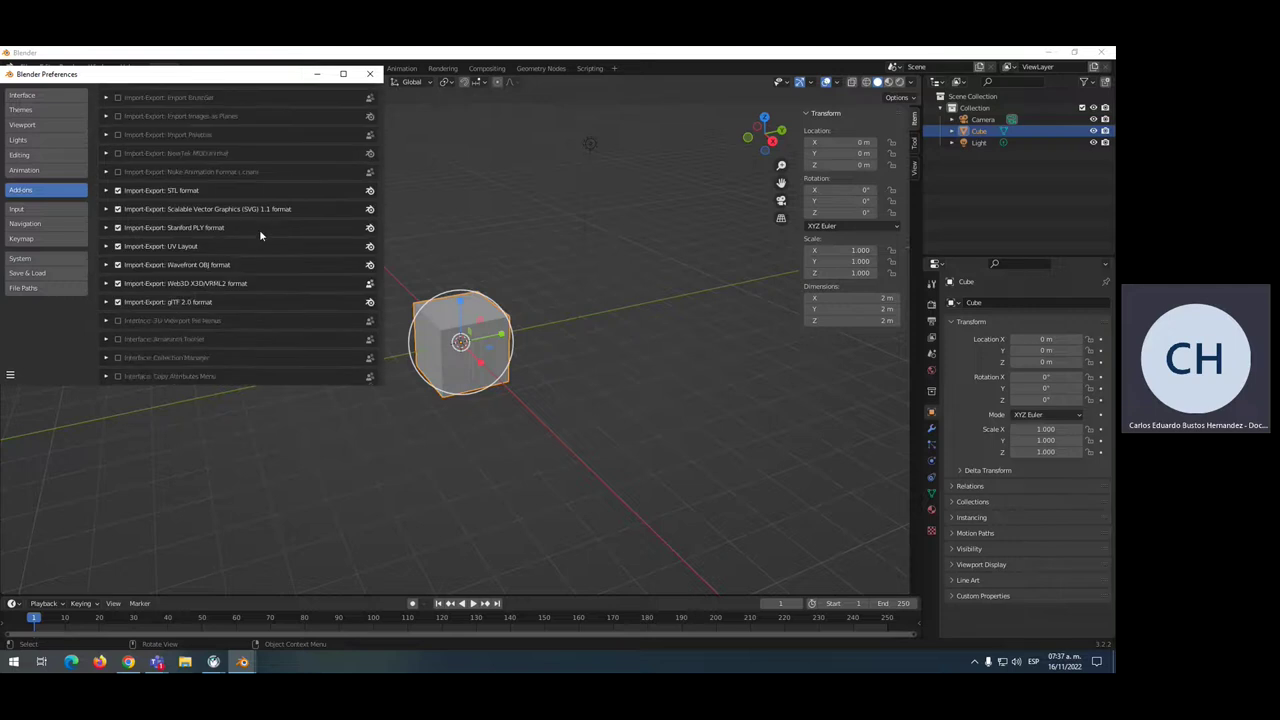
scroll(261, 220, "up", 4)
scroll(262, 215, "up", 2)
scroll(263, 207, "down", 1)
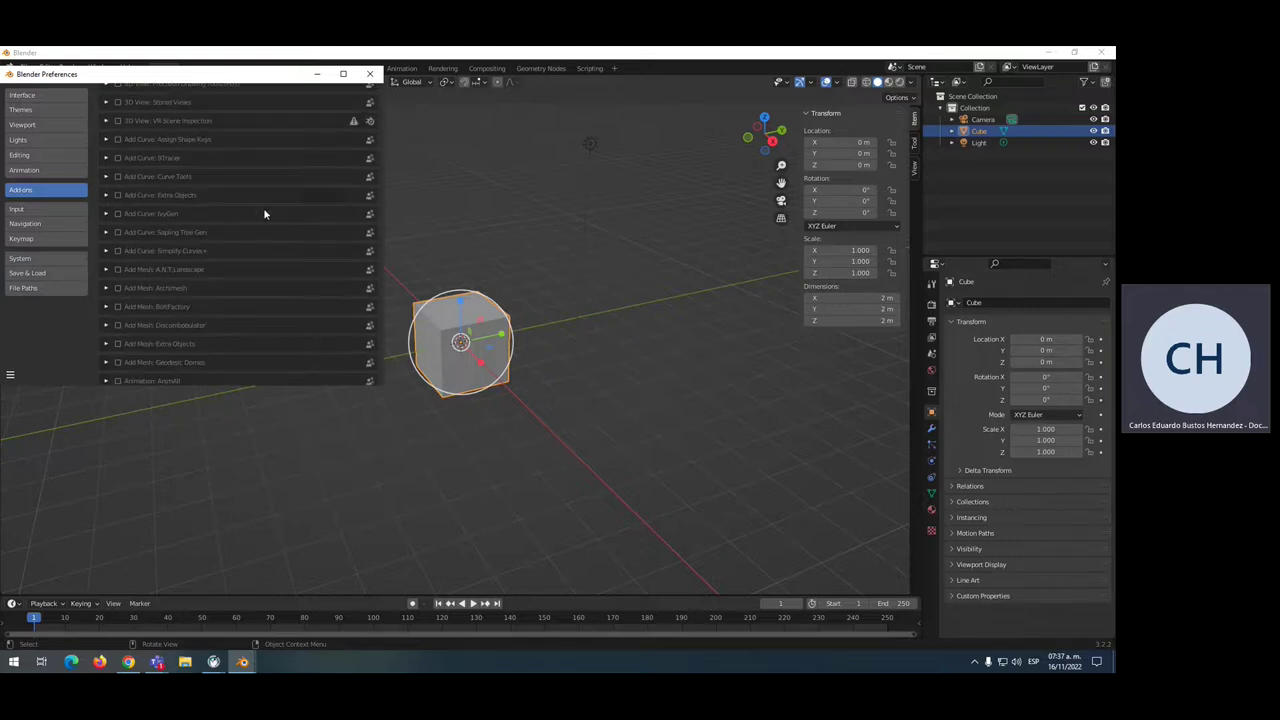
scroll(263, 207, "down", 5)
scroll(263, 207, "down", 3)
scroll(263, 207, "up", 3)
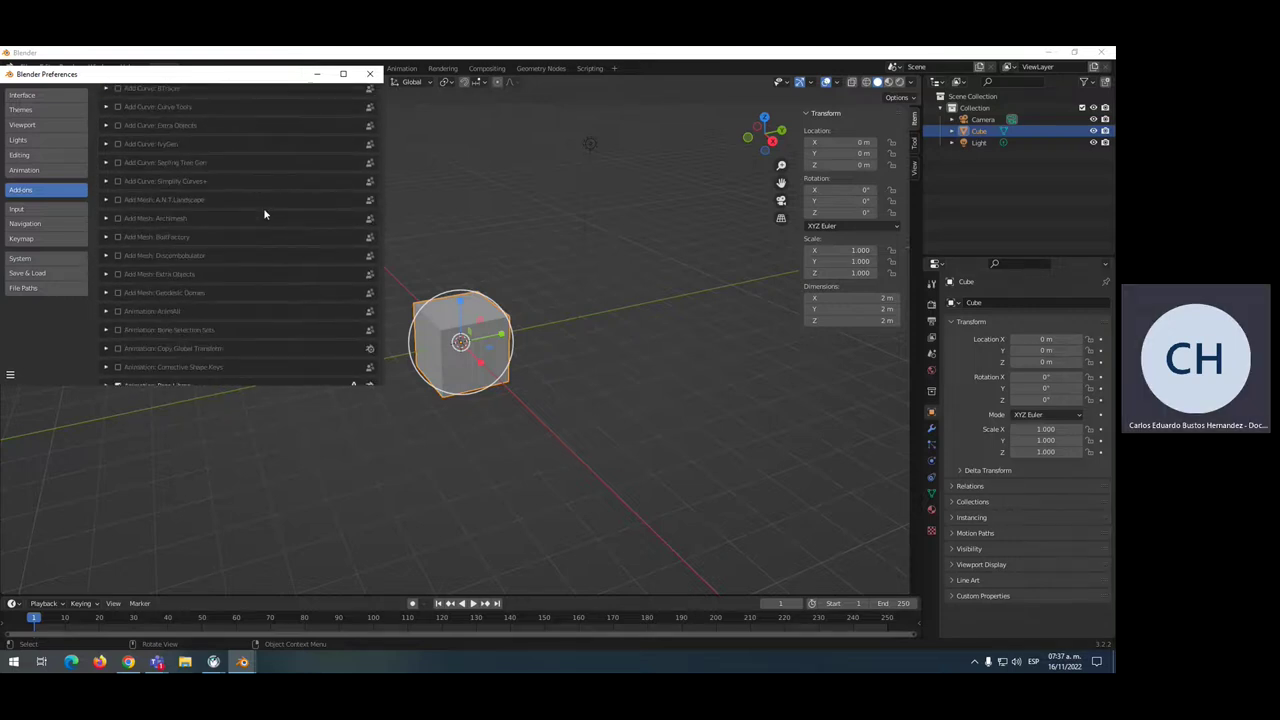
scroll(263, 207, "up", 3)
scroll(263, 207, "up", 4)
scroll(263, 207, "down", 3)
scroll(263, 207, "down", 3)
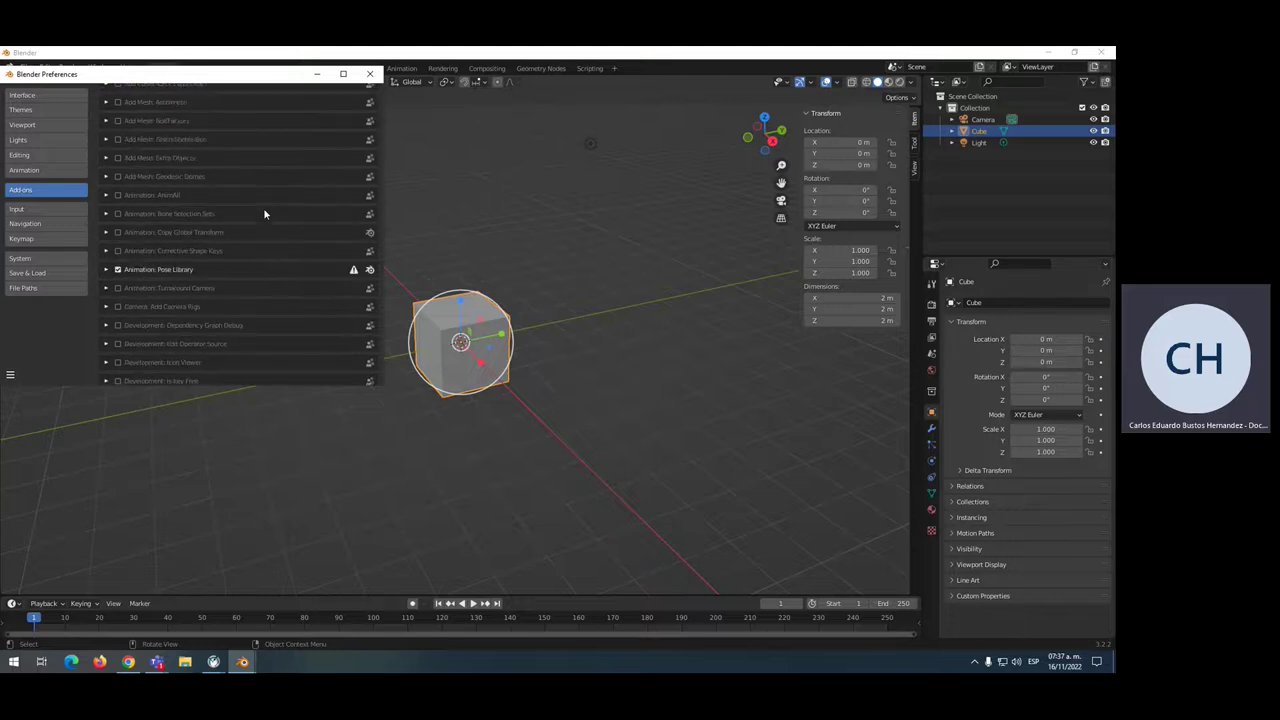
scroll(263, 207, "down", 2)
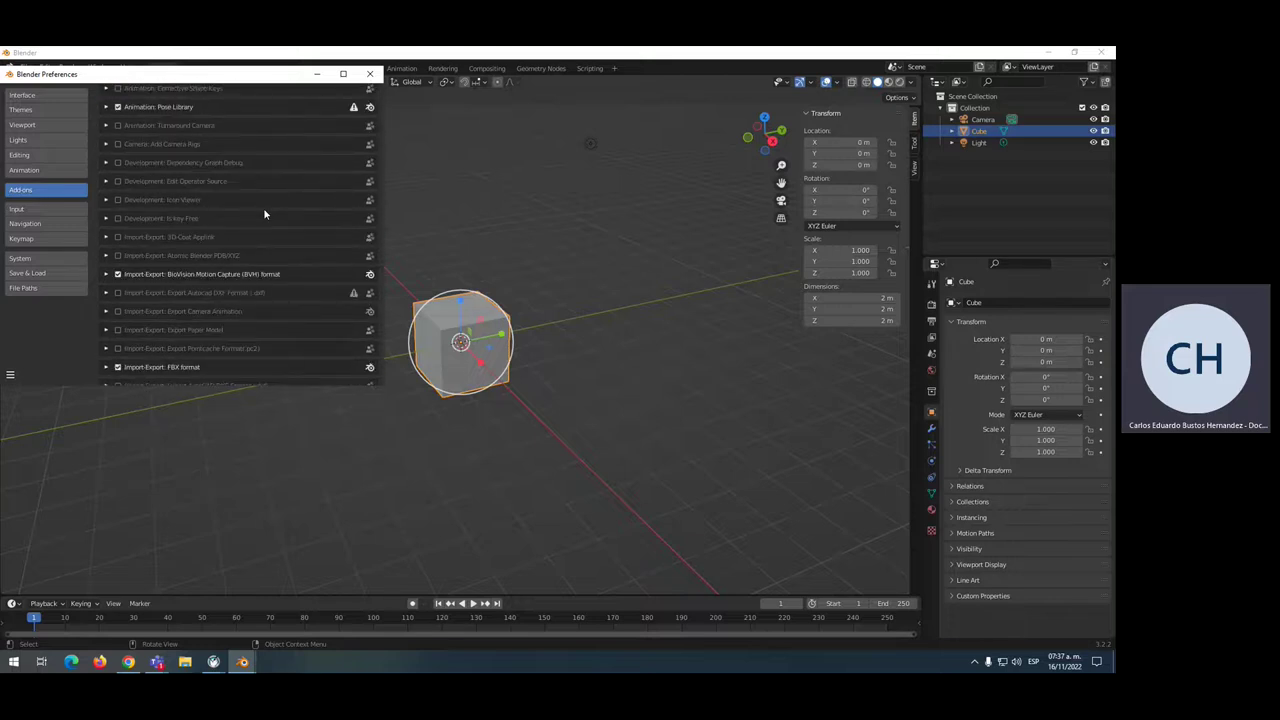
scroll(263, 207, "down", 3)
scroll(263, 207, "down", 6)
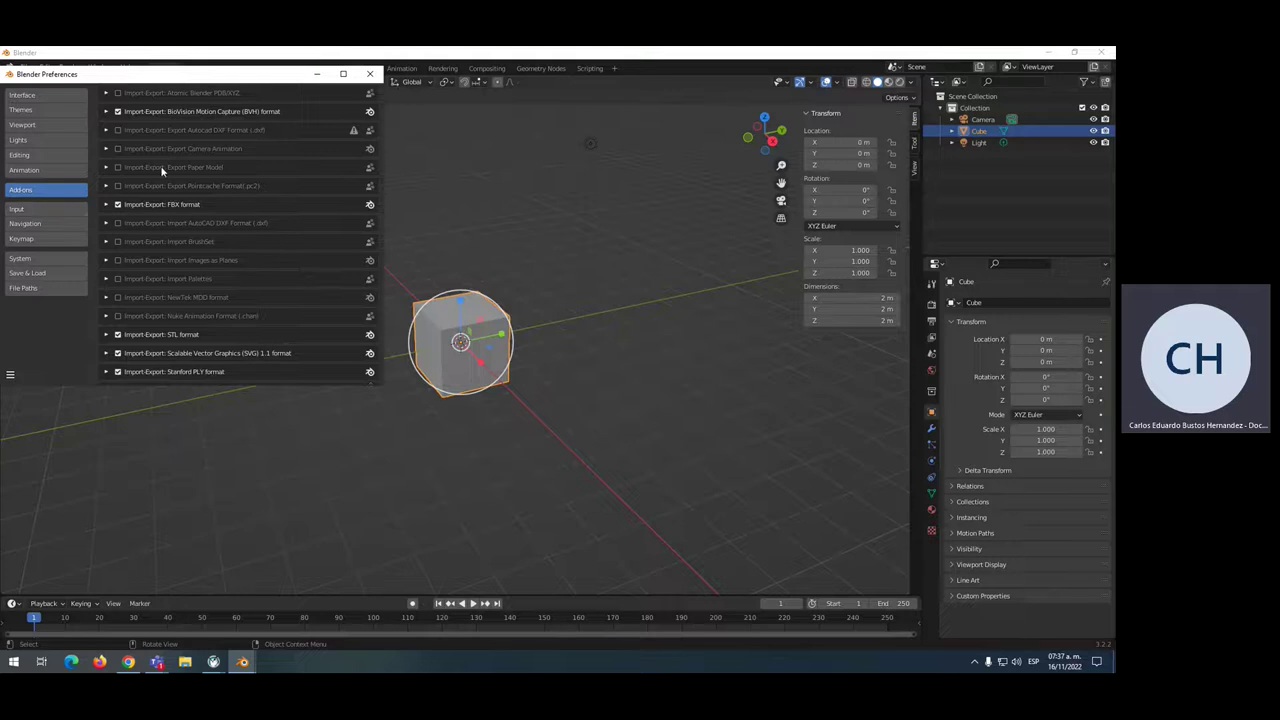
scroll(270, 140, "up", 6)
scroll(278, 120, "up", 6)
scroll(285, 110, "up", 5)
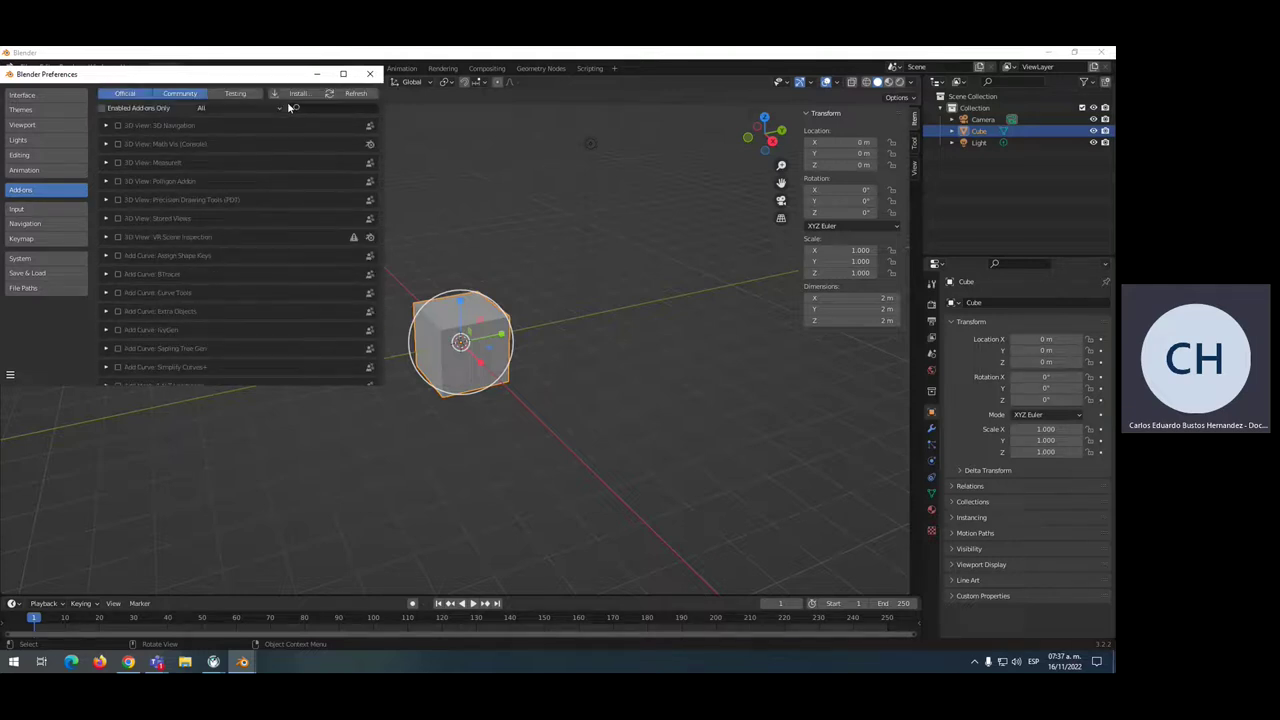
Reinstall the Poliigon add-on zip, tick its checkbox to enable it, and close Preferences
left_click(298, 93)
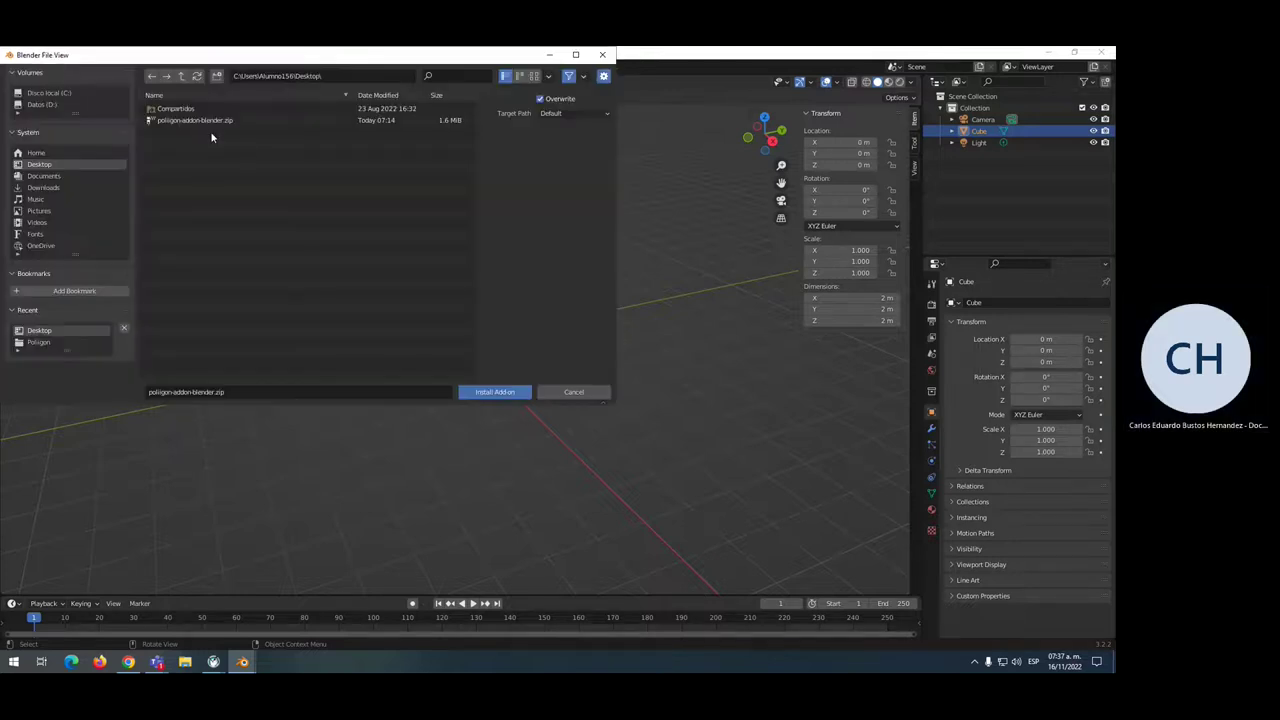
left_click(494, 391)
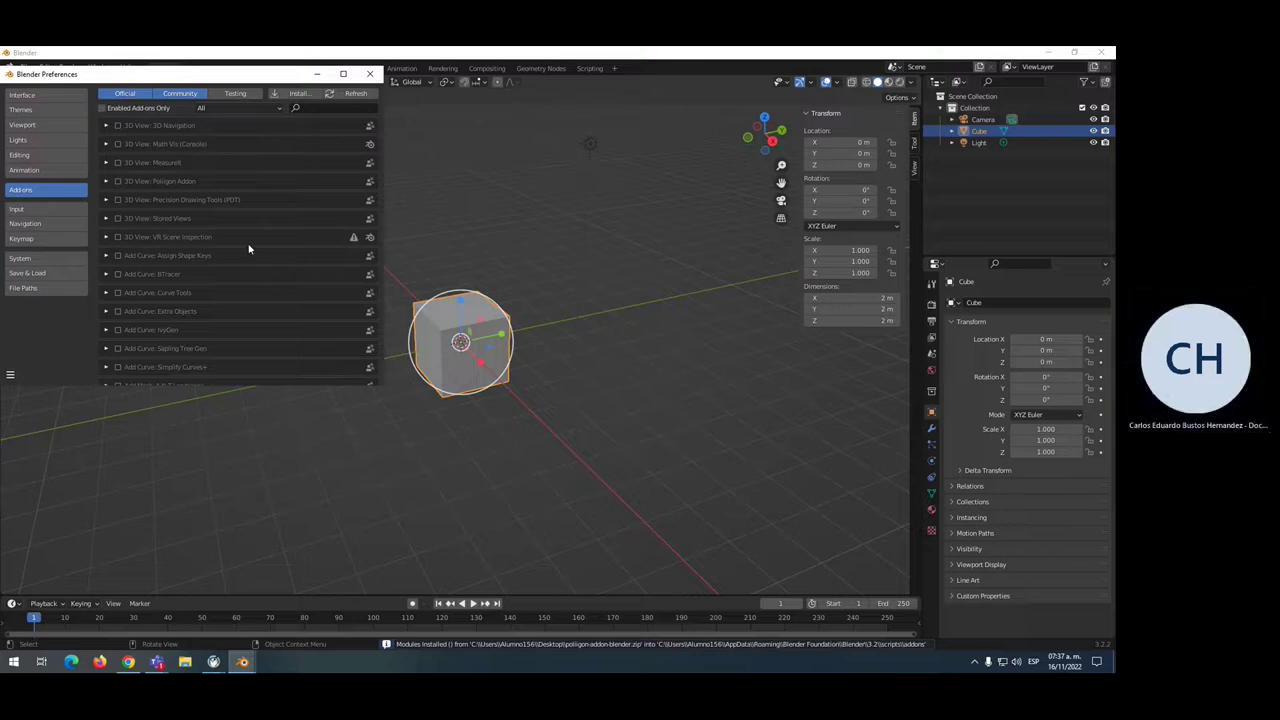
left_click(118, 182)
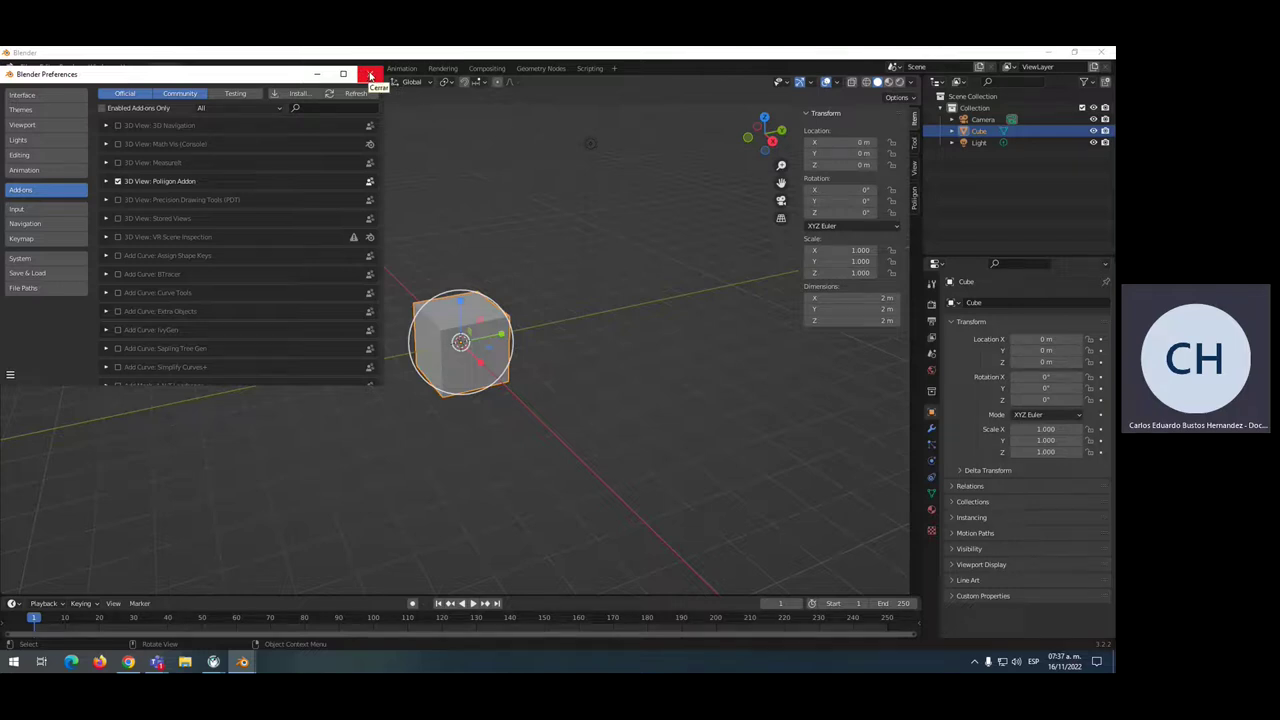
left_click(371, 76)
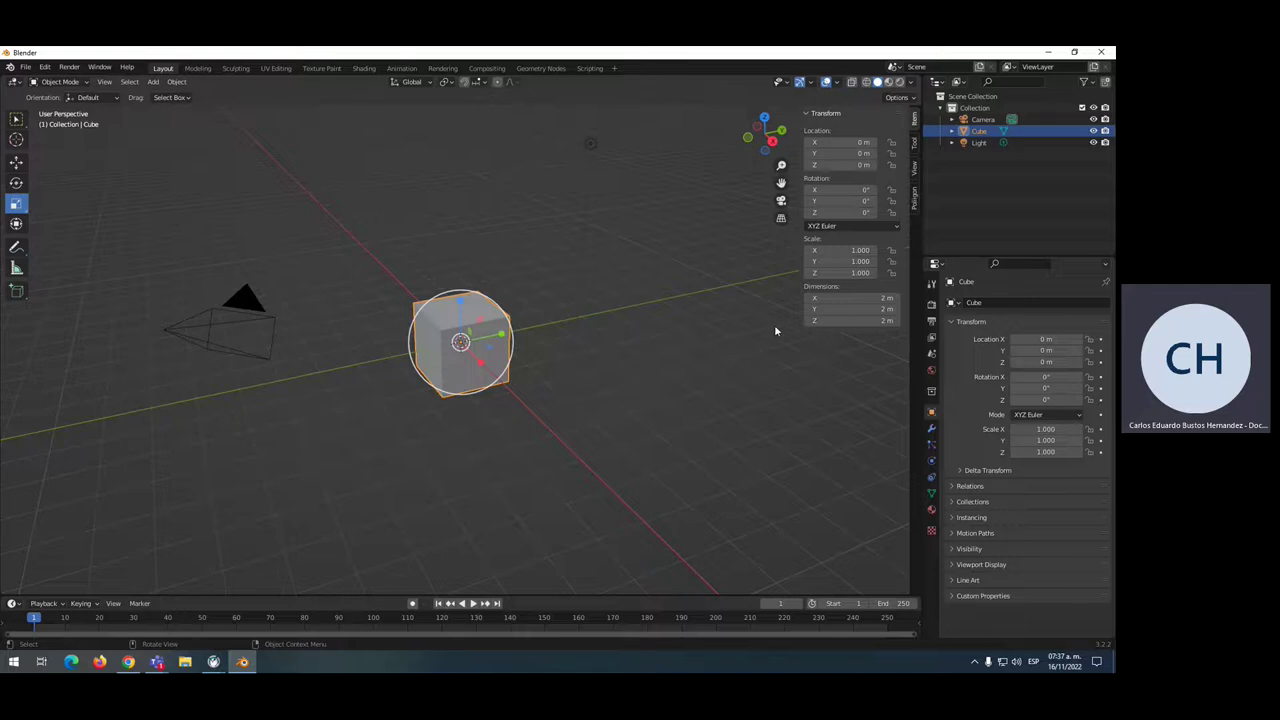
Show the N sidebar's Poliigon tab and scroll through the free material assets
key("n")
key("n")
left_click(914, 200)
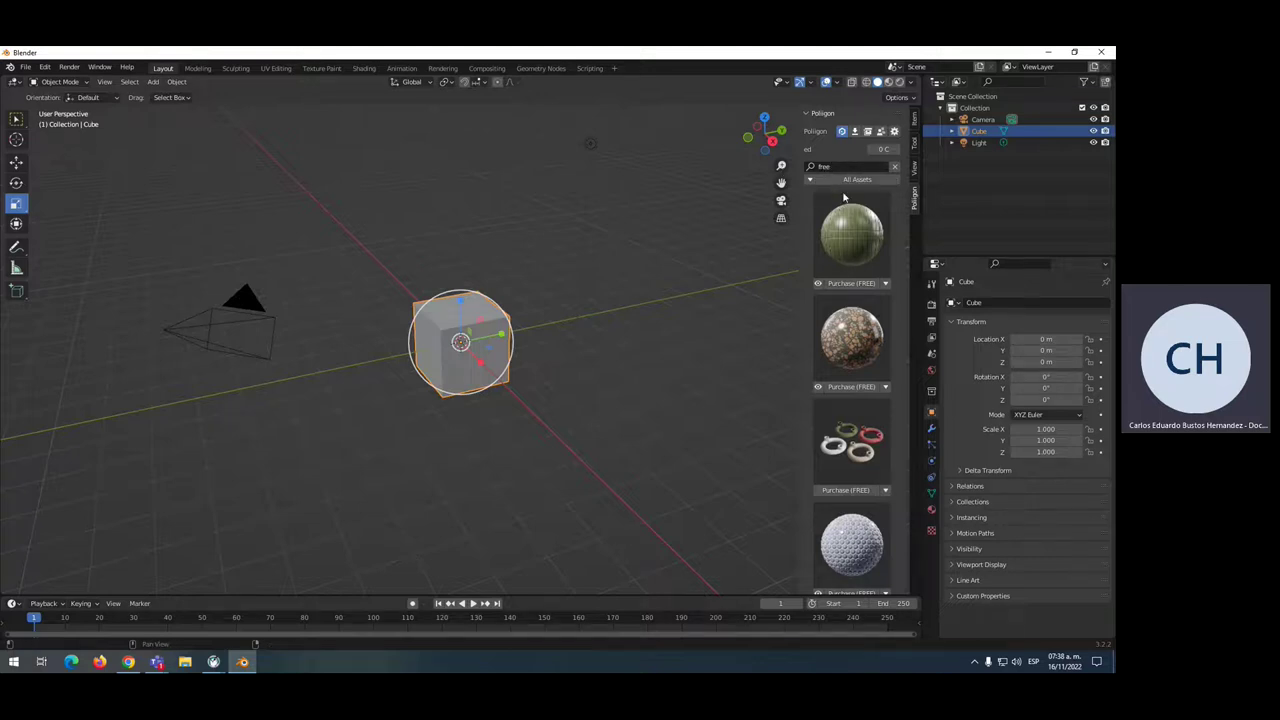
mouse_move(897, 312)
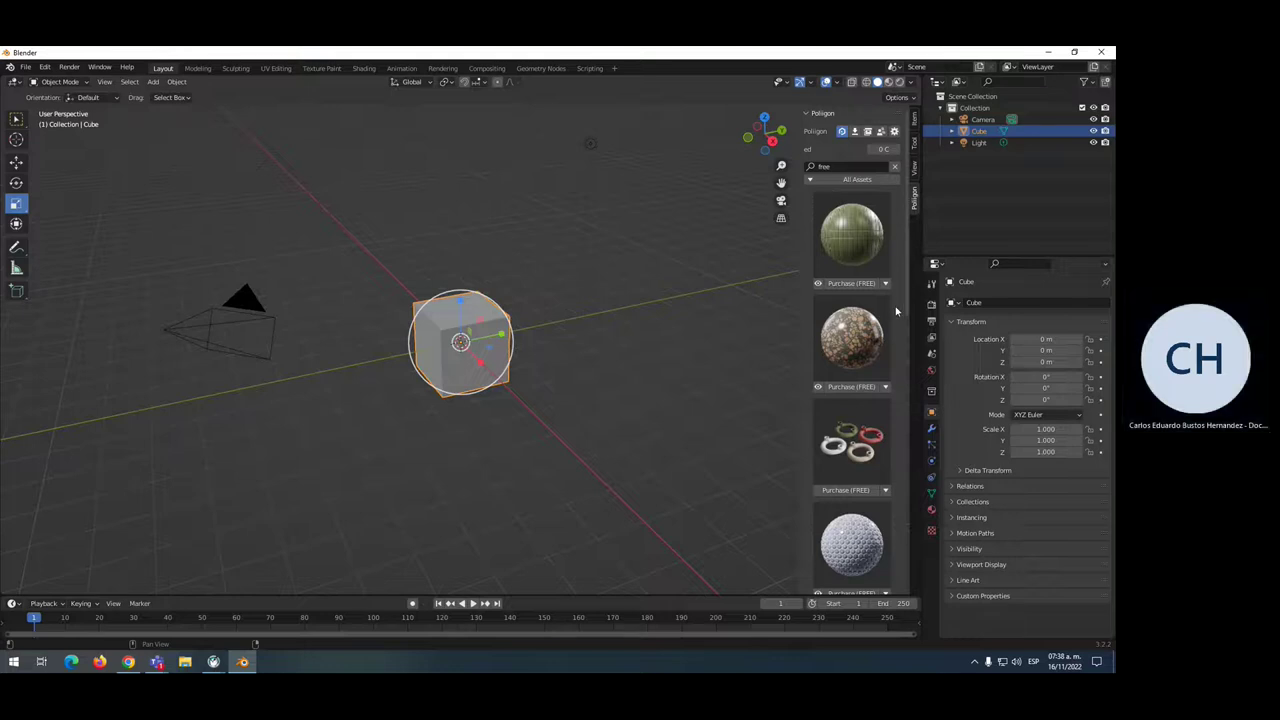
scroll(895, 306, "down", 1)
scroll(895, 306, "down", 3)
scroll(895, 306, "down", 1)
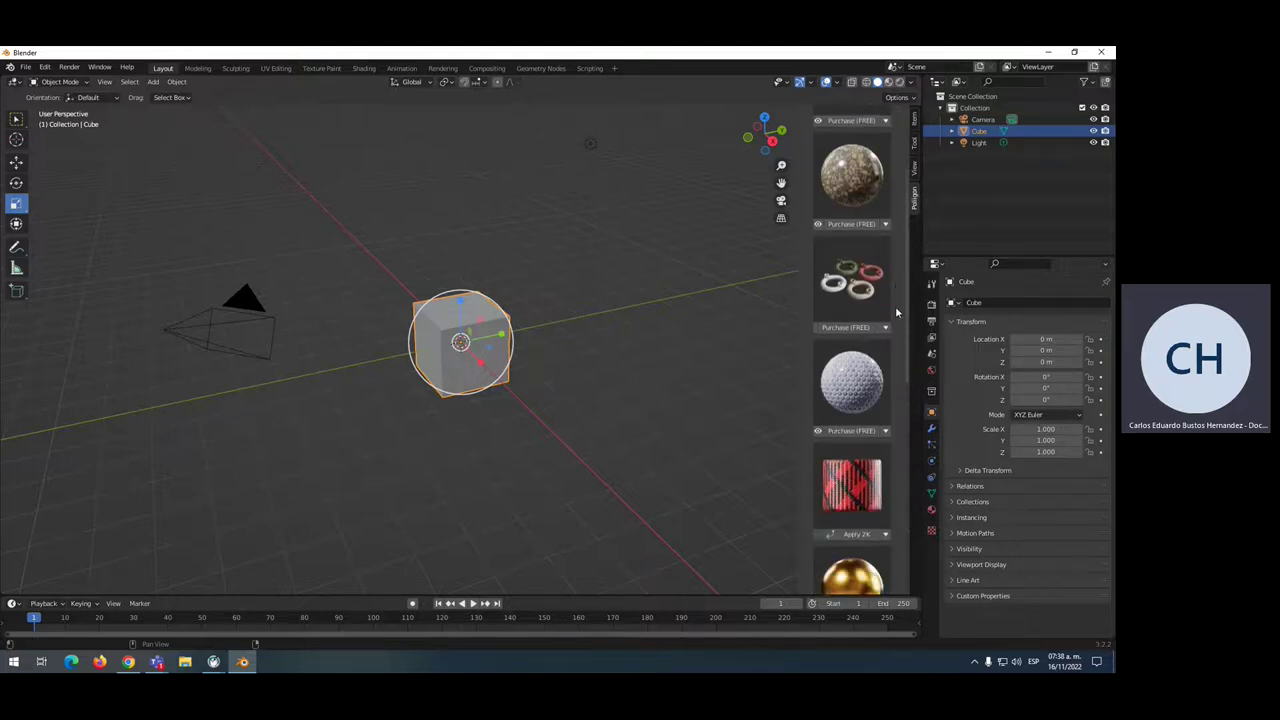
scroll(895, 306, "down", 3)
scroll(895, 306, "down", 2)
scroll(895, 297, "up", 2)
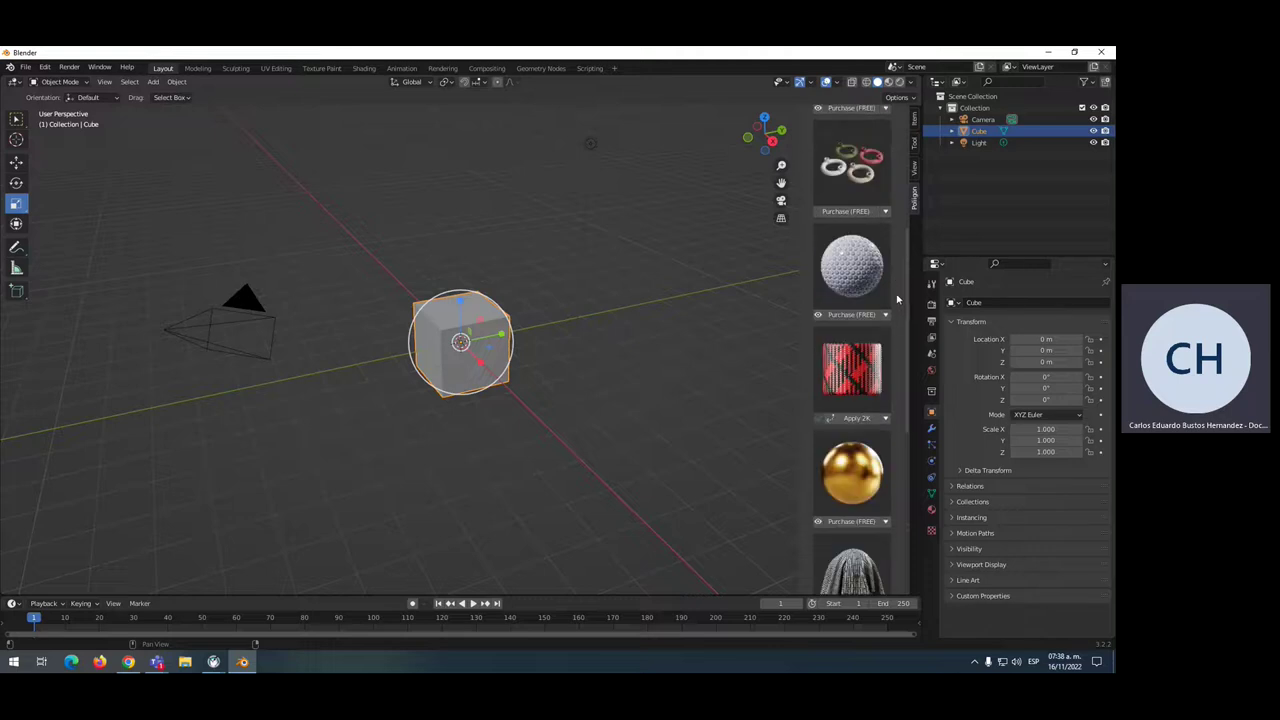
scroll(893, 292, "up", 2)
scroll(895, 298, "up", 2)
scroll(894, 293, "up", 2)
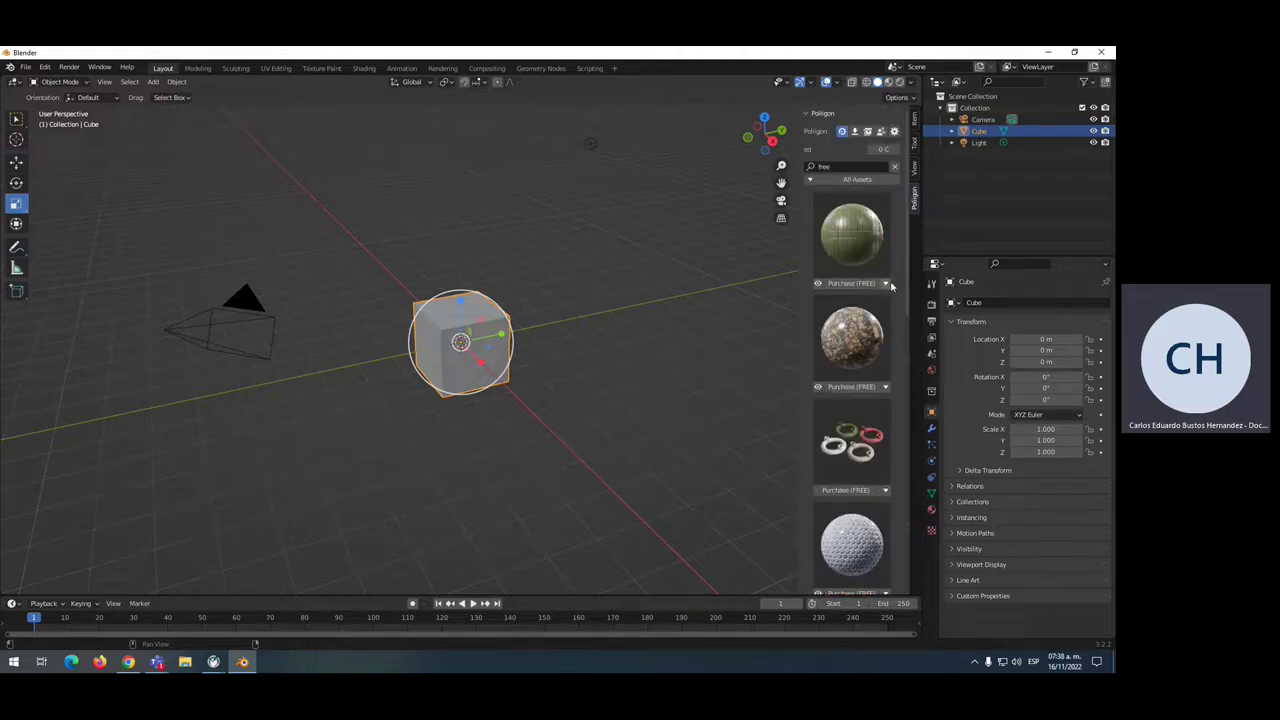
Open options for the TilesMosaicYubi007 and MetalGoldPaint002 assets while browsing further
left_click(885, 285)
scroll(893, 338, "down", 6)
scroll(889, 345, "down", 2)
scroll(883, 370, "down", 2)
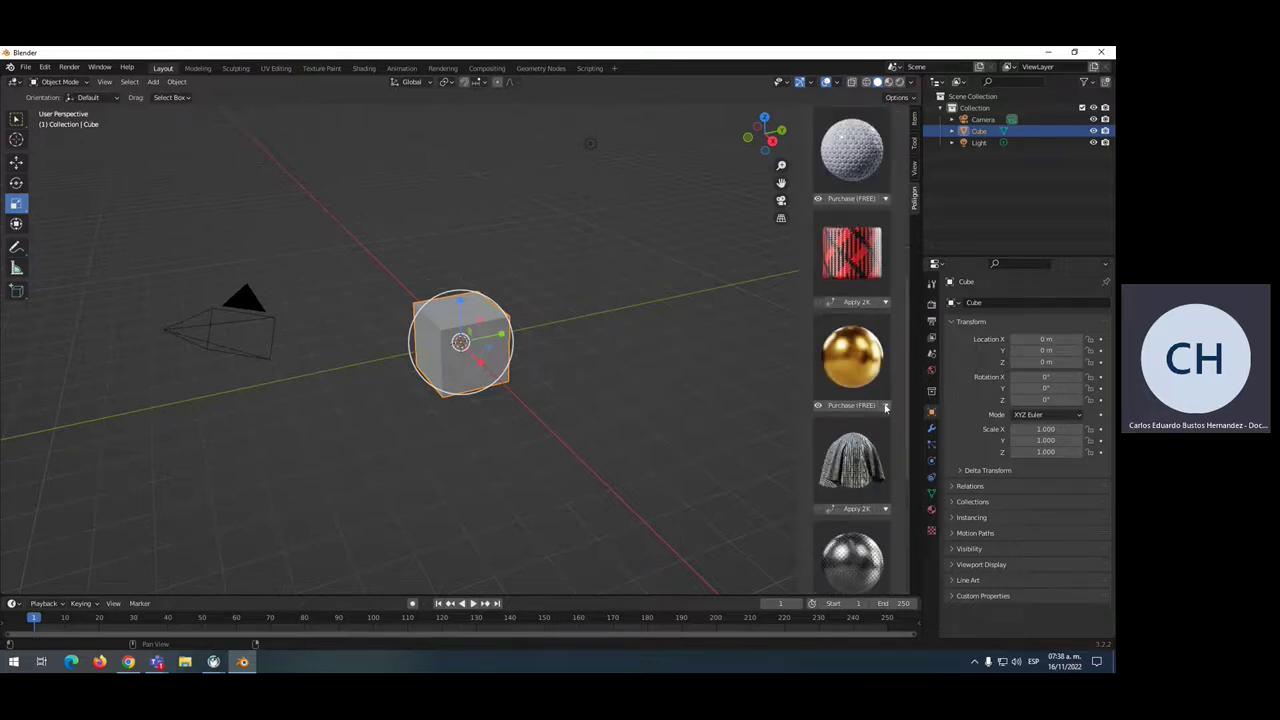
left_click(885, 406)
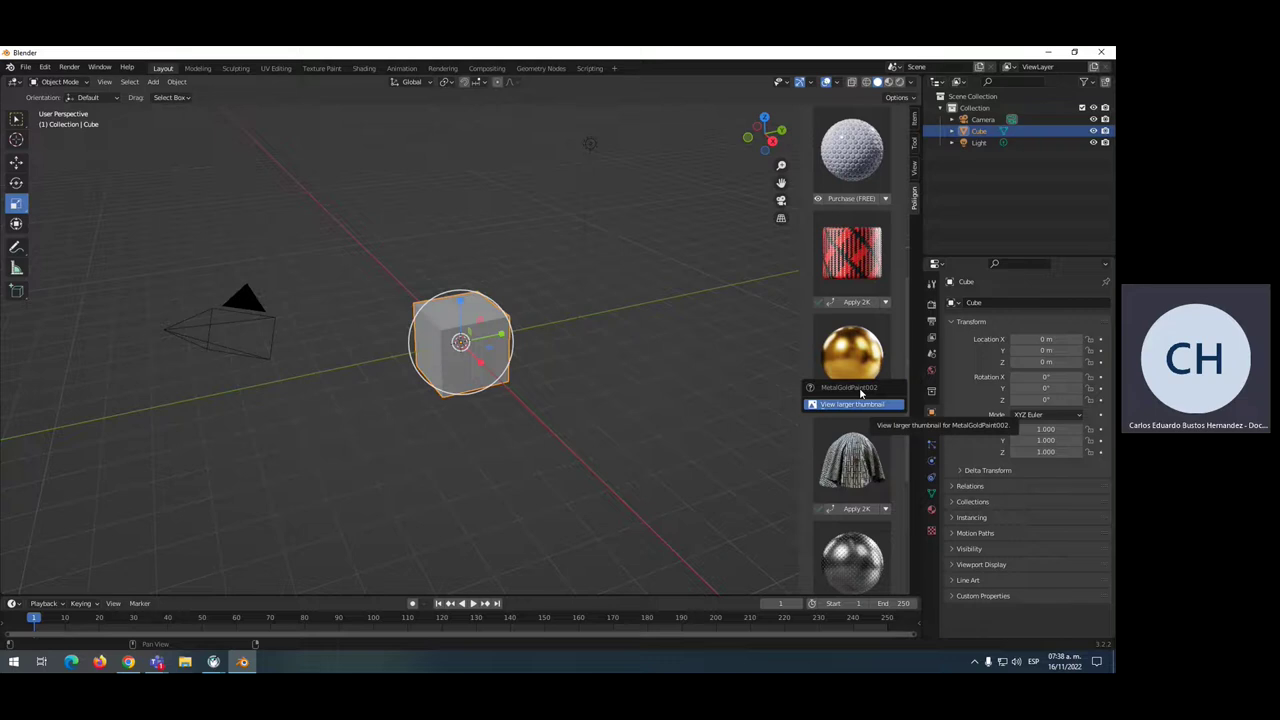
scroll(855, 410, "down", 2)
scroll(865, 424, "down", 1)
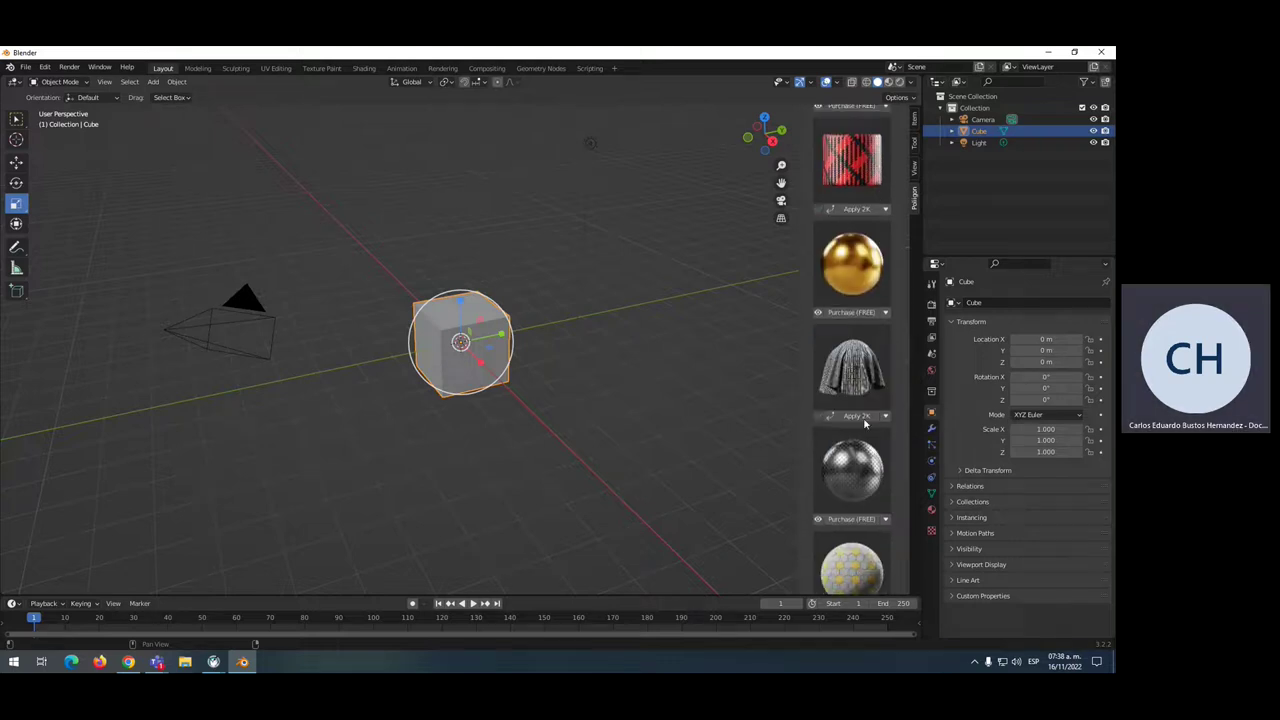
scroll(865, 424, "down", 1)
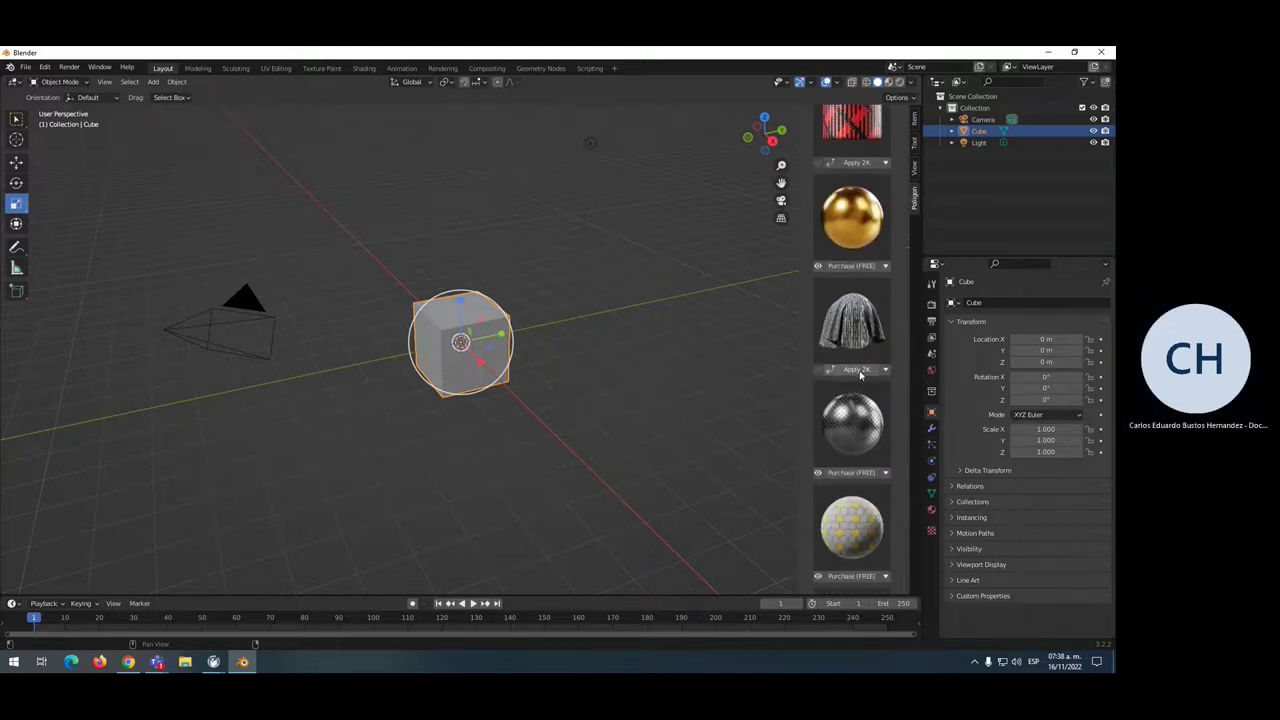
left_click(454, 245)
left_click(476, 306)
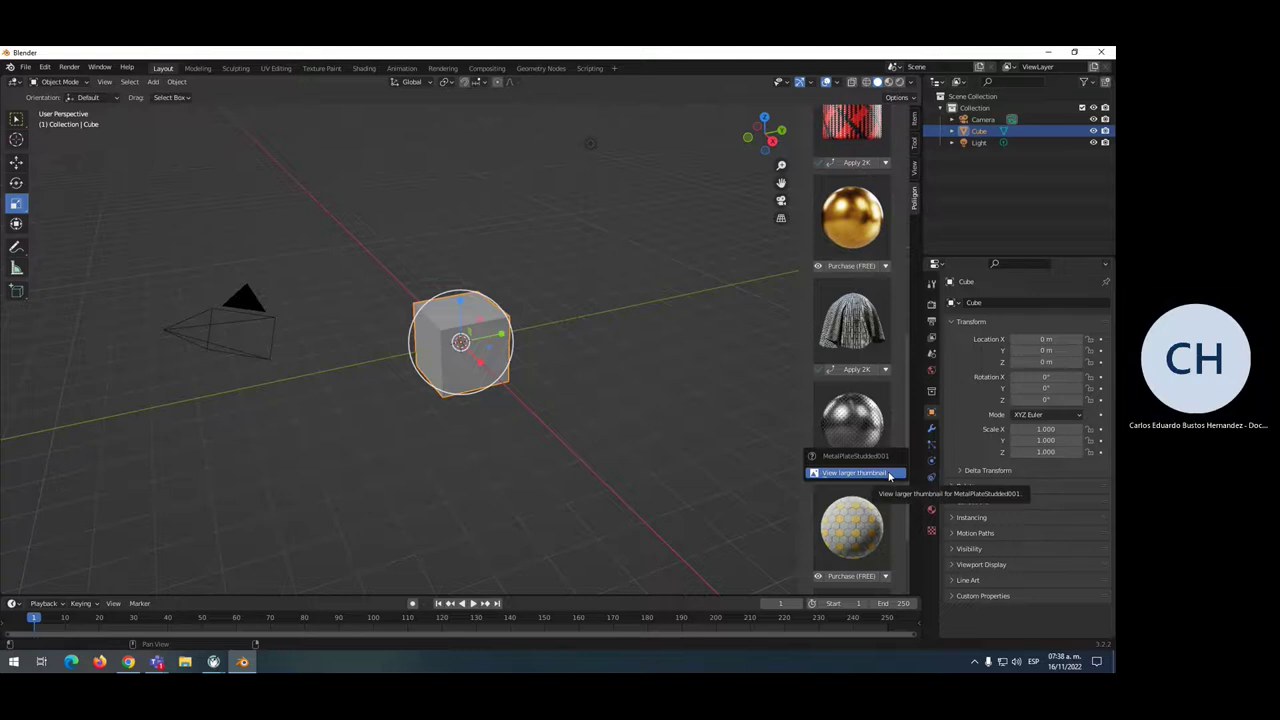
View a larger preview of MetalPlateStudded001, close it, and keep browsing assets
key("F12")
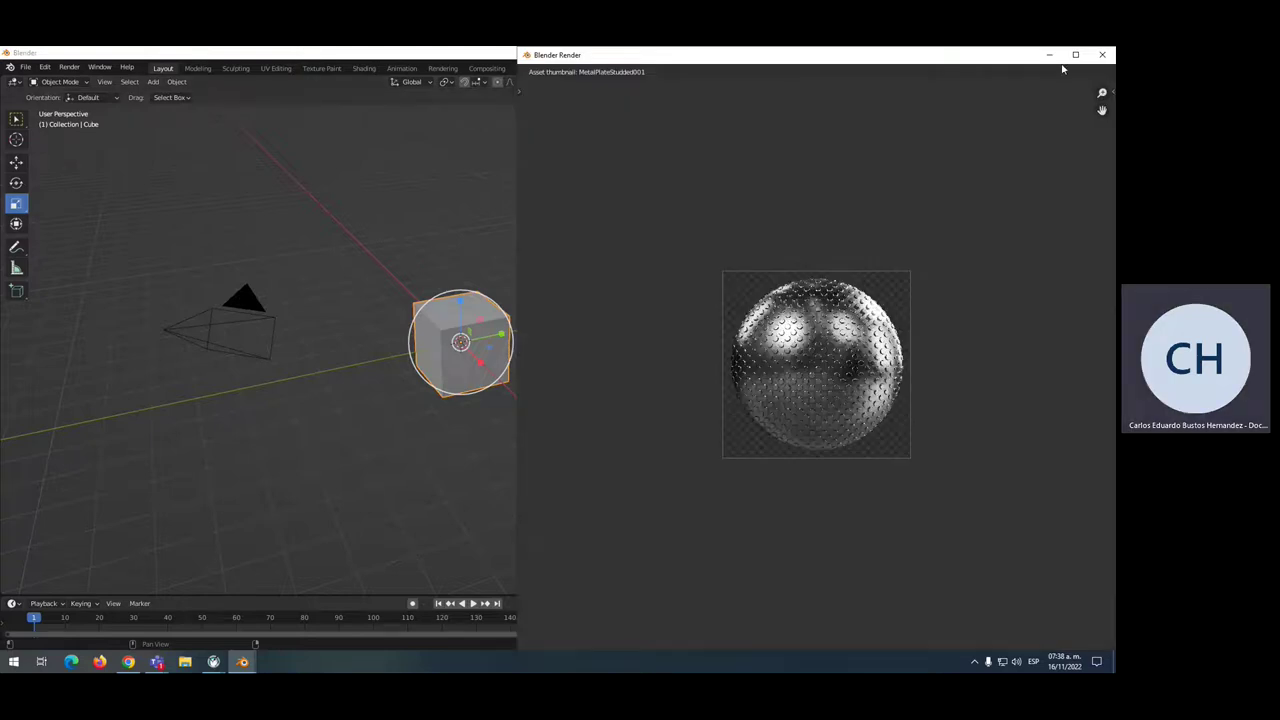
left_click(1102, 54)
scroll(840, 468, "down", 3)
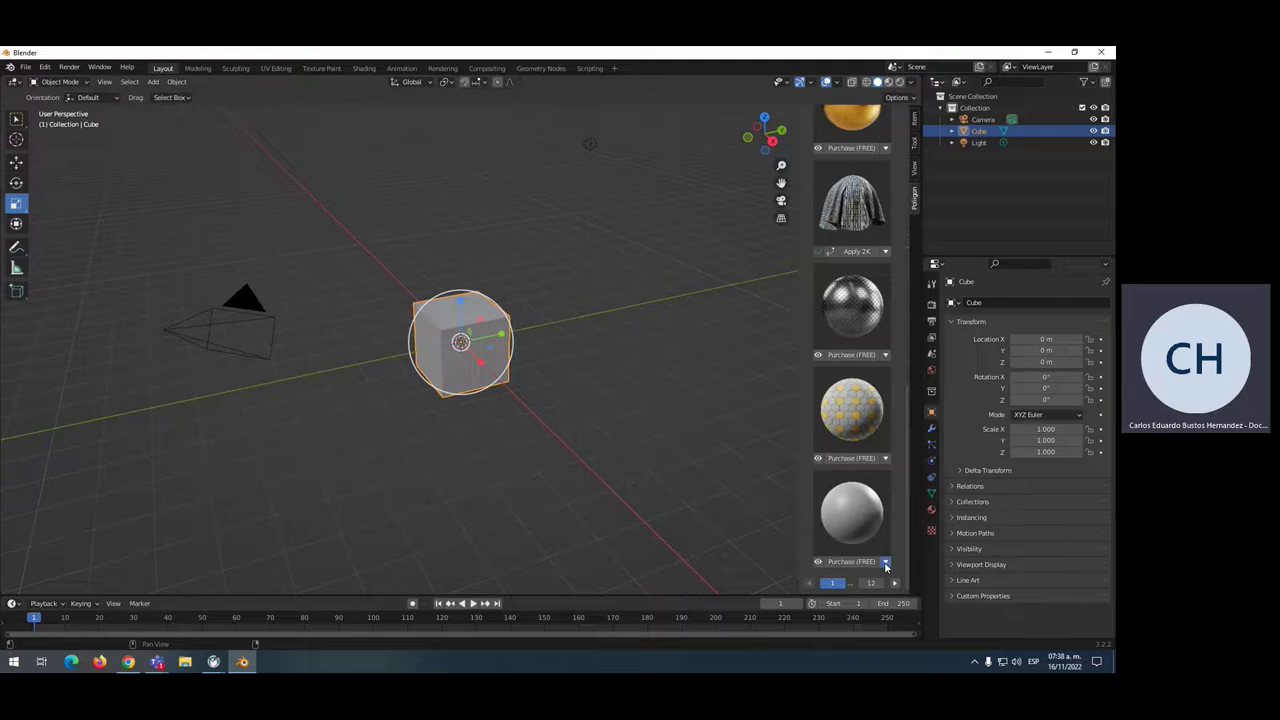
left_click(885, 566)
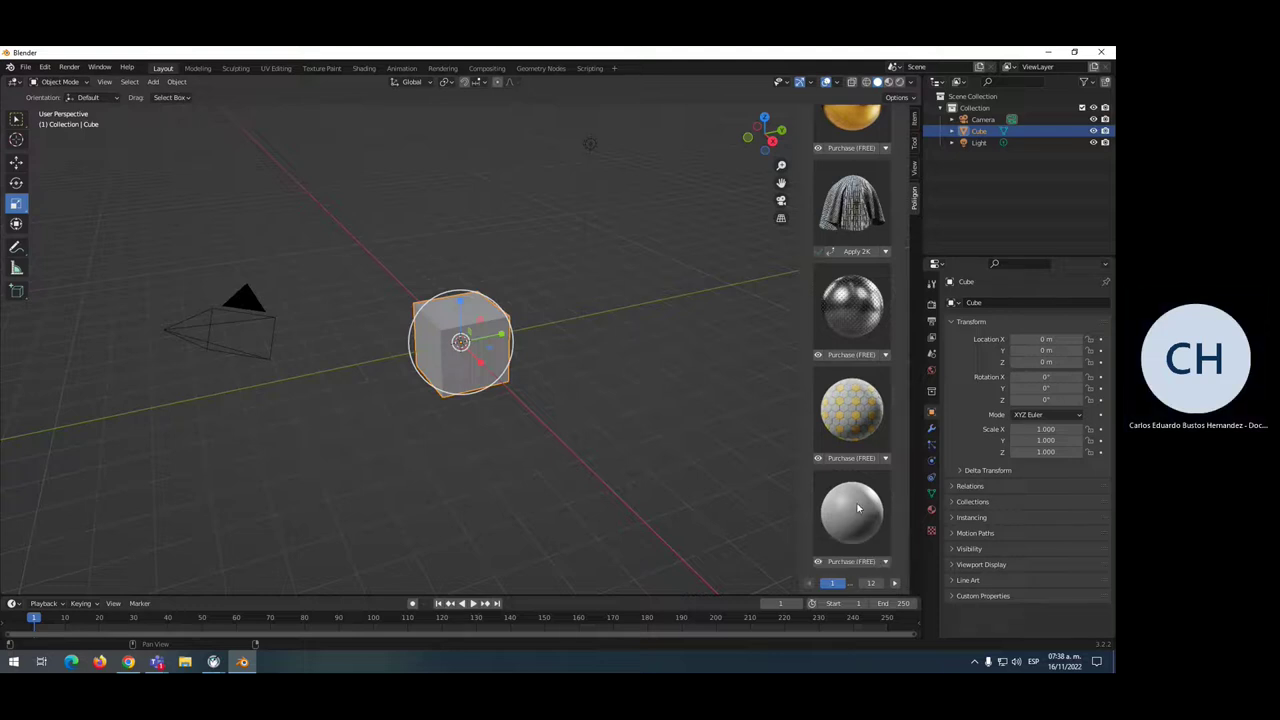
scroll(860, 500, "up", 3)
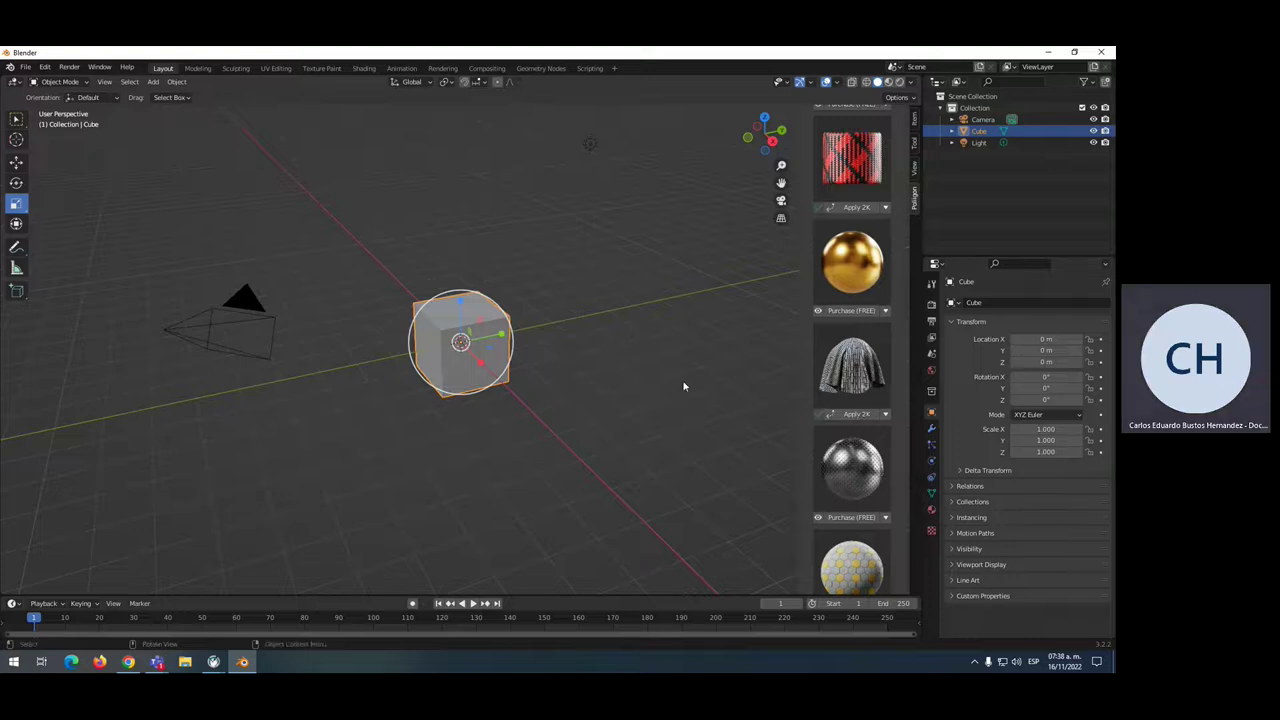
Select the cube and try applying the cloth material to it at 2K
left_click(856, 414)
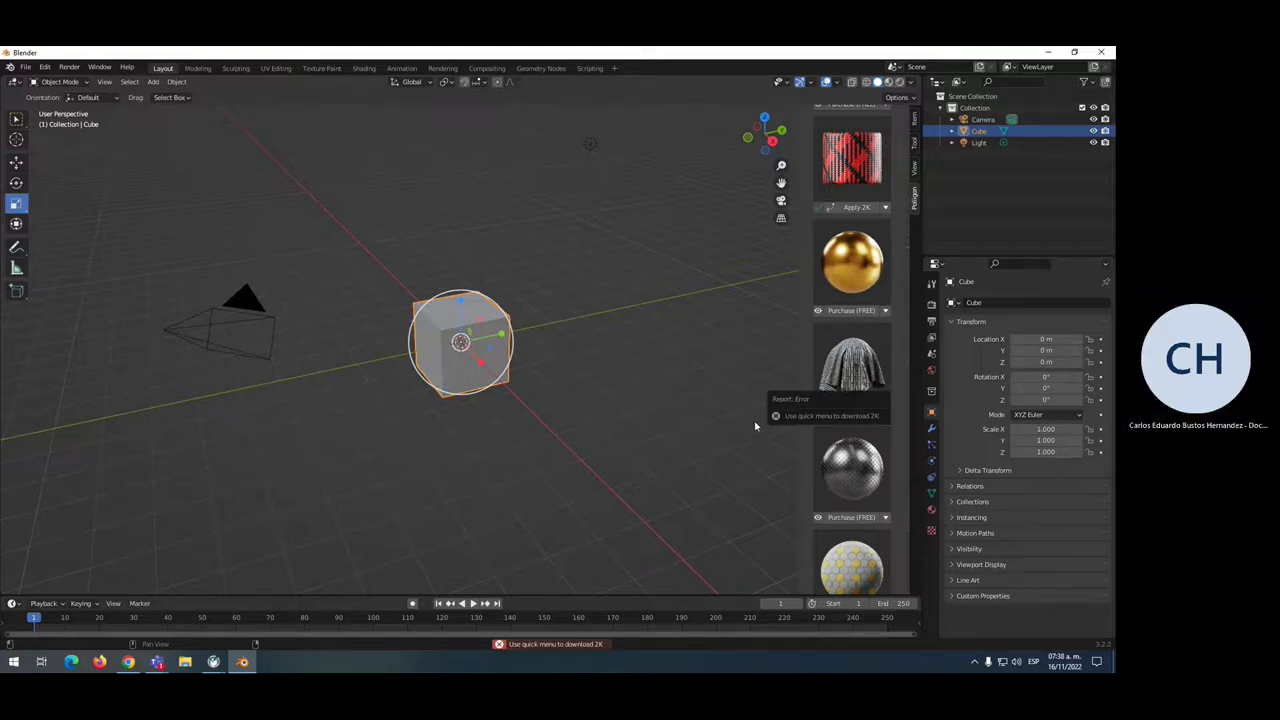
left_click(16, 118)
left_click(487, 366)
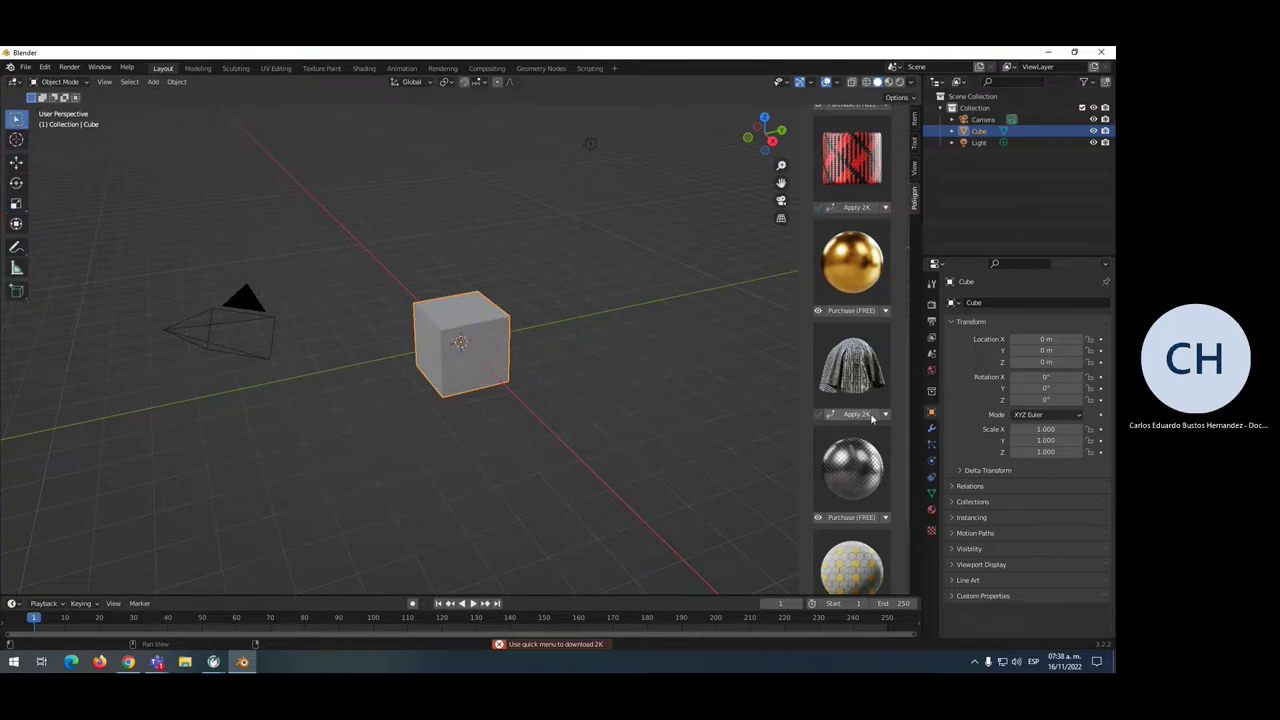
left_click(864, 414)
Cycle the cube through material preview, solid, wireframe and rendered shading, ending on solid
left_click(889, 83)
left_click(877, 83)
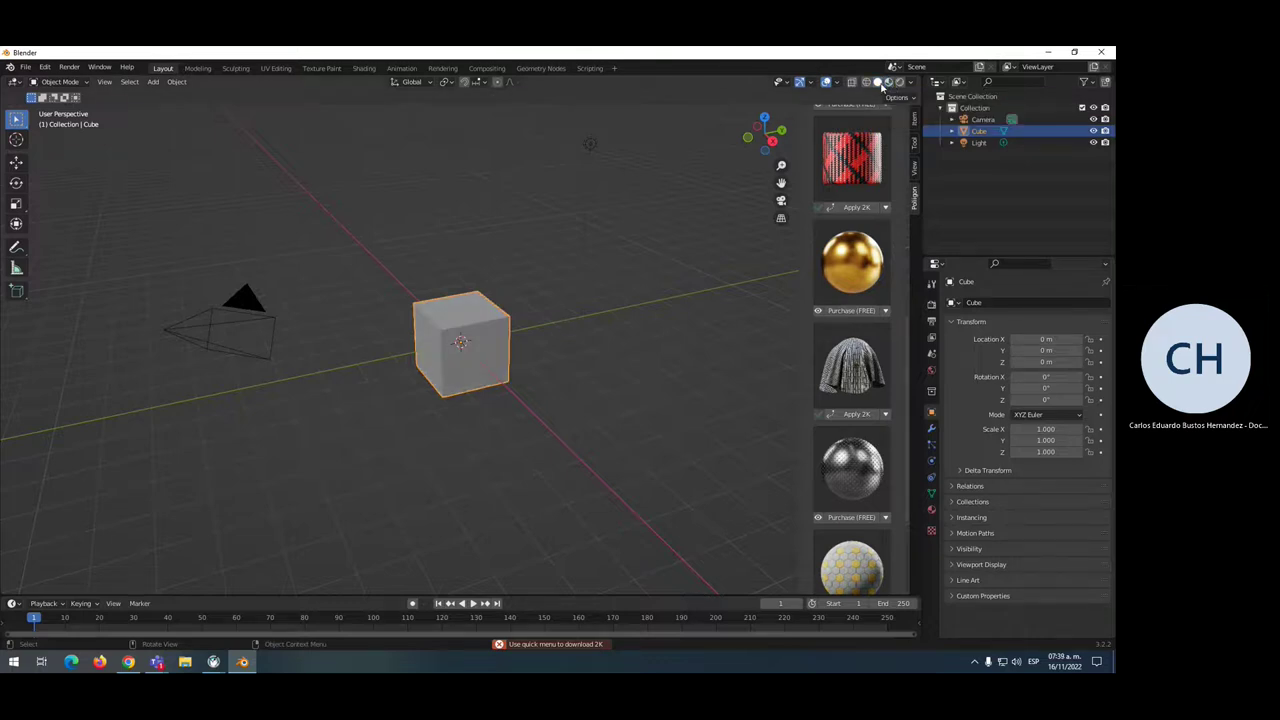
left_click(867, 83)
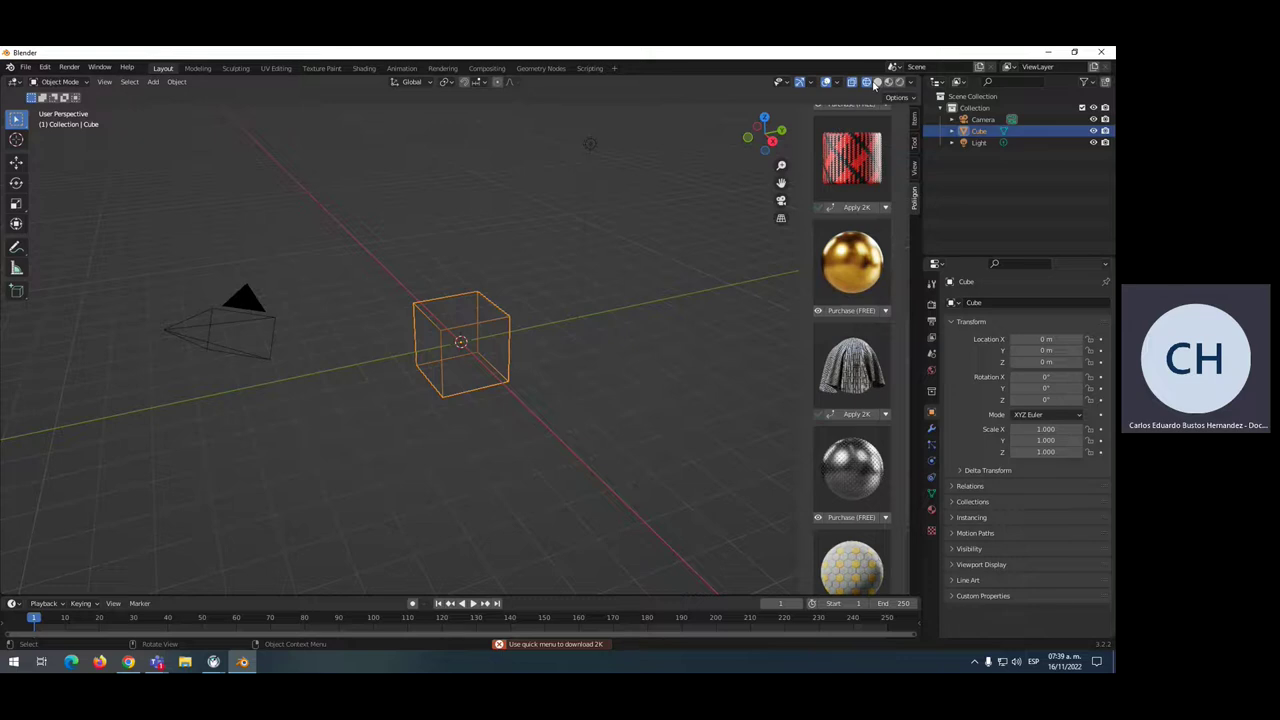
left_click(877, 83)
left_click(889, 83)
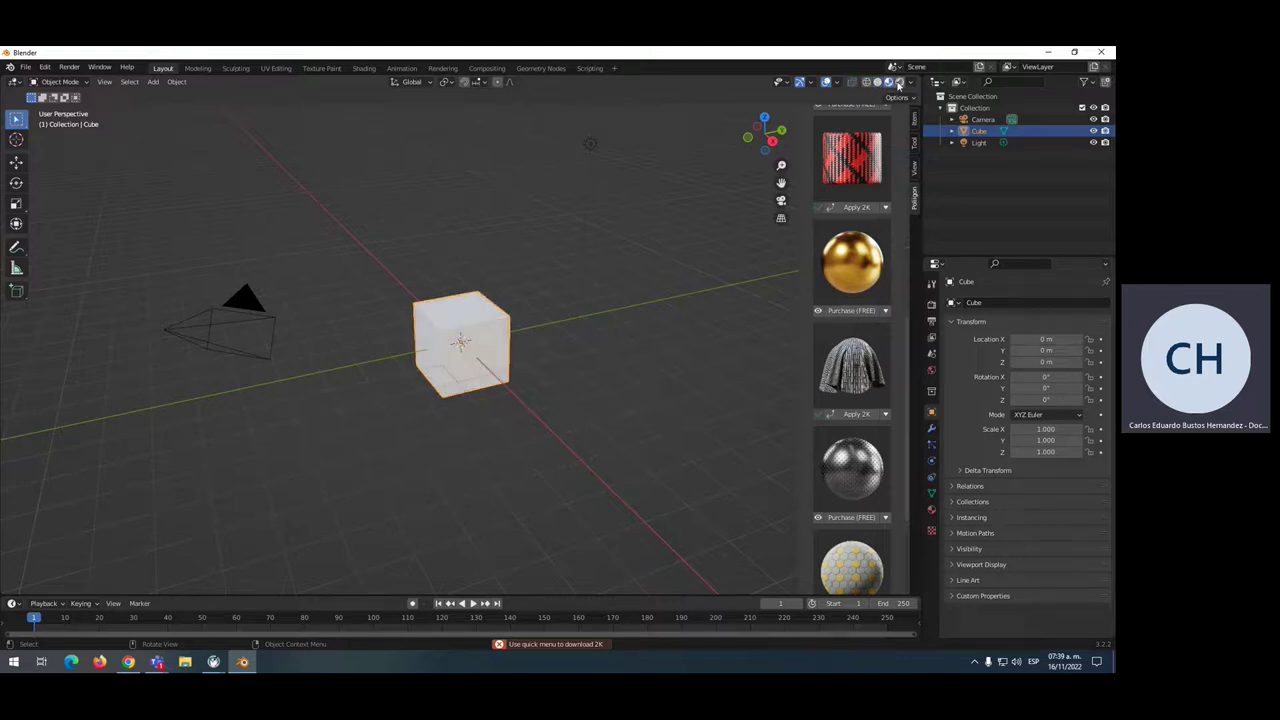
left_click(899, 83)
left_click(877, 83)
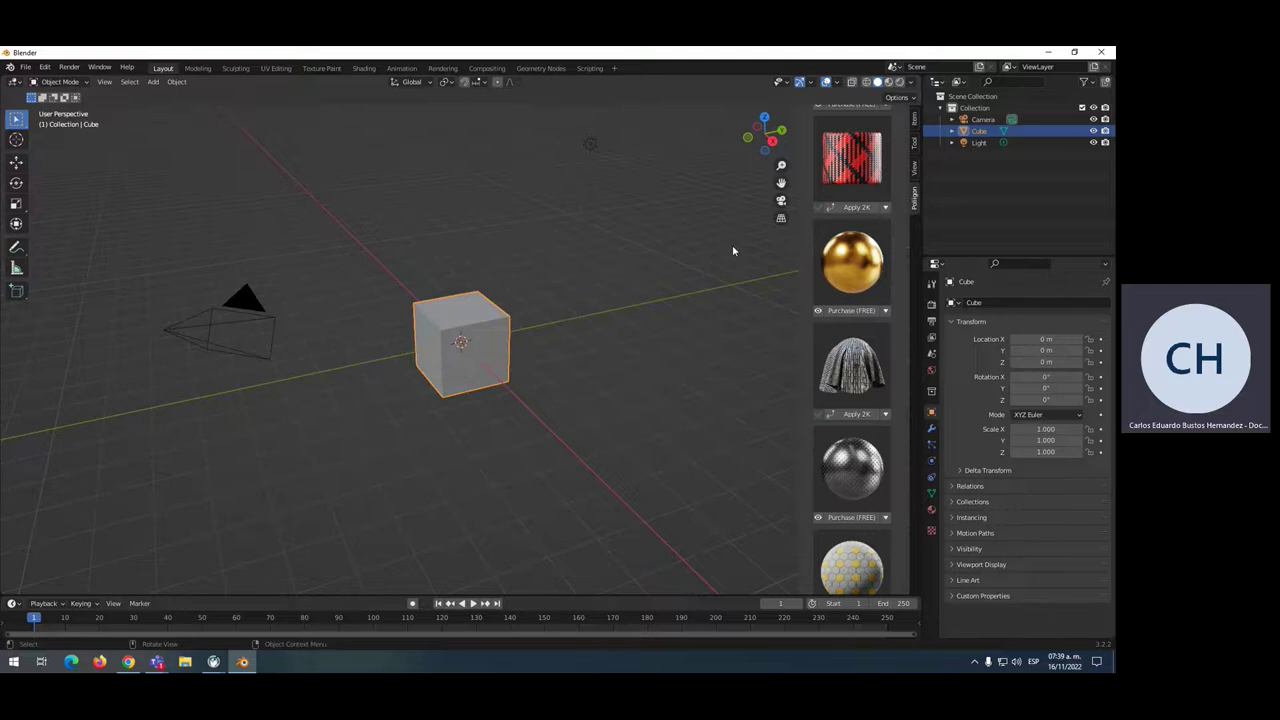
Try the red texture at 2K, send the error report, and switch to Material Preview
left_click(840, 208)
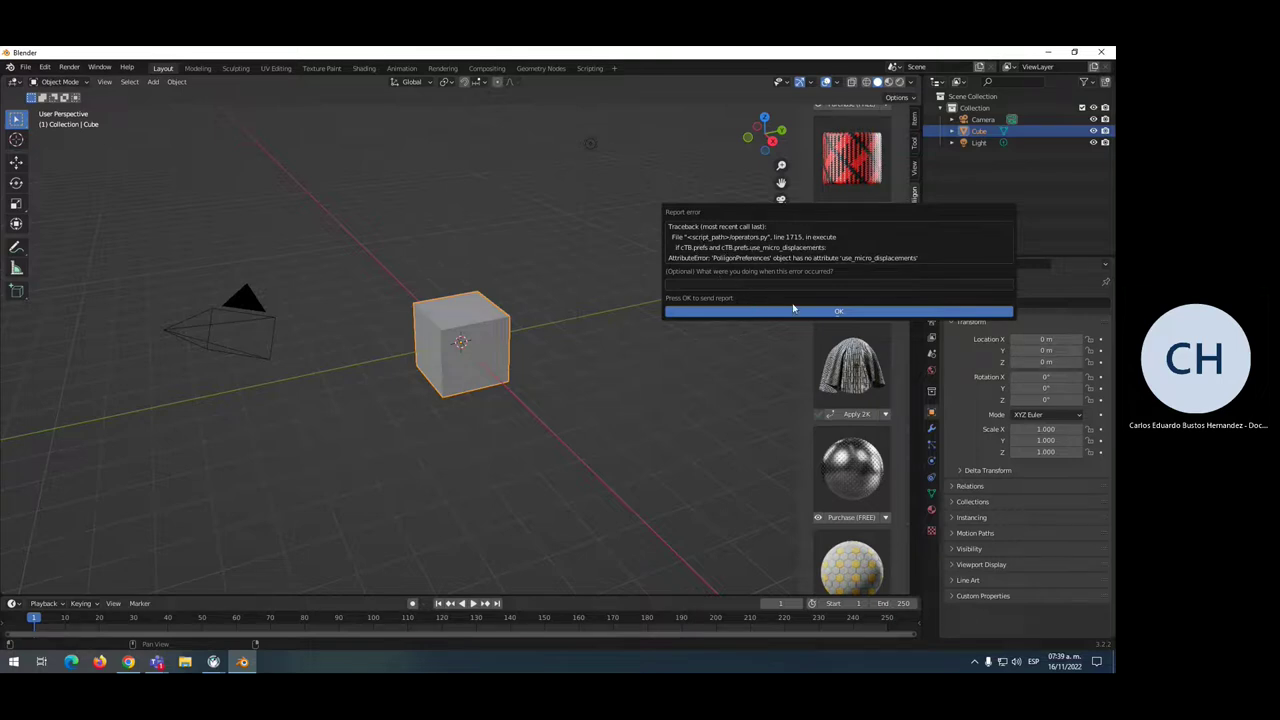
left_click(820, 311)
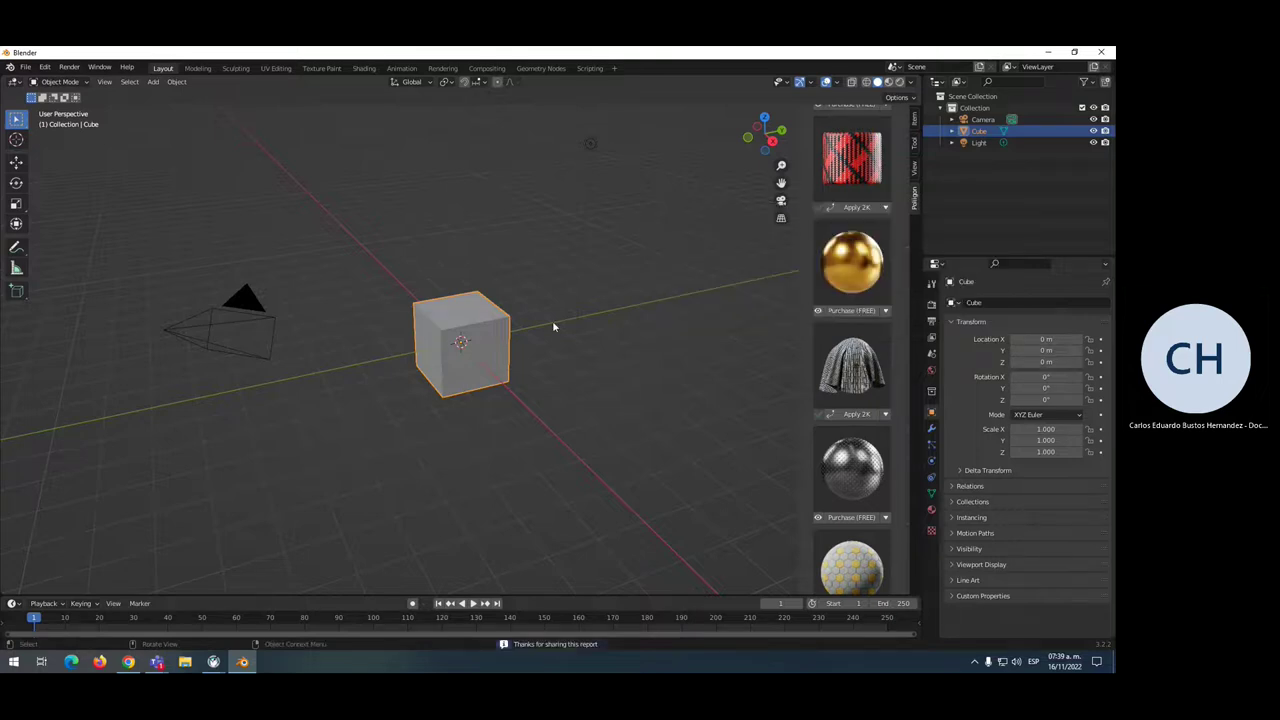
left_click(888, 84)
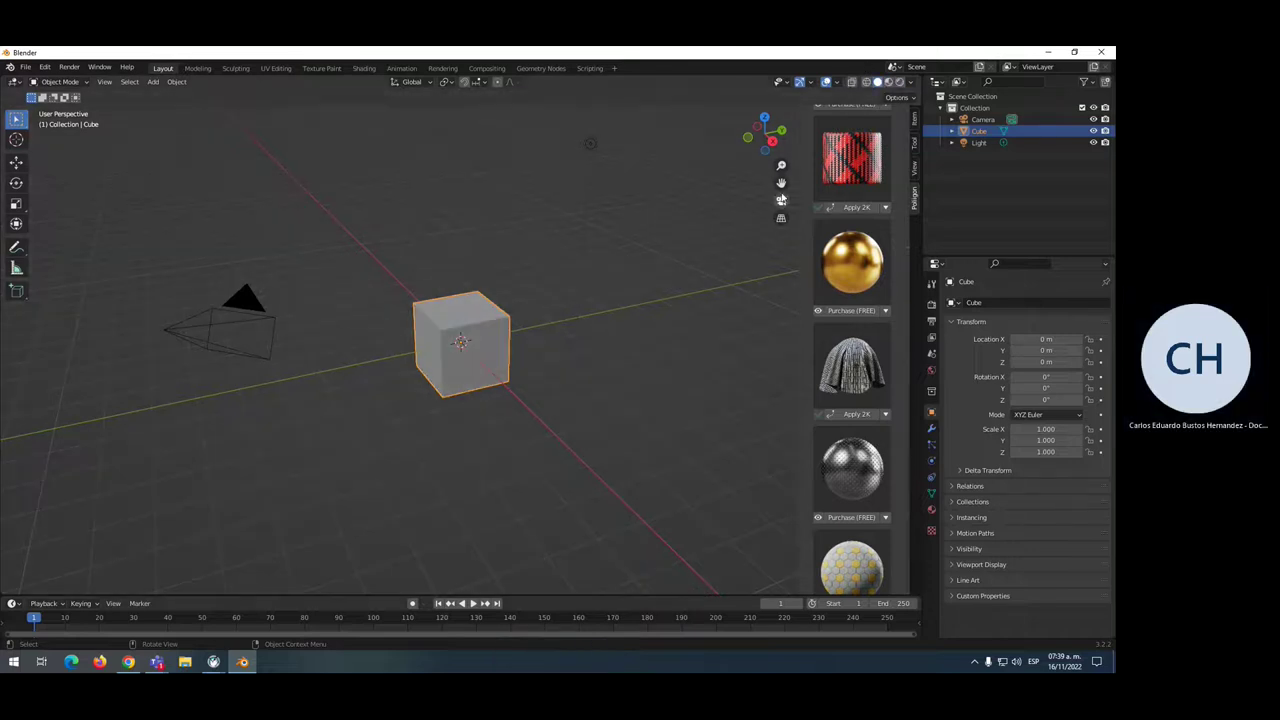
View the scene through the camera, then jump to top and back views with the gizmo
left_click(781, 200)
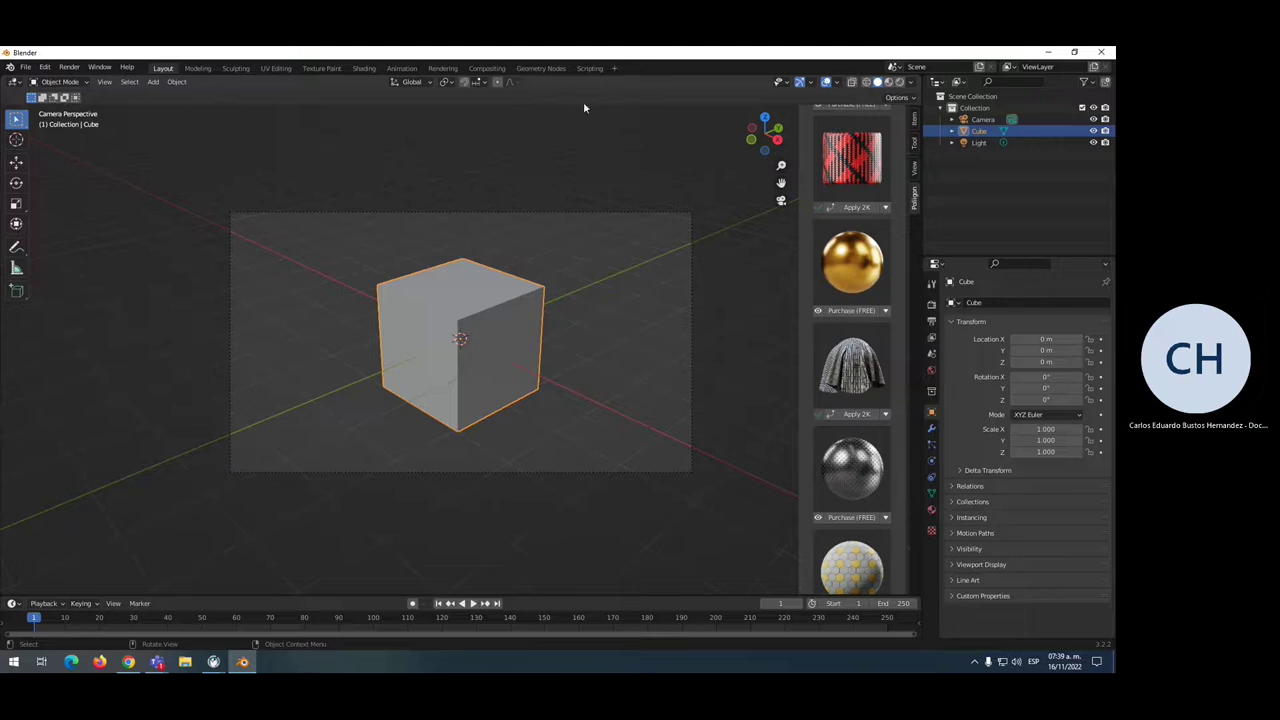
left_click(694, 291)
mouse_move(694, 291)
middle_mouse_down()
mouse_move(642, 264)
mouse_move(565, 287)
middle_mouse_up()
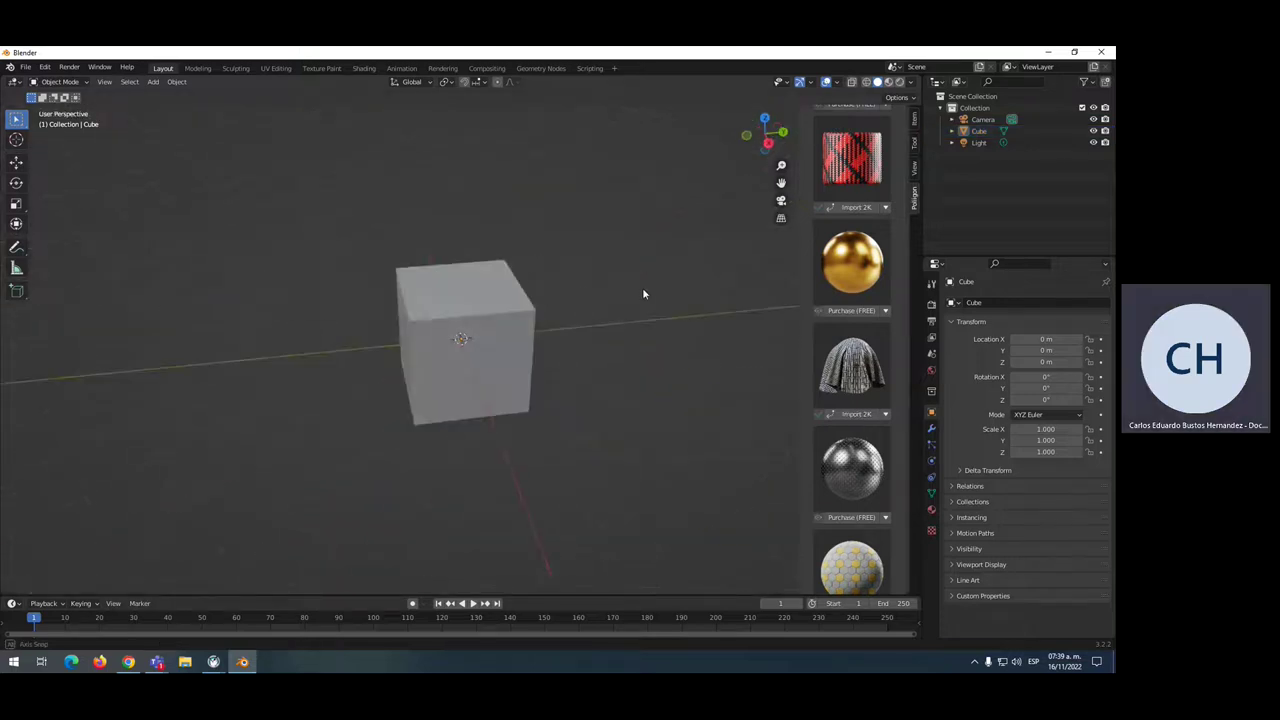
left_click(764, 119)
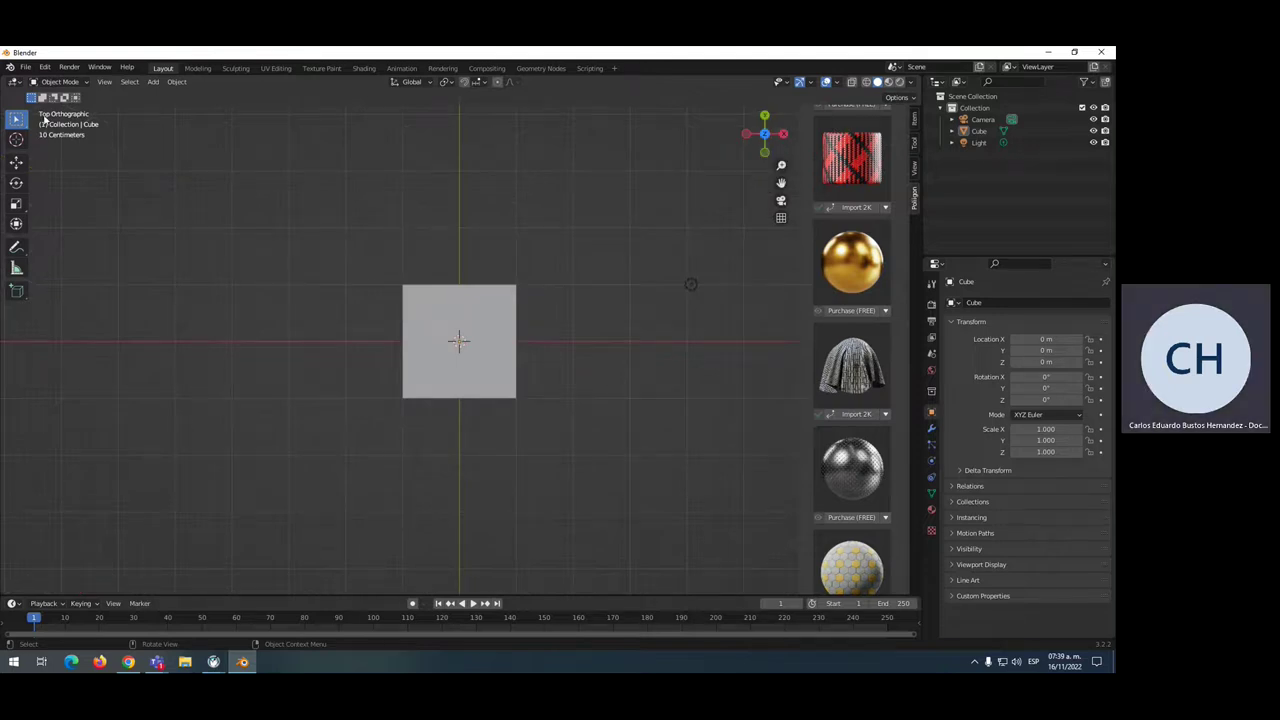
left_click_drag(764, 119, 768, 151)
left_click(768, 151)
left_click(762, 146)
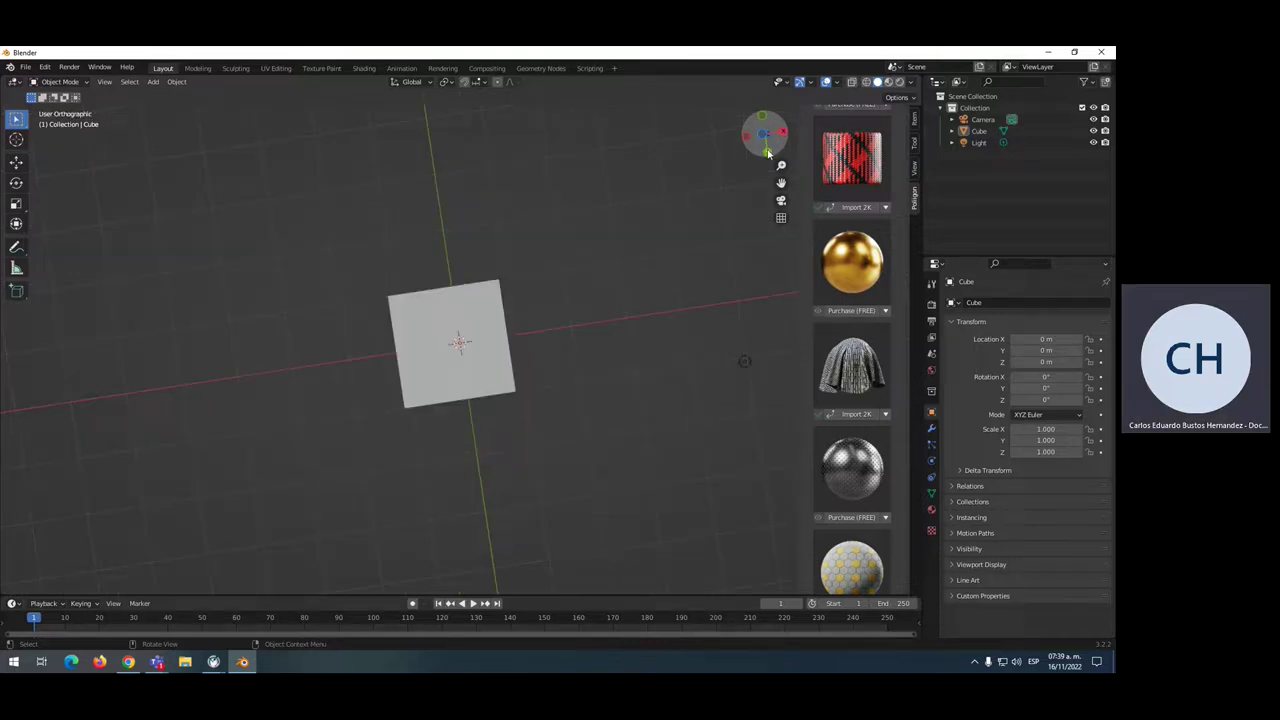
Orbit and zoom around the cube, selecting the light and then the camera
mouse_move(767, 152)
left_mouse_down()
mouse_move(614, 321)
mouse_move(574, 326)
mouse_move(533, 371)
left_mouse_up()
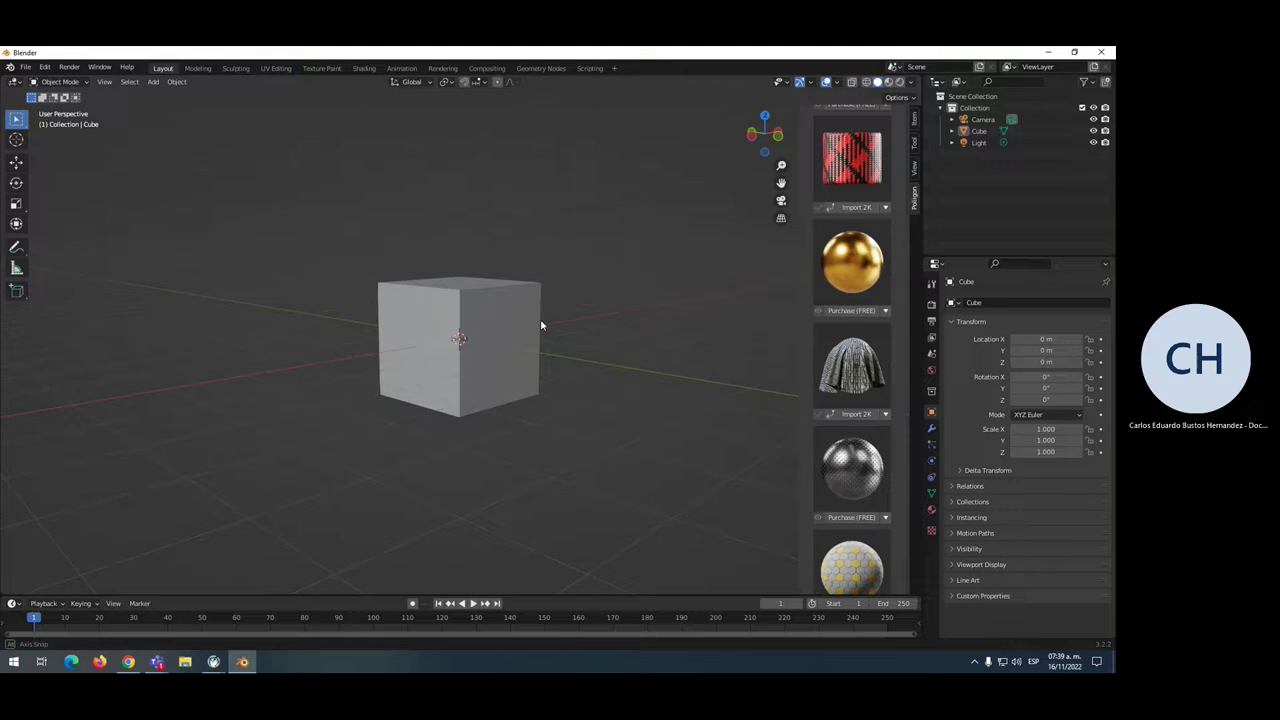
scroll(540, 325, "down", 3)
mouse_move(560, 346)
middle_mouse_down()
mouse_move(570, 311)
mouse_move(568, 326)
mouse_move(596, 307)
mouse_move(571, 288)
middle_mouse_up()
left_click(490, 158)
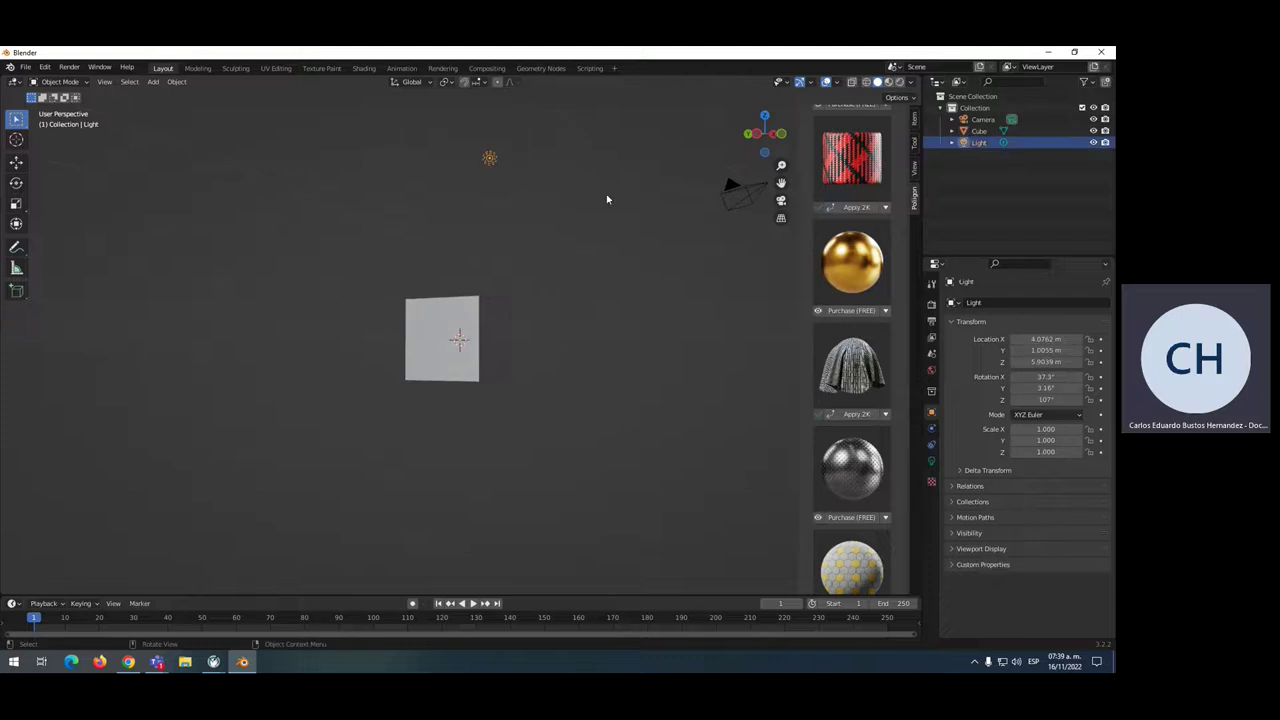
mouse_move(509, 231)
middle_mouse_down()
mouse_move(566, 320)
mouse_move(546, 329)
mouse_move(574, 349)
mouse_move(564, 318)
middle_mouse_up()
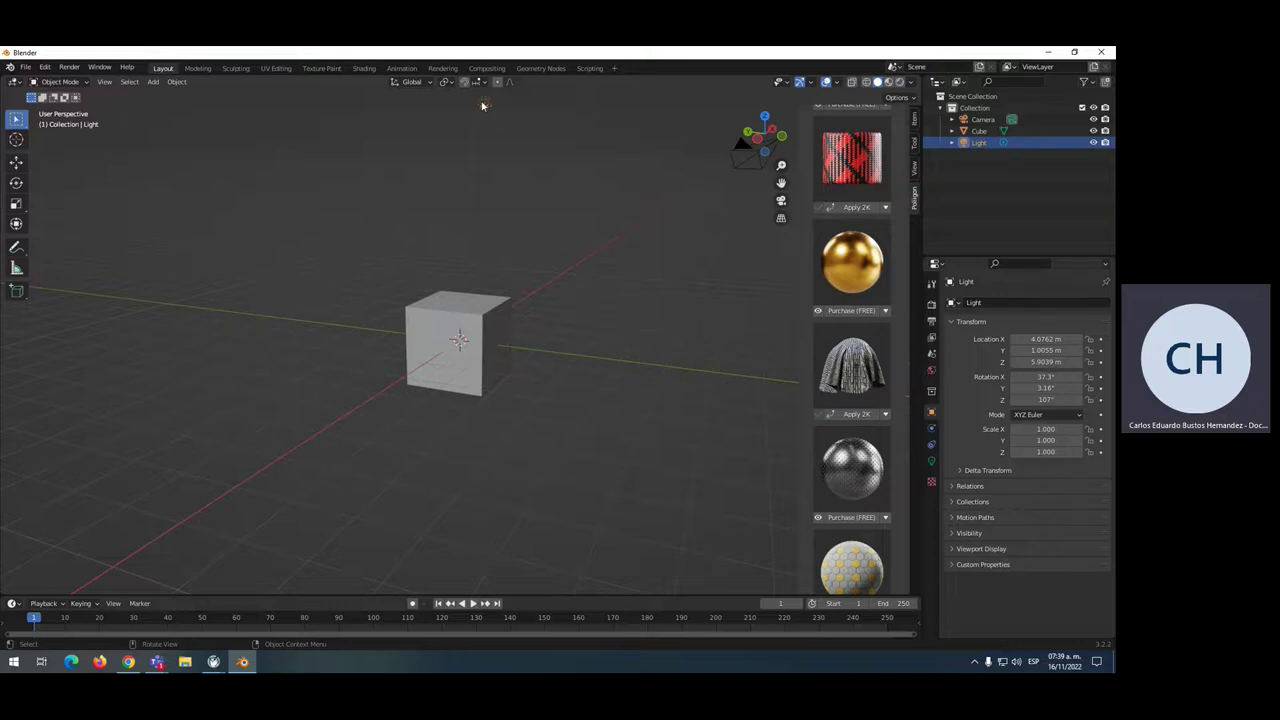
mouse_move(515, 194)
middle_mouse_down()
mouse_move(494, 206)
mouse_move(689, 169)
middle_mouse_up()
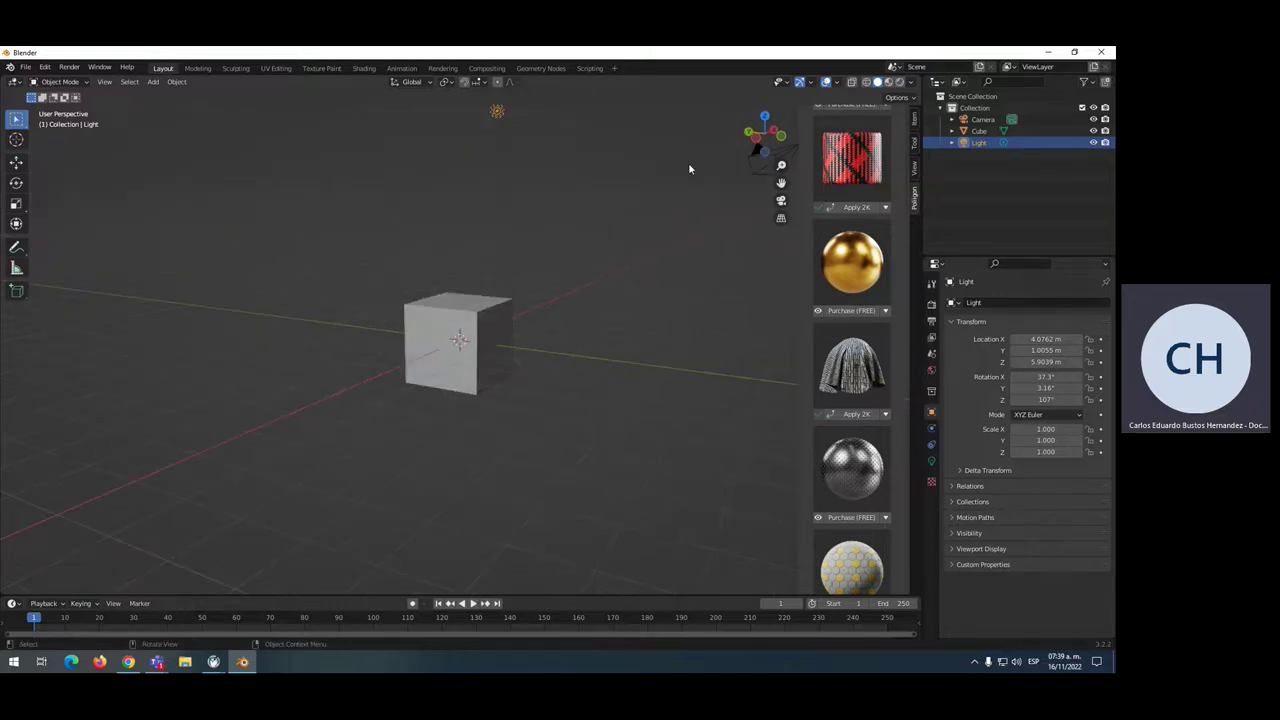
left_click(755, 172)
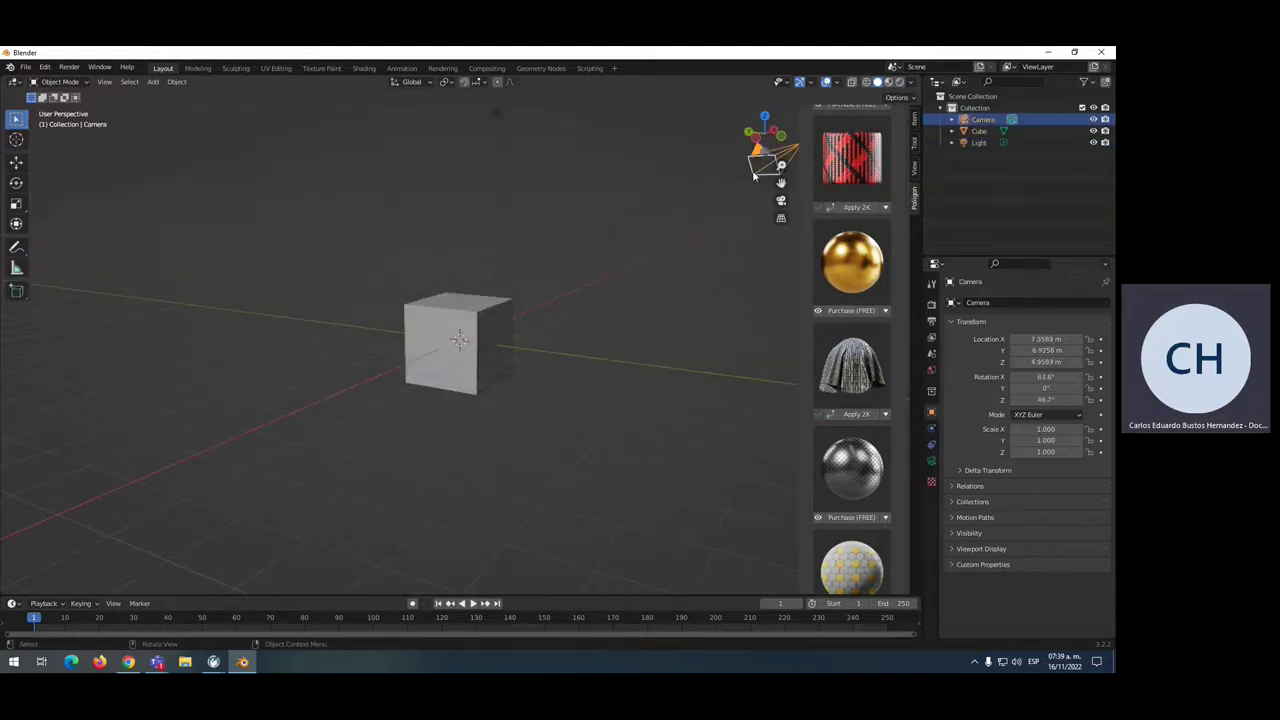
Step through front and top views with Numpad 1, 4, 8, 7, toggling perspective with Numpad 5
key("KP_1")
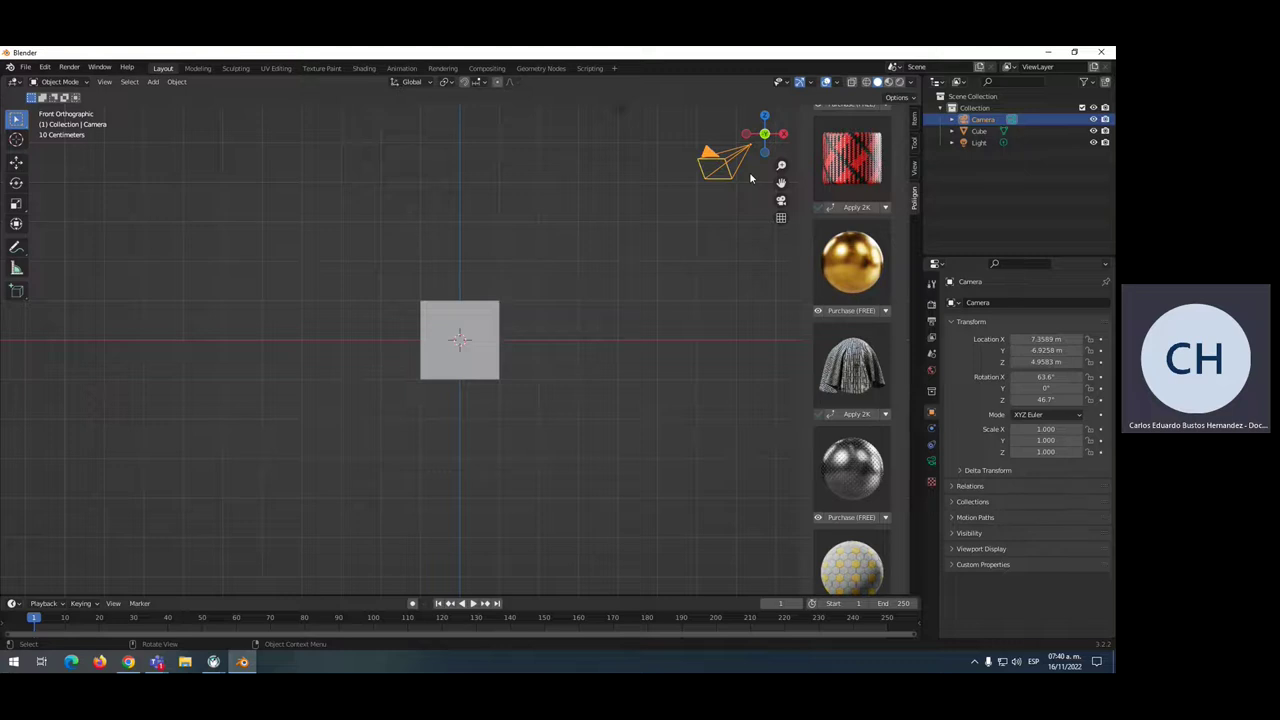
key("KP_8")
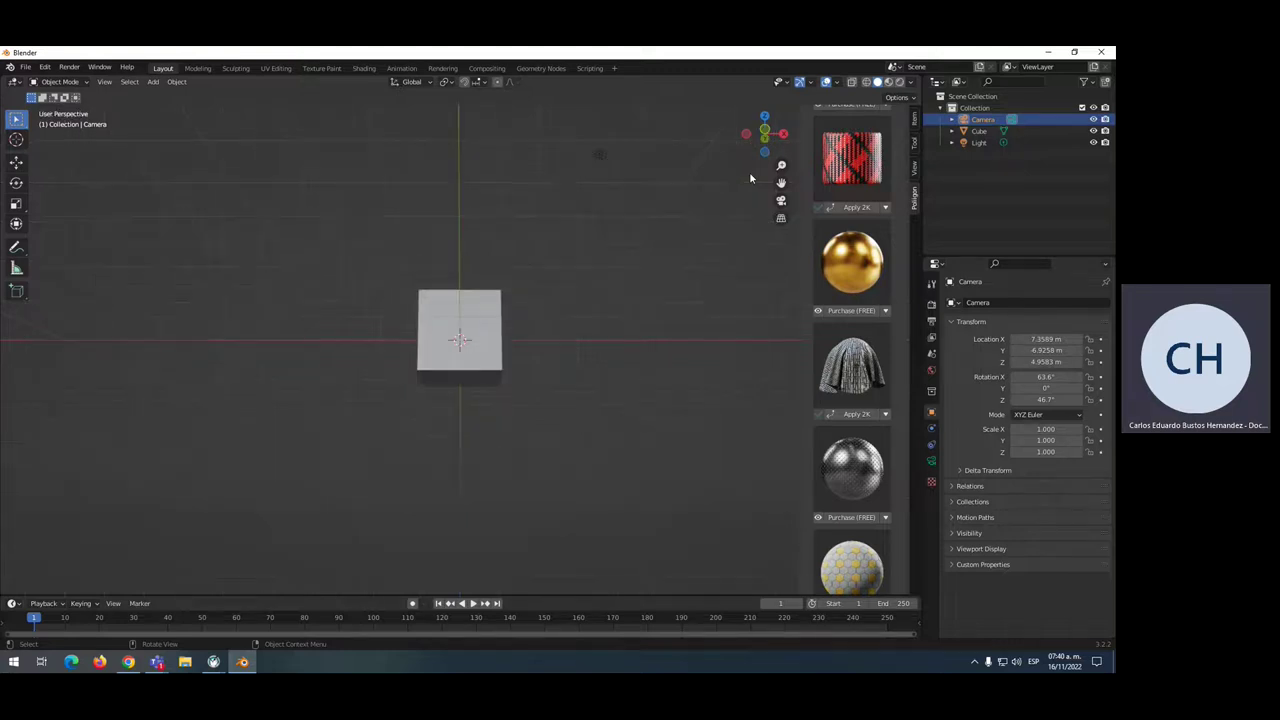
key("KP_1")
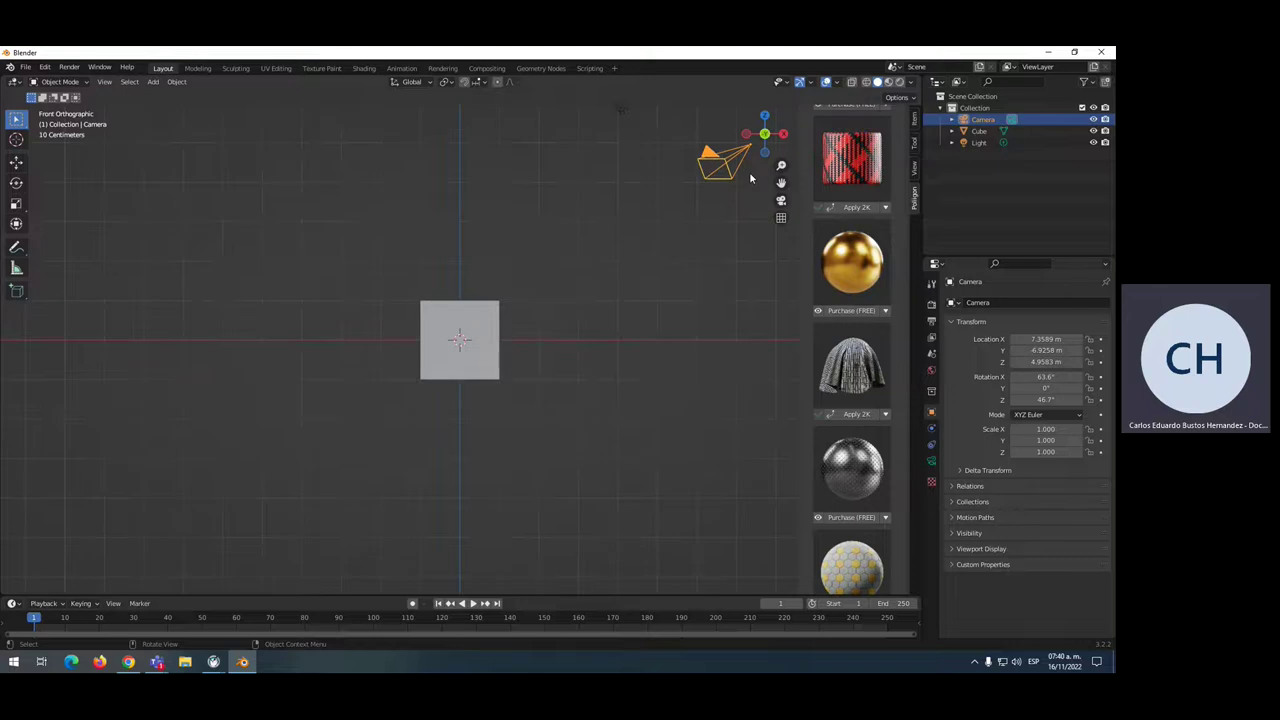
key("KP_4")
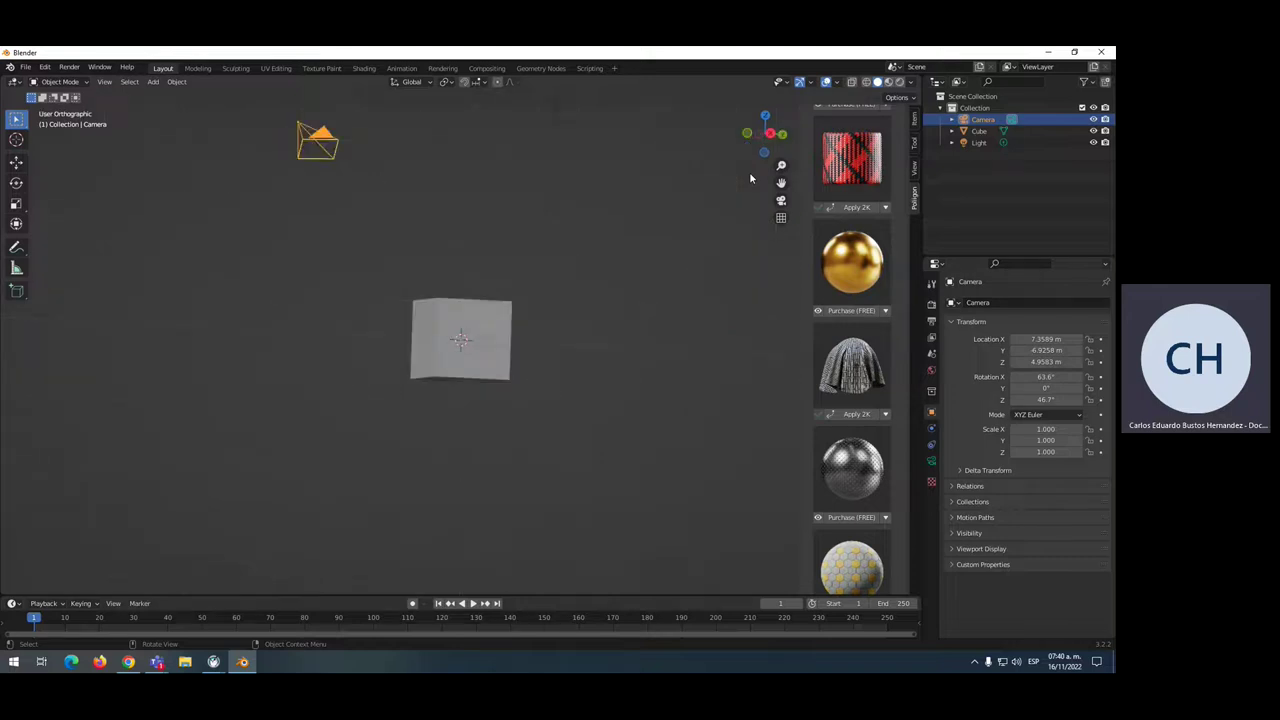
key("KP_8")
key("KP_5")
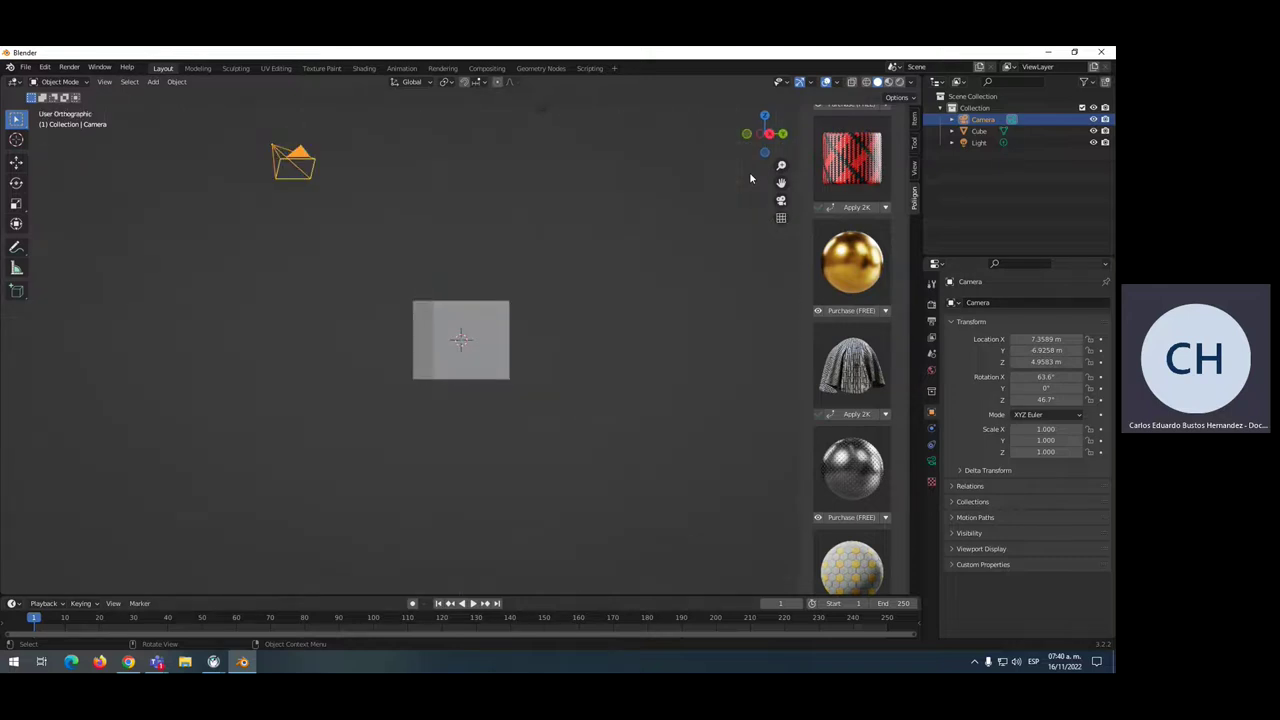
key("KP_4")
key("KP_8")
key("KP_7")
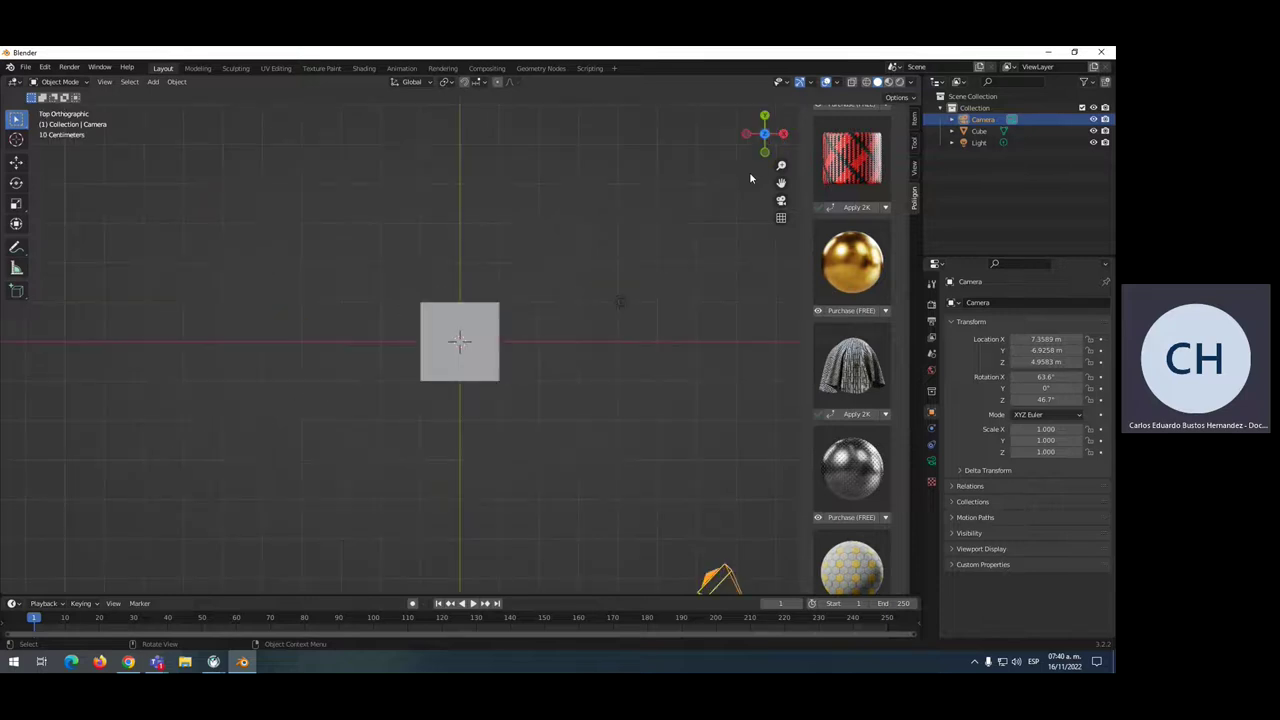
key("KP_5")
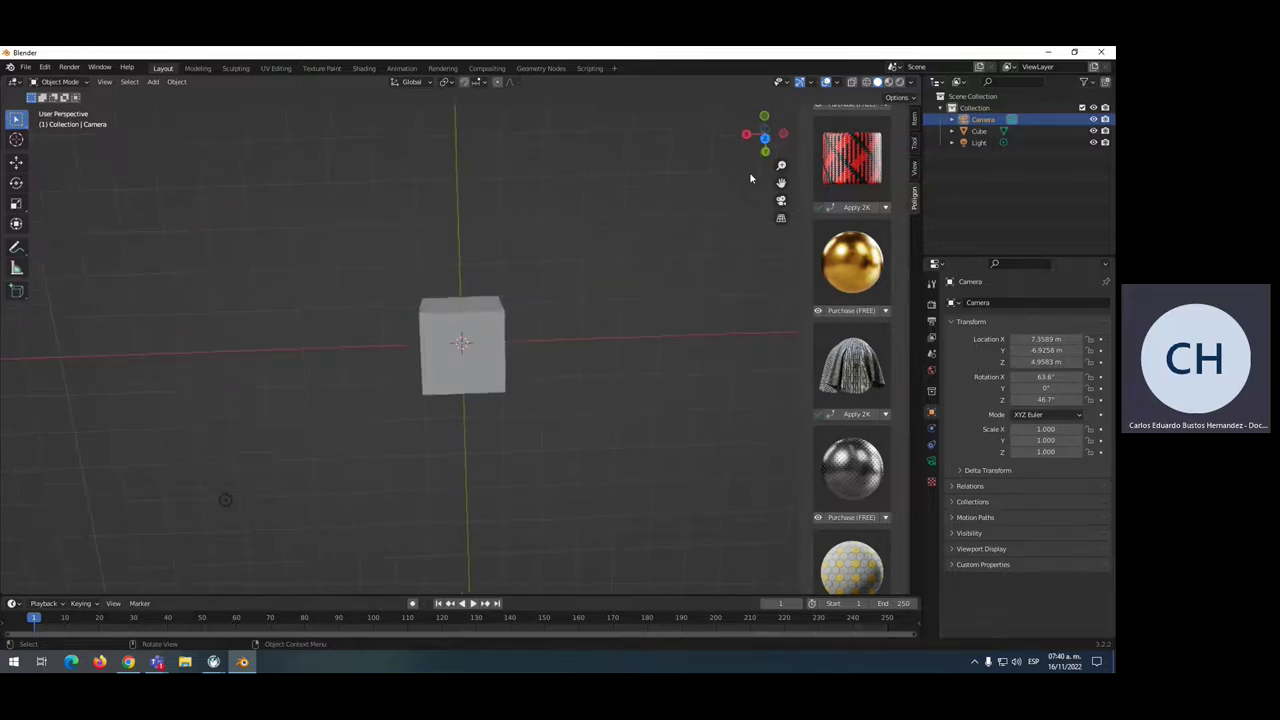
Switch between camera and front views, ending on a perspective front view of the cube
key("KP_0")
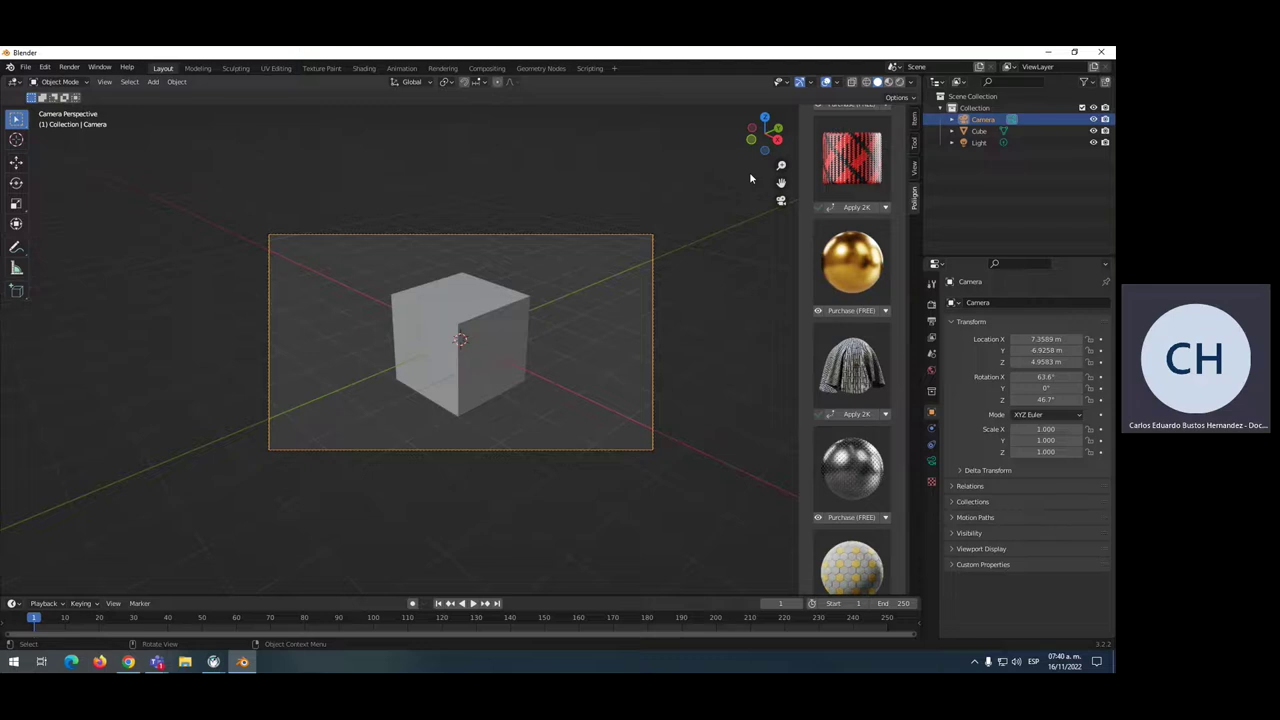
key("KP_1")
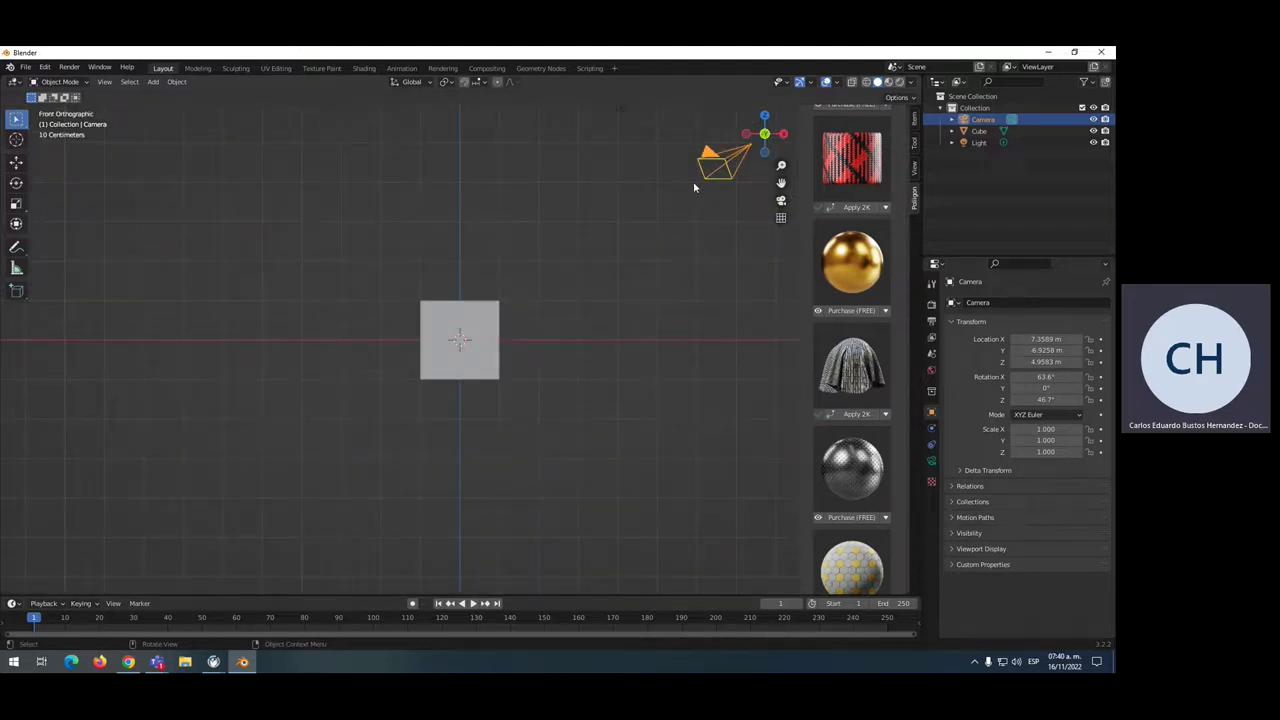
key("KP_0")
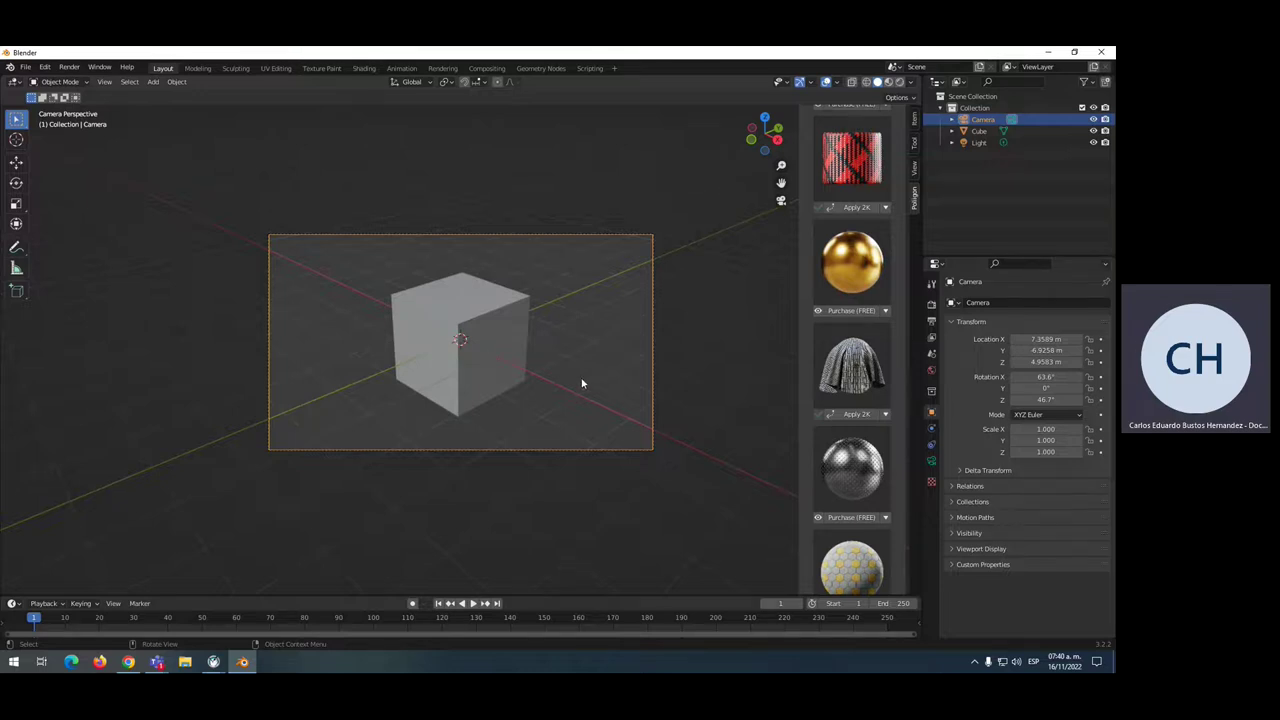
key("KP_1")
key("KP_5")
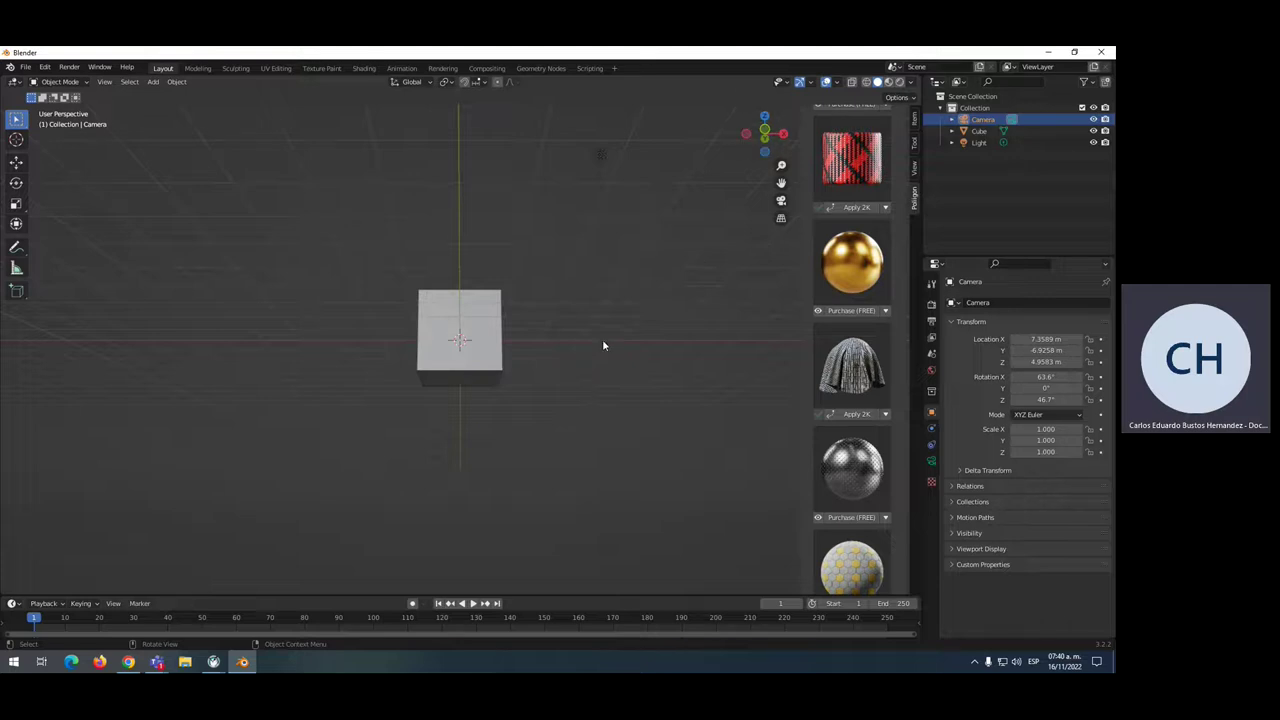
mouse_move(602, 339)
middle_mouse_down()
mouse_move(619, 332)
mouse_move(566, 317)
middle_mouse_up()
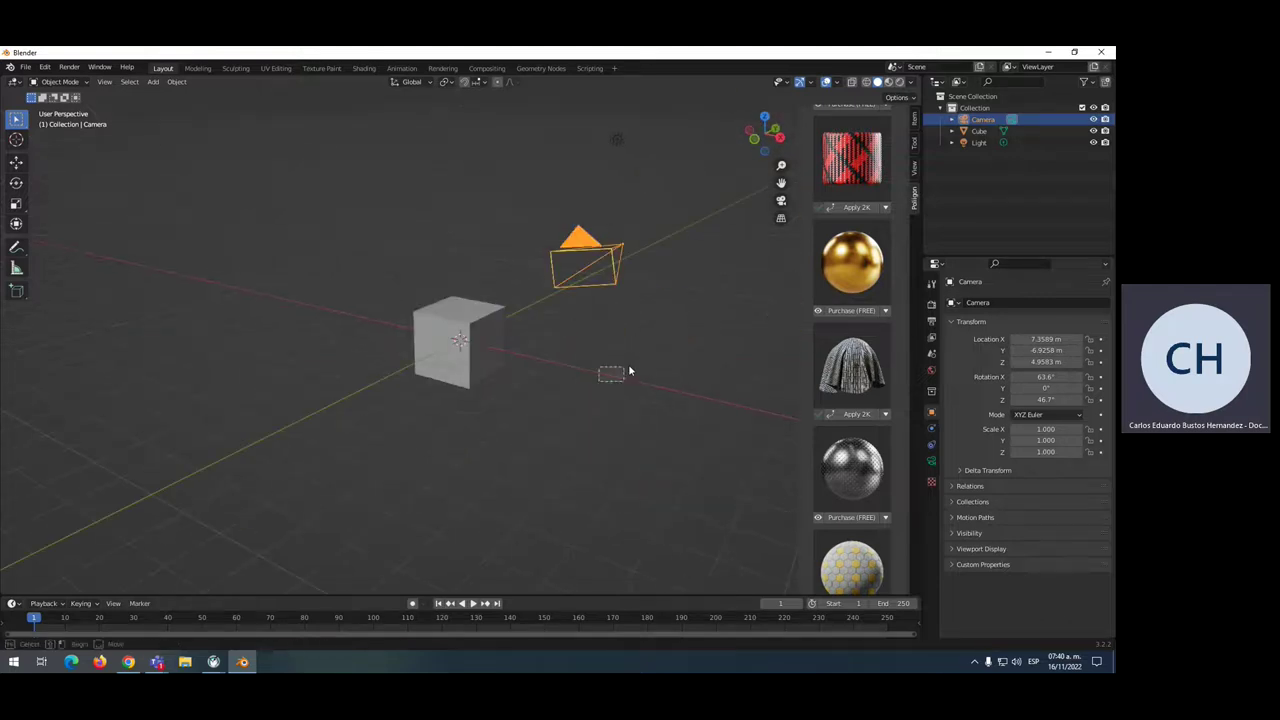
left_click(628, 364)
middle_click_drag(459, 217, 433, 184)
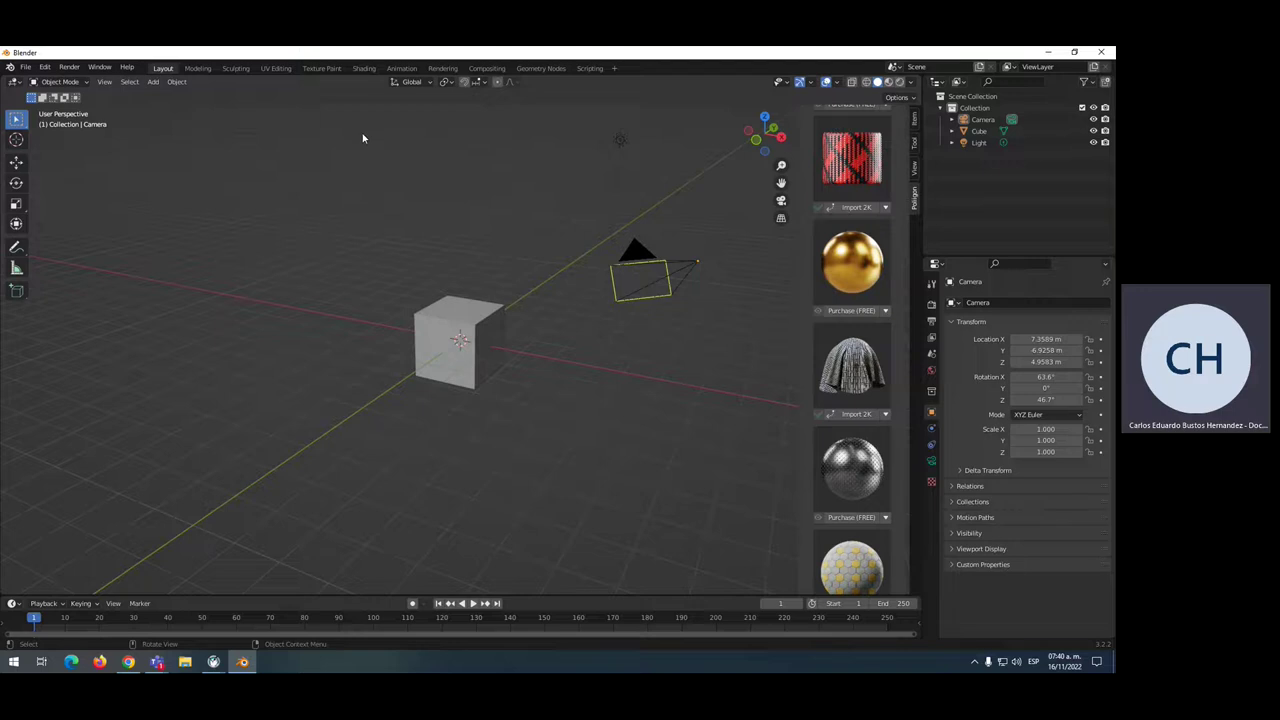
mouse_move(363, 138)
middle_mouse_down()
mouse_move(352, 140)
mouse_move(463, 143)
mouse_move(340, 141)
mouse_move(437, 143)
mouse_move(463, 94)
mouse_move(459, 571)
mouse_move(411, 163)
mouse_move(380, 143)
mouse_move(730, 124)
middle_mouse_up()
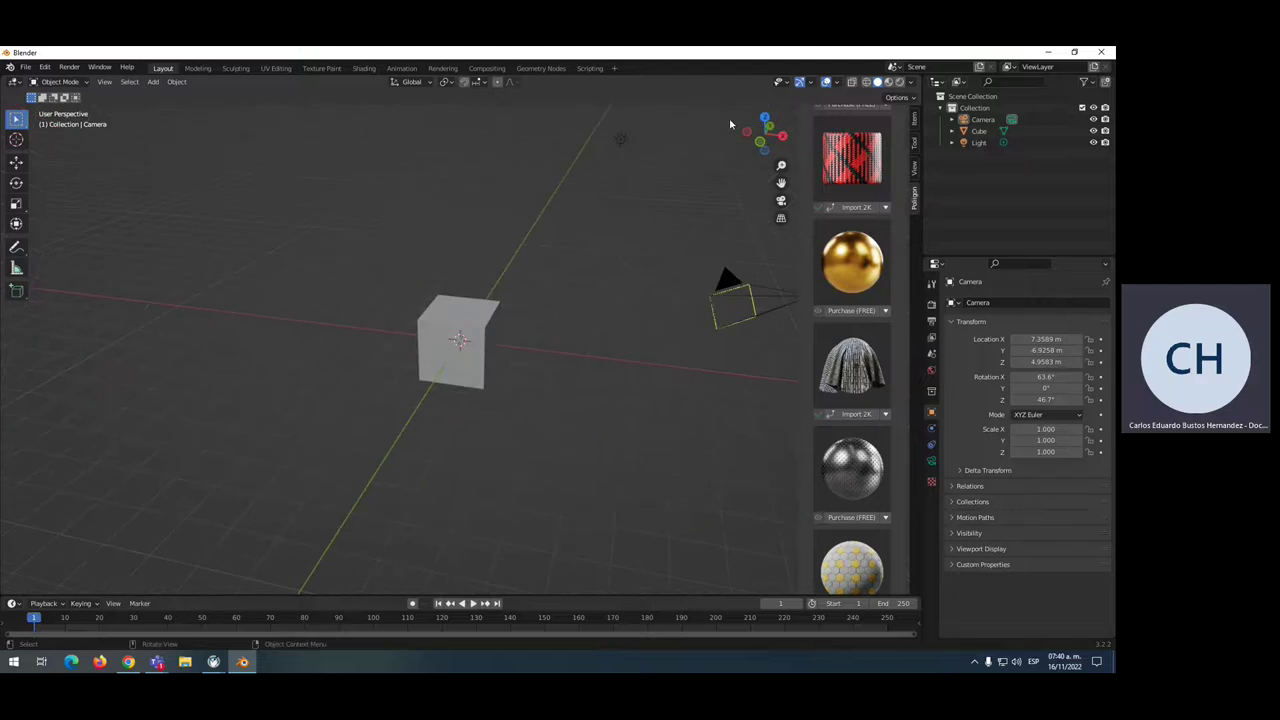
left_click(764, 121)
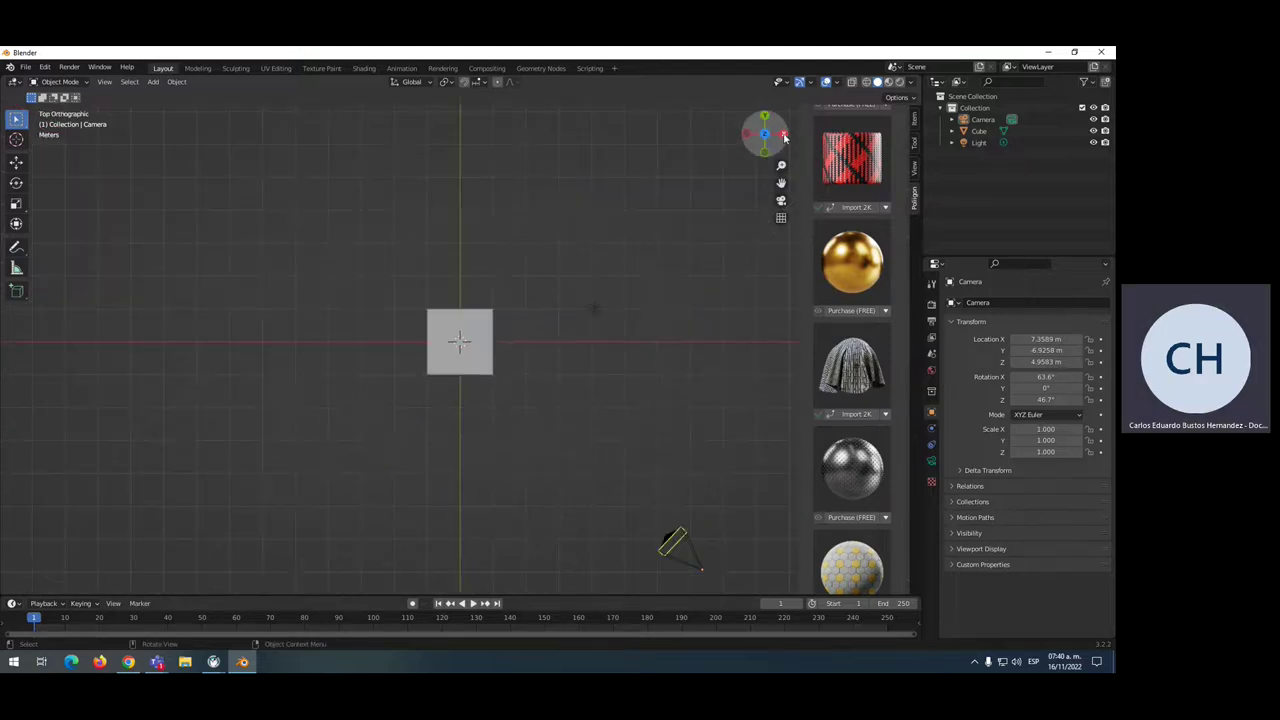
left_click(784, 136)
left_click(768, 153)
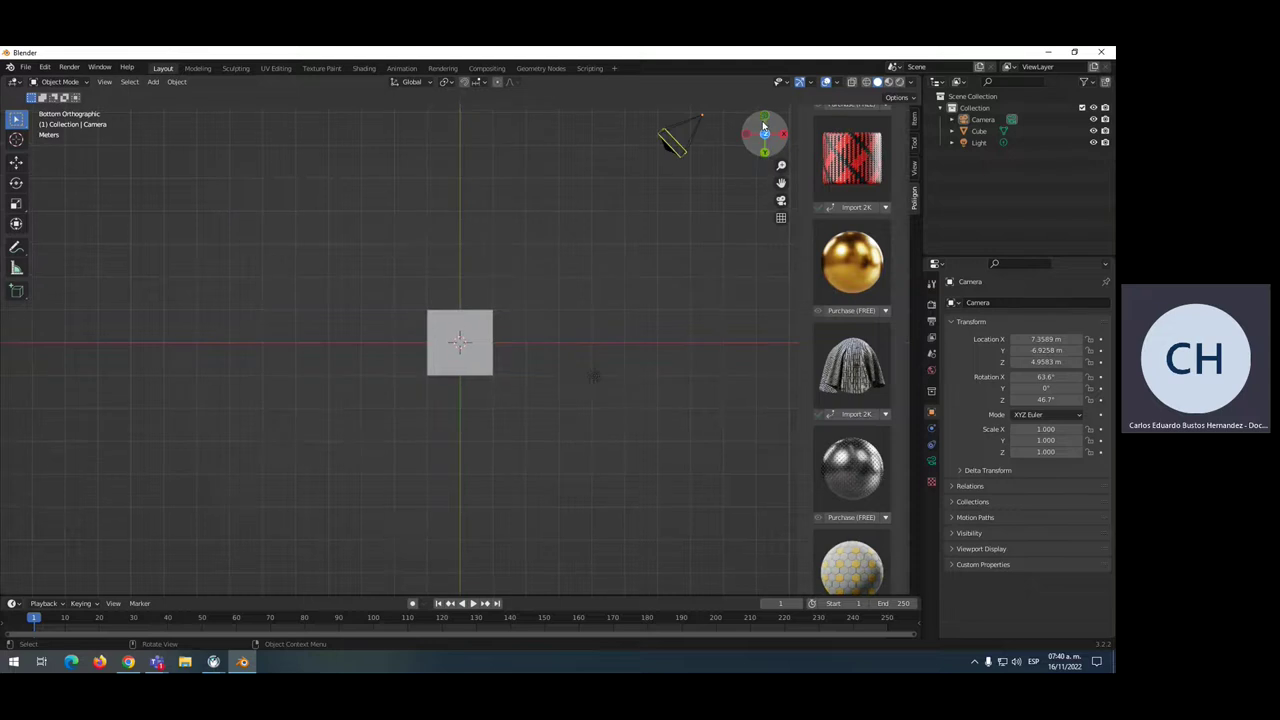
mouse_move(765, 128)
left_mouse_down()
mouse_move(608, 234)
mouse_move(563, 272)
mouse_move(552, 305)
mouse_move(630, 284)
mouse_move(617, 284)
left_mouse_up()
Zoom in and out and pan the viewport around the cube
scroll(508, 329, "down", 2)
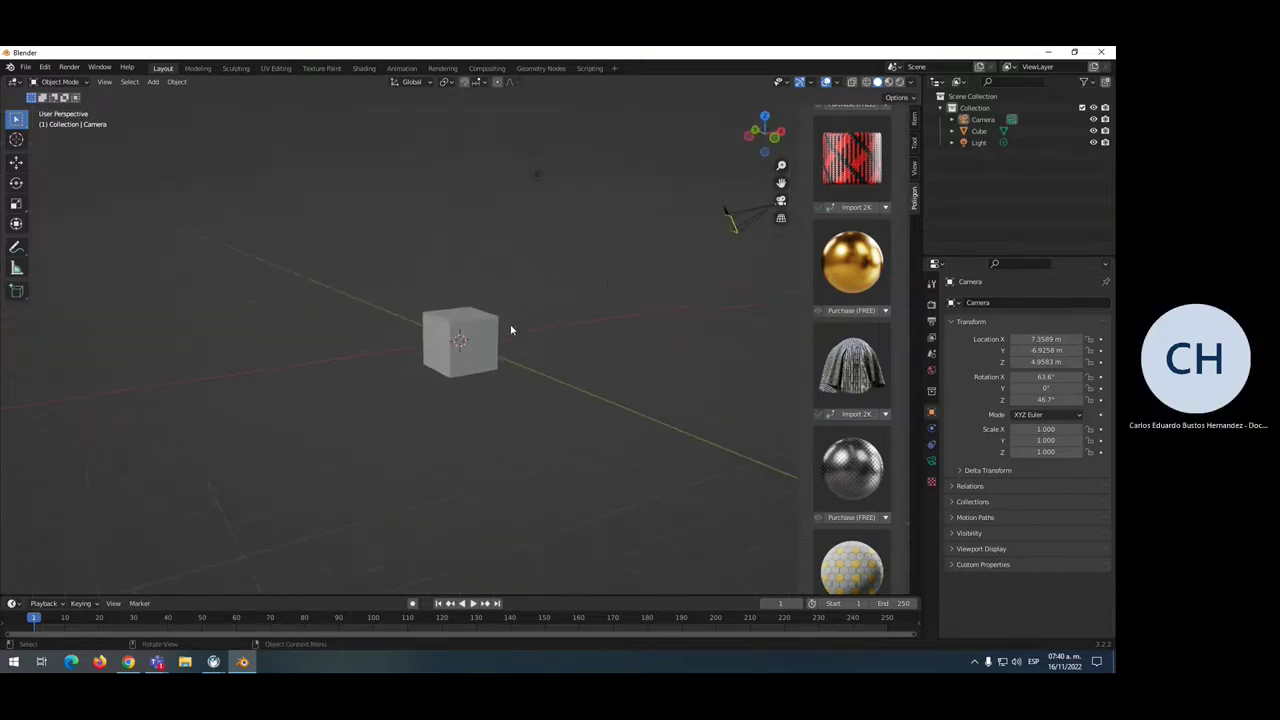
scroll(494, 340, "up", 3)
scroll(493, 323, "up", 5)
scroll(493, 323, "down", 5)
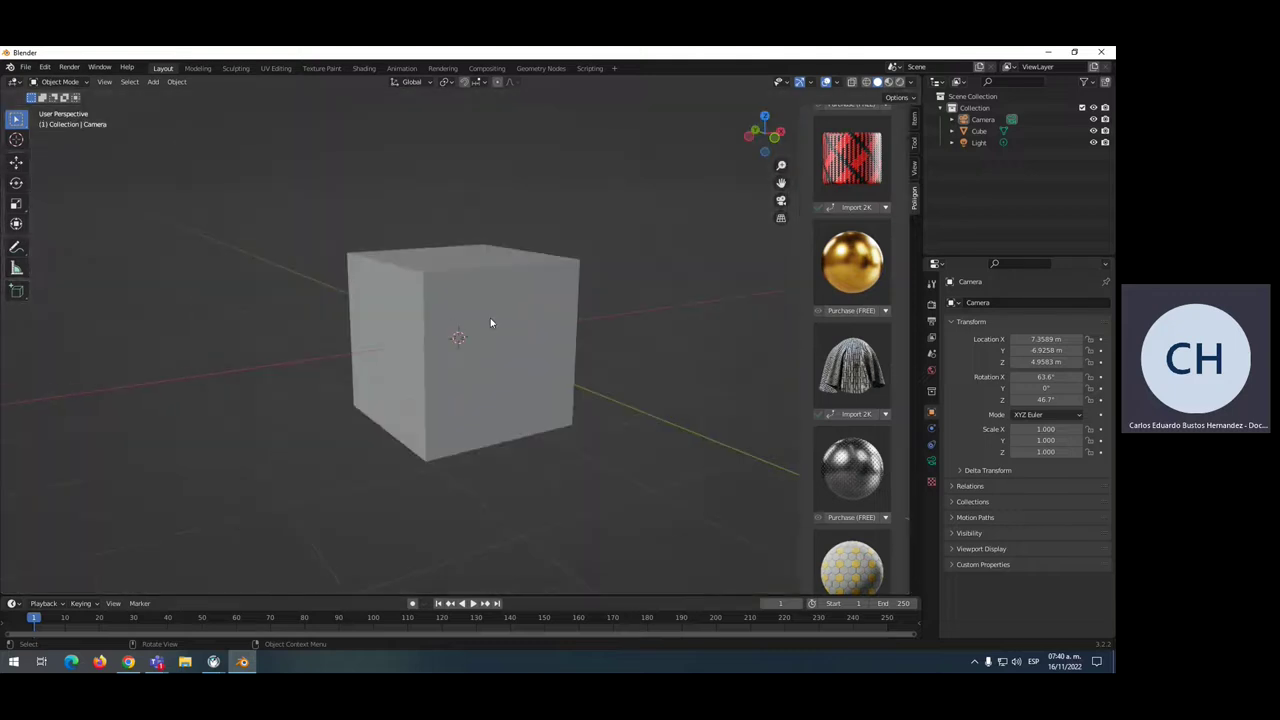
scroll(492, 322, "down", 3)
scroll(492, 322, "up", 5)
scroll(491, 322, "down", 2)
scroll(491, 322, "down", 3)
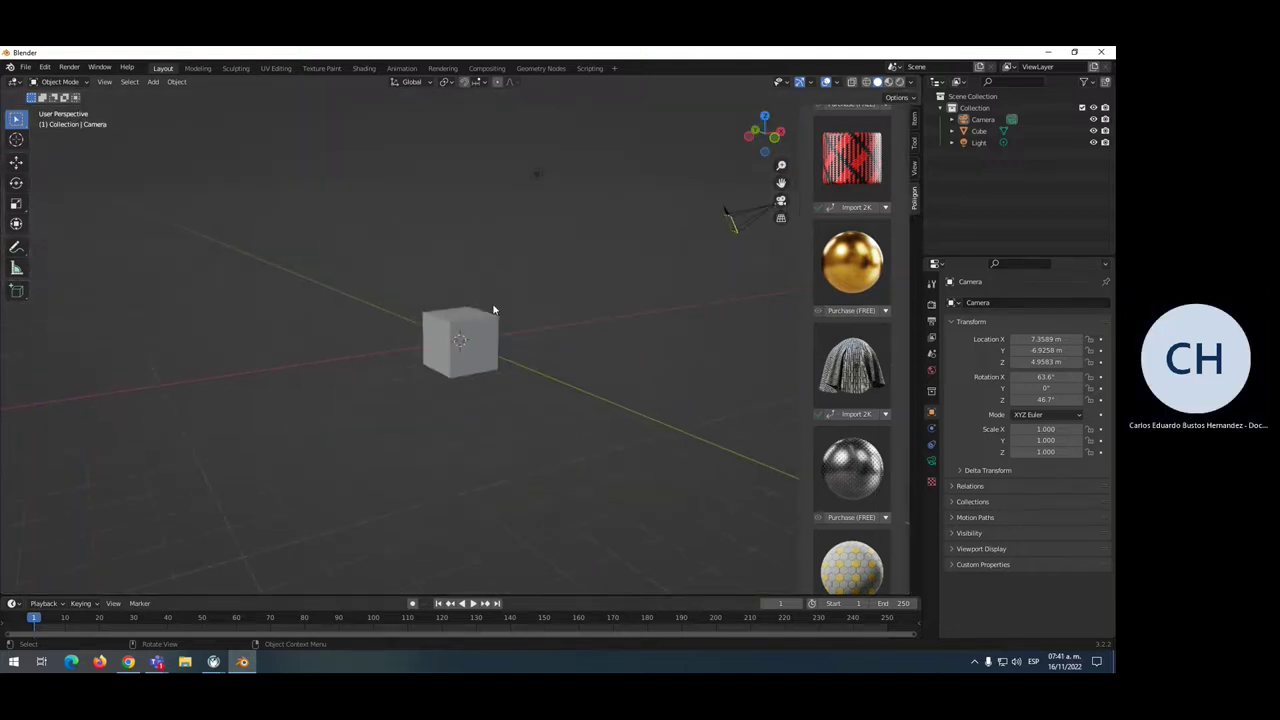
mouse_move(457, 289)
middle_mouse_down("shift")
mouse_move(466, 177)
mouse_move(452, 318)
mouse_move(443, 352)
mouse_move(457, 186)
mouse_move(417, 377)
mouse_move(429, 286)
mouse_move(420, 329)
mouse_move(417, 214)
mouse_move(437, 571)
mouse_move(414, 114)
mouse_move(423, 509)
mouse_move(423, 329)
mouse_move(457, 358)
middle_mouse_up("shift")
scroll(457, 360, "up", 5)
scroll(457, 362, "down", 5)
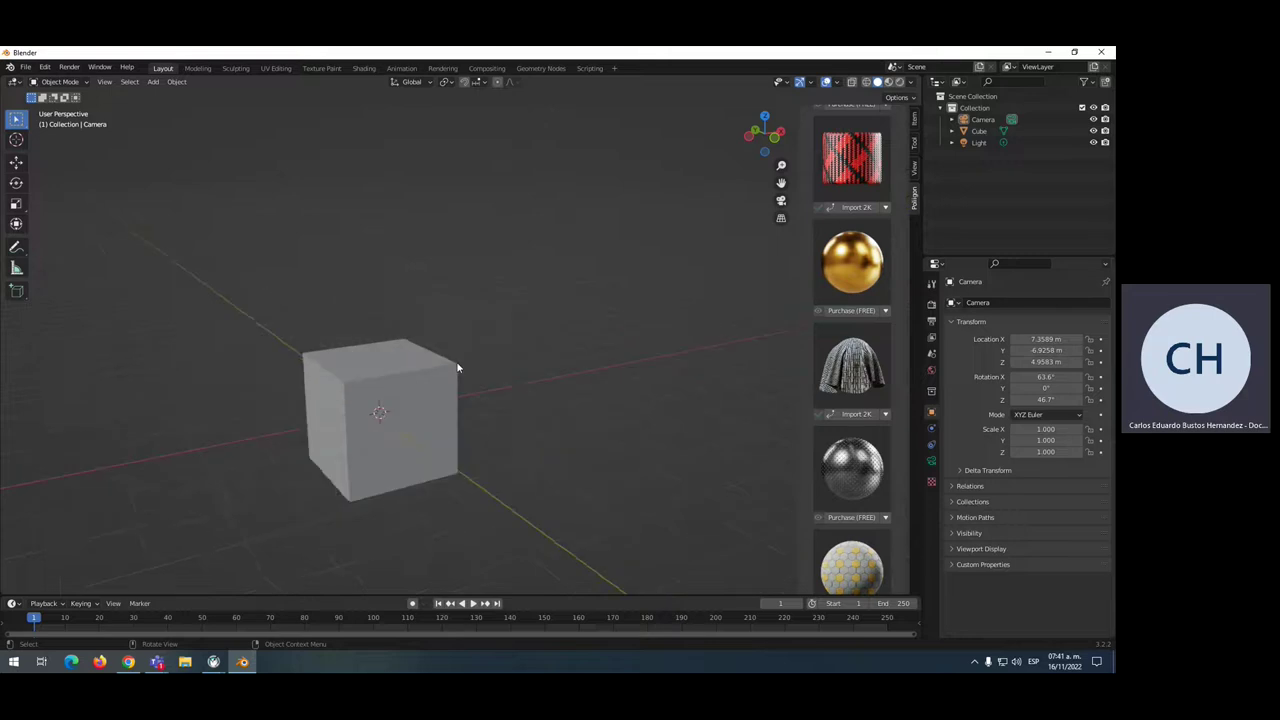
scroll(459, 366, "up", 3)
scroll(459, 366, "down", 5)
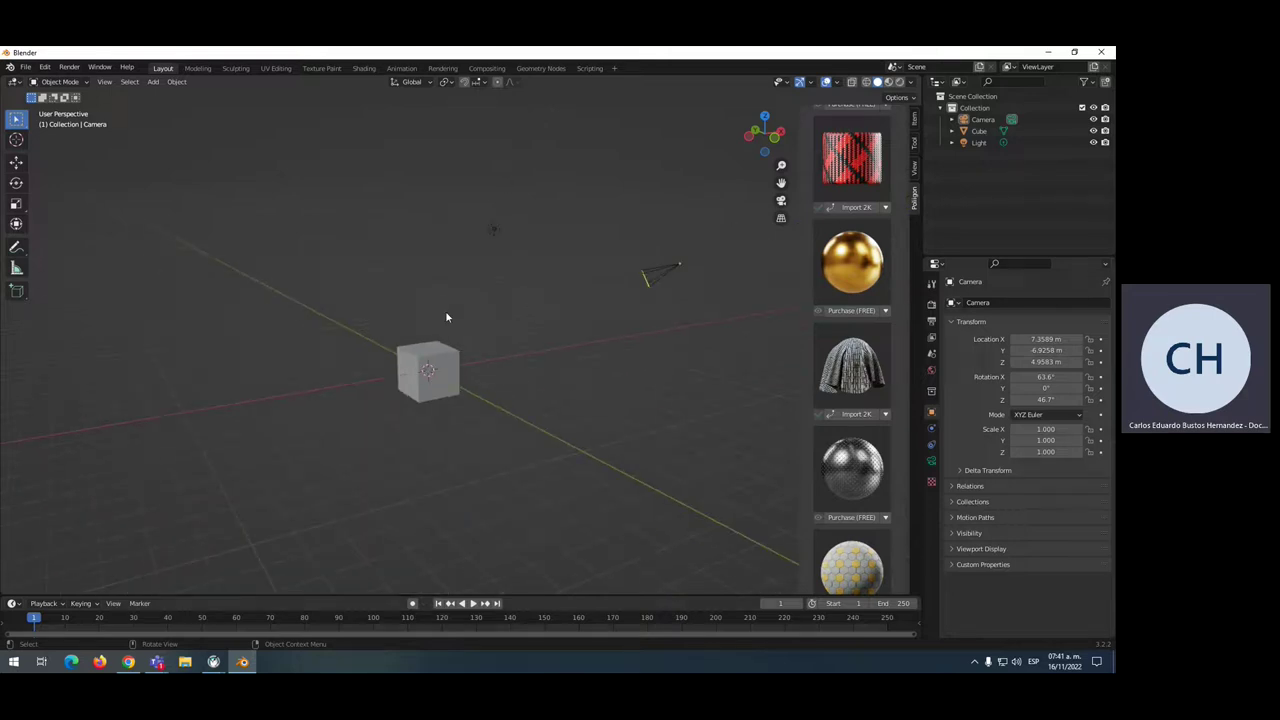
Orbit around the cube, zoom in, and try importing the draped fabric material at 2K
mouse_move(447, 317)
middle_mouse_down()
mouse_move(543, 314)
mouse_move(443, 304)
mouse_move(529, 286)
mouse_move(457, 337)
mouse_move(538, 248)
mouse_move(583, 280)
mouse_move(610, 197)
mouse_move(672, 285)
middle_mouse_up()
scroll(457, 336, "up", 2)
scroll(450, 332, "up", 3)
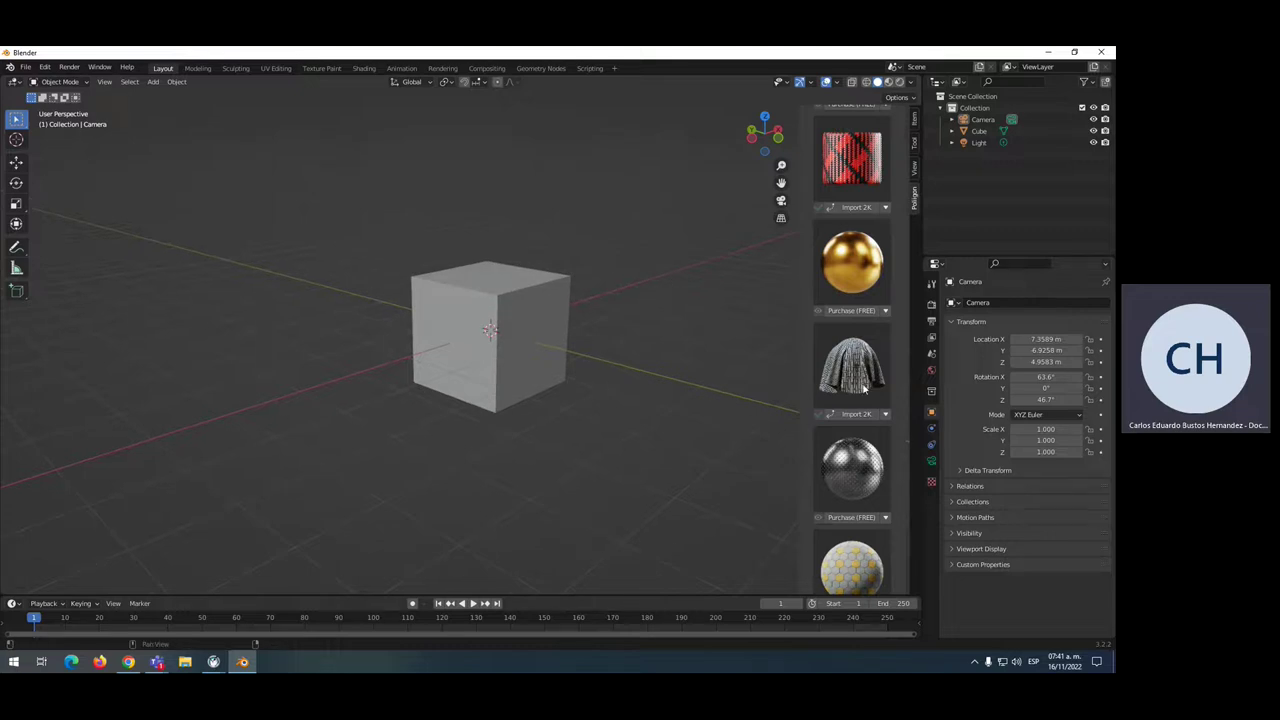
left_click(850, 414)
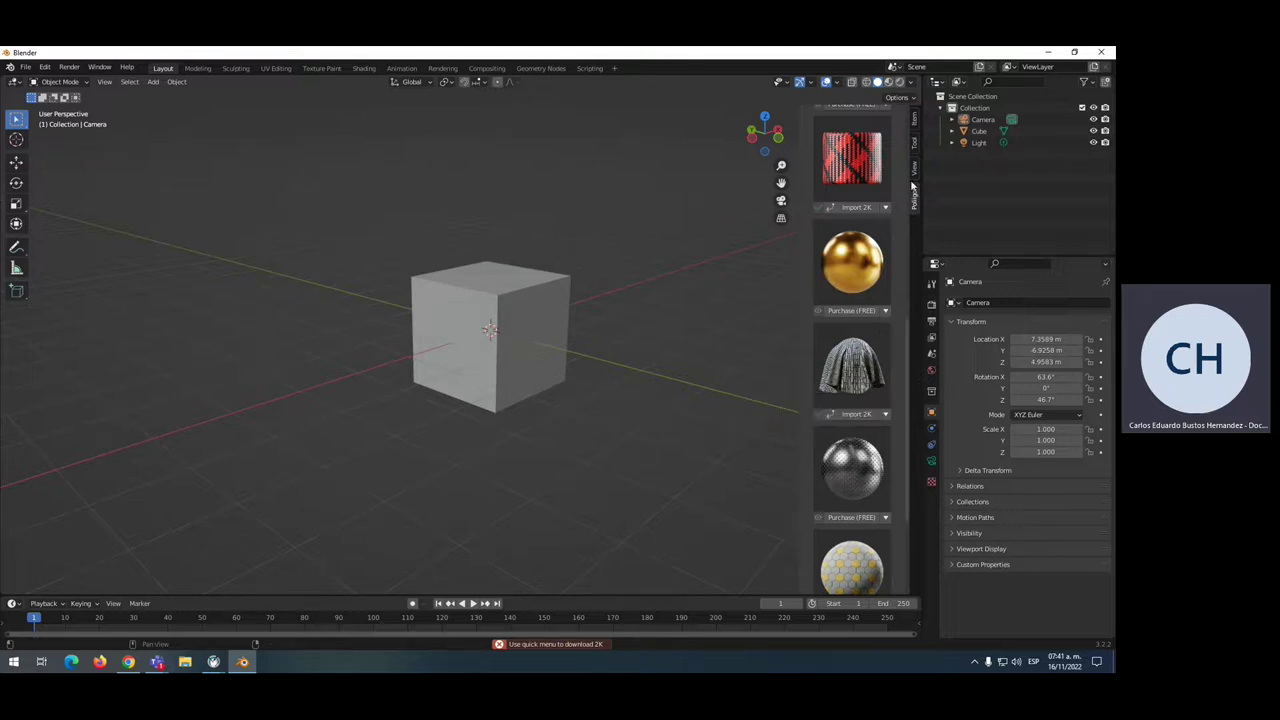
Scroll the Poliigon panel to the top and search its assets for 'free'
scroll(886, 286, "up", 5)
scroll(885, 282, "up", 3)
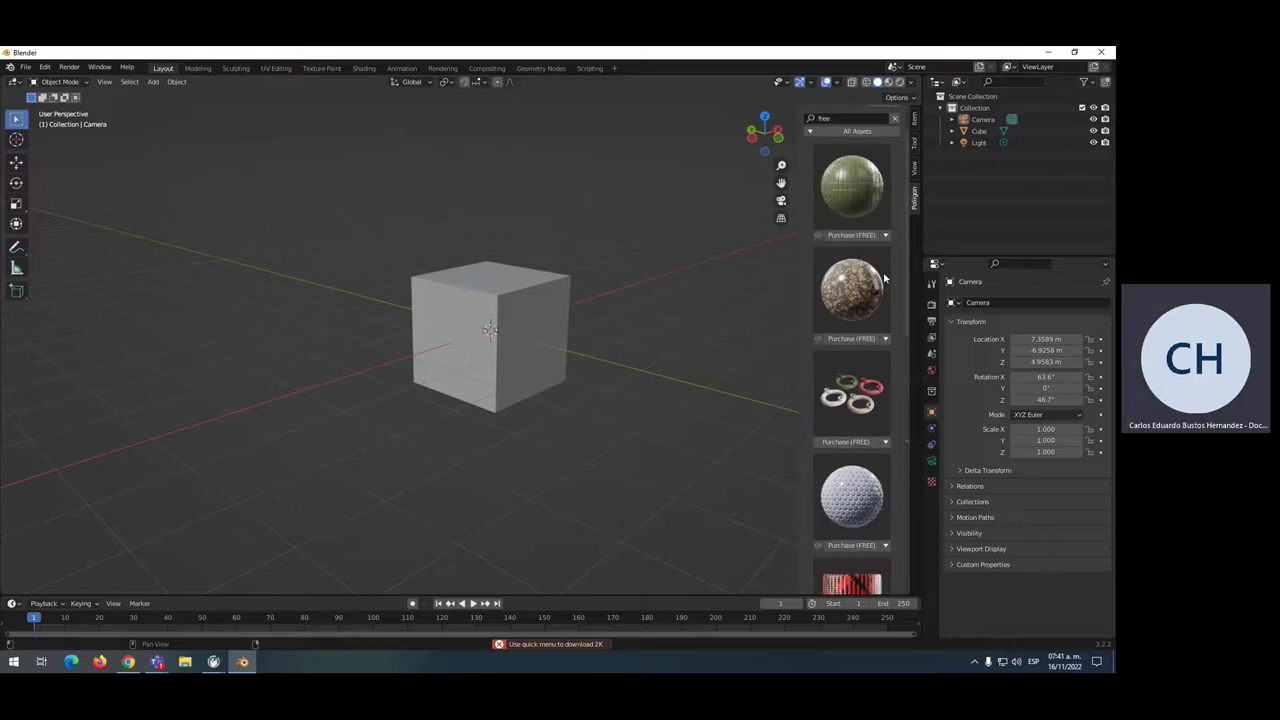
scroll(884, 278, "up", 1)
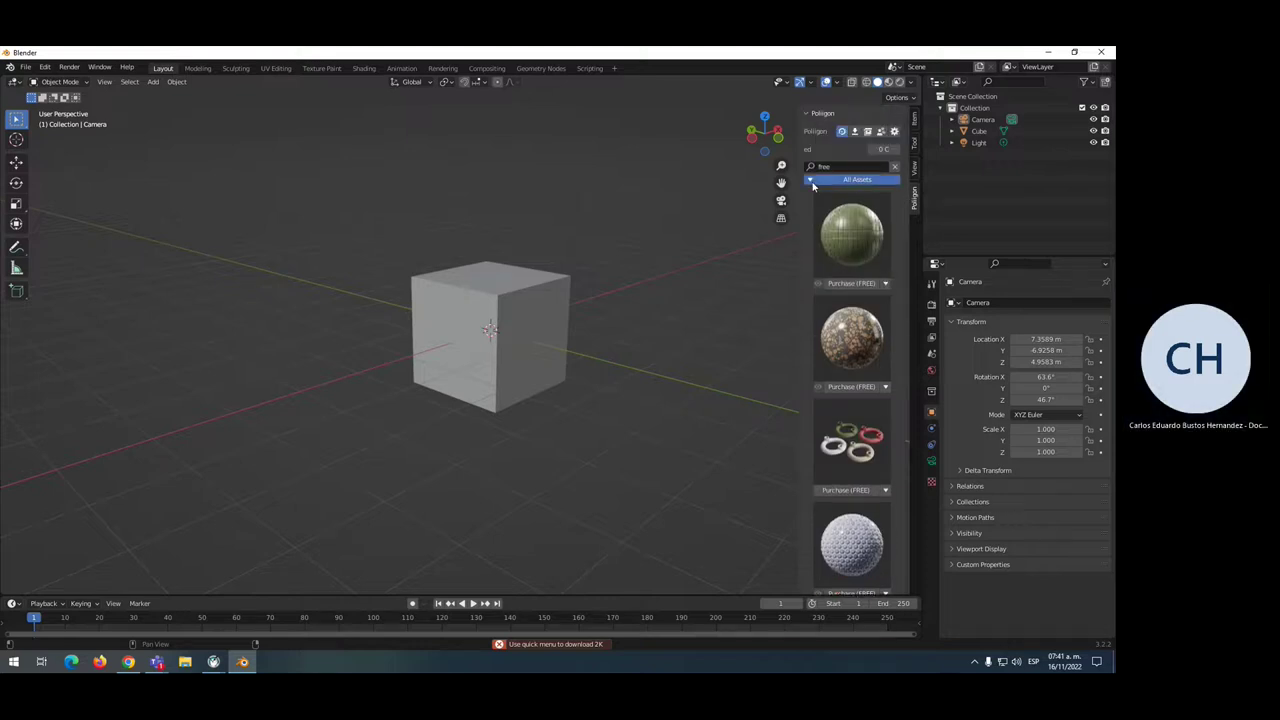
left_click(845, 178)
left_click(845, 167)
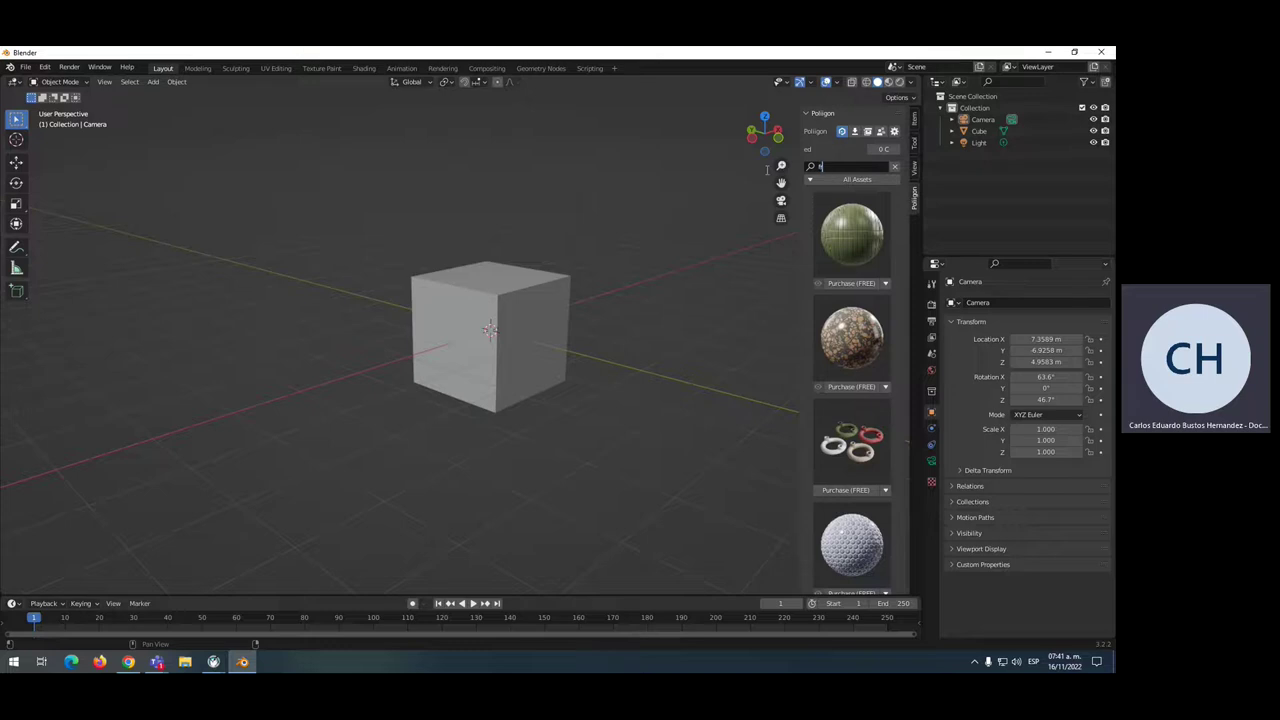
key("Return")
Open the larger preview of the first free asset, the green TilesMosaicYubi007 tiles
left_click(869, 286)
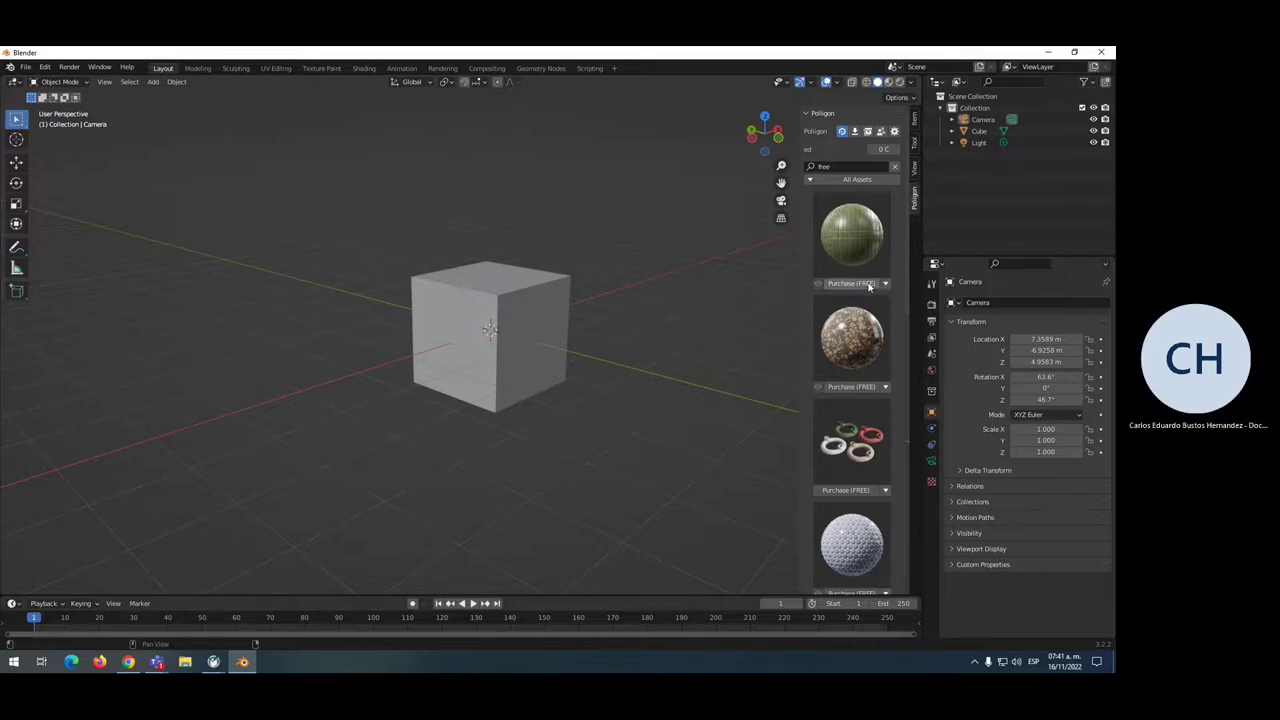
left_click(883, 286)
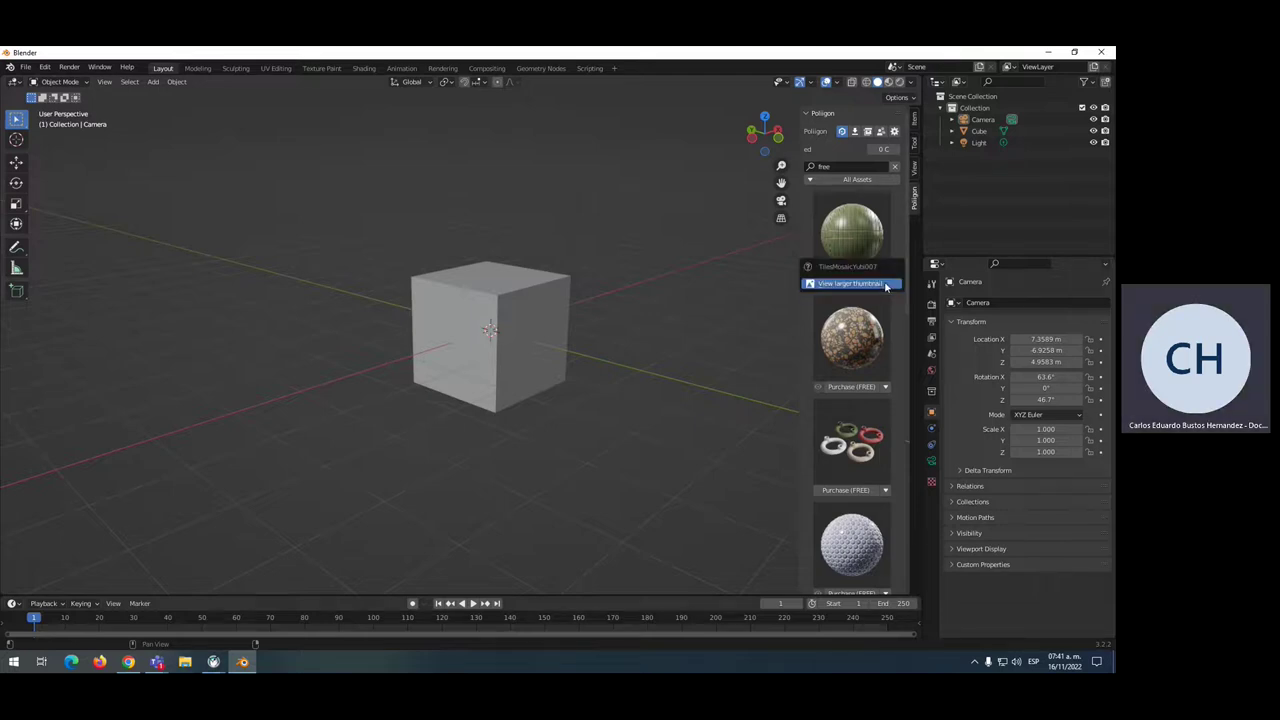
left_click(885, 285)
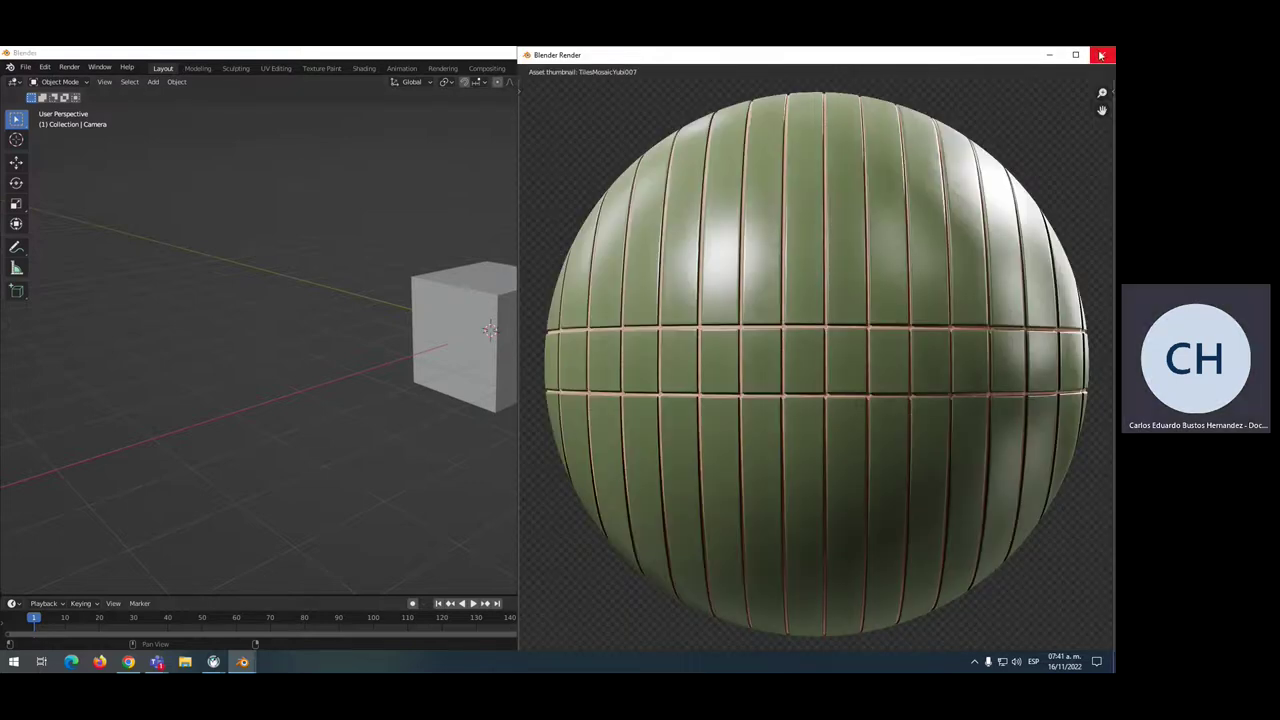
left_click_drag(1001, 54, 838, 66)
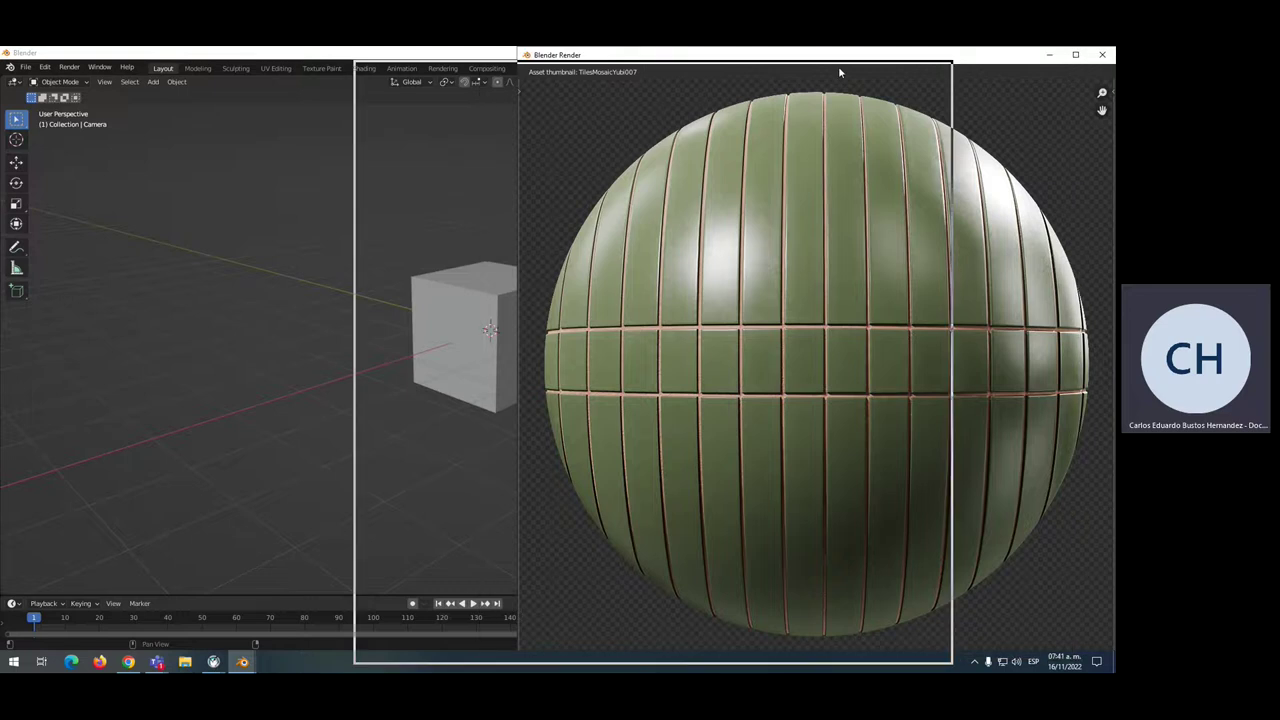
left_click(944, 69)
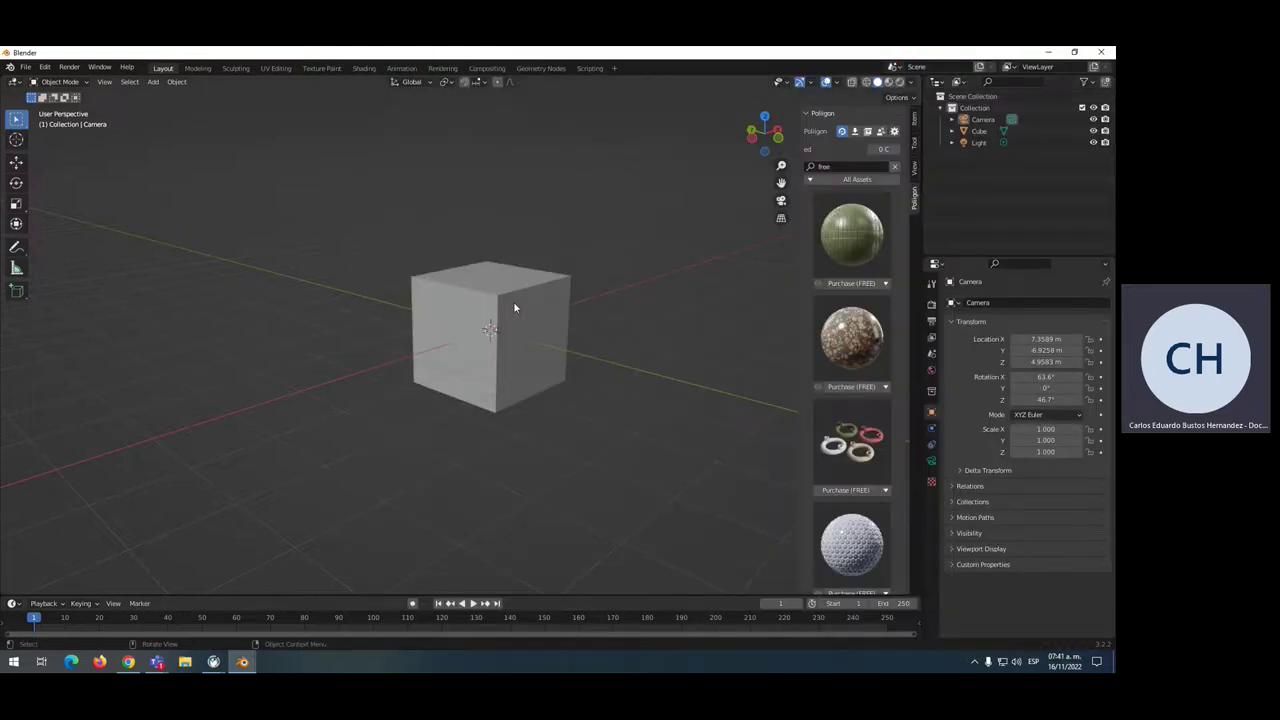
scroll(514, 305, "down", 2)
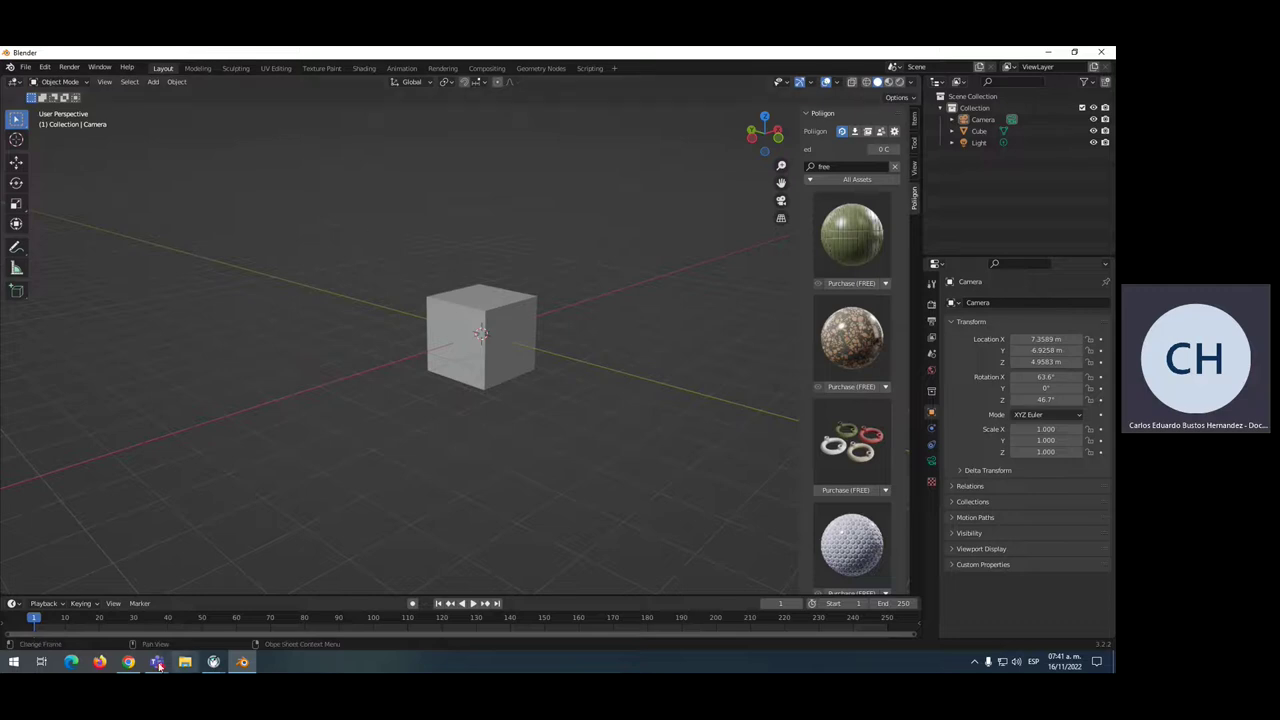
Bring Chrome forward and search Google for the author's YouTube channel name
left_click(128, 662)
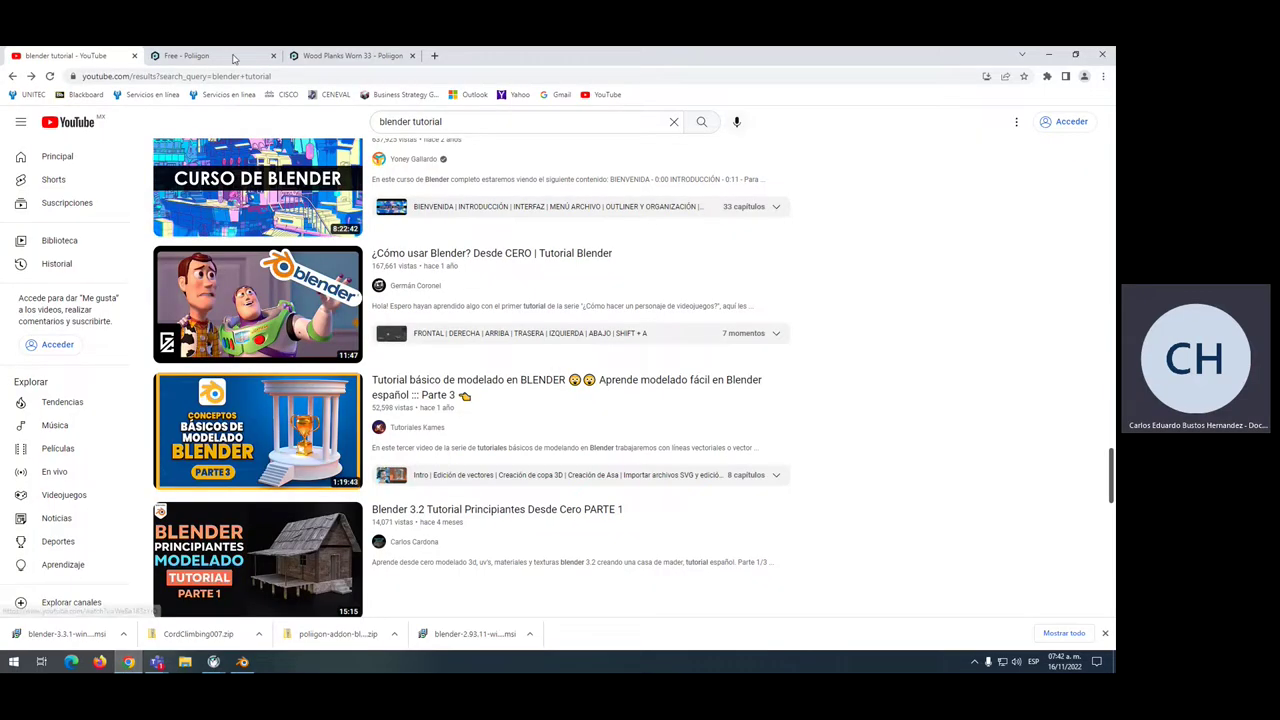
left_click(200, 78)
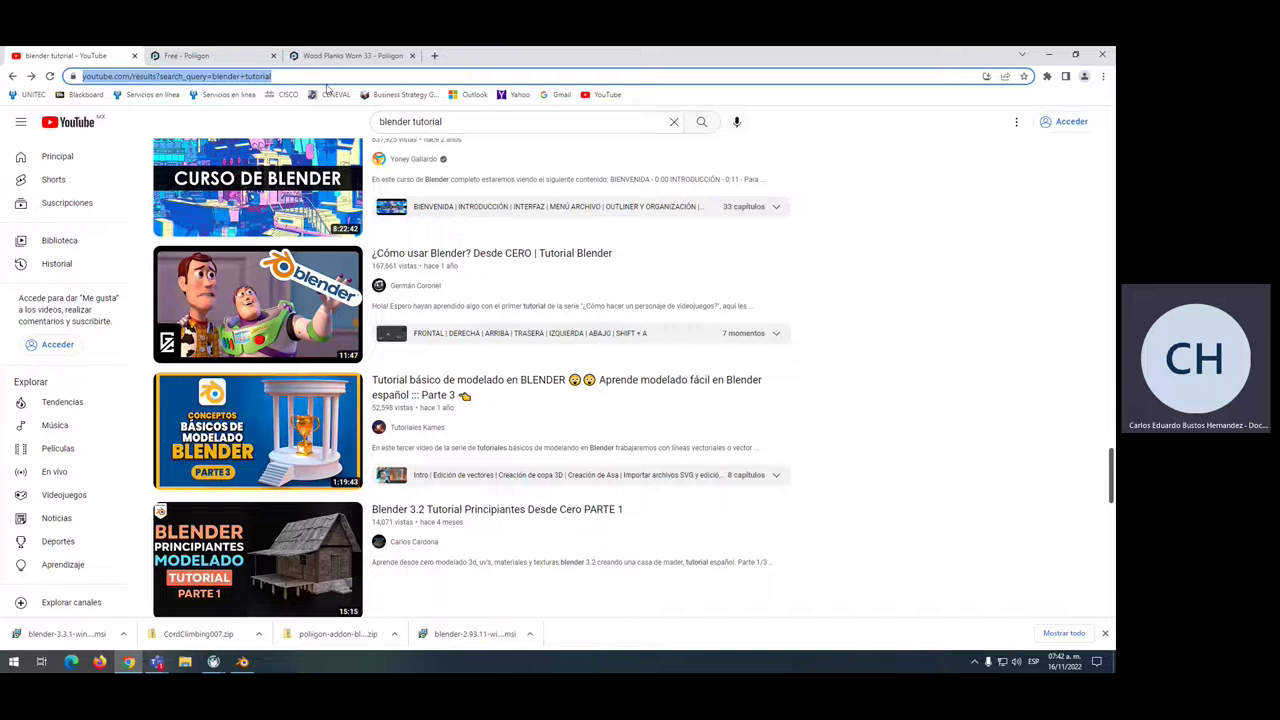
type("ebus")
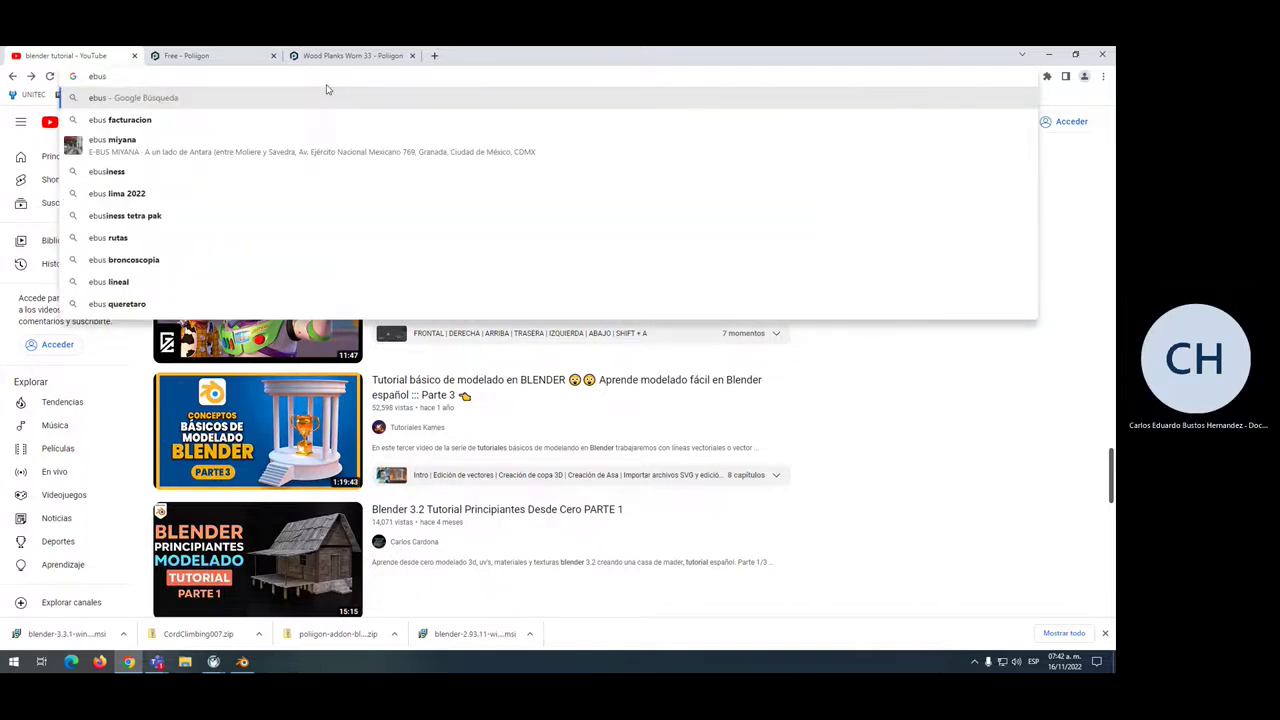
type("tos")
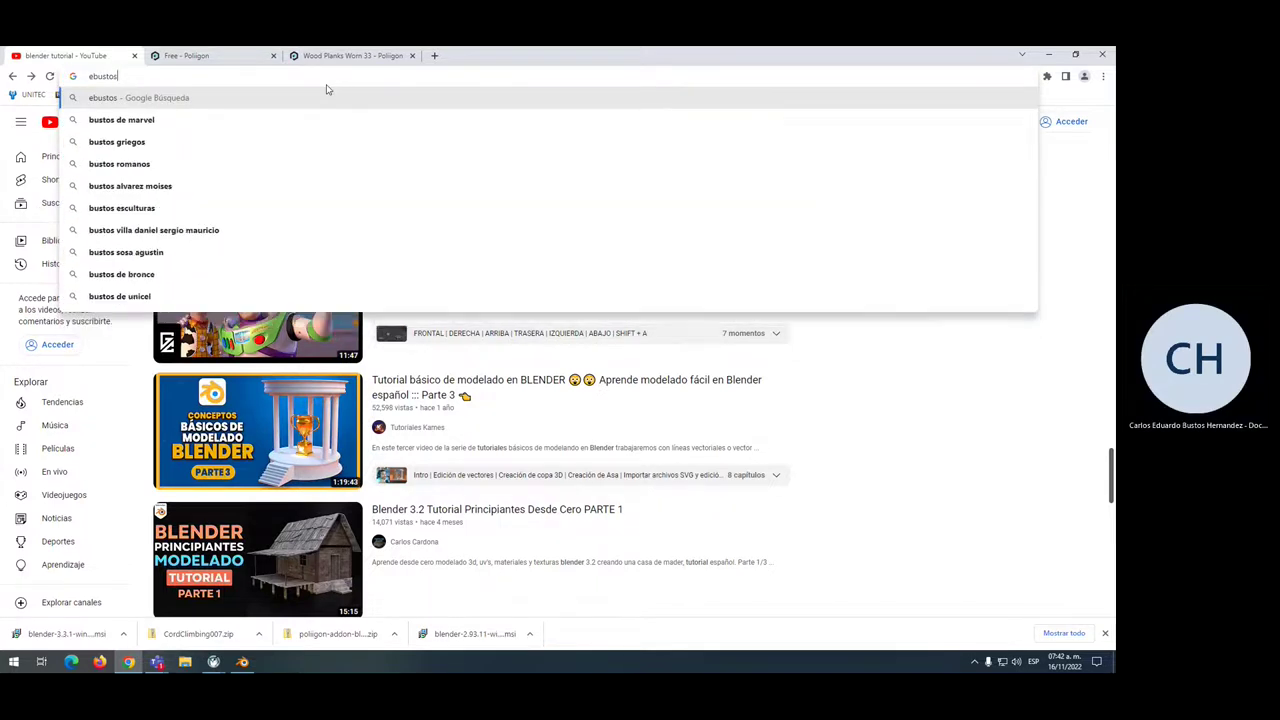
type("vi")
type("deo")
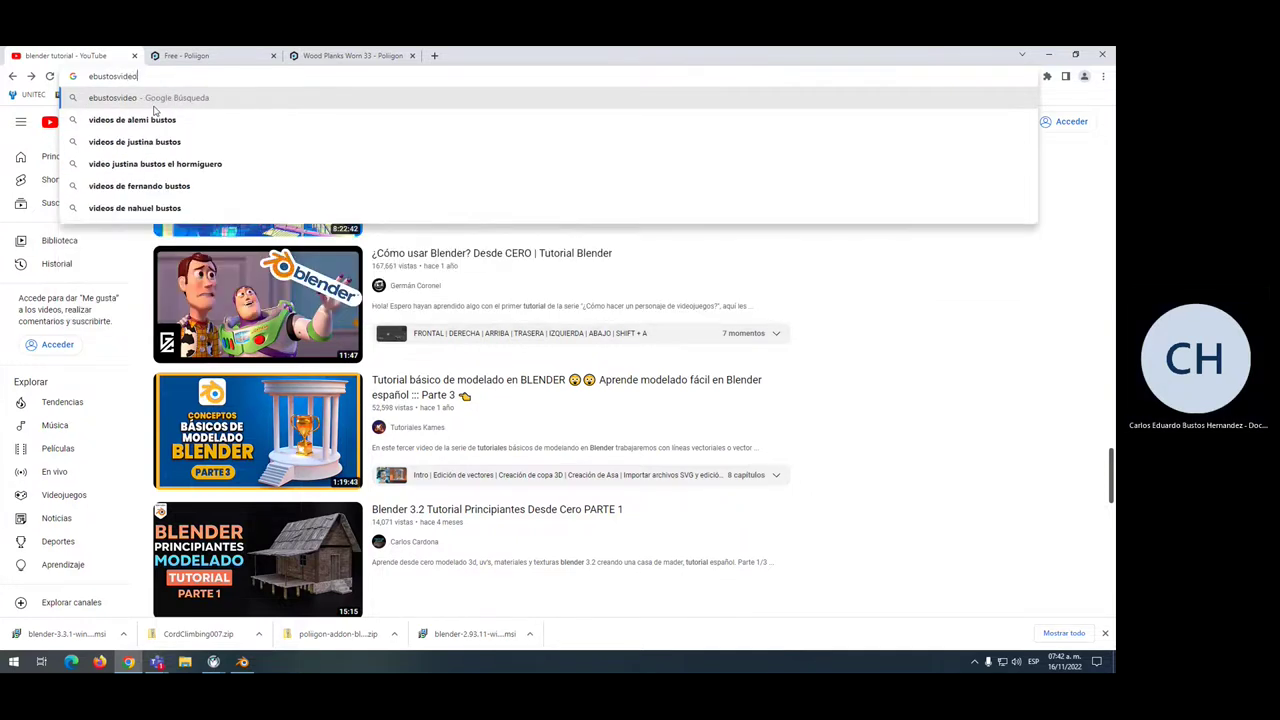
key("Return")
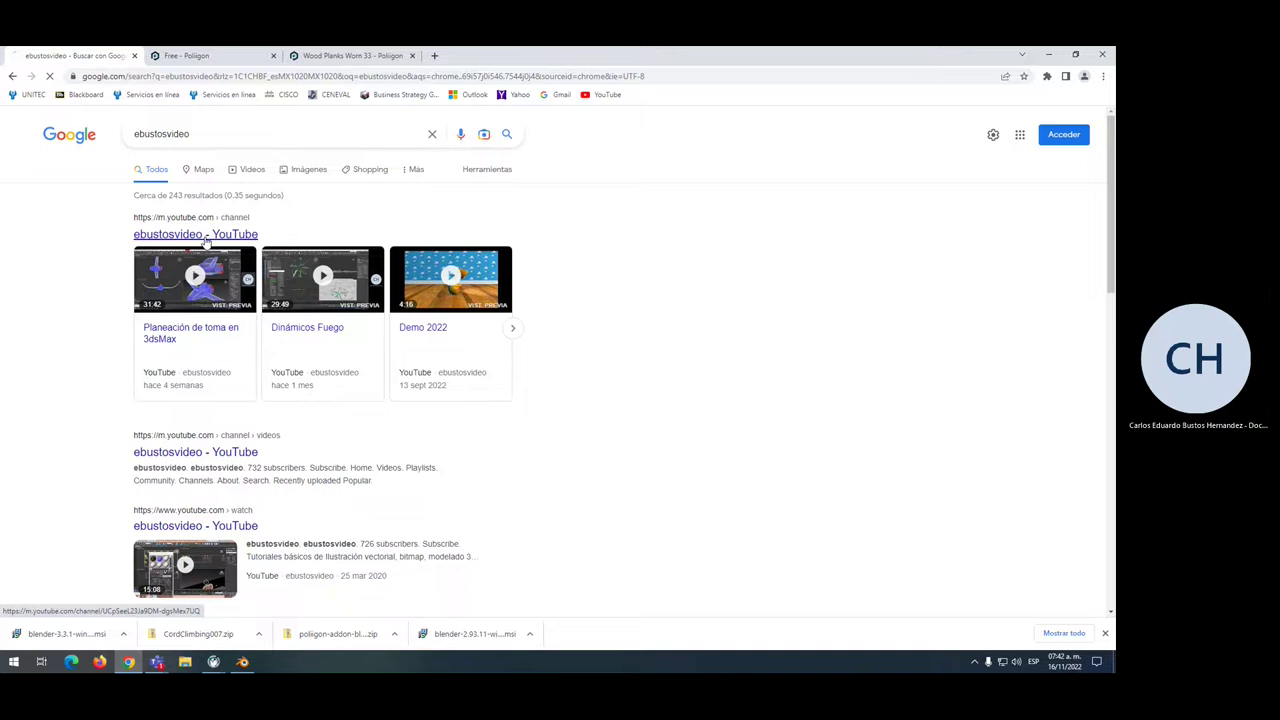
Open the author's YouTube channel from the results and scroll its Videos grid
left_click(205, 238)
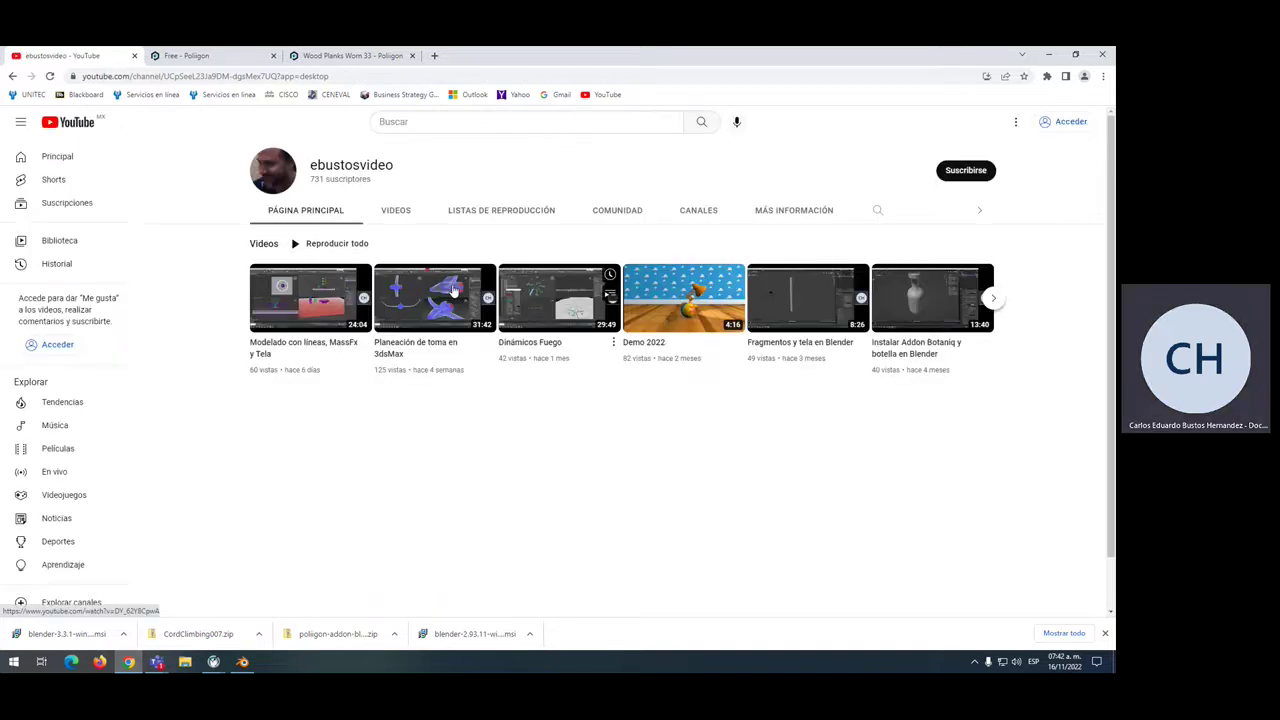
left_click(394, 212)
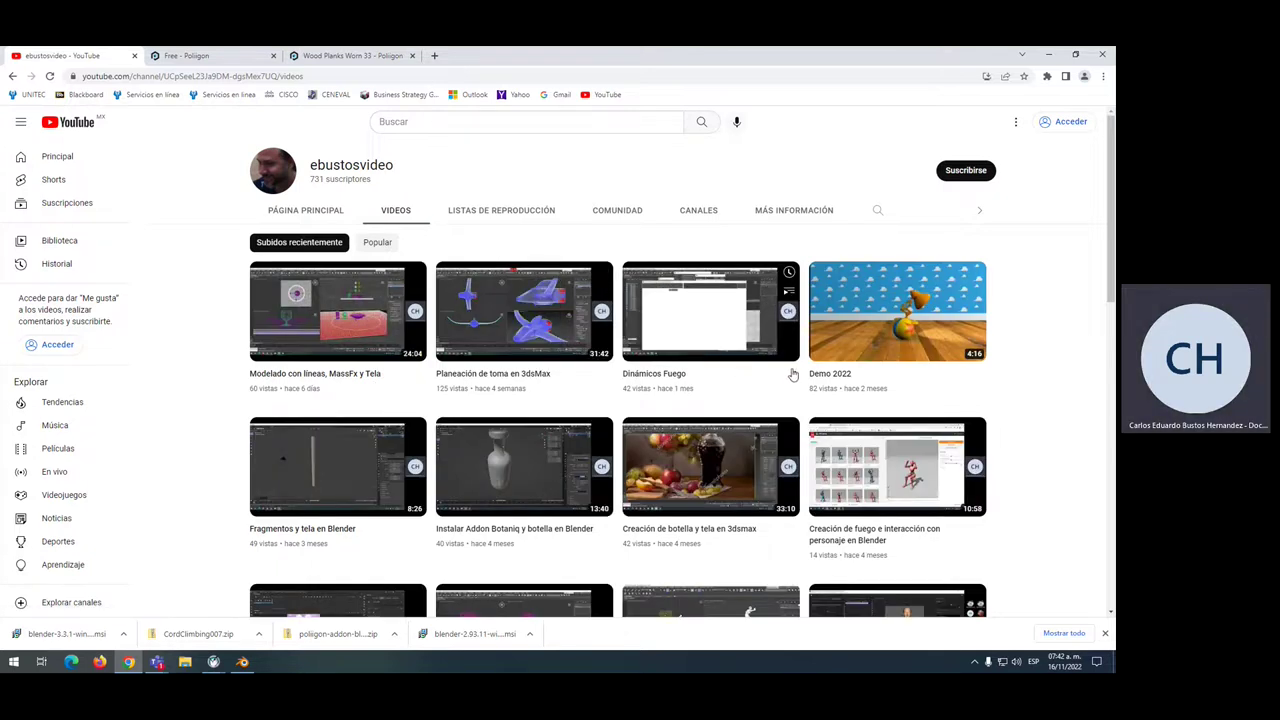
scroll(790, 375, "down", 1)
scroll(283, 425, "down", 1)
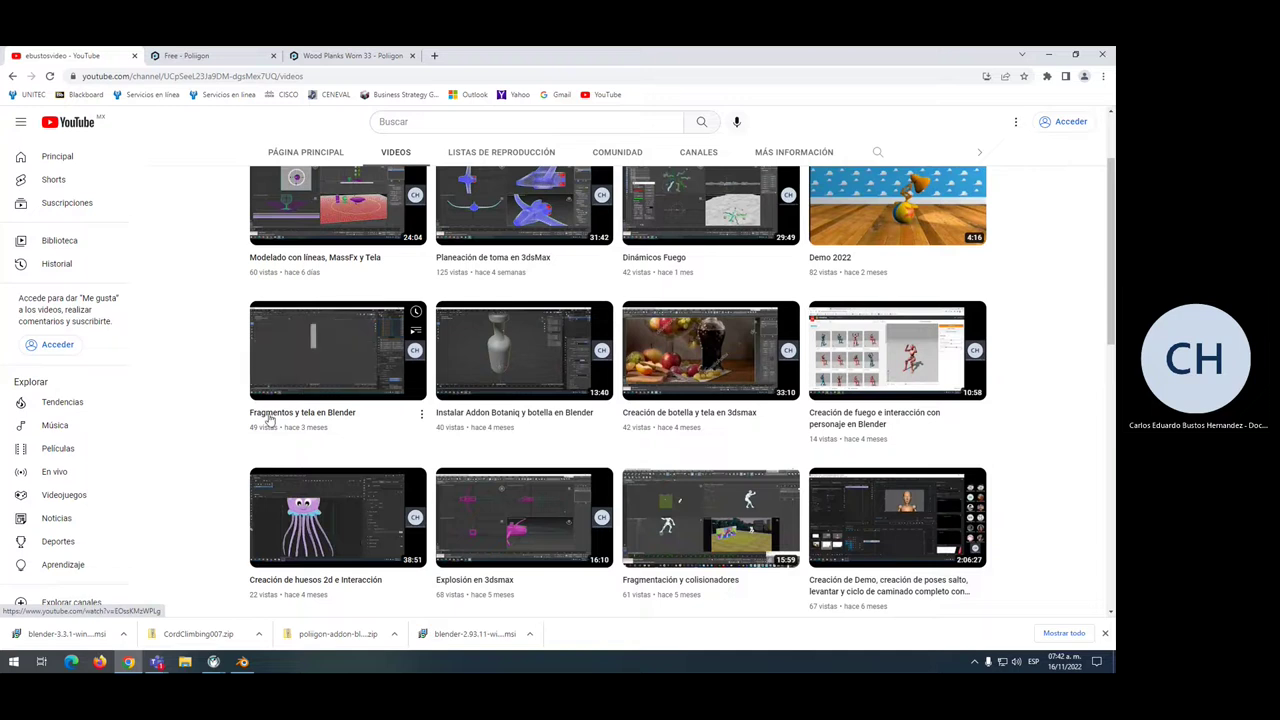
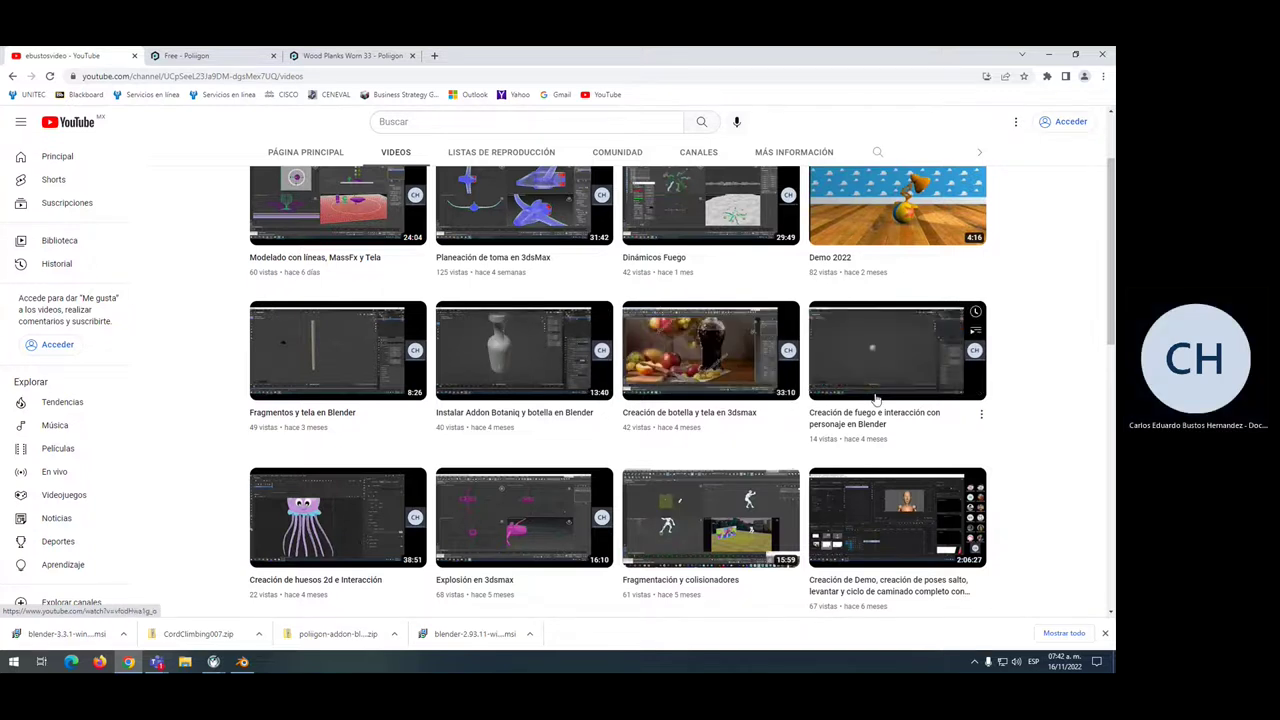
Scroll through the browser page, then minimize Chrome to get back to Blender
scroll(875, 398, "down", 1)
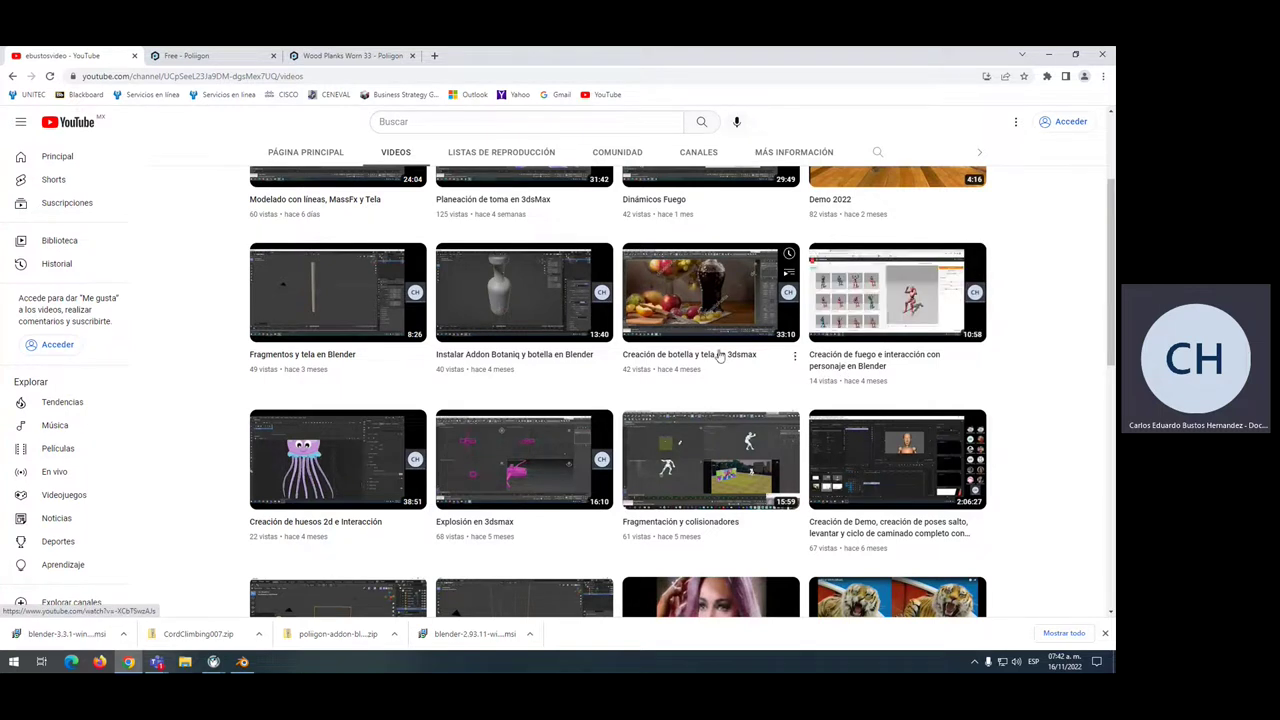
scroll(693, 427, "down", 1)
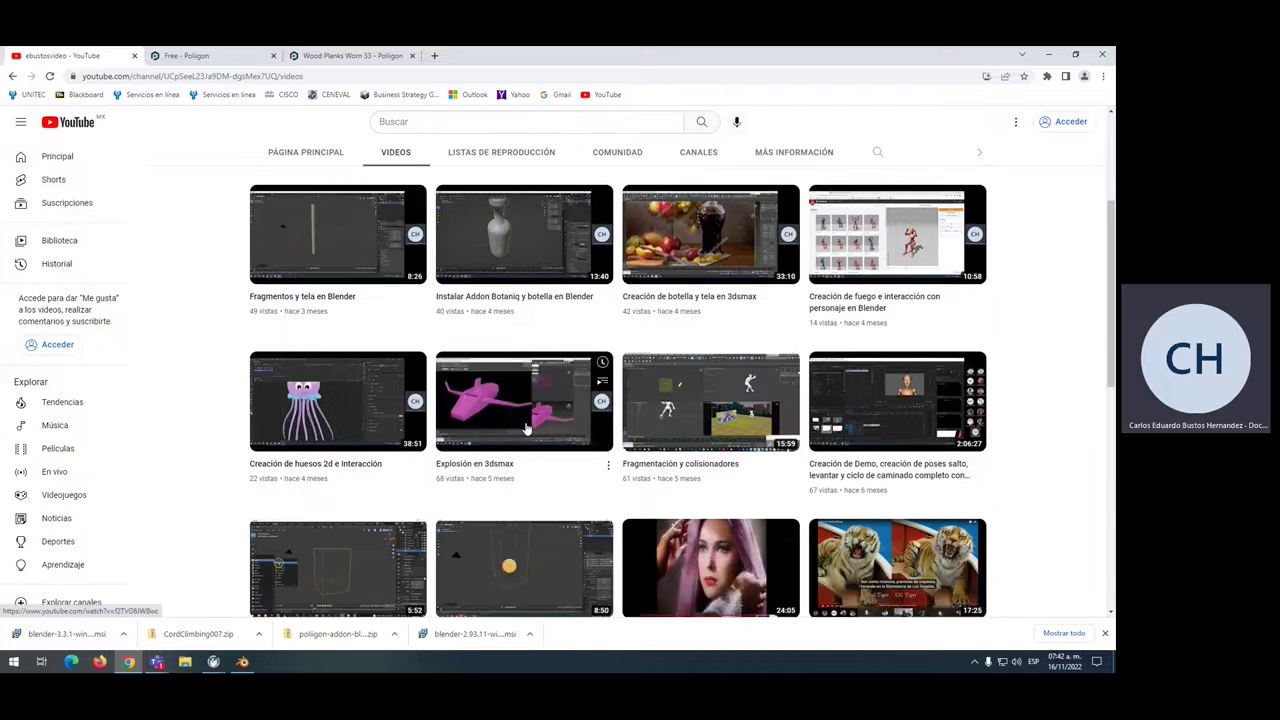
scroll(693, 427, "down", 1)
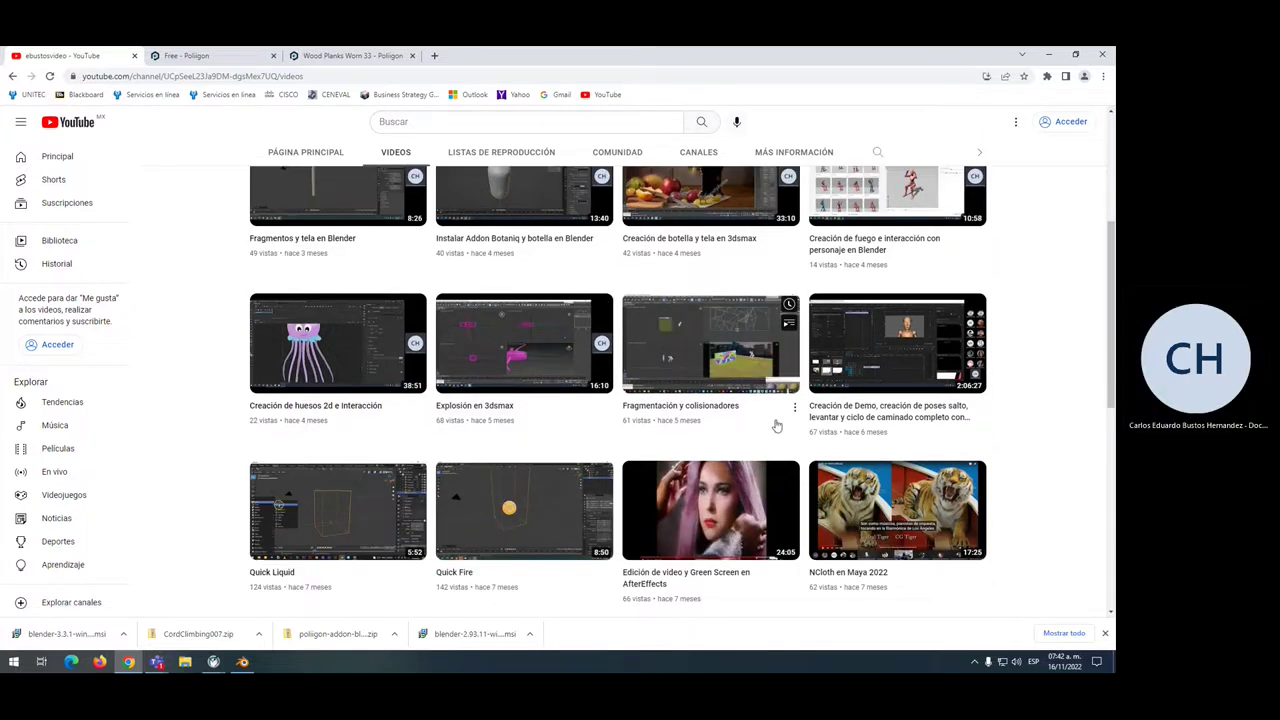
scroll(310, 440, "down", 1)
scroll(310, 437, "down", 1)
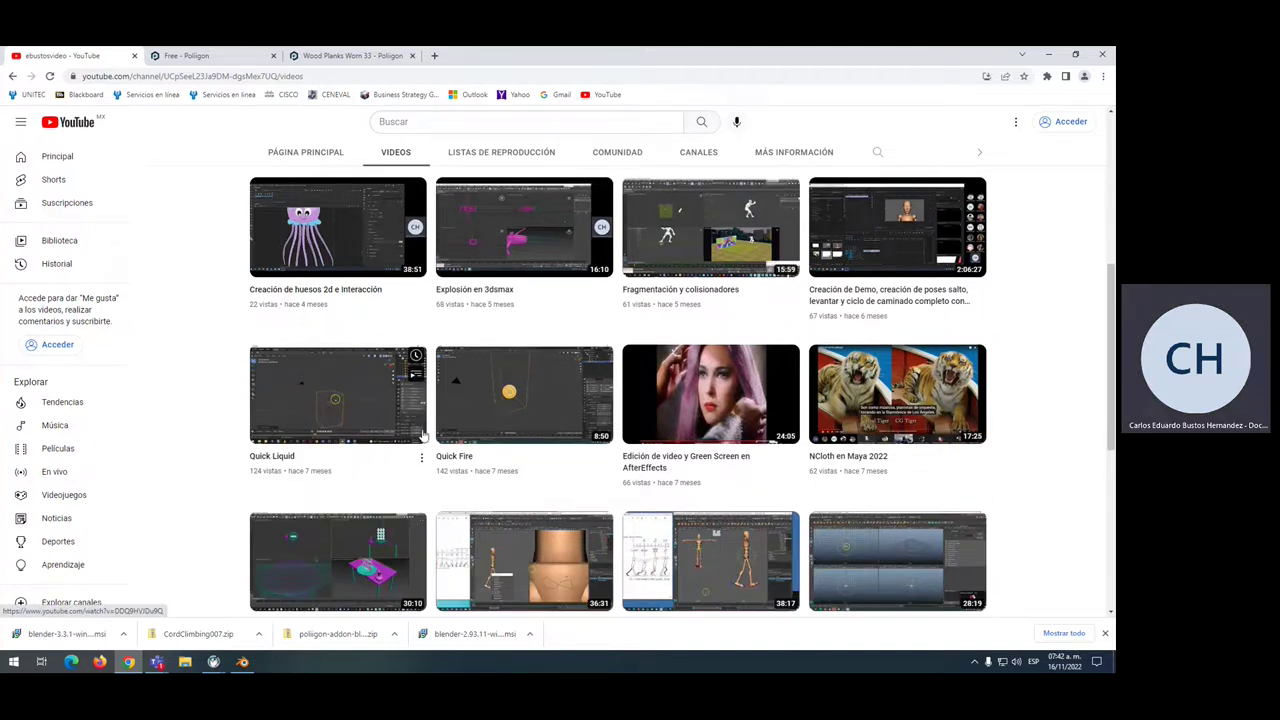
scroll(565, 397, "down", 1)
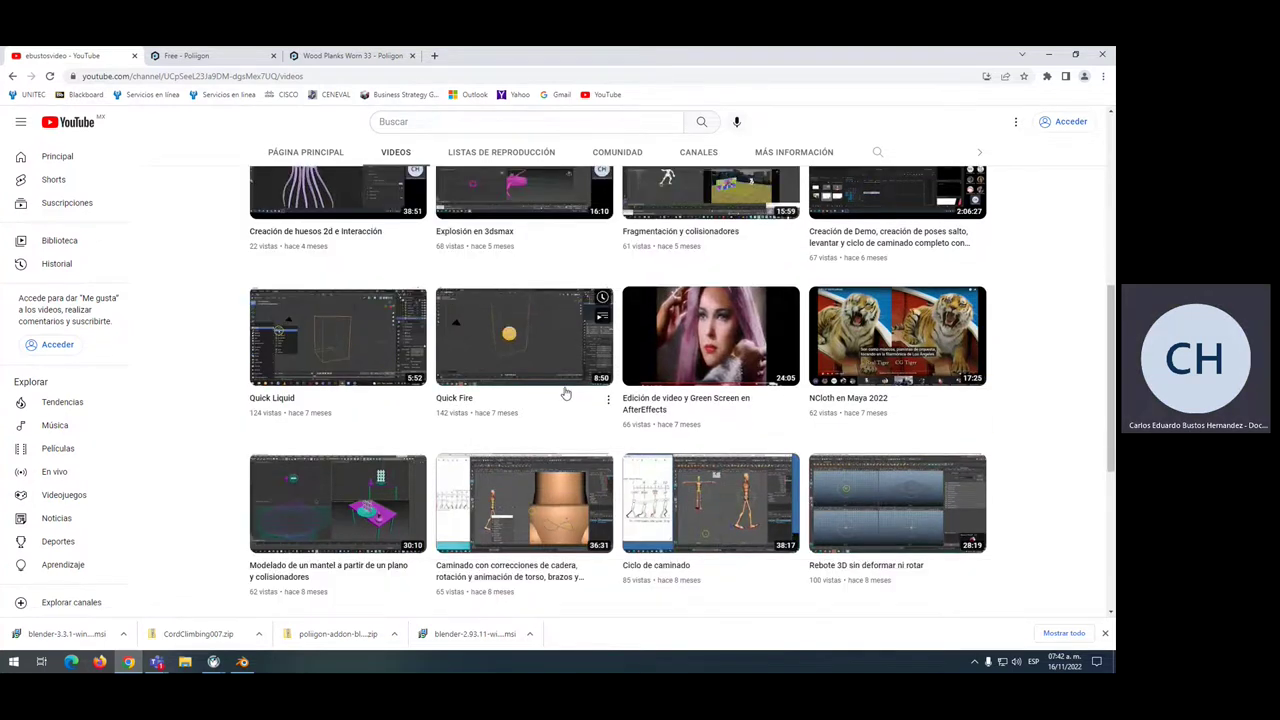
scroll(565, 397, "down", 2)
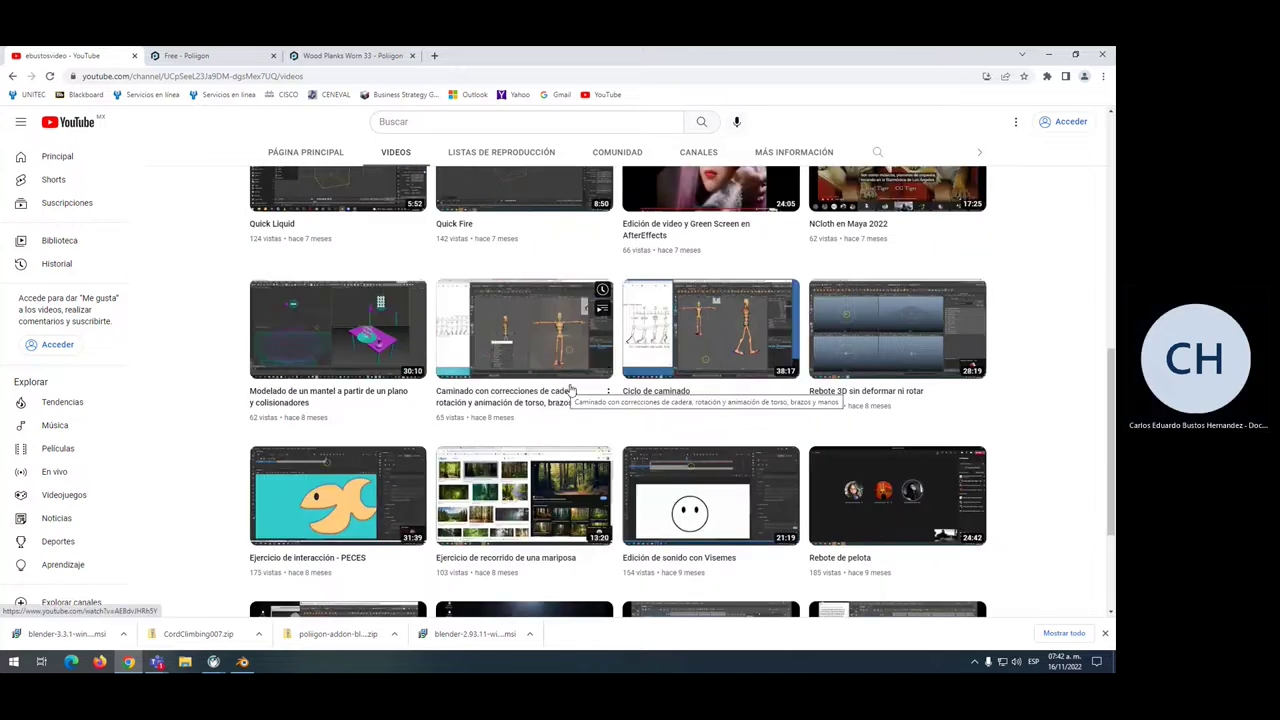
scroll(565, 397, "up", 10)
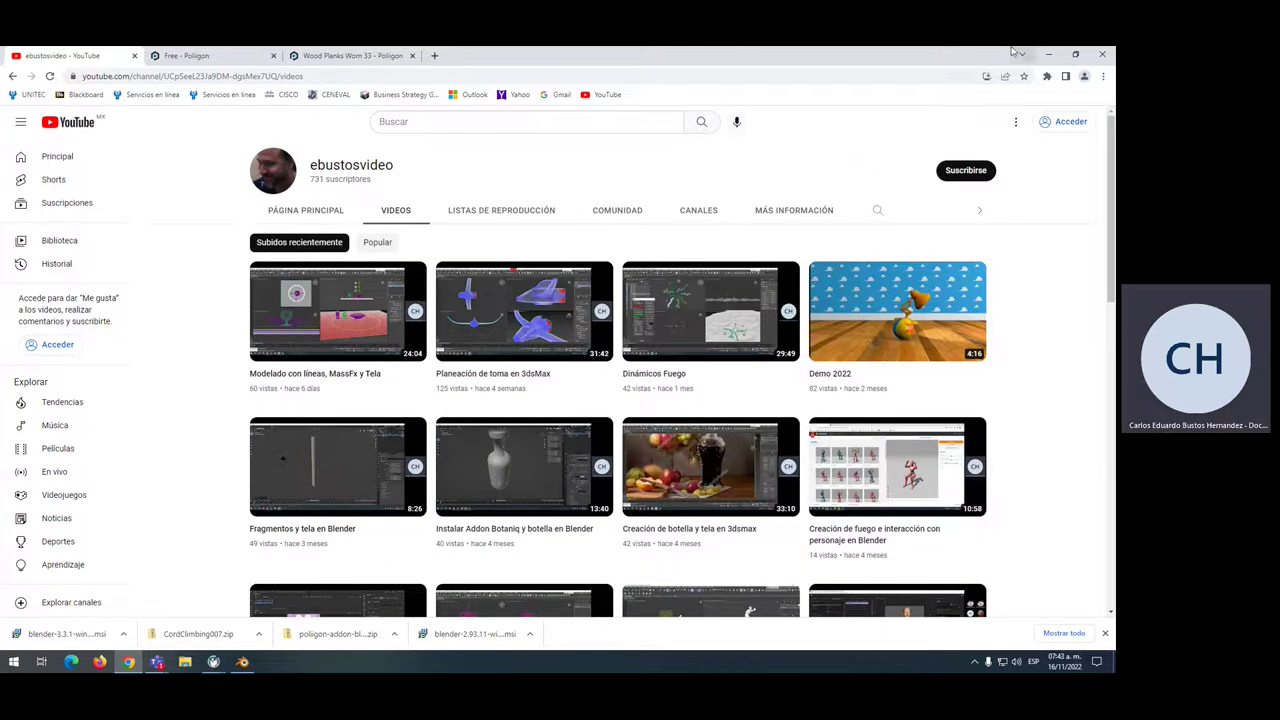
left_click(1049, 56)
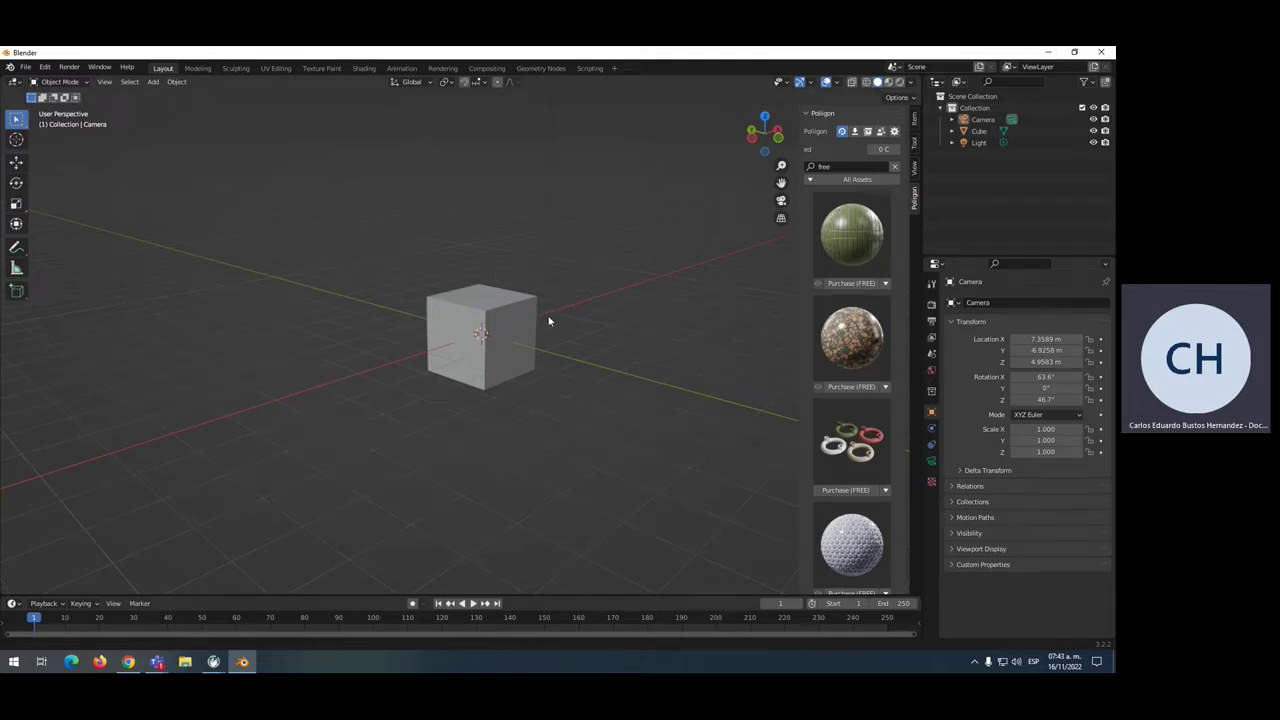
Orbit, pan and zoom the viewport around the default cube
mouse_move(580, 266)
middle_mouse_down("shift")
mouse_move(537, 275)
mouse_move(533, 292)
middle_mouse_up("shift")
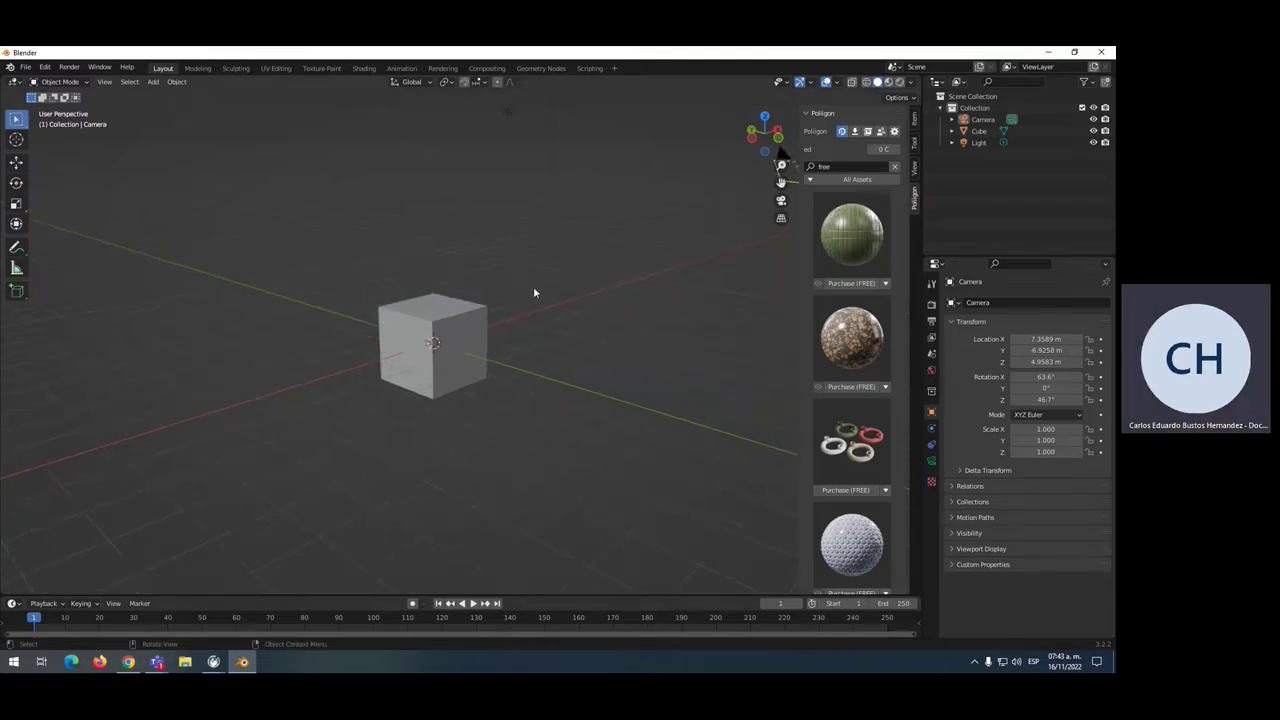
mouse_move(591, 249)
middle_mouse_down()
mouse_move(589, 215)
mouse_move(581, 252)
middle_mouse_up()
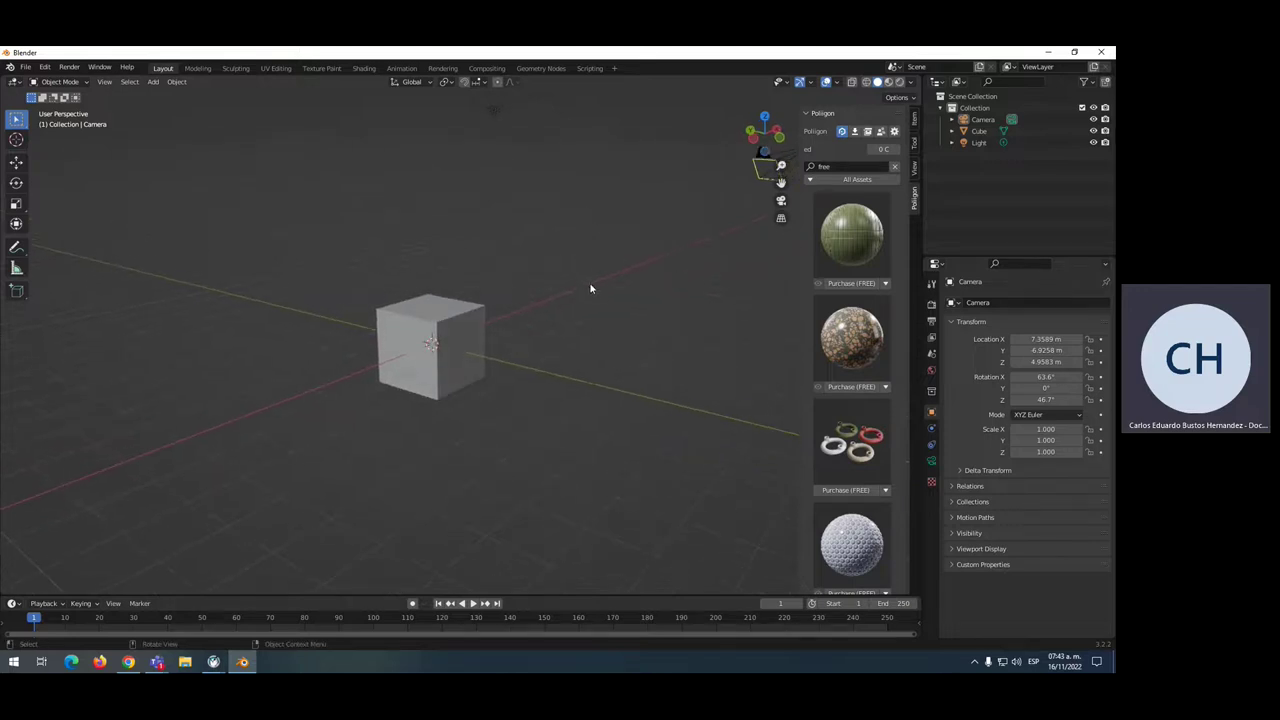
middle_click_drag(558, 309, 632, 233)
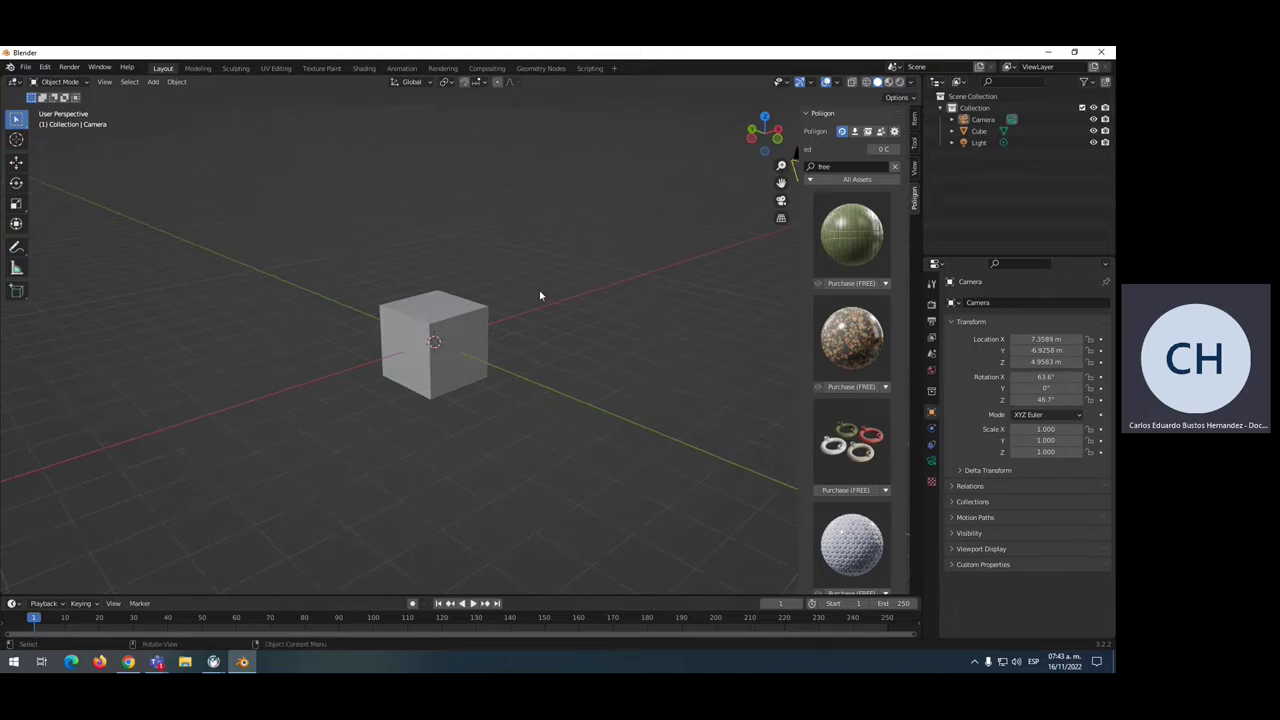
scroll(539, 295, "up", 1)
scroll(539, 295, "up", 1)
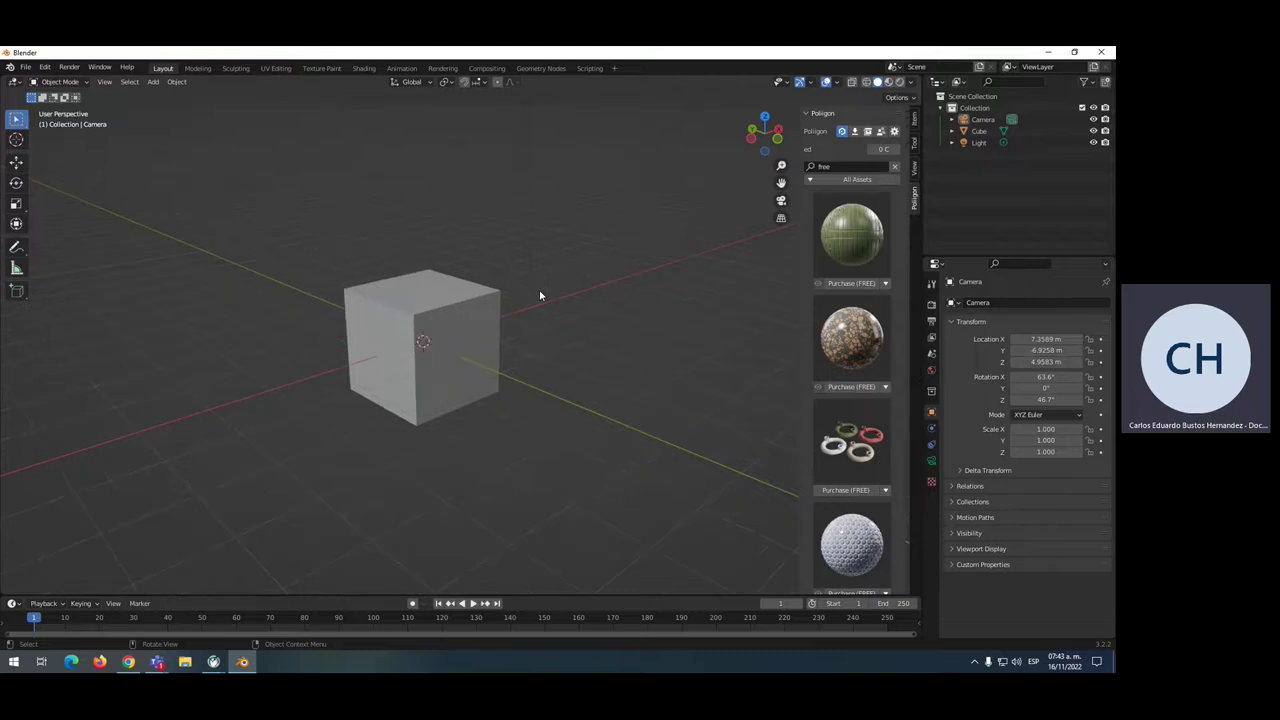
scroll(539, 295, "down", 1)
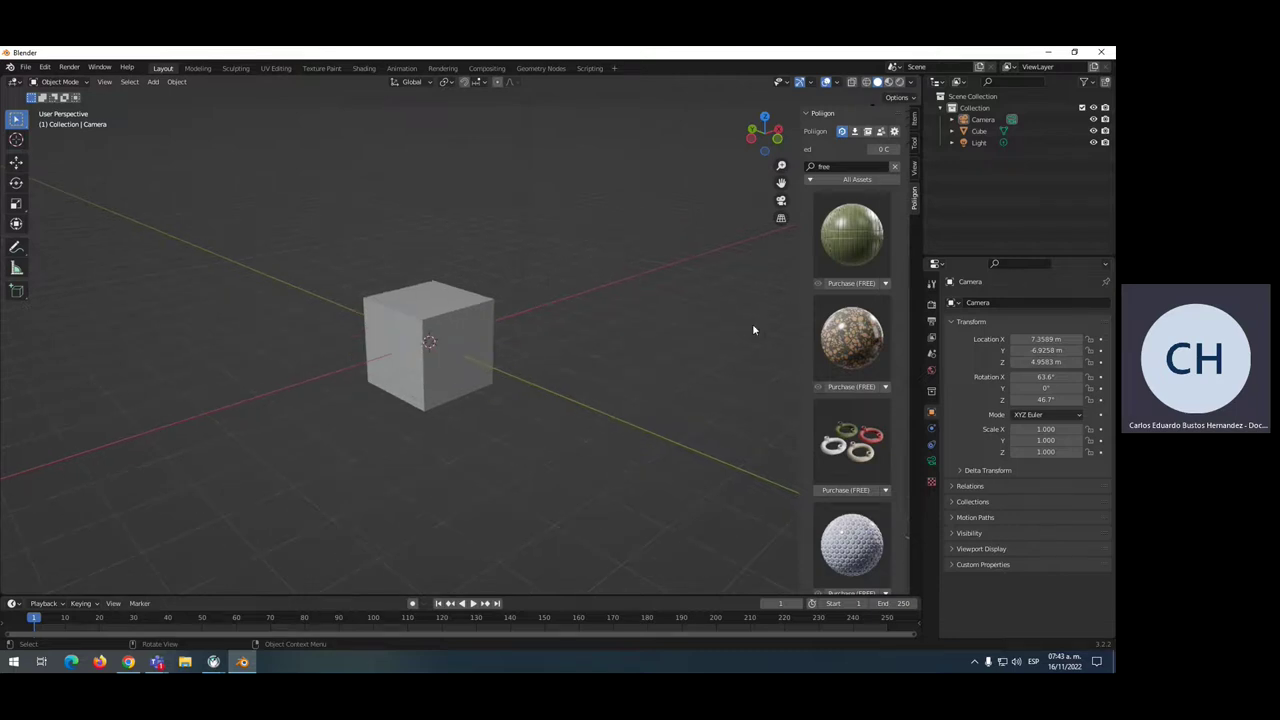
scroll(458, 280, "down", 2)
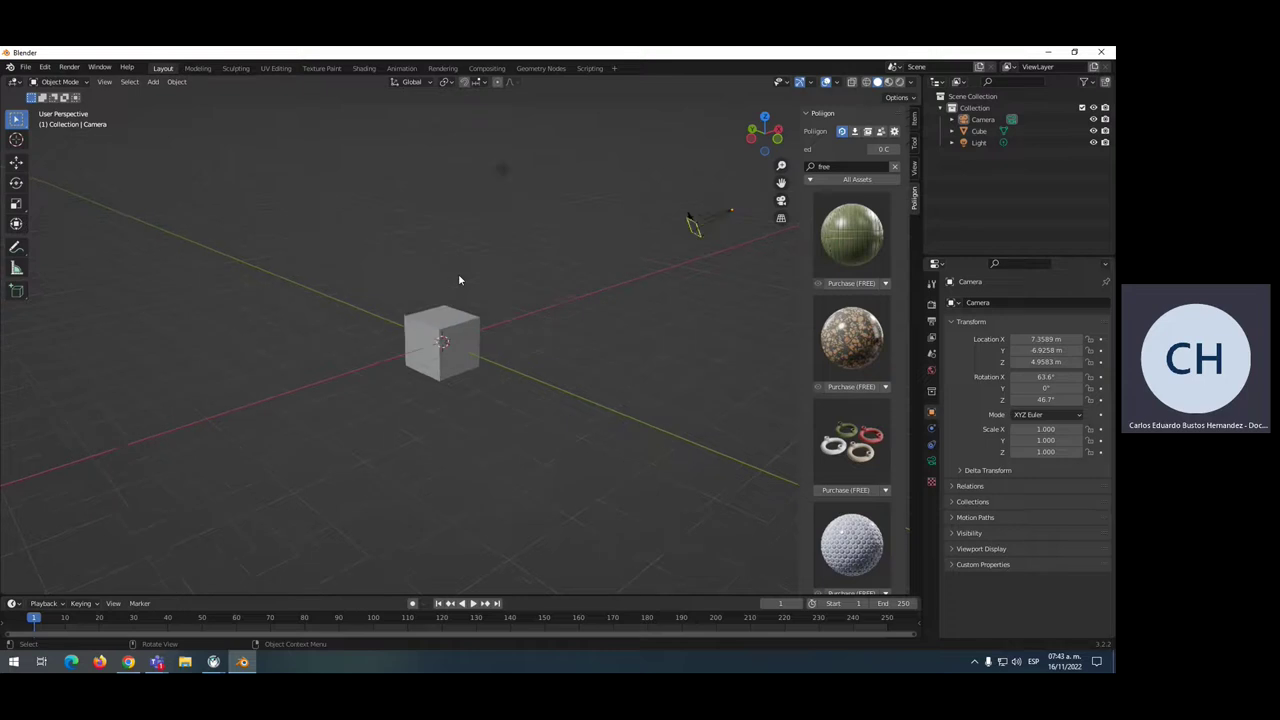
scroll(458, 280, "up", 4)
scroll(506, 322, "down", 2)
scroll(507, 320, "up", 3)
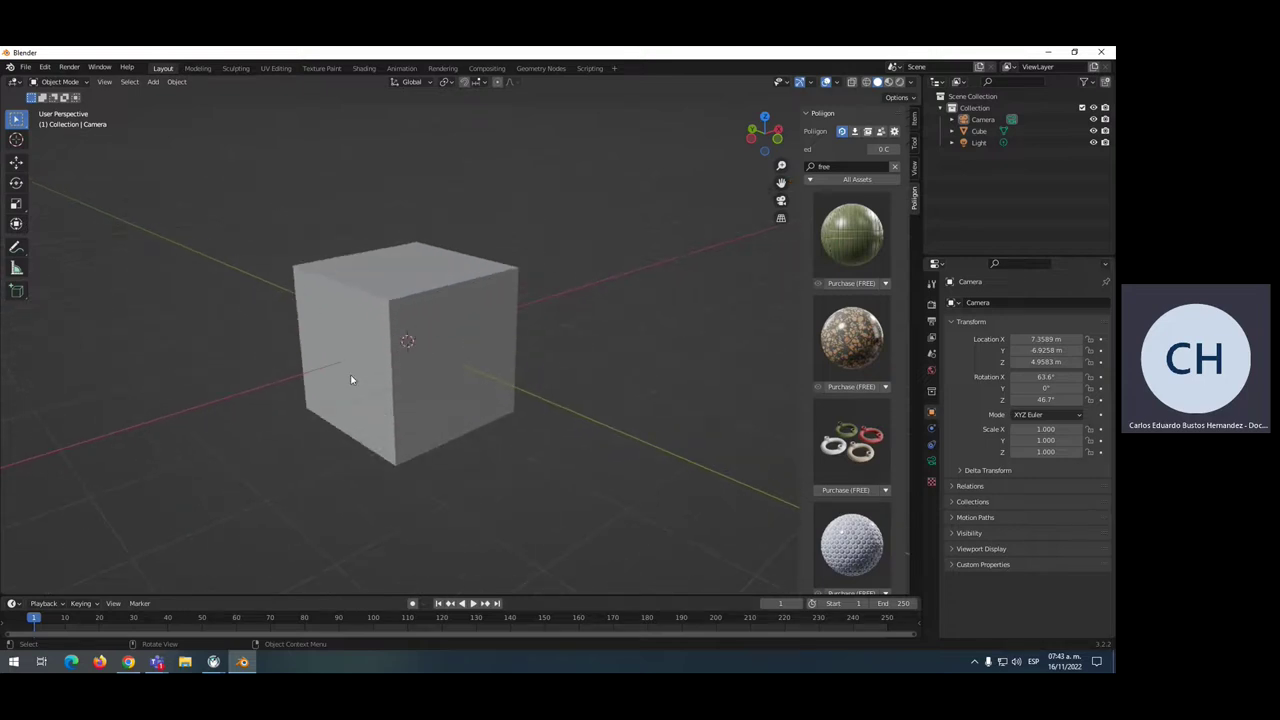
Delete the default cube, leaving only the camera and light
left_click(400, 325)
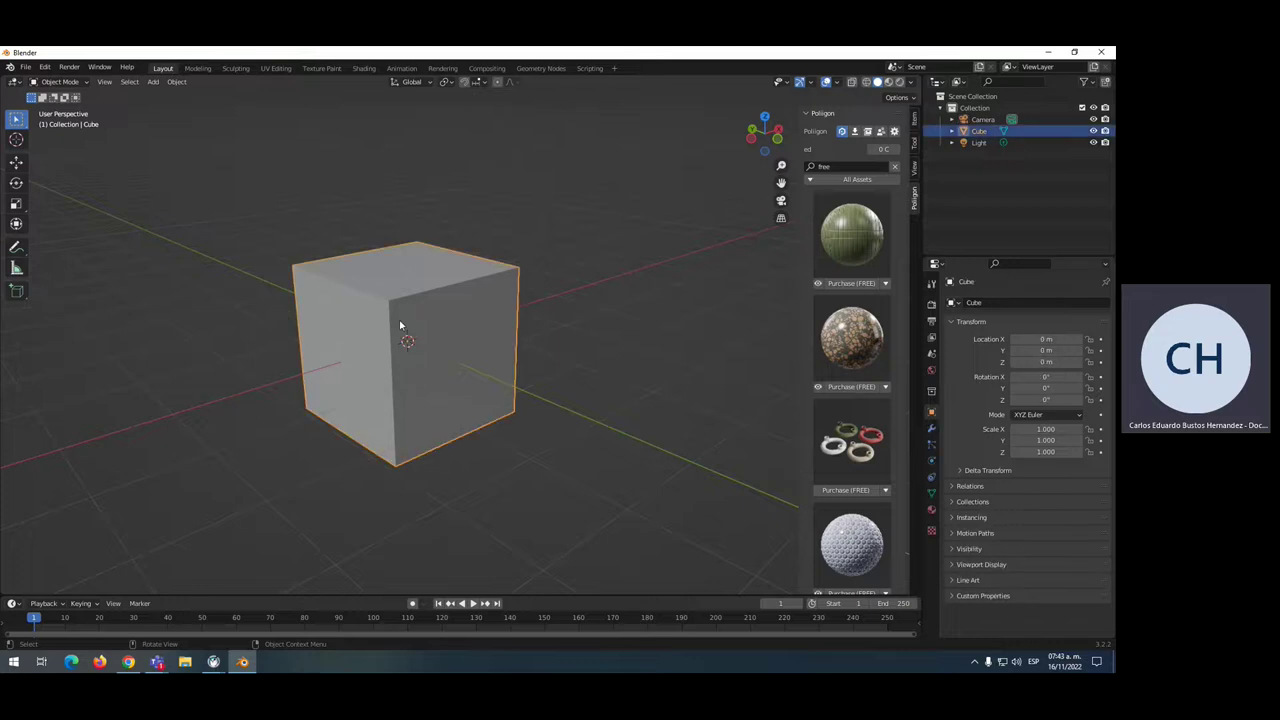
key("Delete")
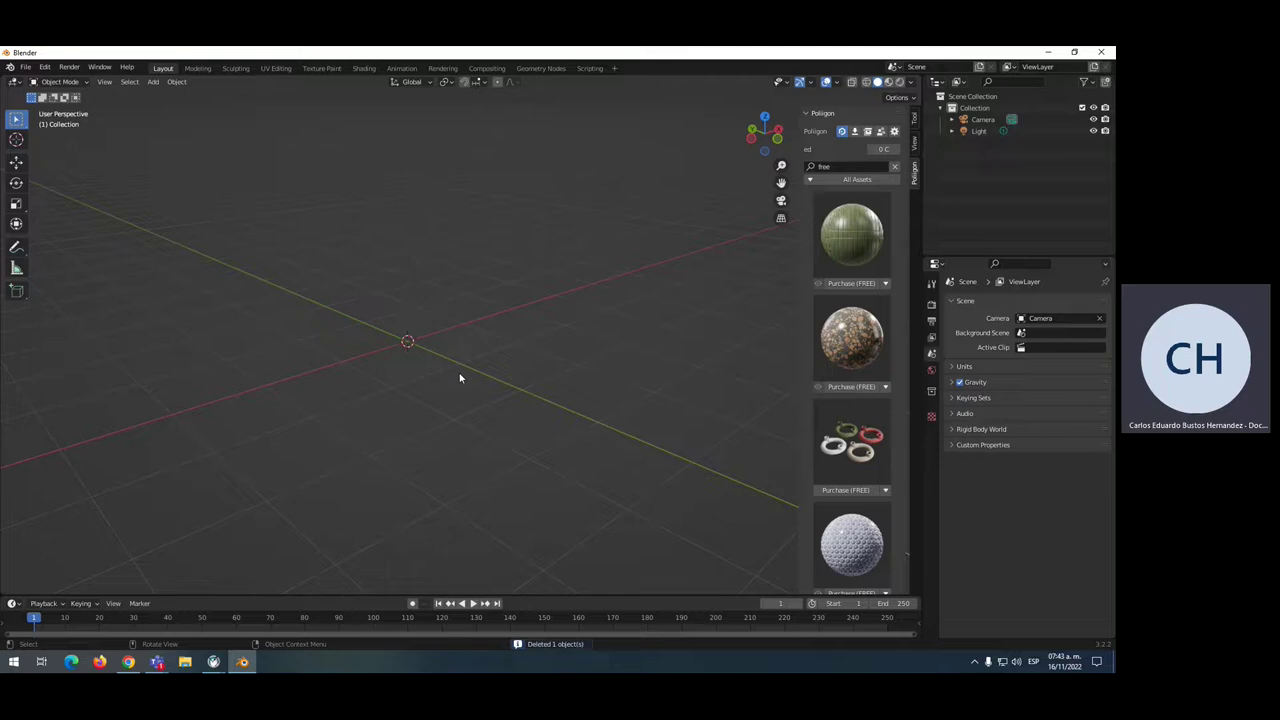
key("x")
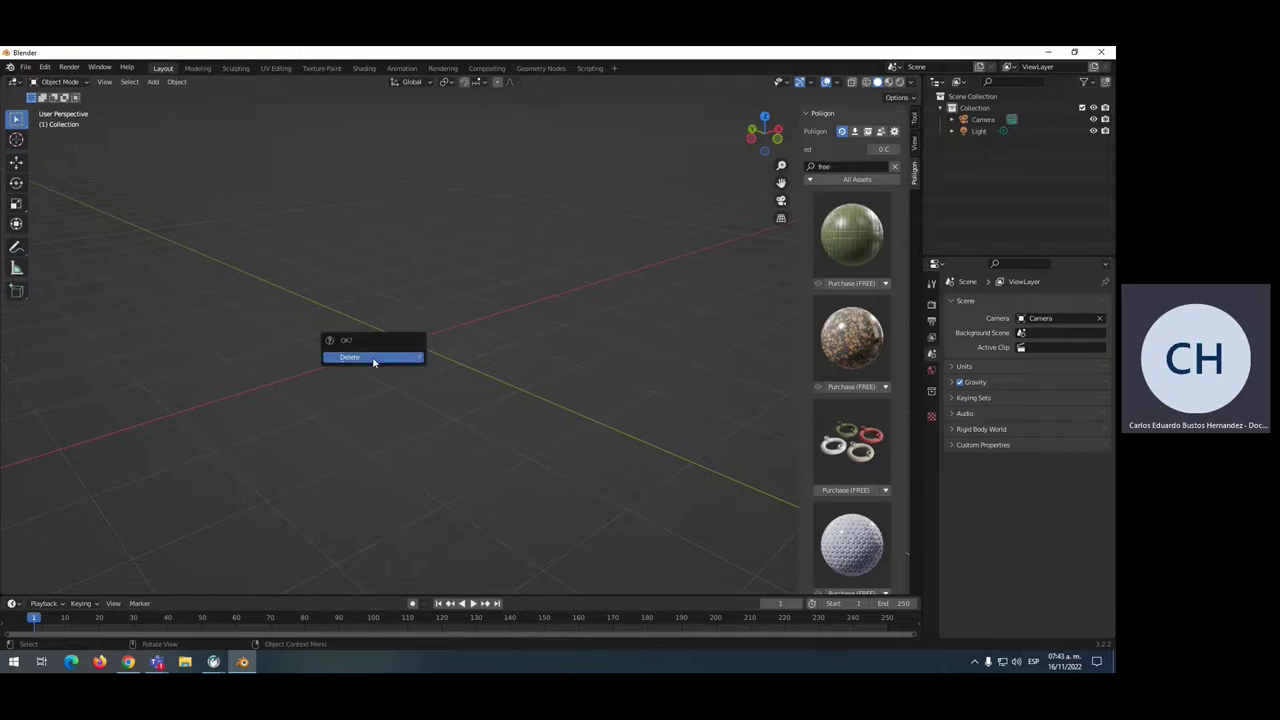
left_click(361, 358)
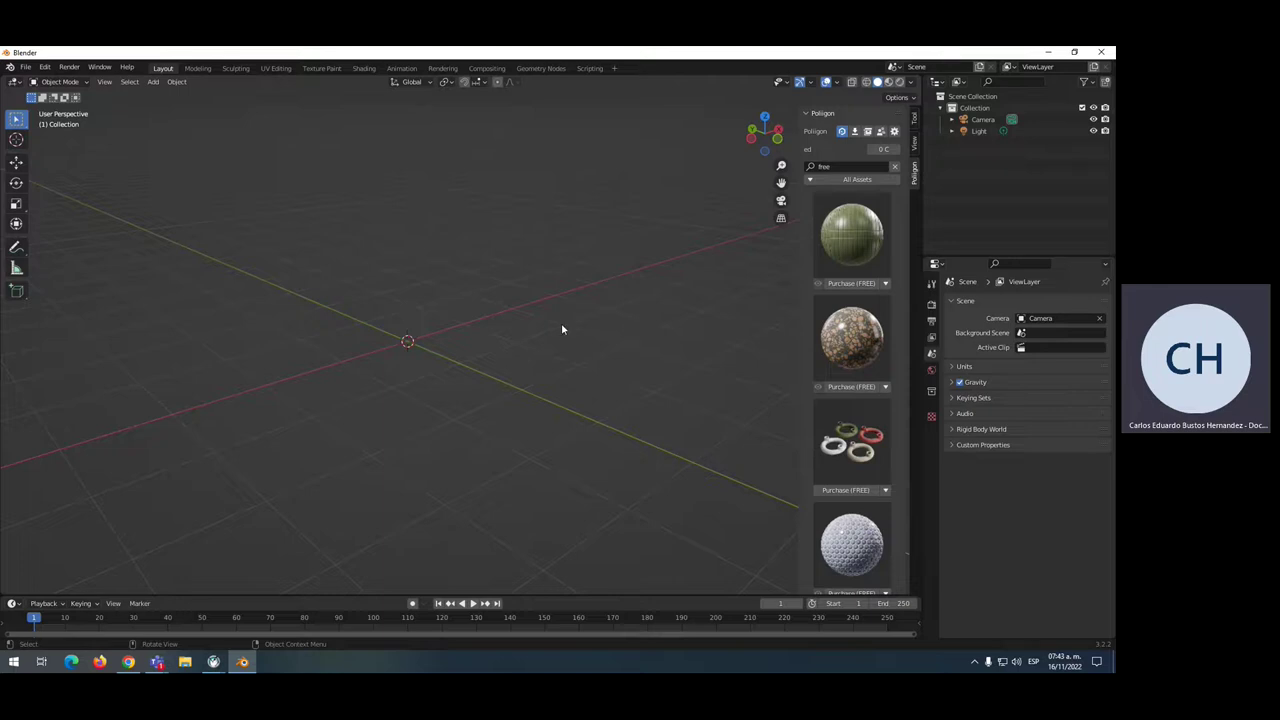
Add a cylinder mesh and show its Transform values in the N panel
key("shift+a")
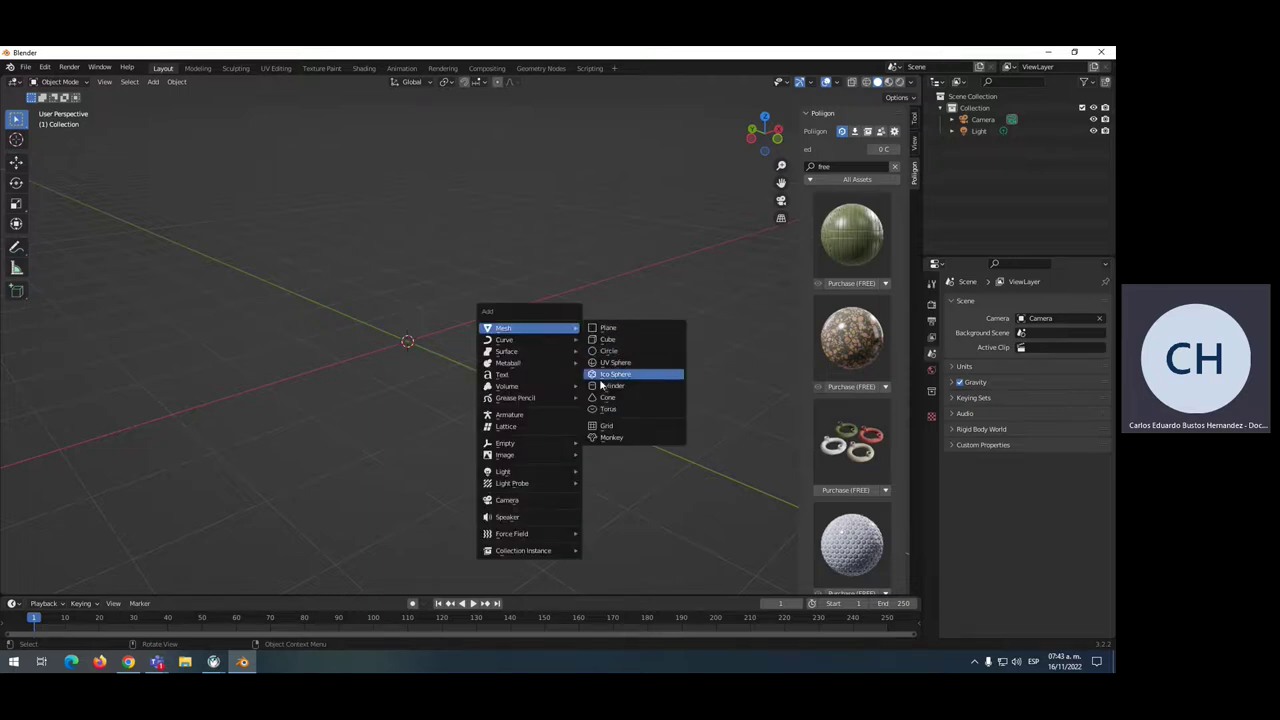
left_click(608, 385)
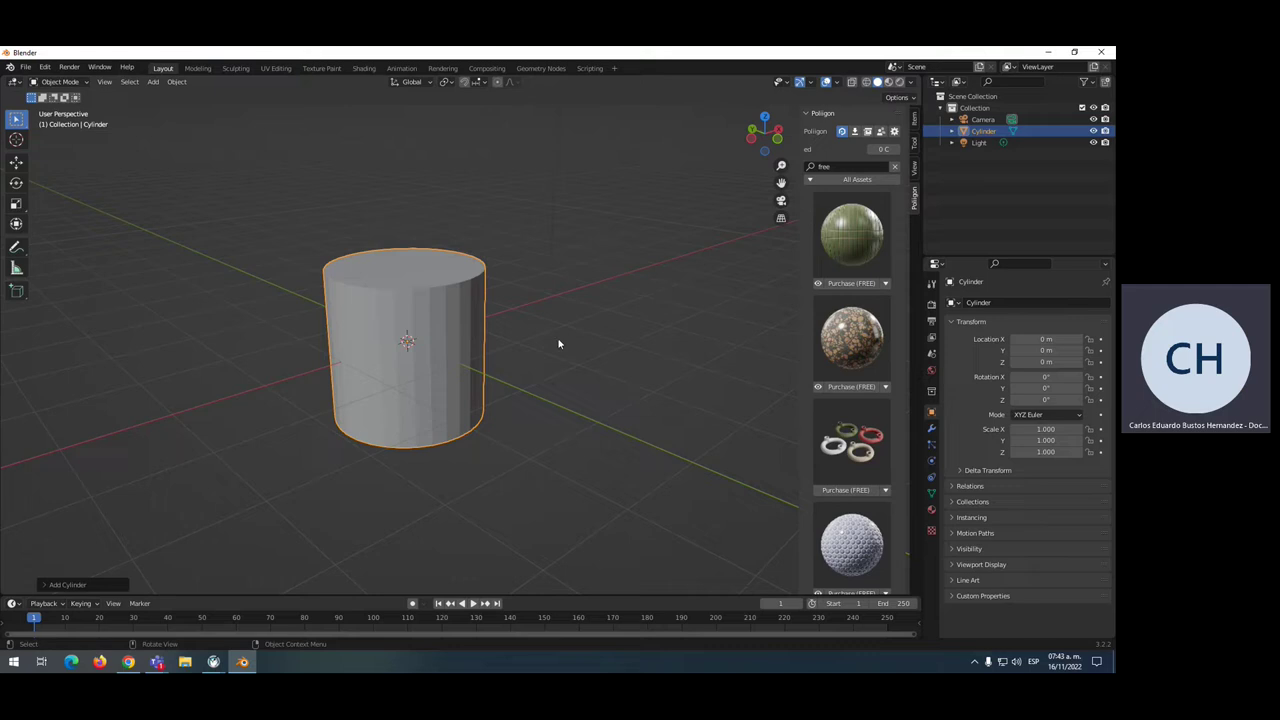
scroll(543, 323, "down", 6)
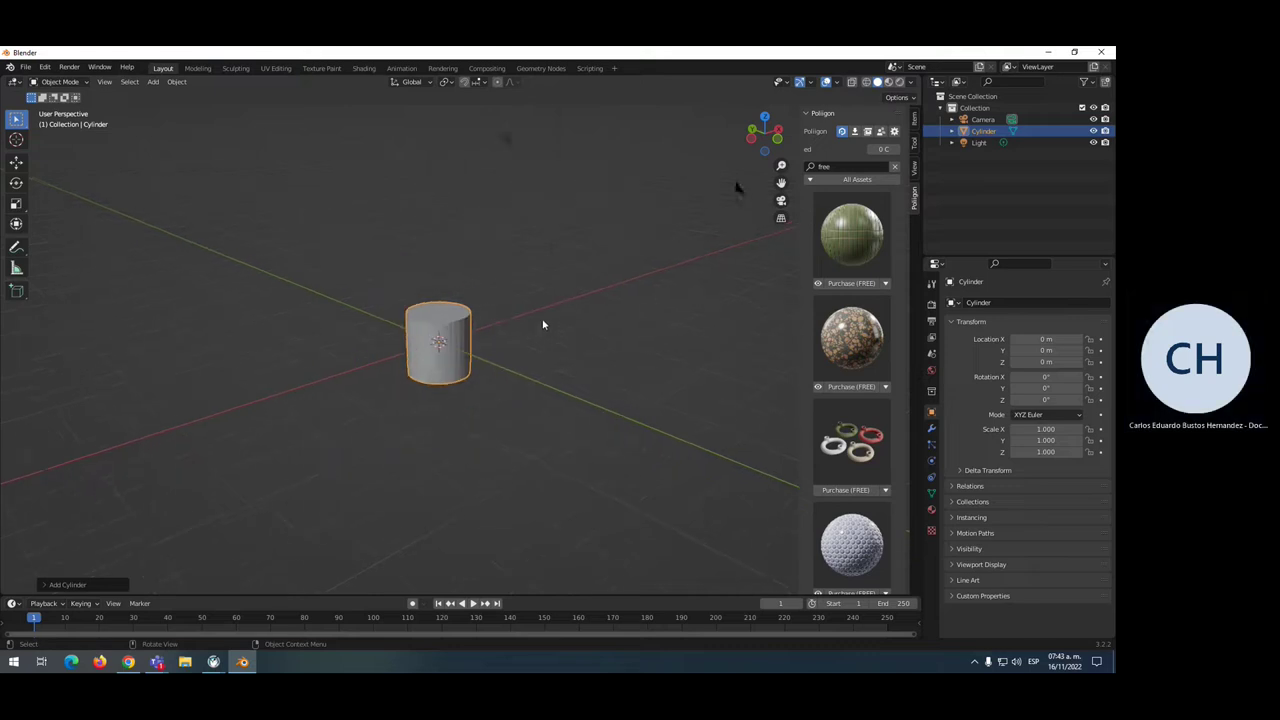
left_click(916, 143)
left_click(914, 119)
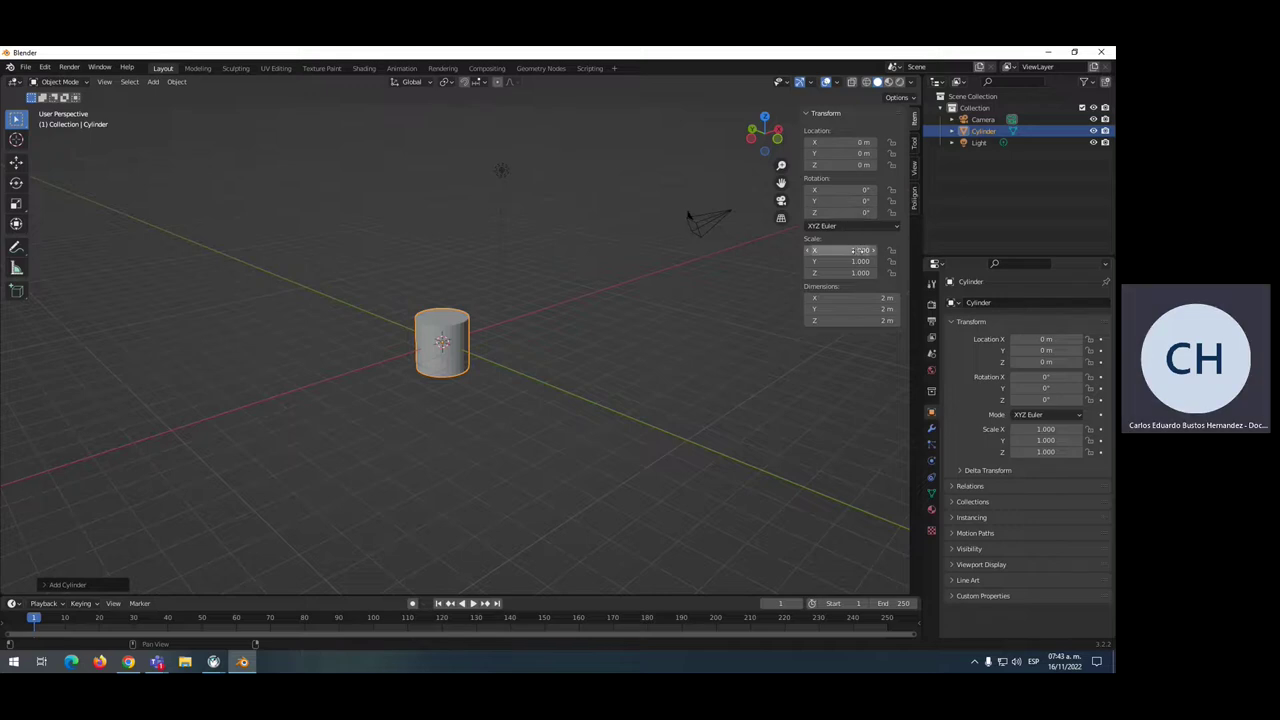
Stretch the cylinder along Z, turn it 4.6° about Z, and raise its base to the origin
left_click_drag(858, 273, 900, 273)
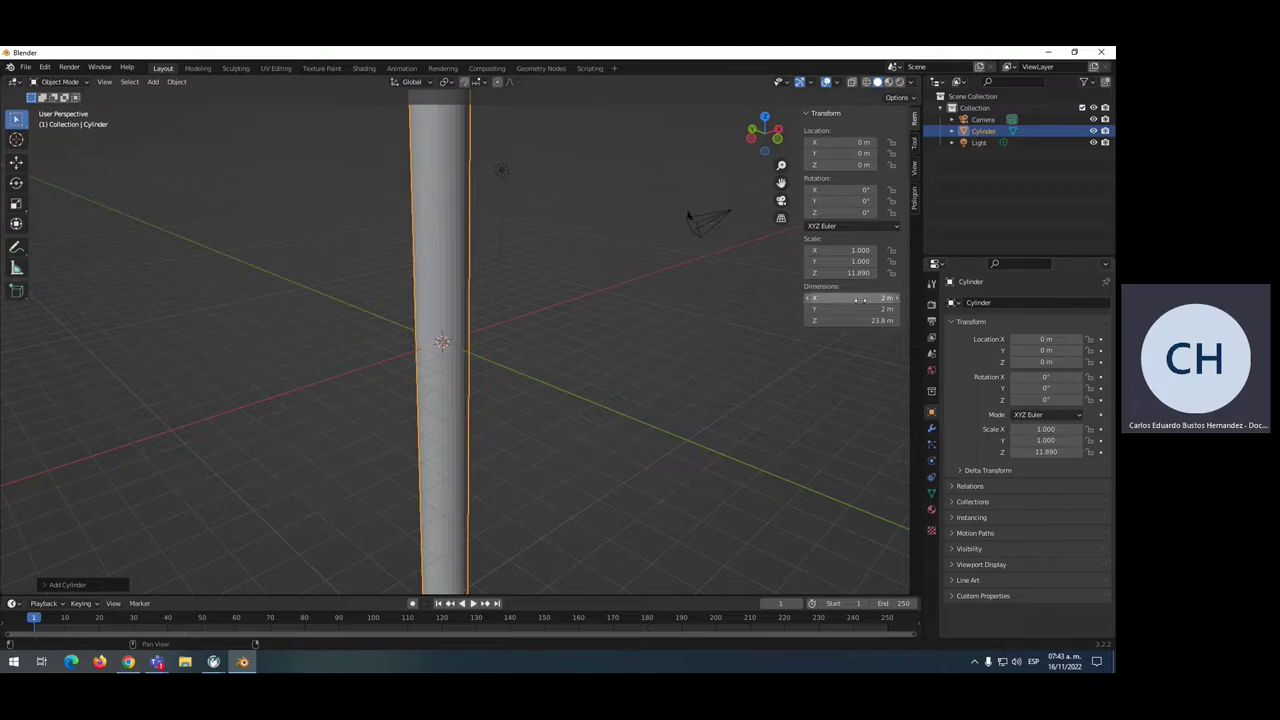
scroll(669, 269, "down", 2)
scroll(600, 299, "down", 5)
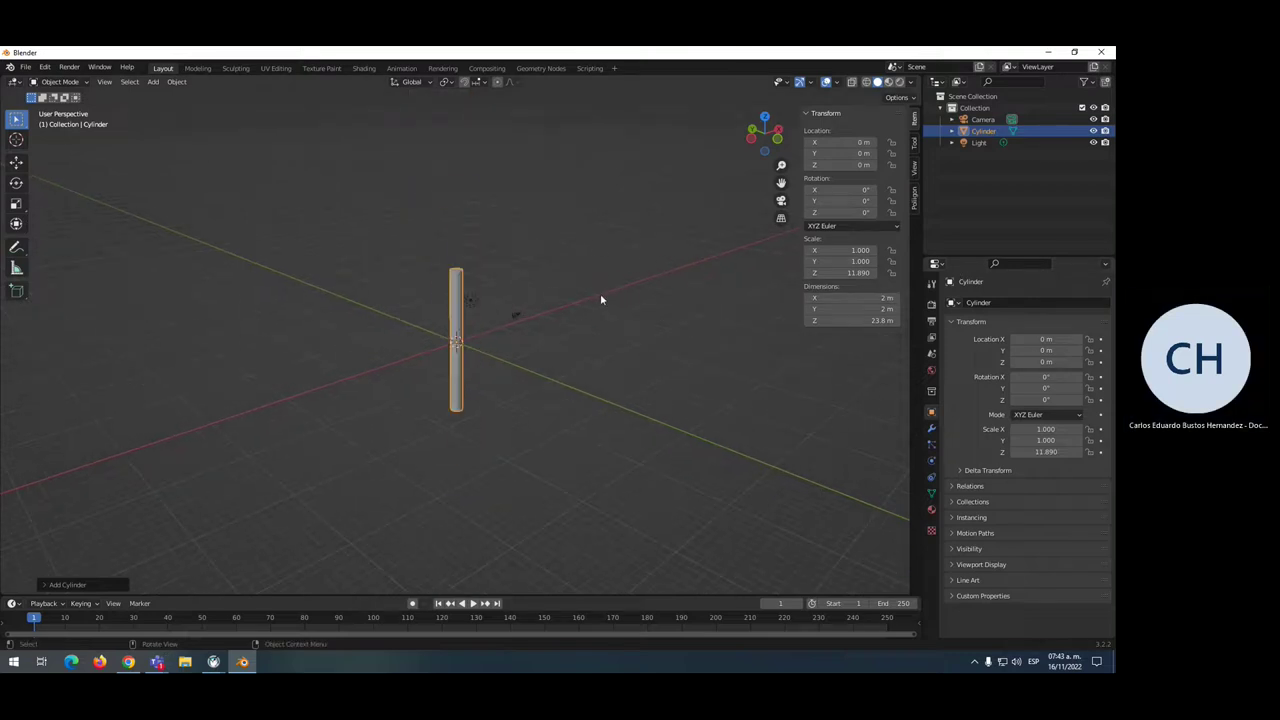
scroll(600, 299, "up", 4)
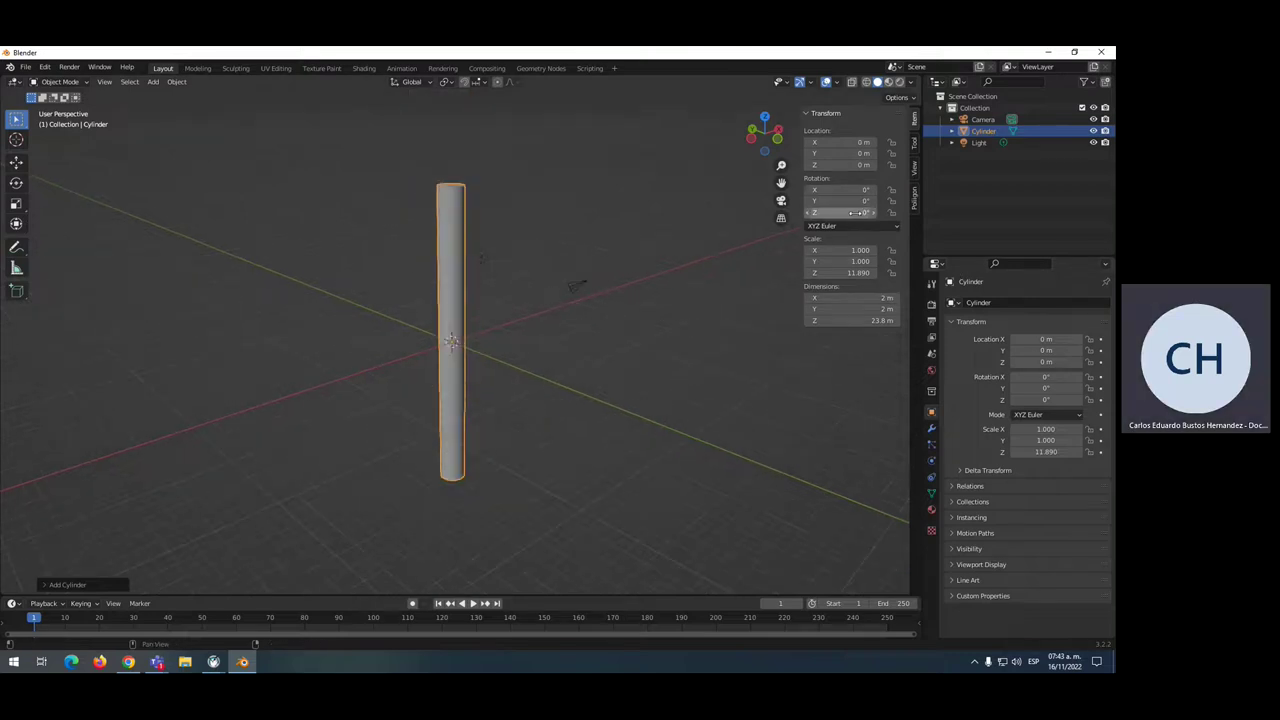
mouse_move(857, 212)
left_mouse_down()
mouse_move(872, 212)
mouse_move(856, 202)
left_mouse_up()
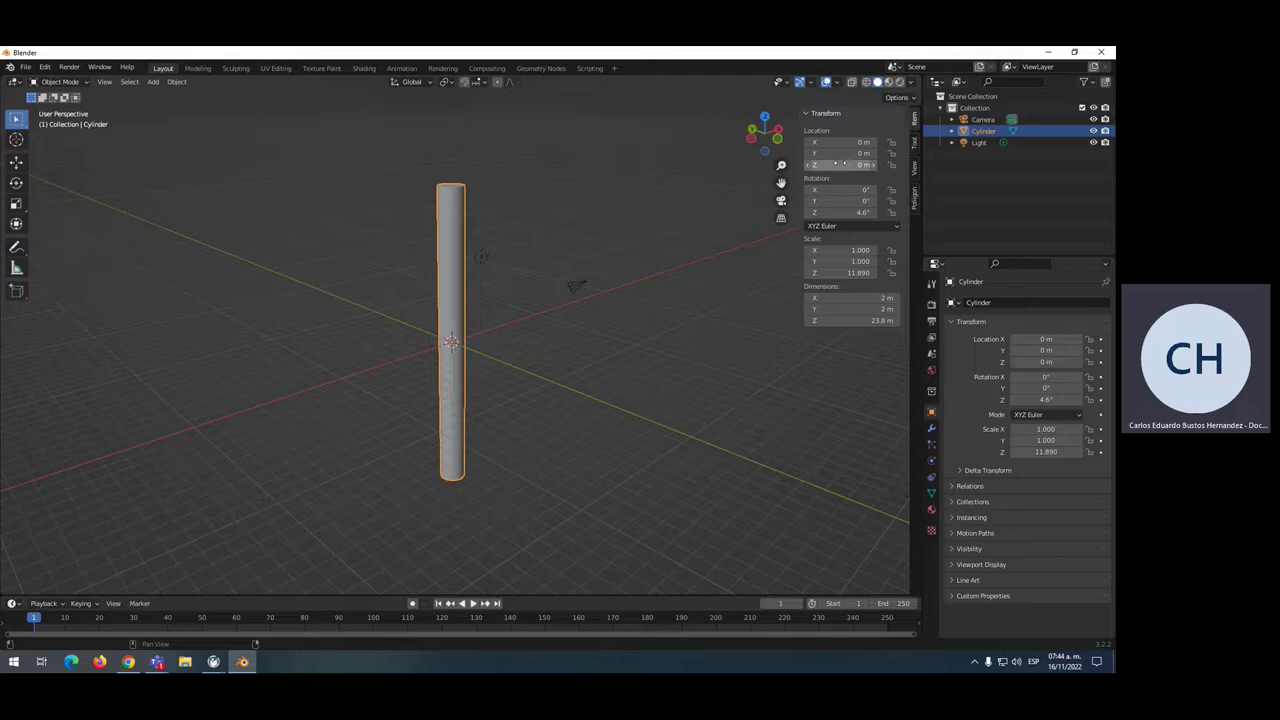
left_click_drag(843, 164, 880, 164)
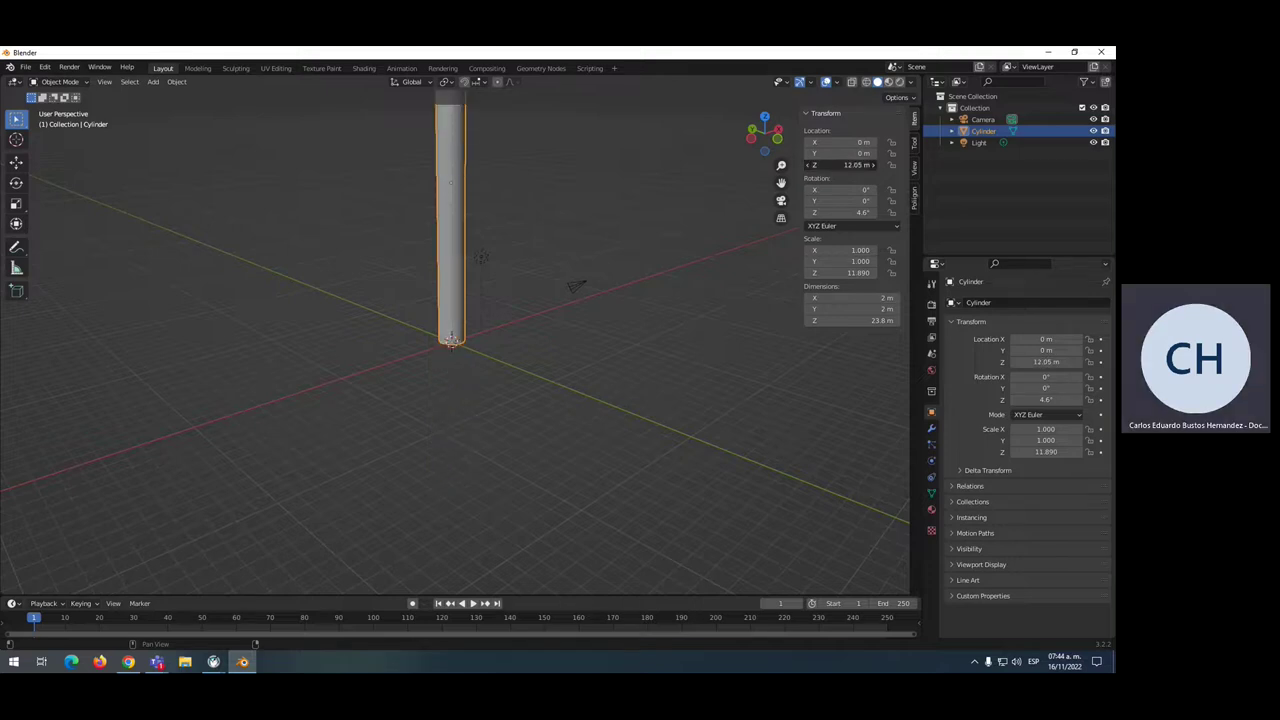
Stretch the cylinder to 44.6 m tall and set its base back on the origin
scroll(464, 296, "down", 2)
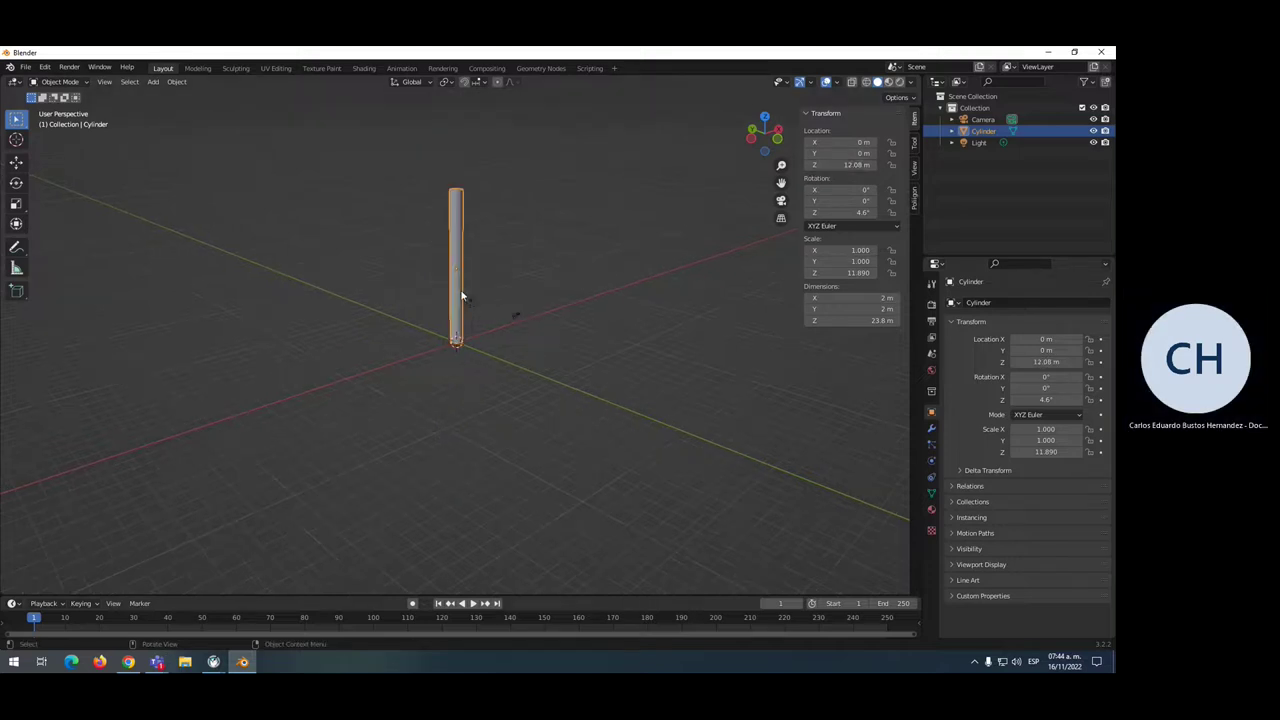
left_click_drag(838, 272, 905, 272)
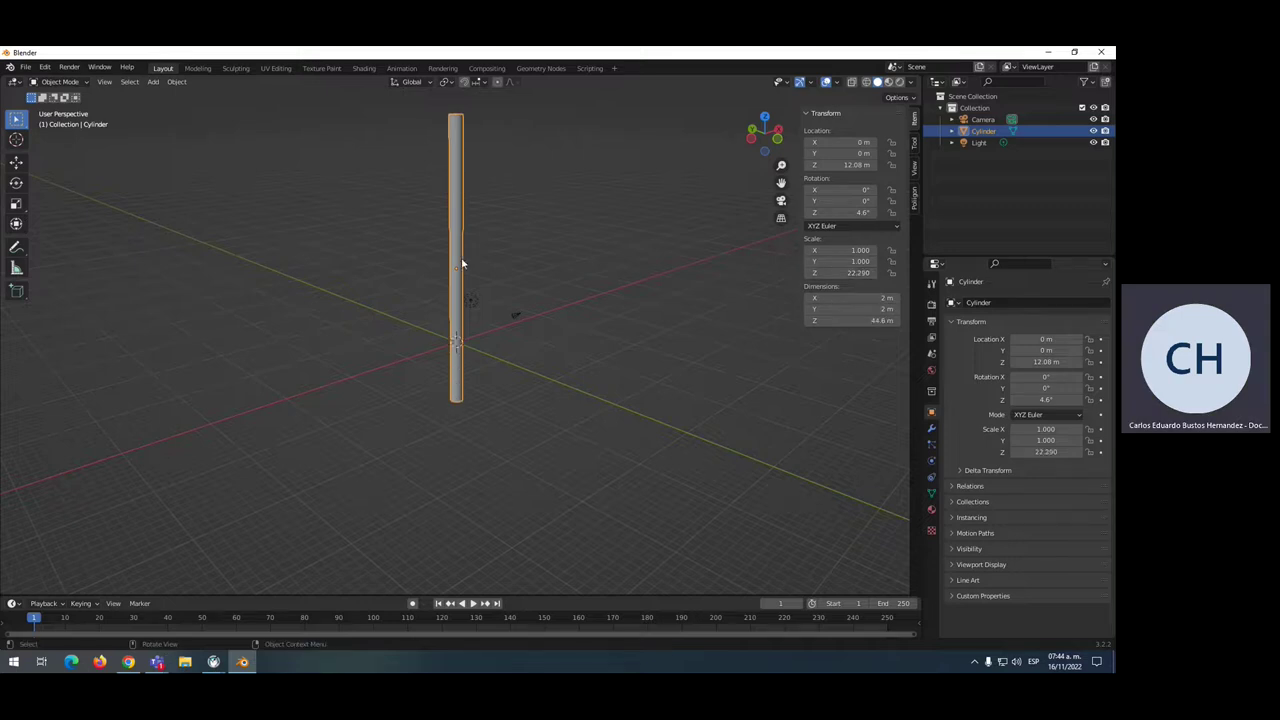
scroll(535, 279, "down", 3)
left_click_drag(845, 165, 883, 165)
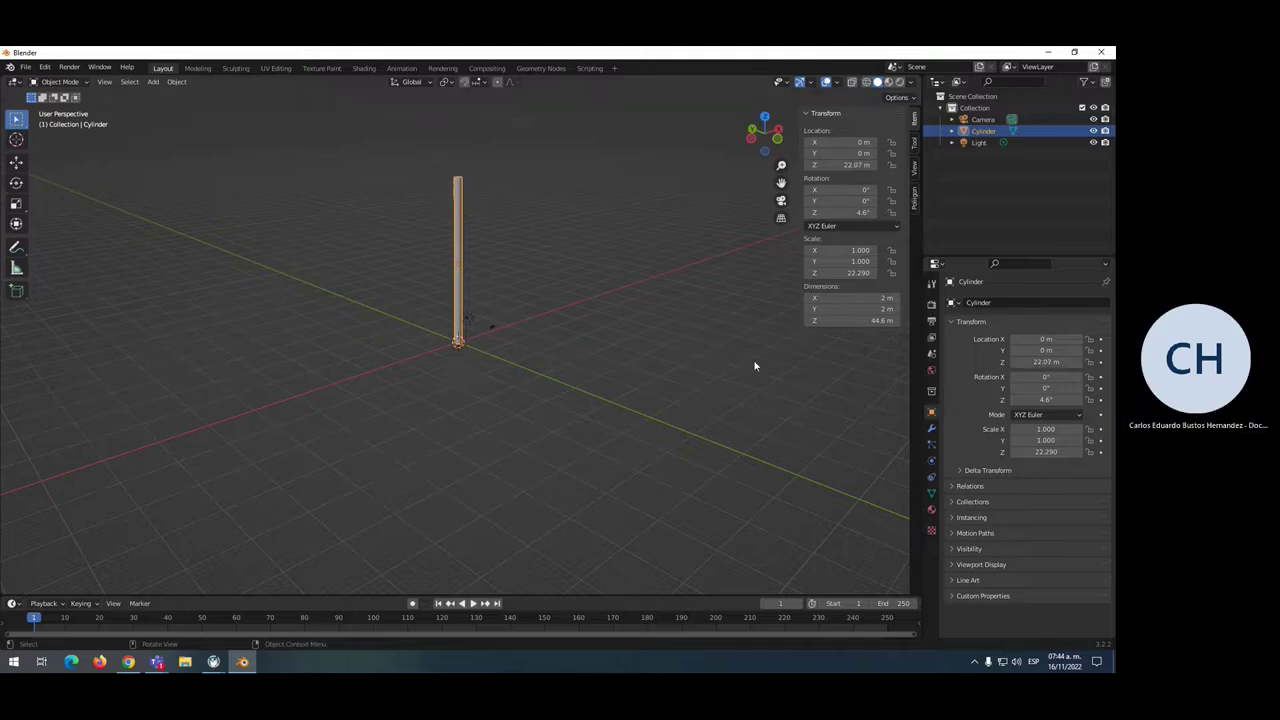
key("shift+a")
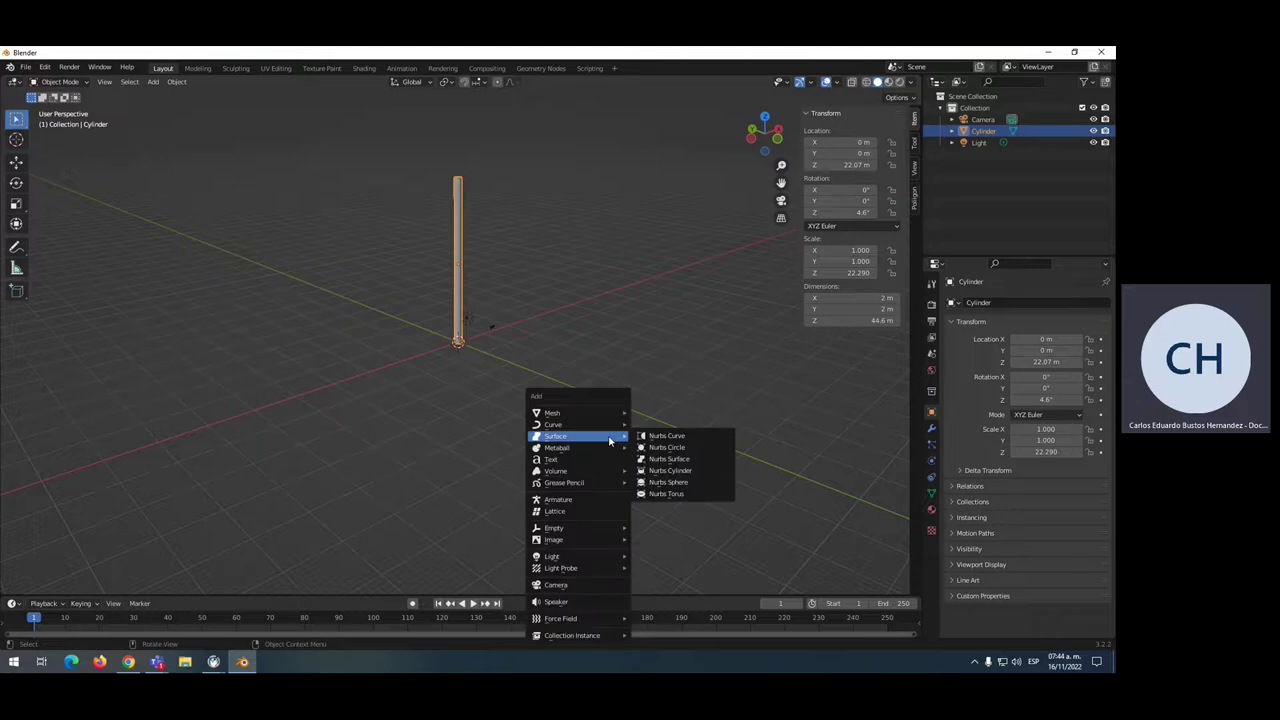
mouse_move(575, 413)
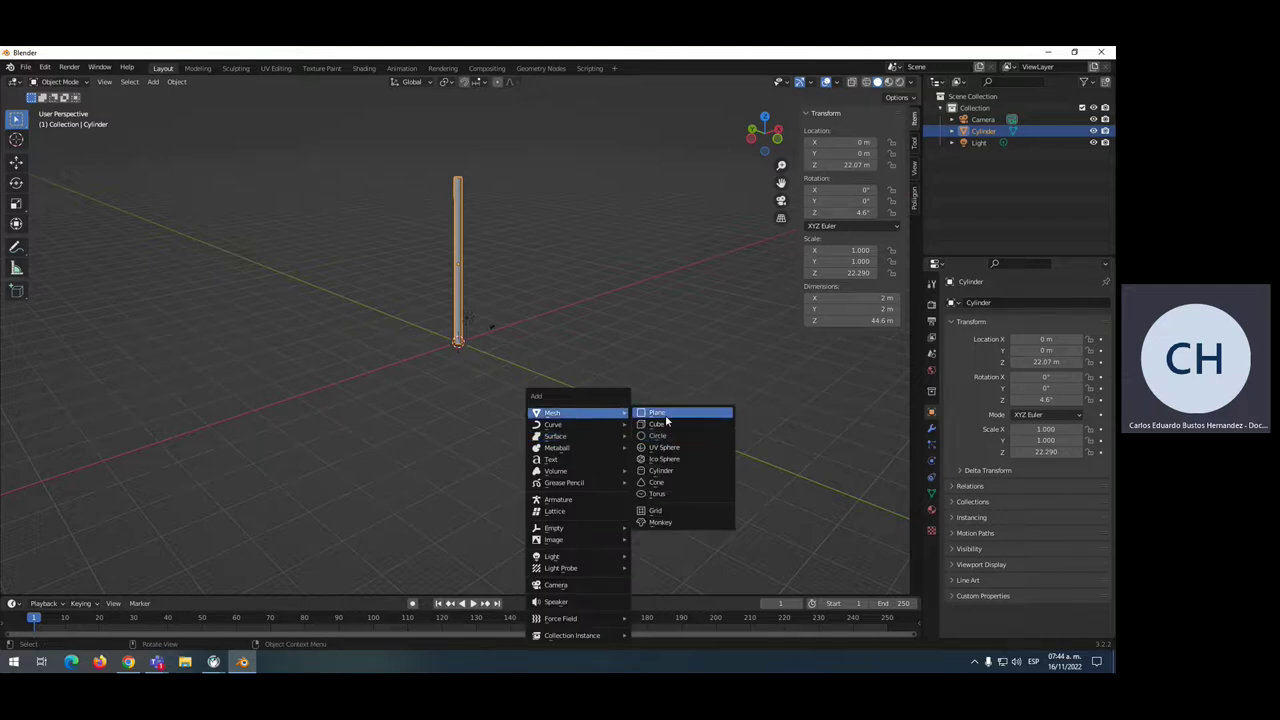
Add a plane and scale it into a 21.6 × 14.1 m rectangle
left_click(667, 418)
scroll(463, 350, "up", 3)
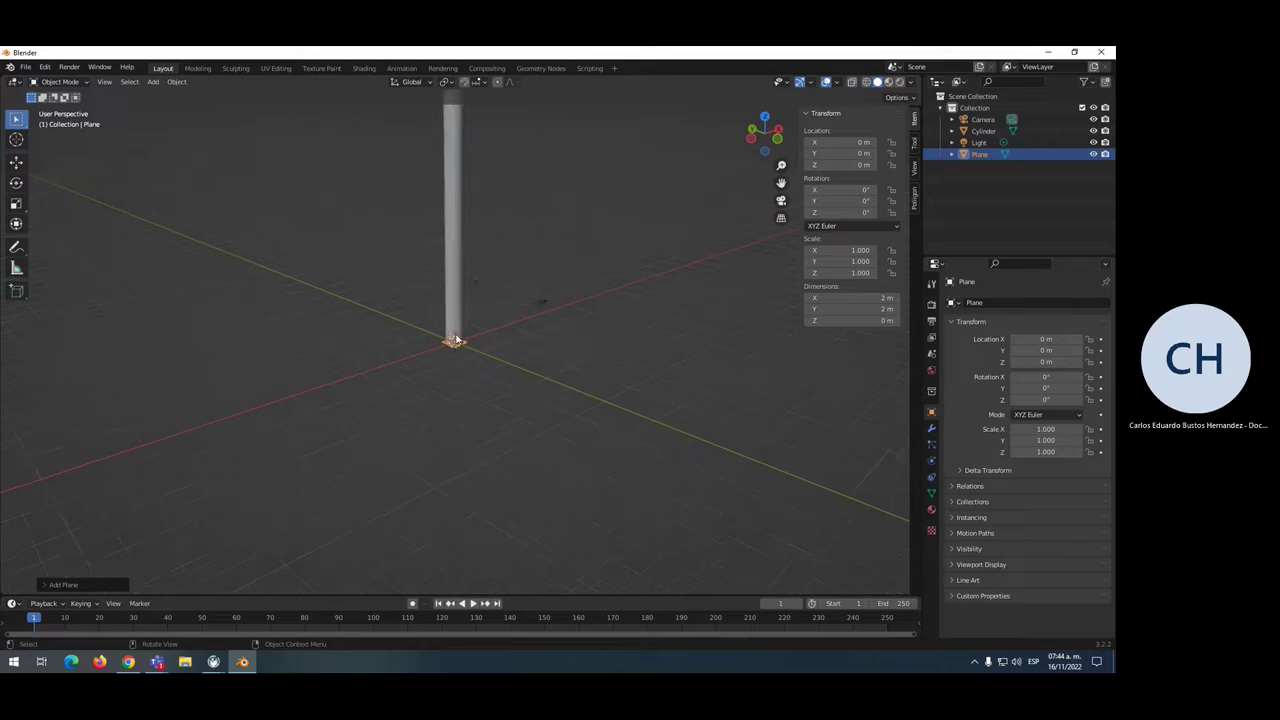
scroll(457, 340, "up", 3)
left_click(16, 204)
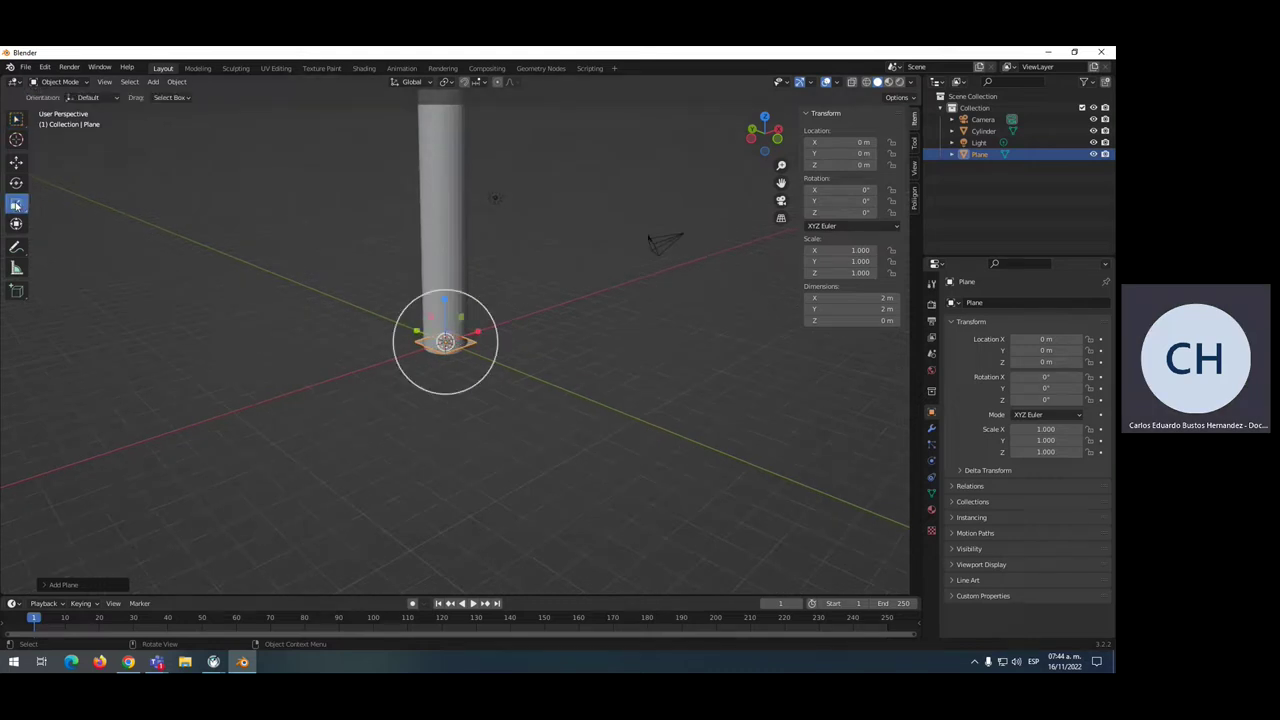
mouse_move(442, 342)
left_mouse_down()
mouse_move(427, 278)
mouse_move(517, 321)
mouse_move(506, 330)
mouse_move(517, 337)
left_mouse_up()
scroll(517, 337, "down", 2)
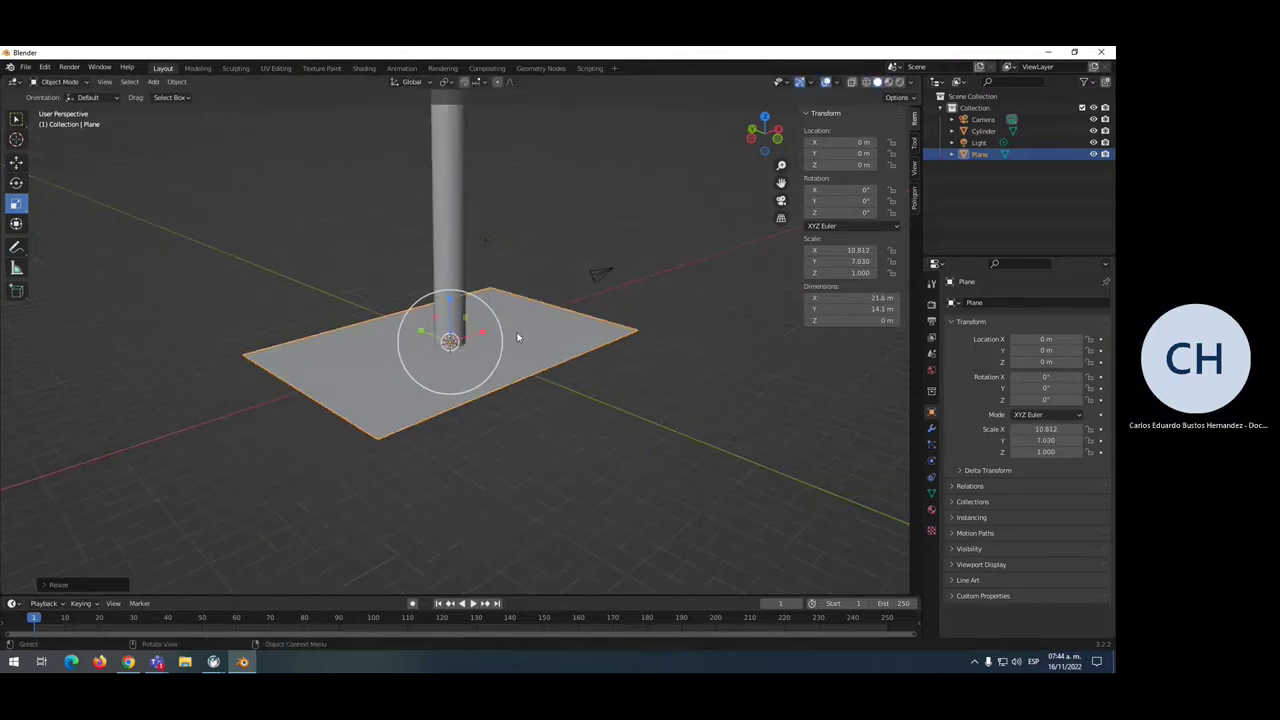
scroll(517, 337, "down", 2)
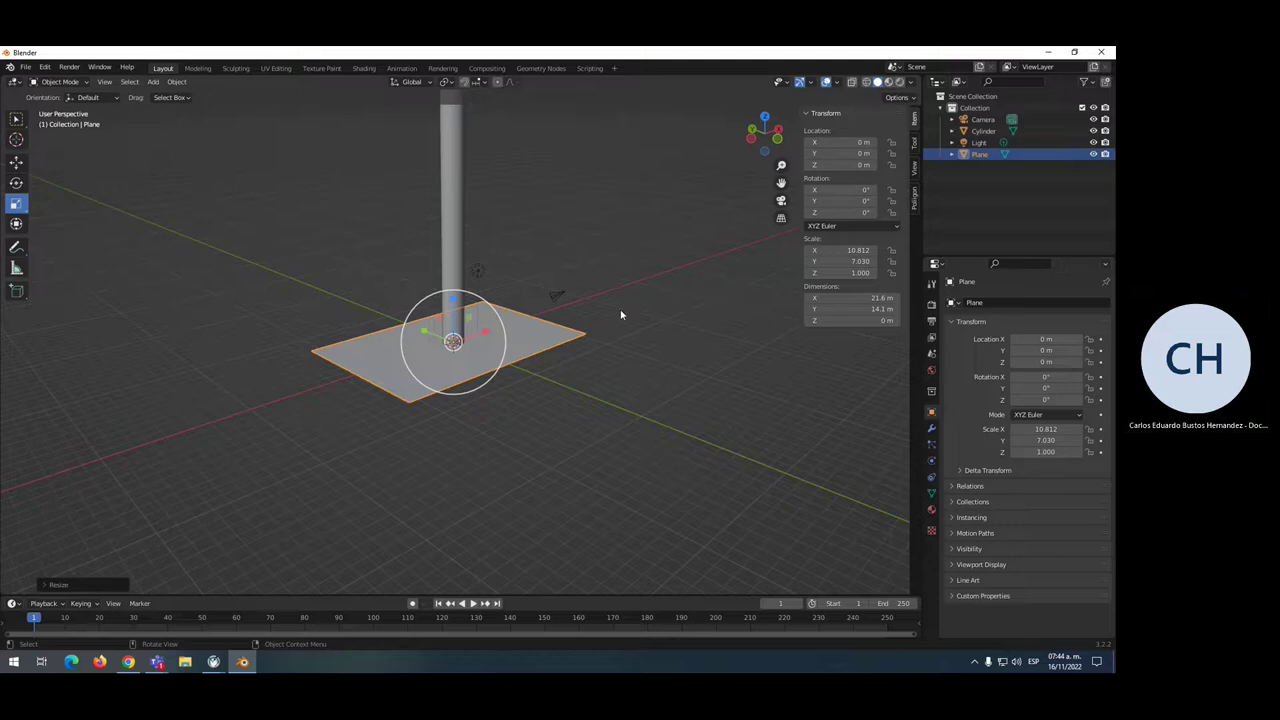
Stand the plane upright with 90° X rotation and raise it to Z 37.44 m
left_click(16, 183)
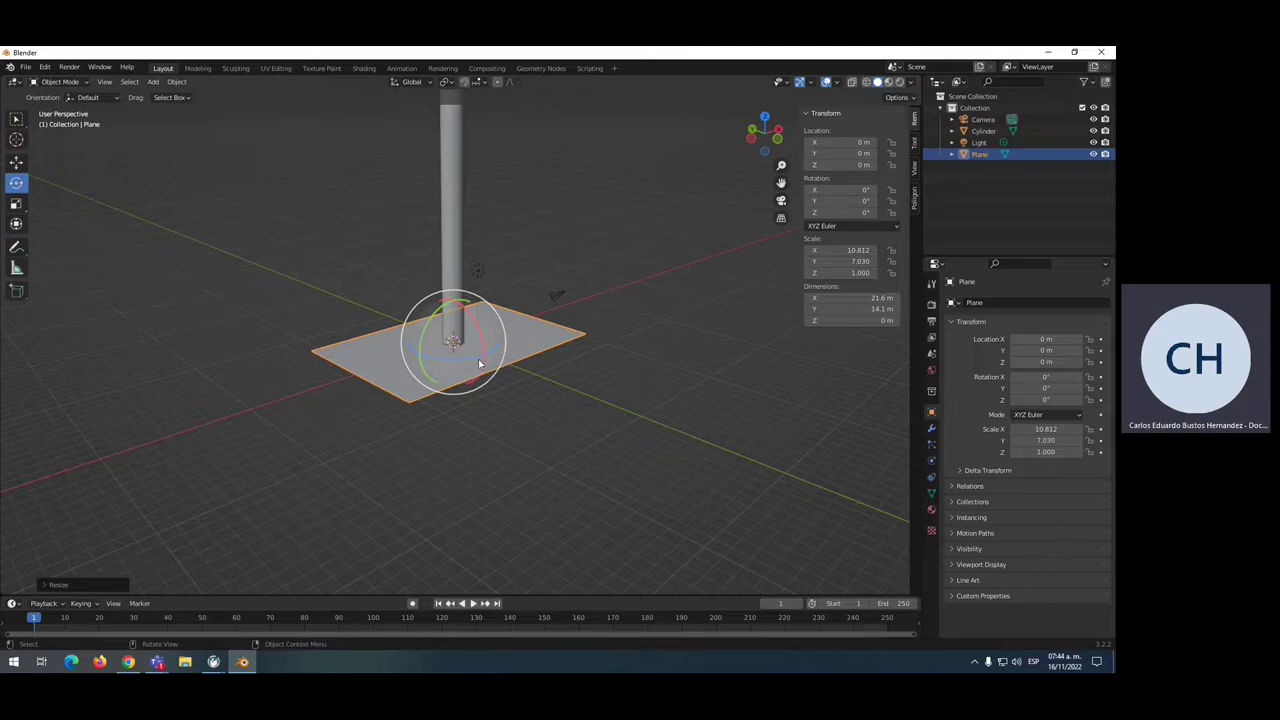
left_click(836, 190)
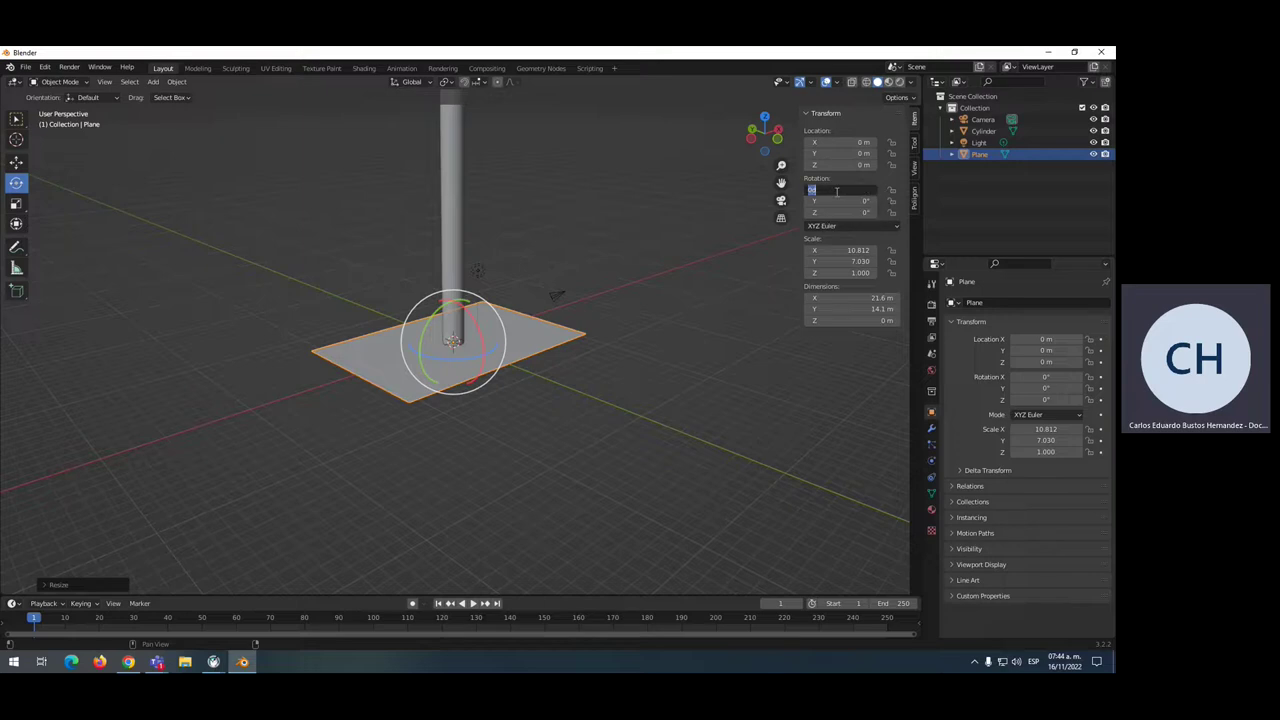
type("90")
key("Return")
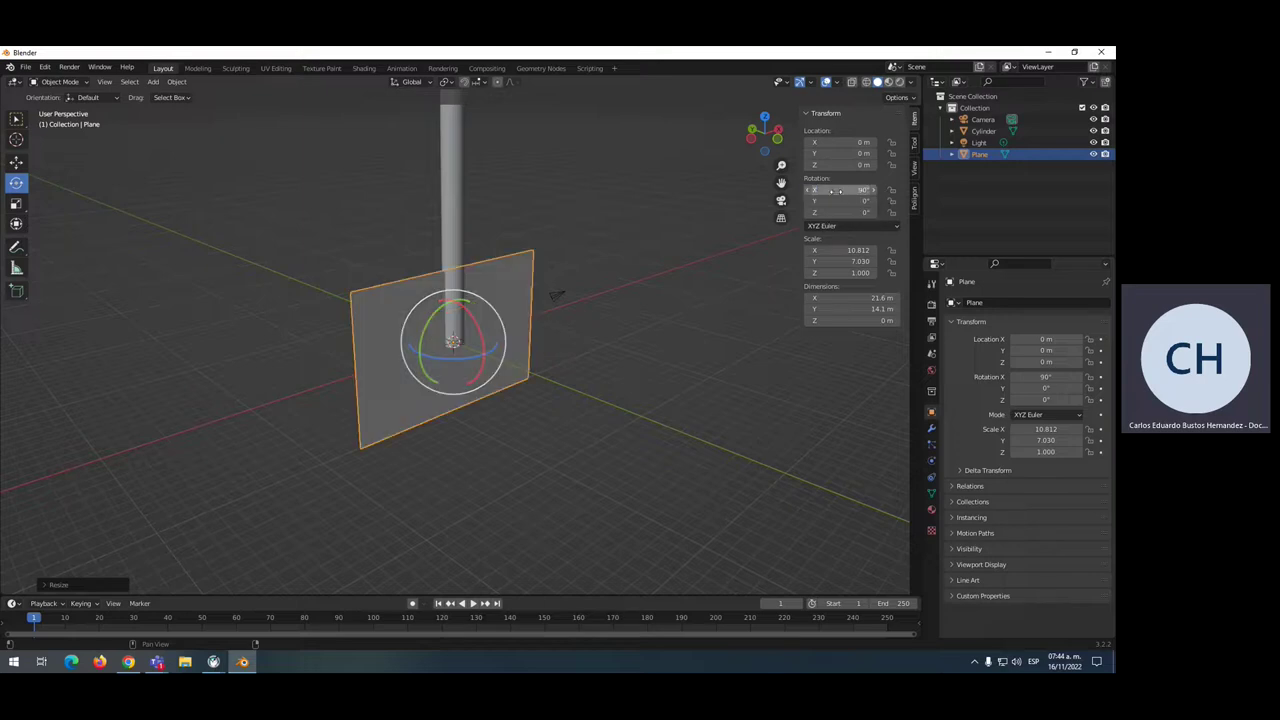
scroll(570, 273, "down", 3)
scroll(588, 272, "down", 2)
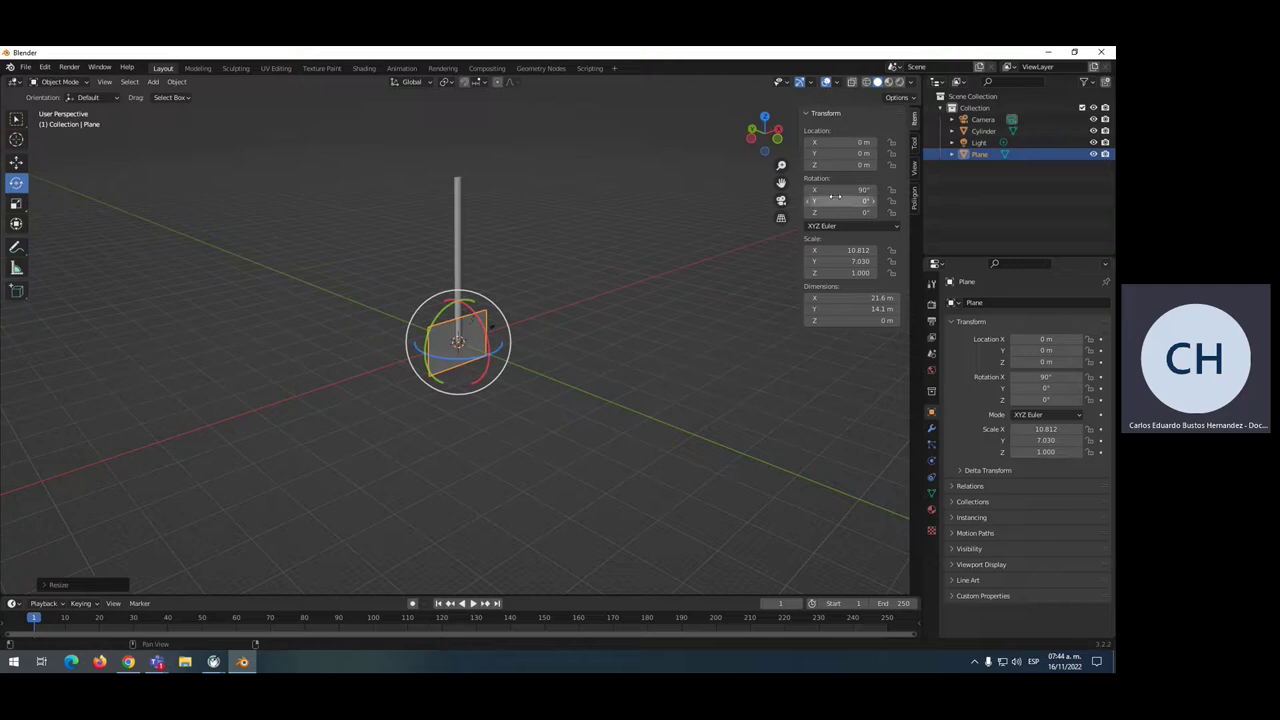
mouse_move(828, 165)
left_mouse_down()
mouse_move(940, 165)
mouse_move(865, 165)
left_mouse_up()
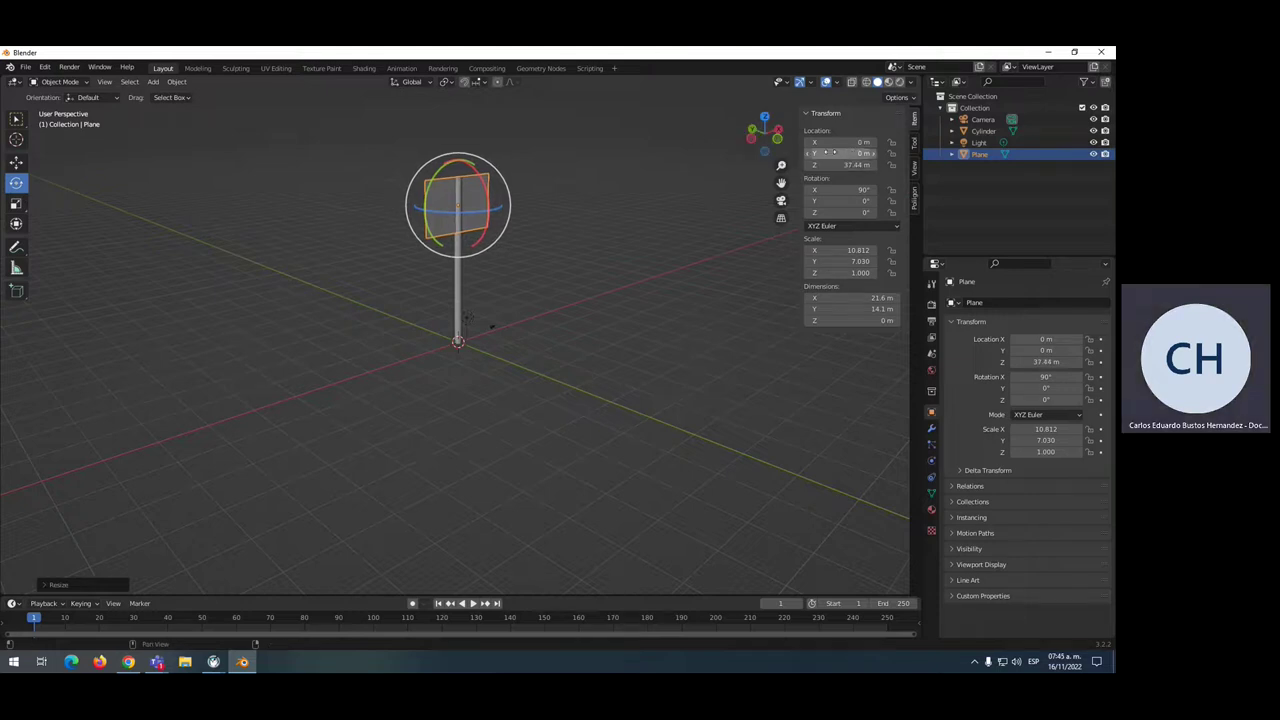
Slide the plane to X 10.96 m so its edge meets the pole top, checking from the front
left_click(16, 161)
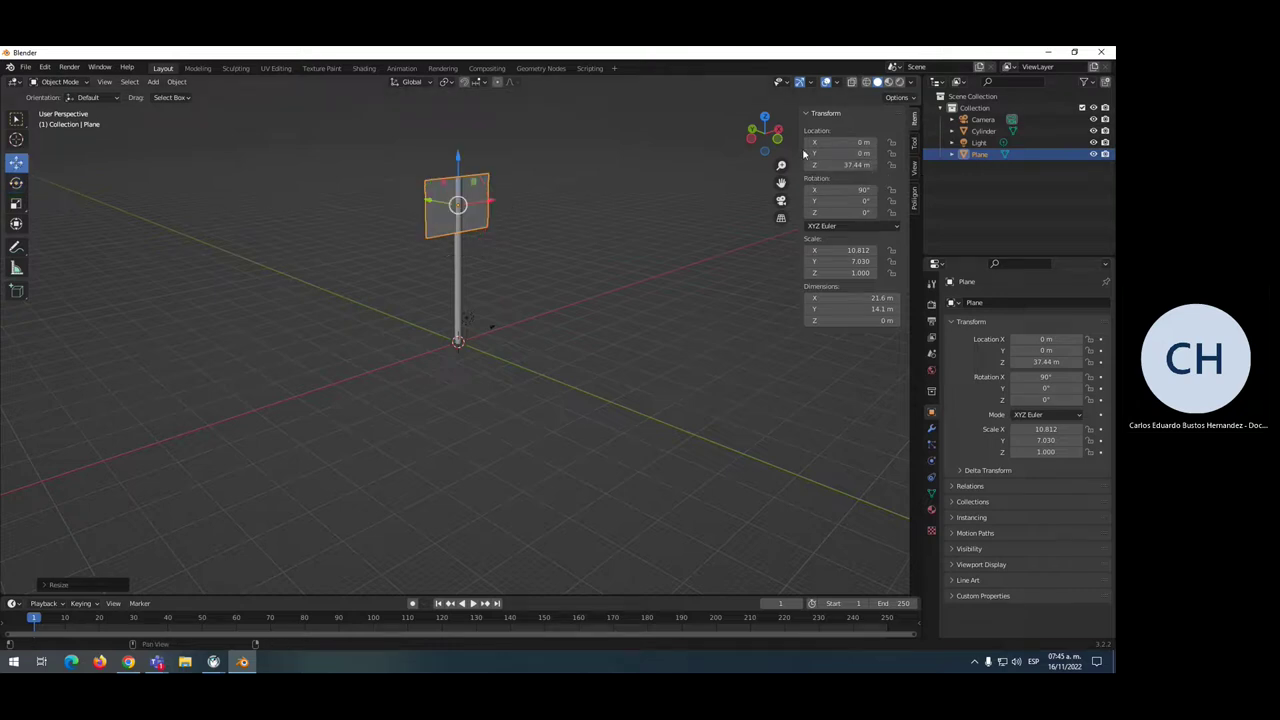
left_click_drag(826, 142, 900, 142)
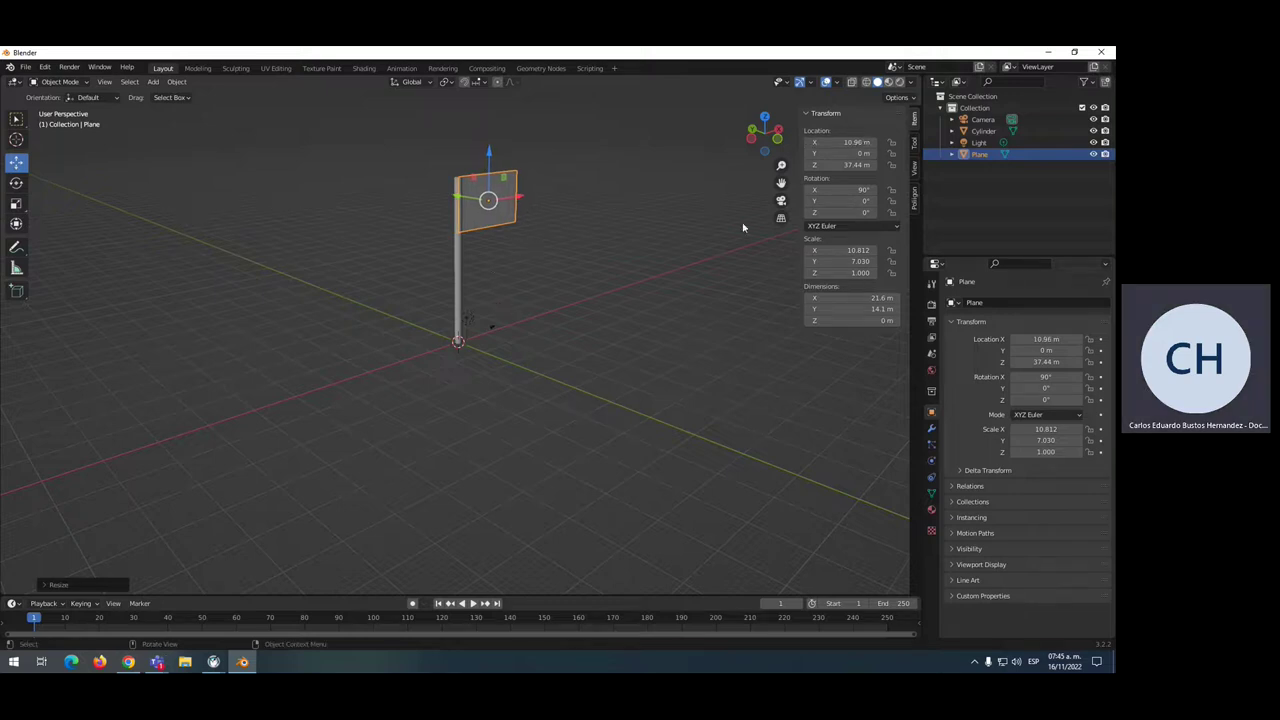
mouse_move(622, 259)
middle_mouse_down()
mouse_move(600, 331)
mouse_move(545, 353)
mouse_move(545, 234)
mouse_move(655, 259)
mouse_move(576, 242)
mouse_move(381, 248)
mouse_move(451, 257)
mouse_move(452, 285)
mouse_move(443, 257)
mouse_move(391, 261)
mouse_move(257, 234)
mouse_move(384, 252)
mouse_move(440, 245)
mouse_move(424, 240)
mouse_move(415, 350)
mouse_move(368, 358)
mouse_move(361, 345)
mouse_move(399, 255)
mouse_move(363, 203)
mouse_move(347, 260)
mouse_move(565, 245)
mouse_move(522, 218)
middle_mouse_up()
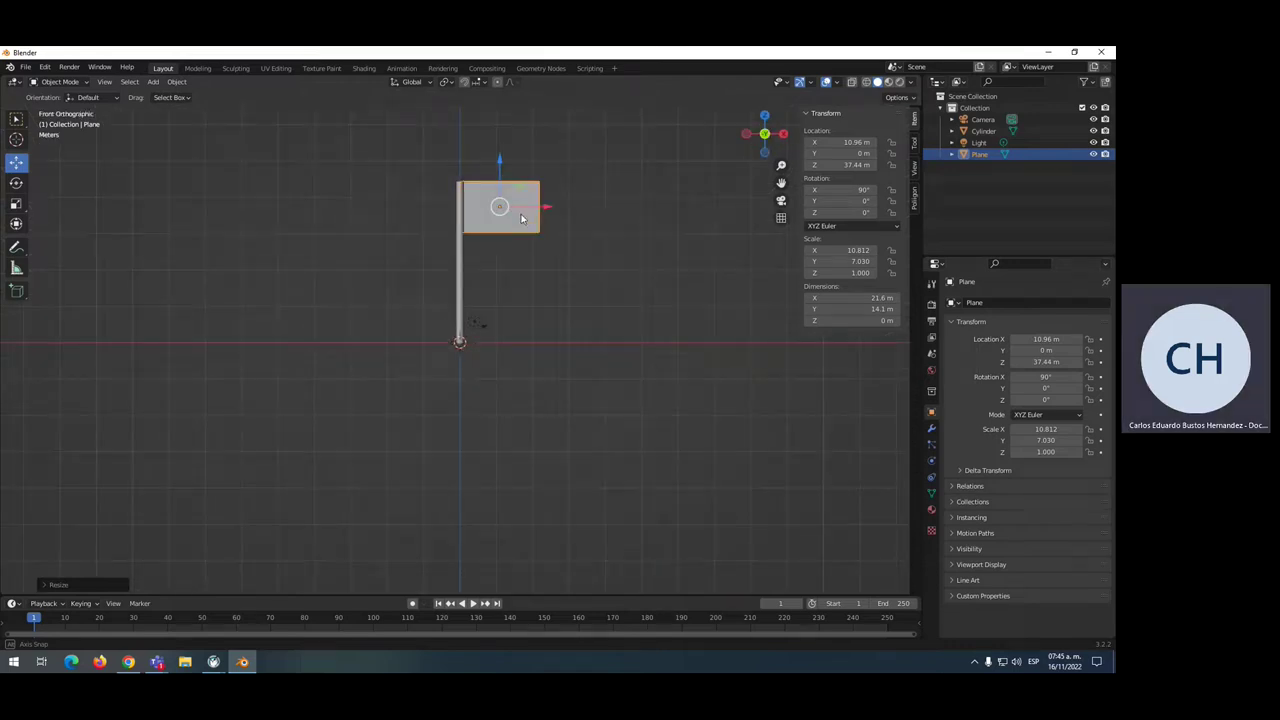
left_click(572, 303)
mouse_move(560, 303)
middle_mouse_down()
mouse_move(580, 291)
mouse_move(597, 303)
mouse_move(563, 309)
mouse_move(595, 307)
mouse_move(575, 305)
mouse_move(581, 296)
middle_mouse_up()
left_click(520, 224)
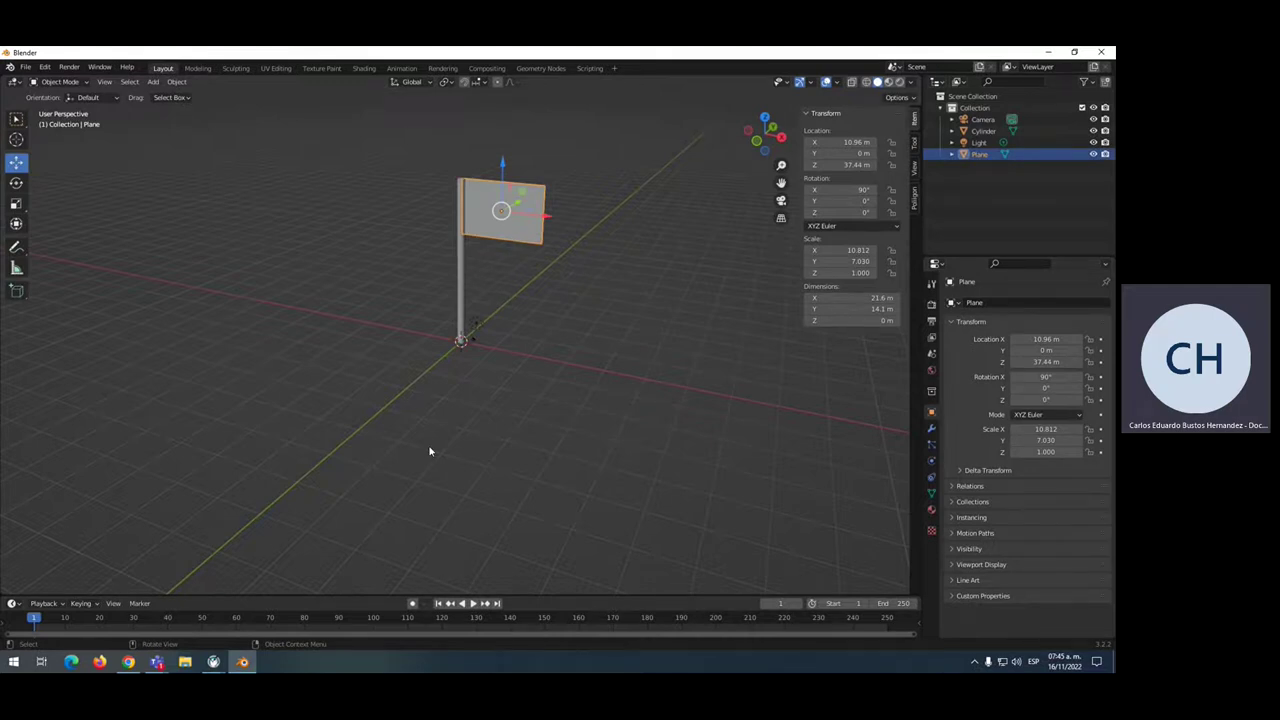
Reselect the flag plane after dismissing its object context menu
right_click(484, 188)
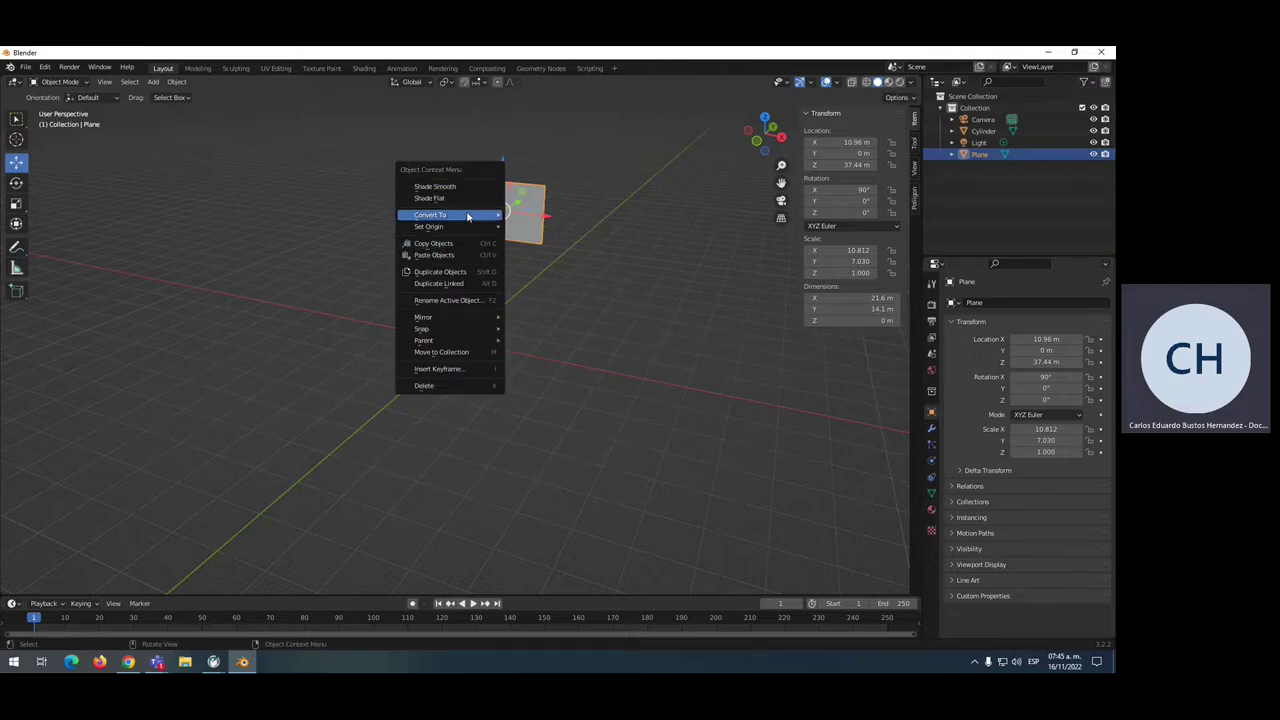
mouse_move(440, 215)
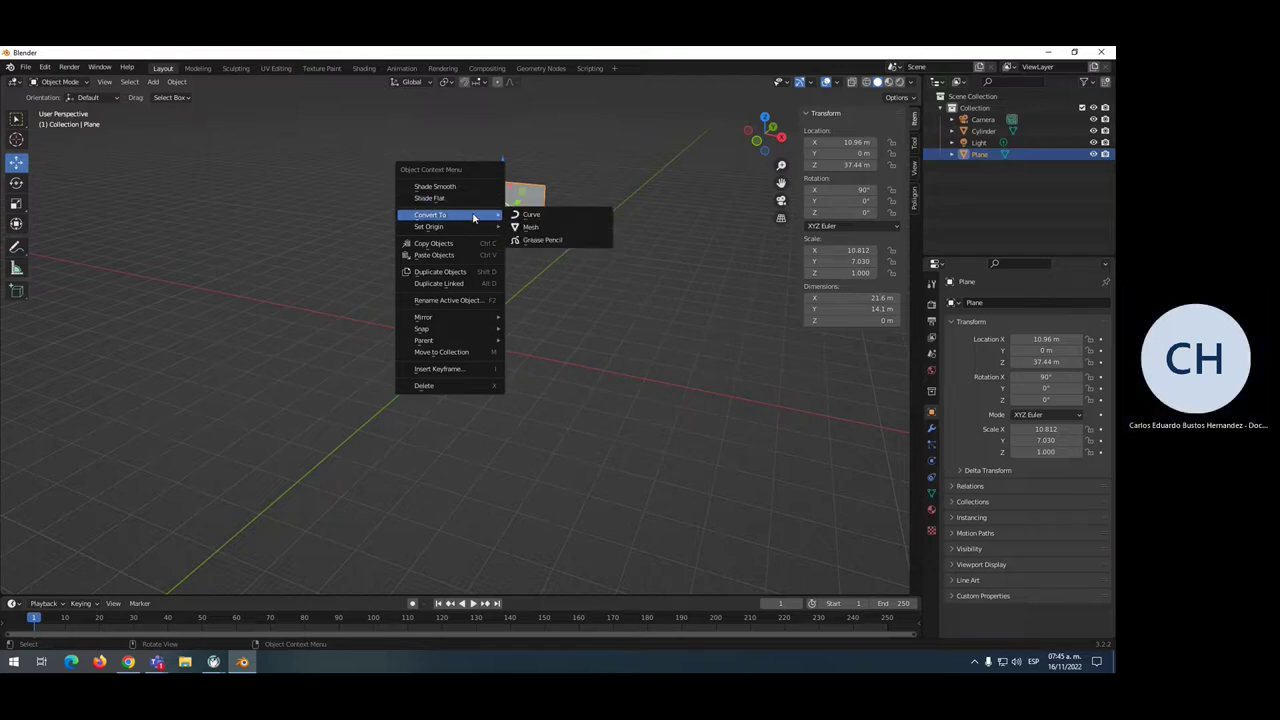
left_click(648, 186)
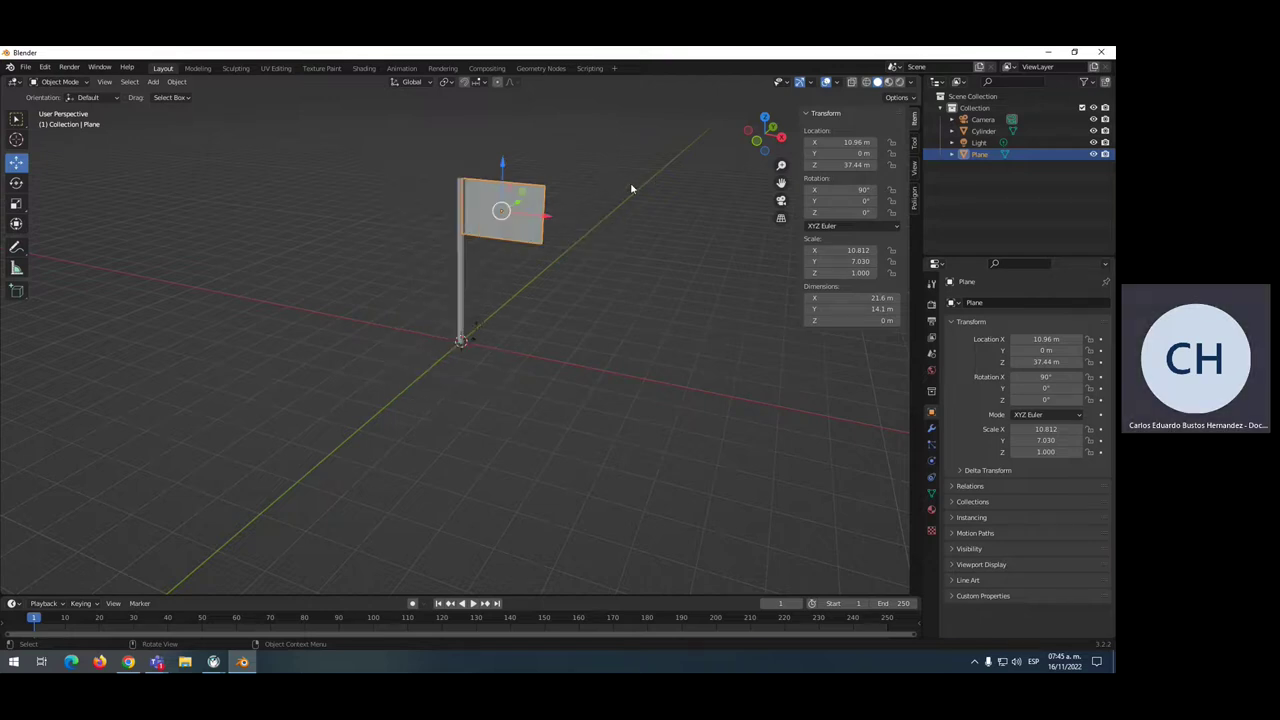
left_click(502, 213, "shift")
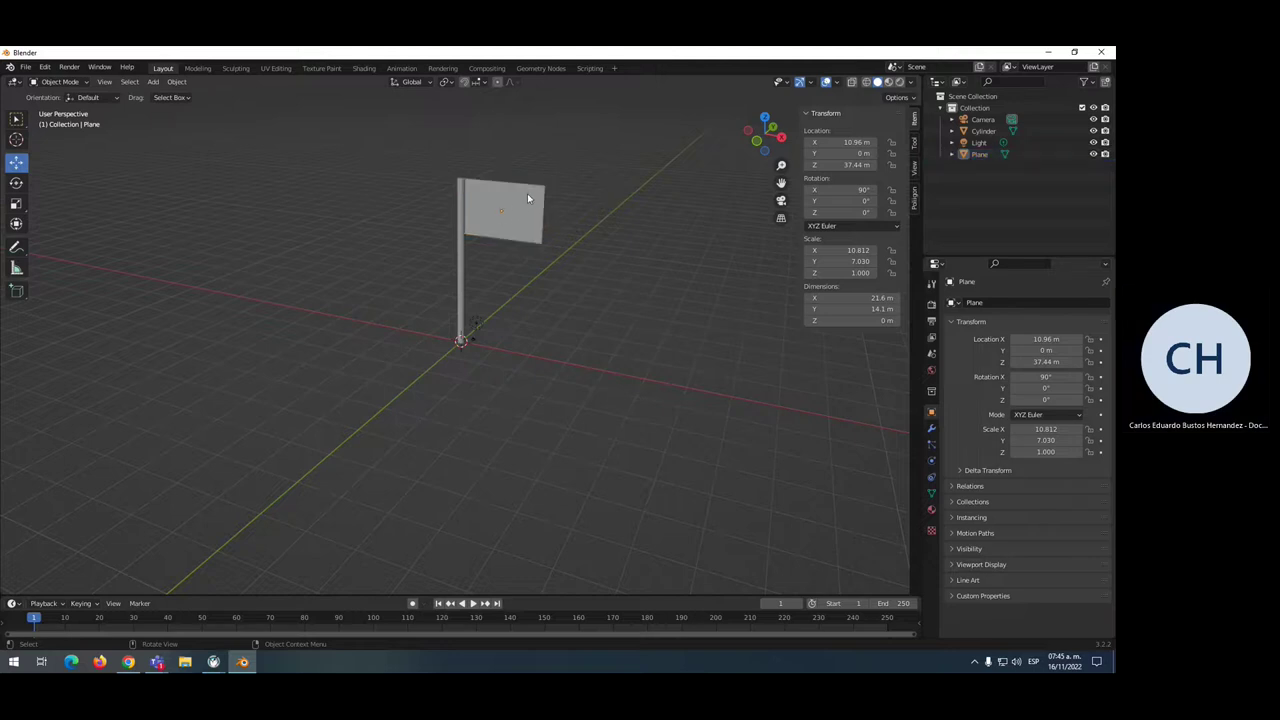
left_click(527, 195)
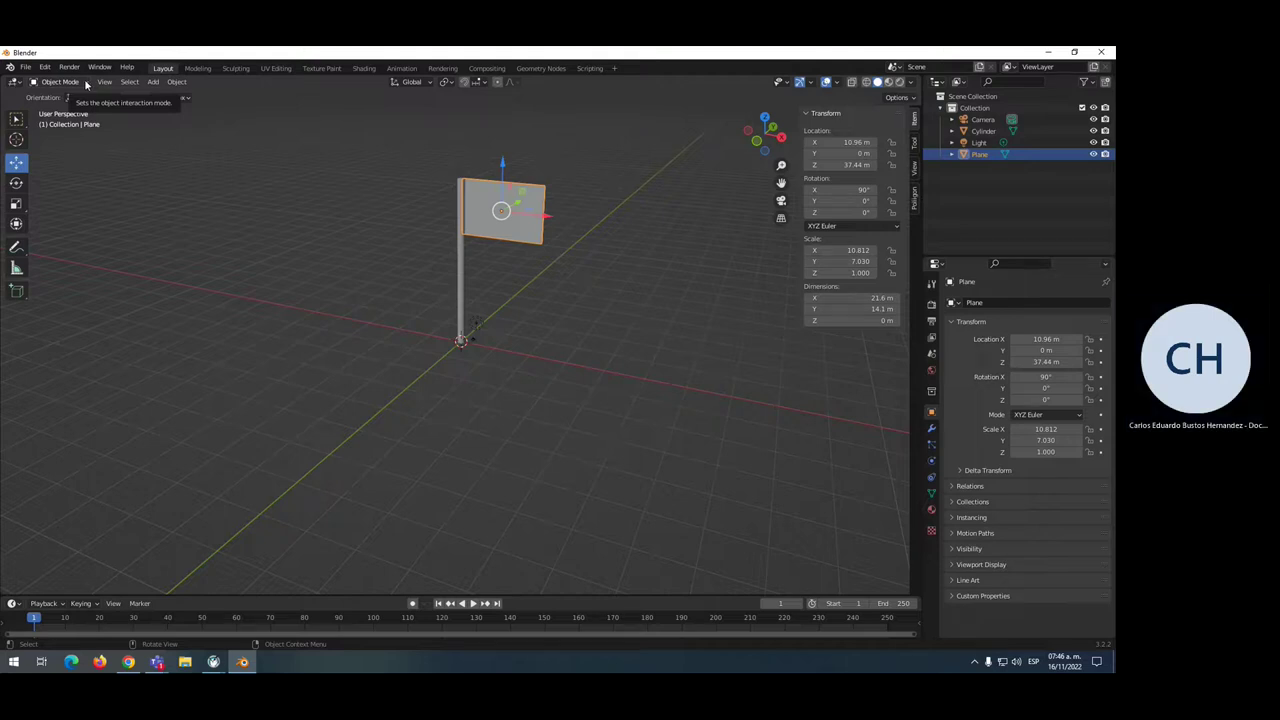
left_click(517, 193, "shift")
left_click(517, 192)
Switch the flag plane into Edit Mode using the interaction mode dropdown
key("Tab")
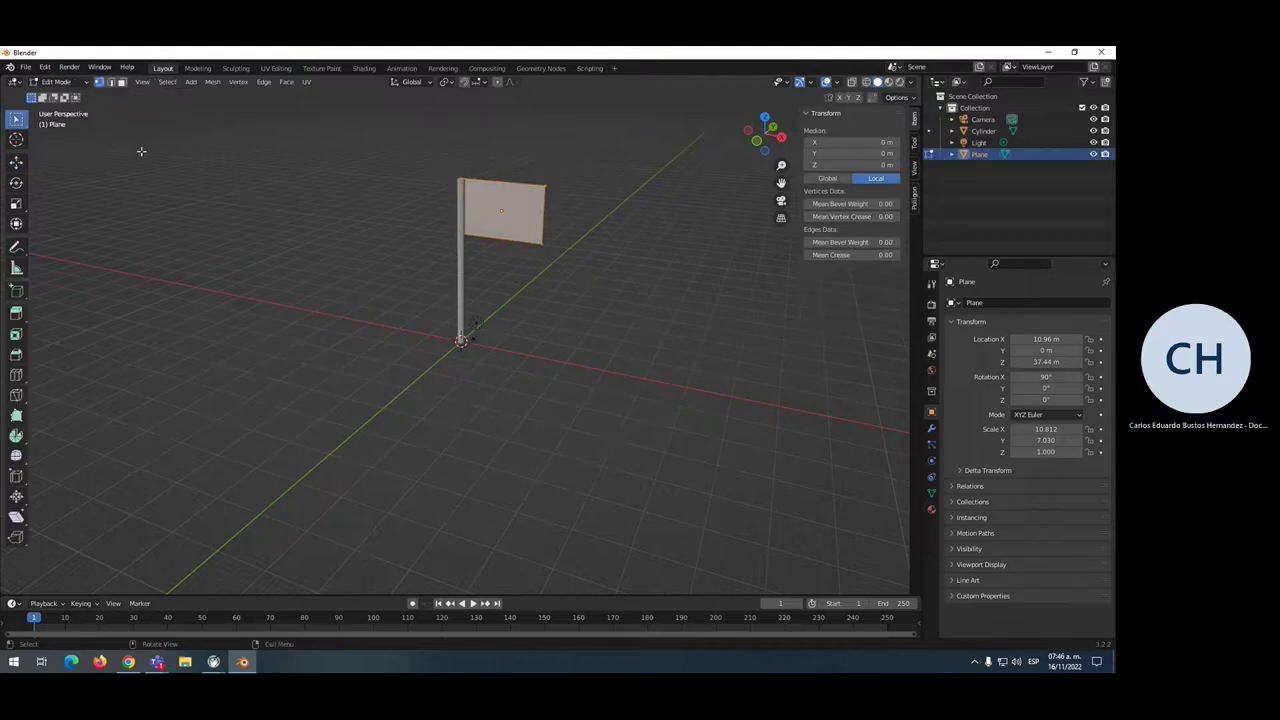
left_click(77, 84)
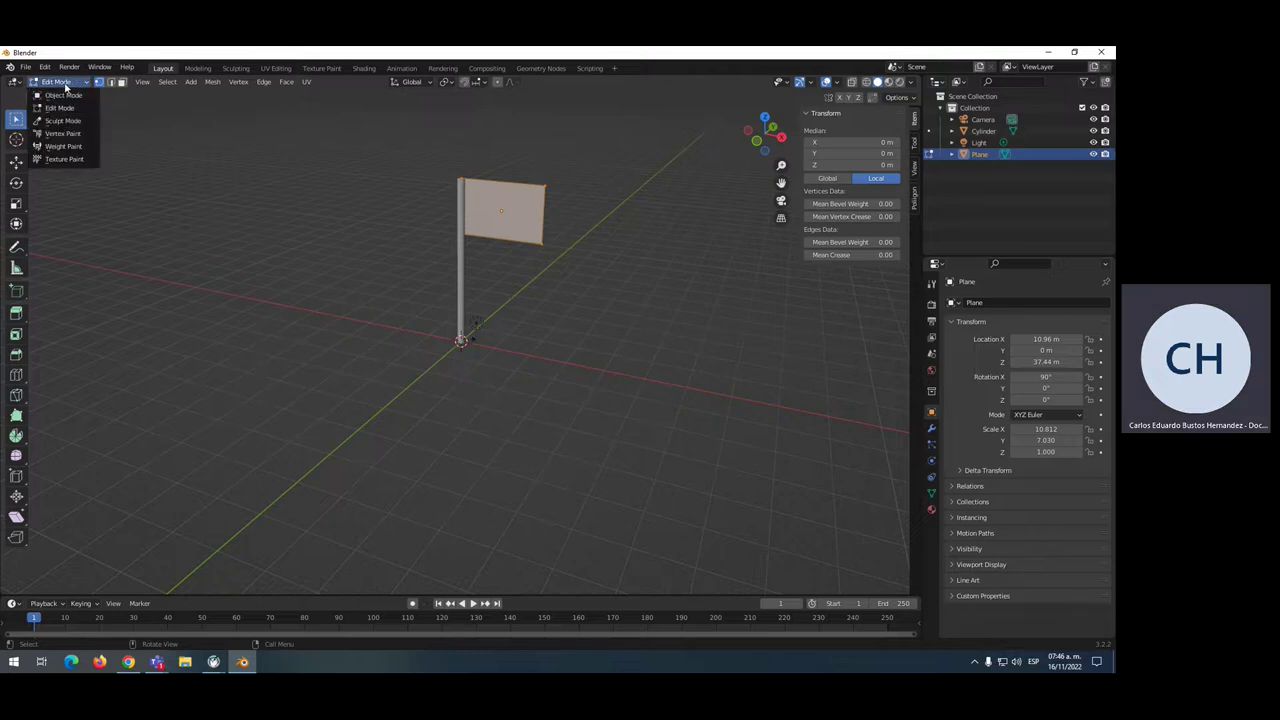
left_click(70, 97)
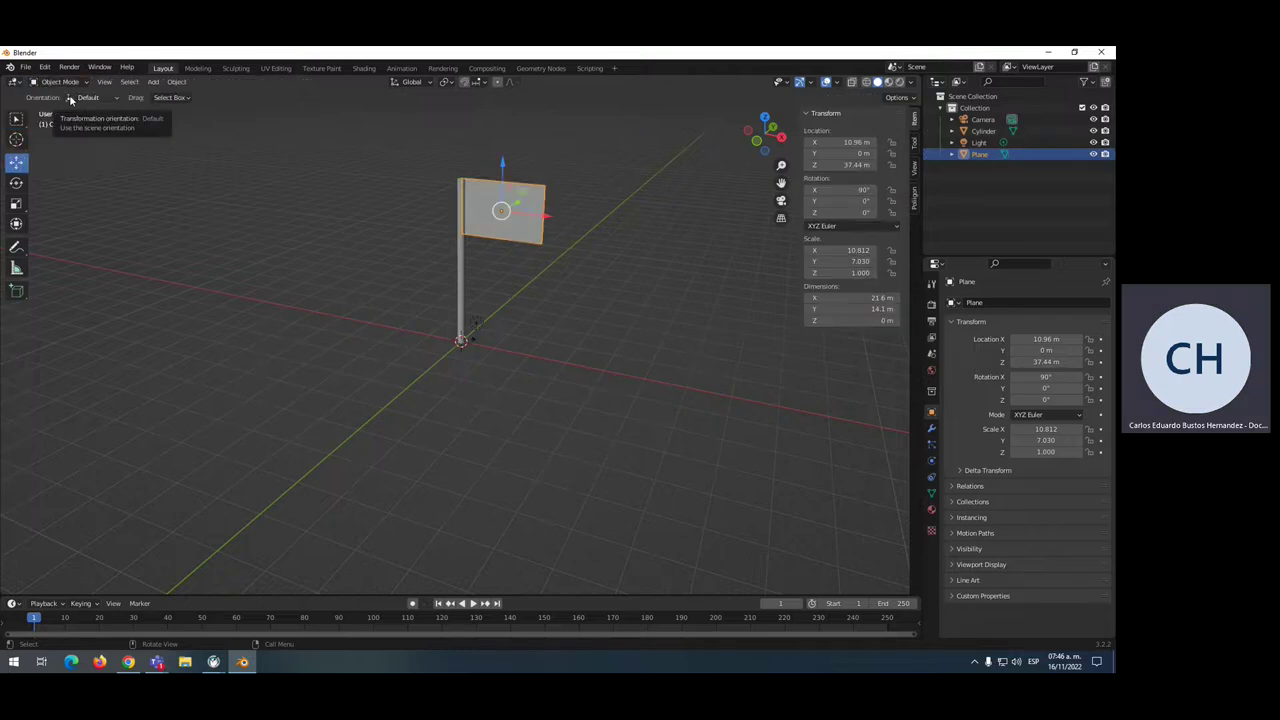
left_click(76, 84)
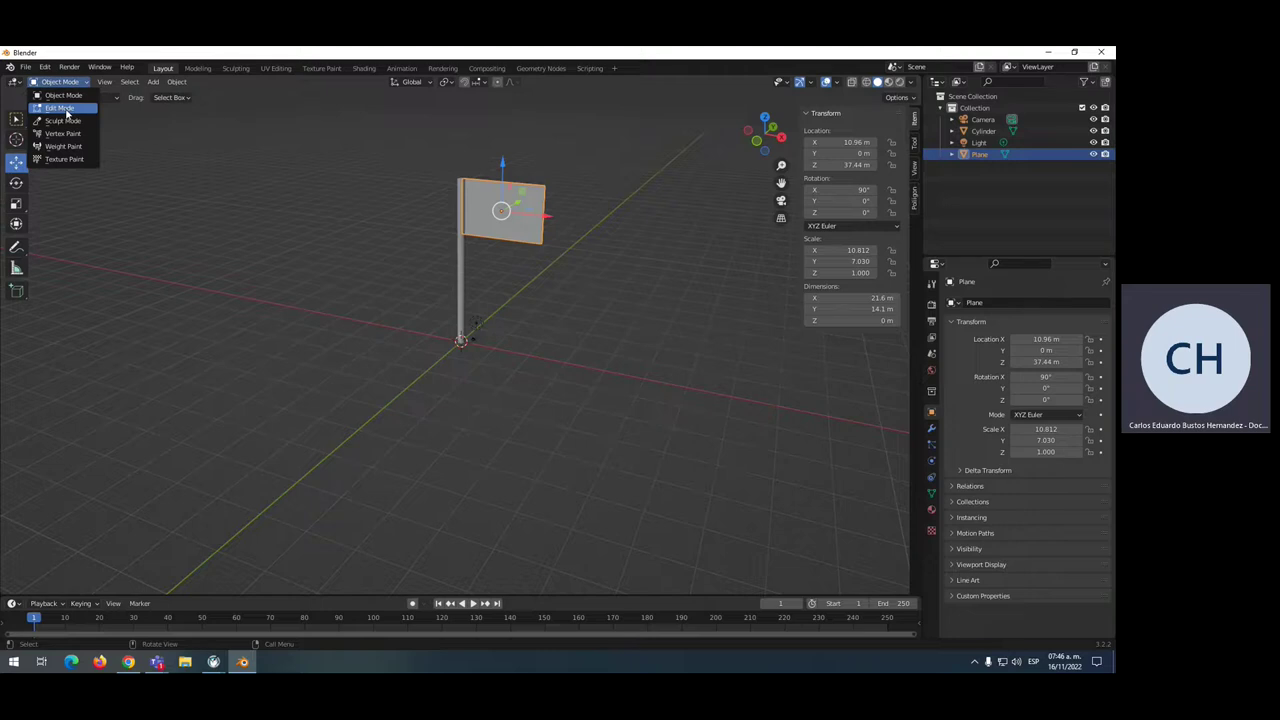
left_click(62, 108)
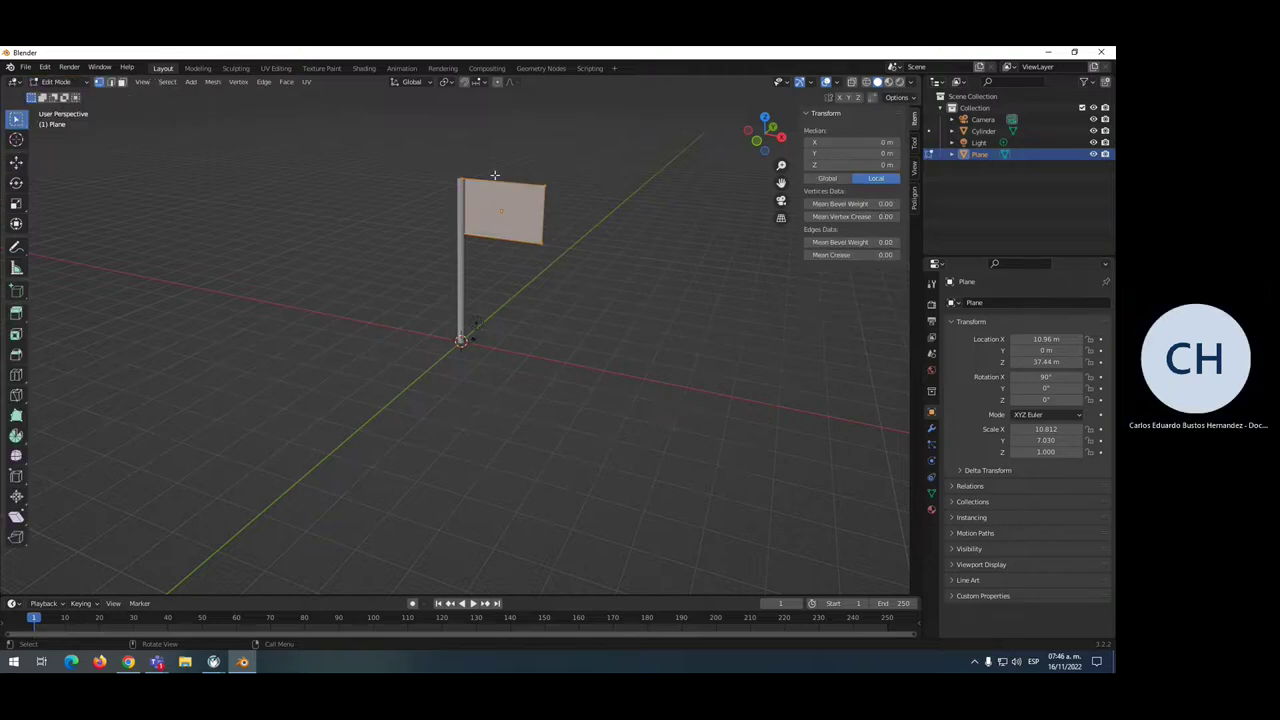
Subdivide the flag plane with Number of Cuts set to 50
right_click(523, 201)
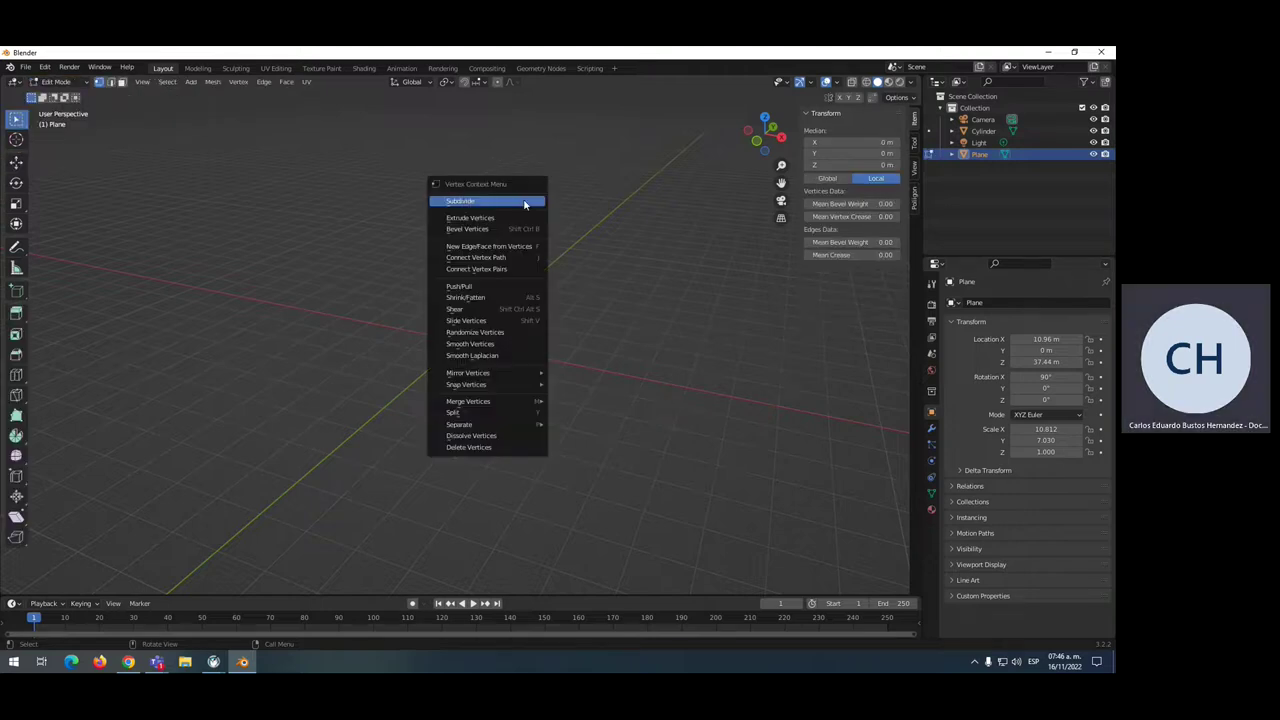
left_click(466, 202)
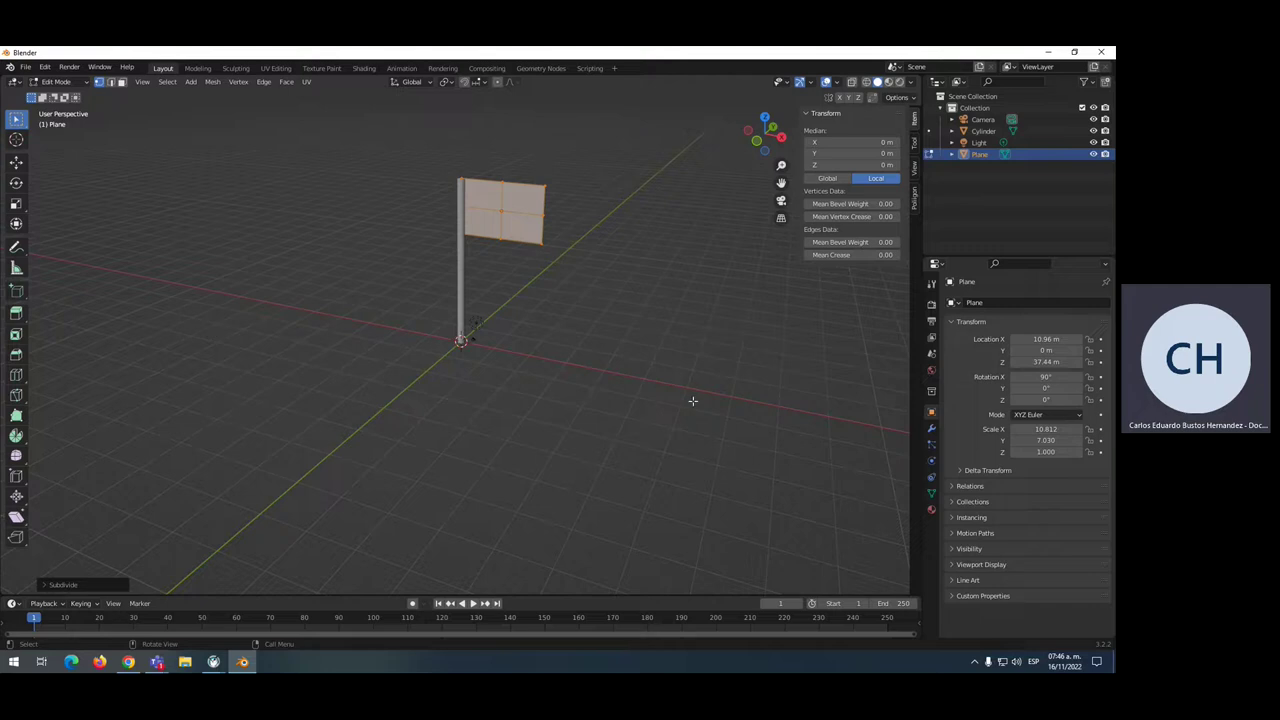
left_click(80, 585)
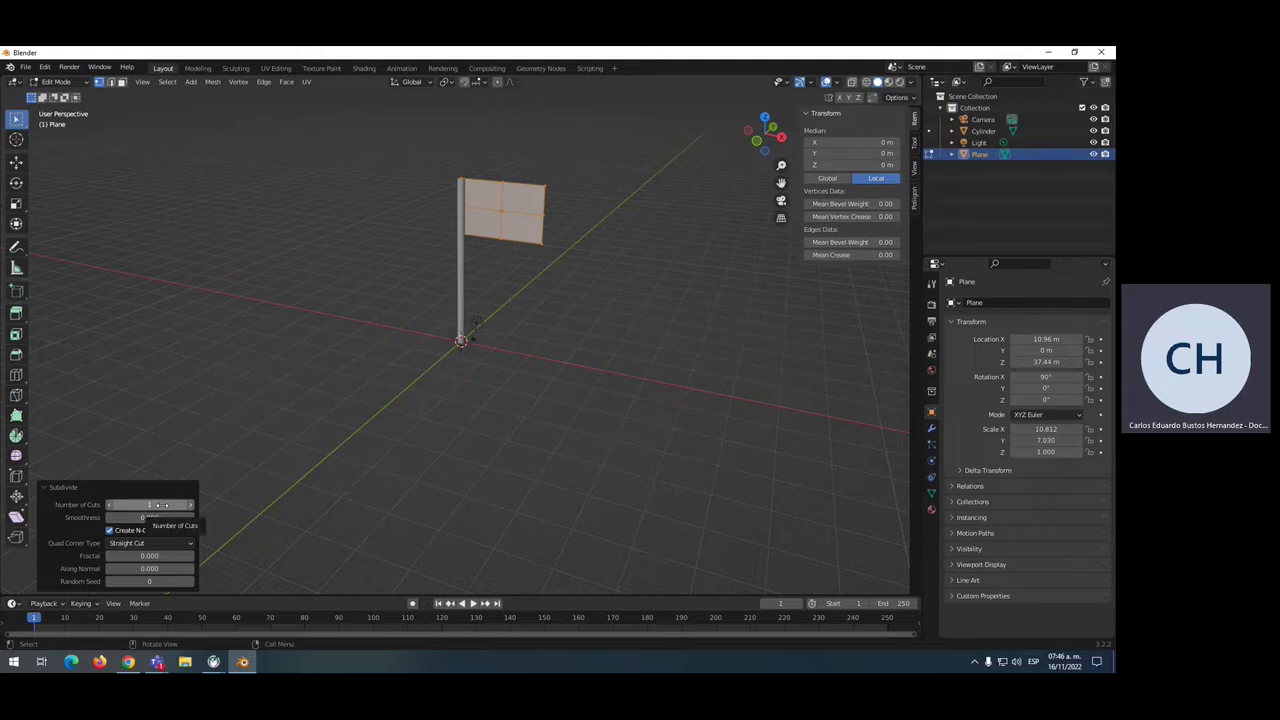
left_click(162, 505)
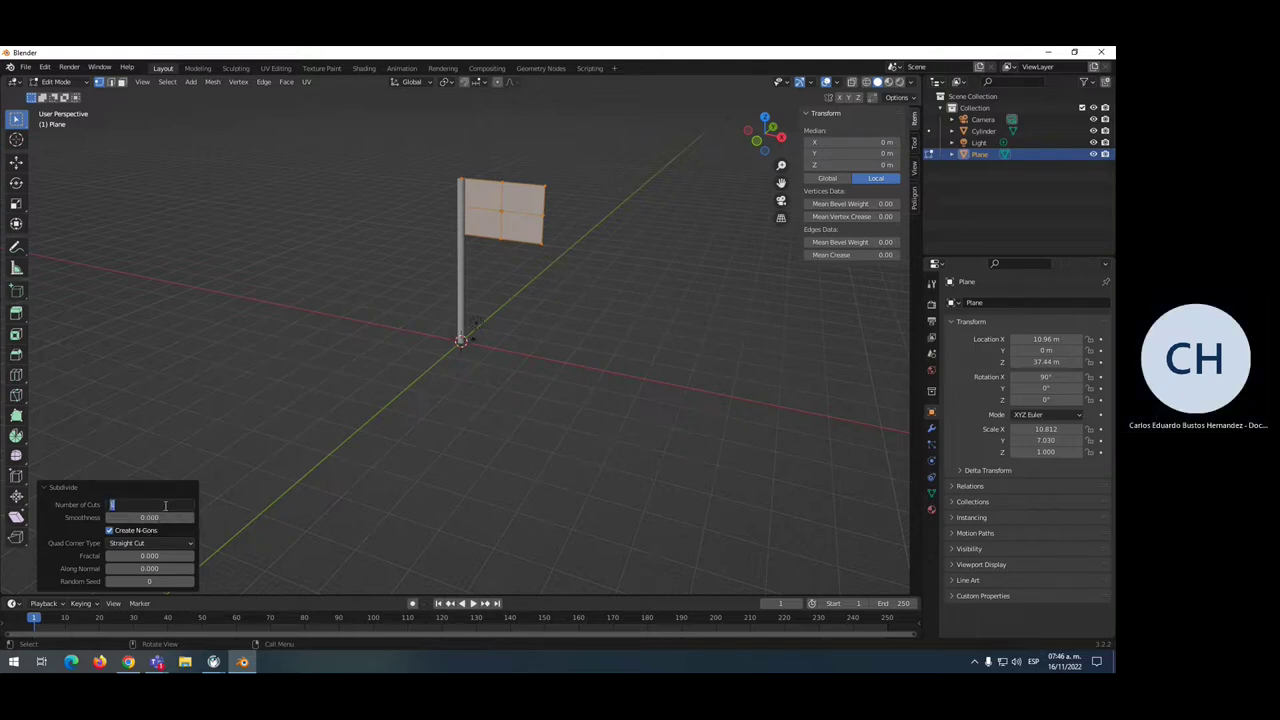
type("50")
key("Return")
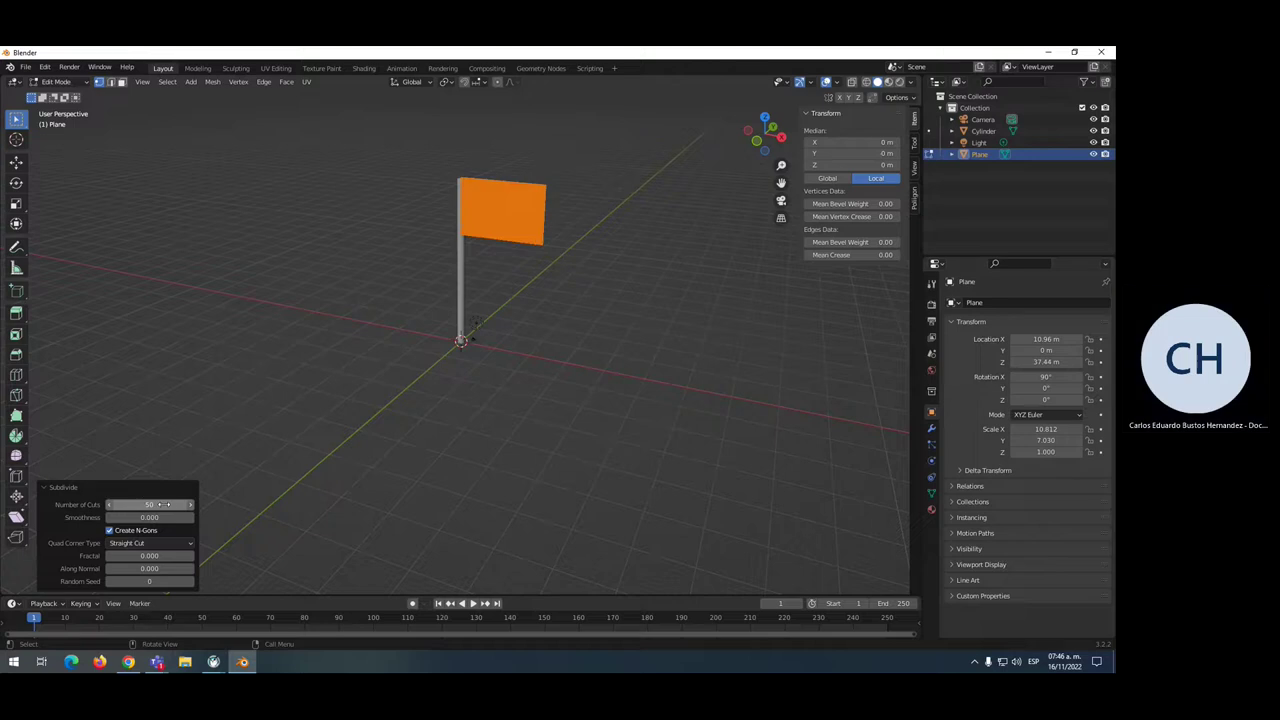
Inspect the subdivided flag from the right and front orthographic views
scroll(483, 231, "up", 3)
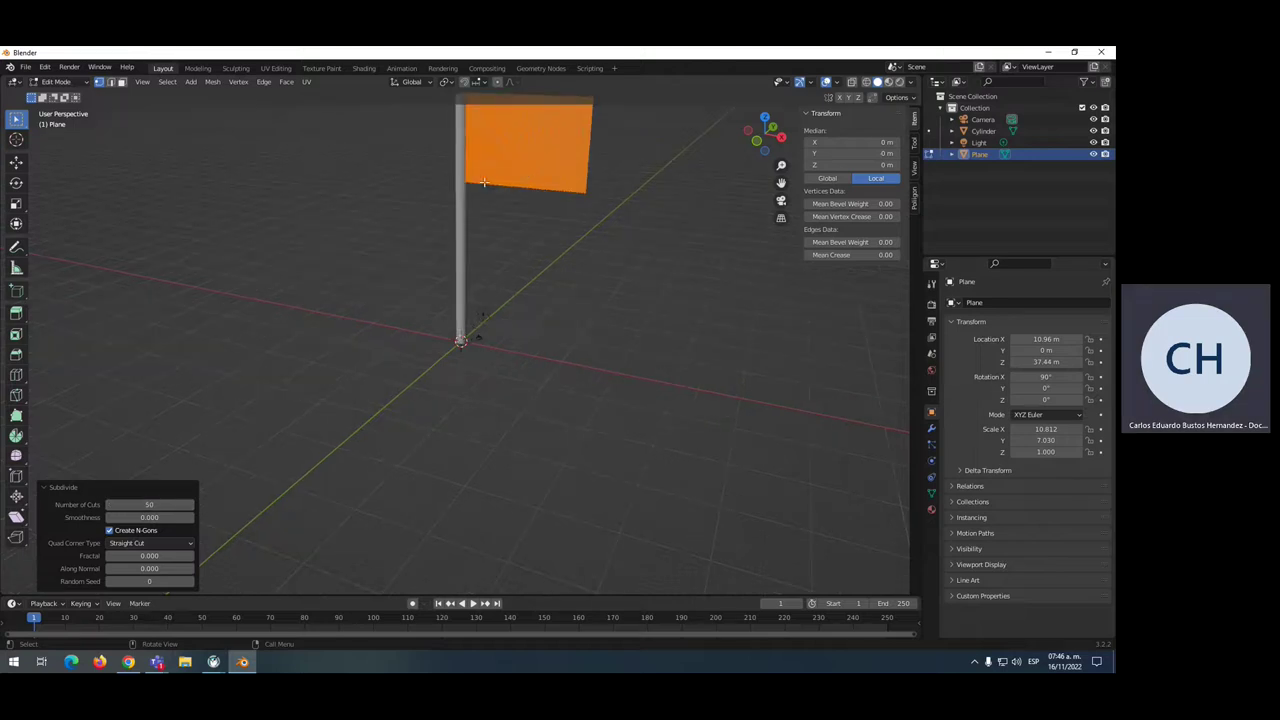
mouse_move(483, 231)
middle_mouse_down()
mouse_move(468, 250)
mouse_move(480, 310)
mouse_move(519, 323)
mouse_move(411, 268)
middle_mouse_up()
scroll(519, 323, "up", 3)
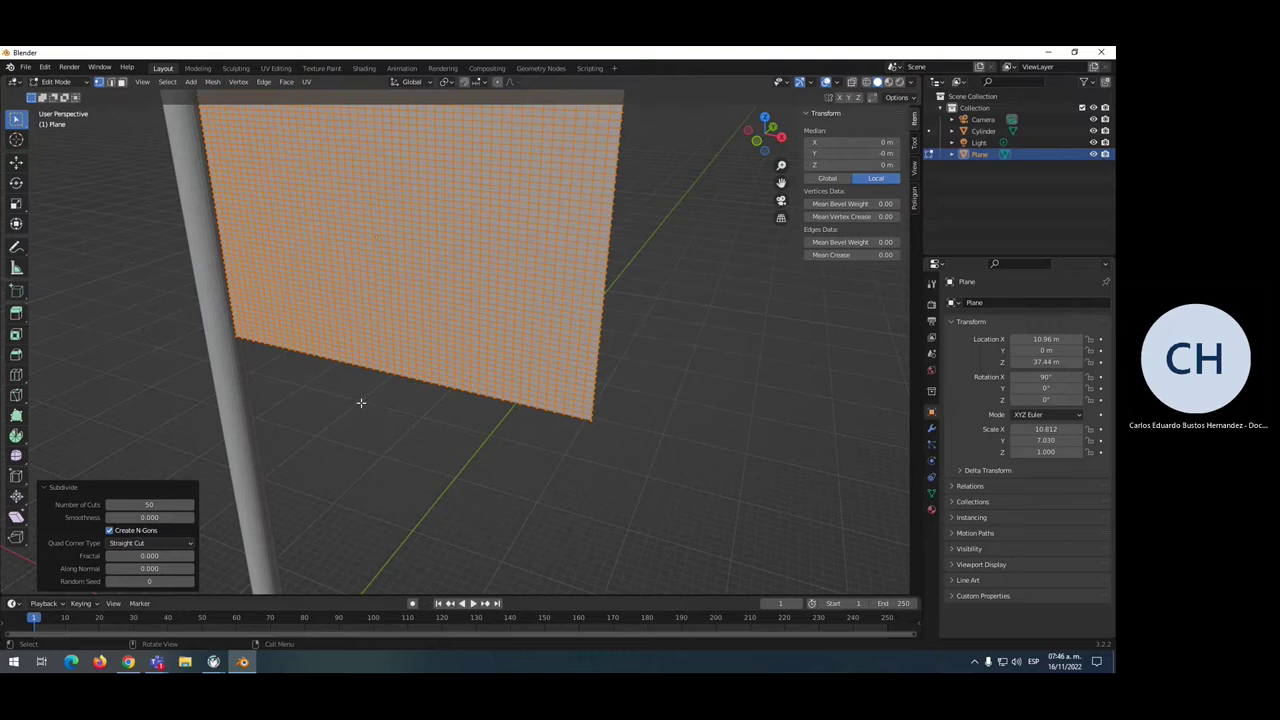
scroll(366, 394, "down", 3)
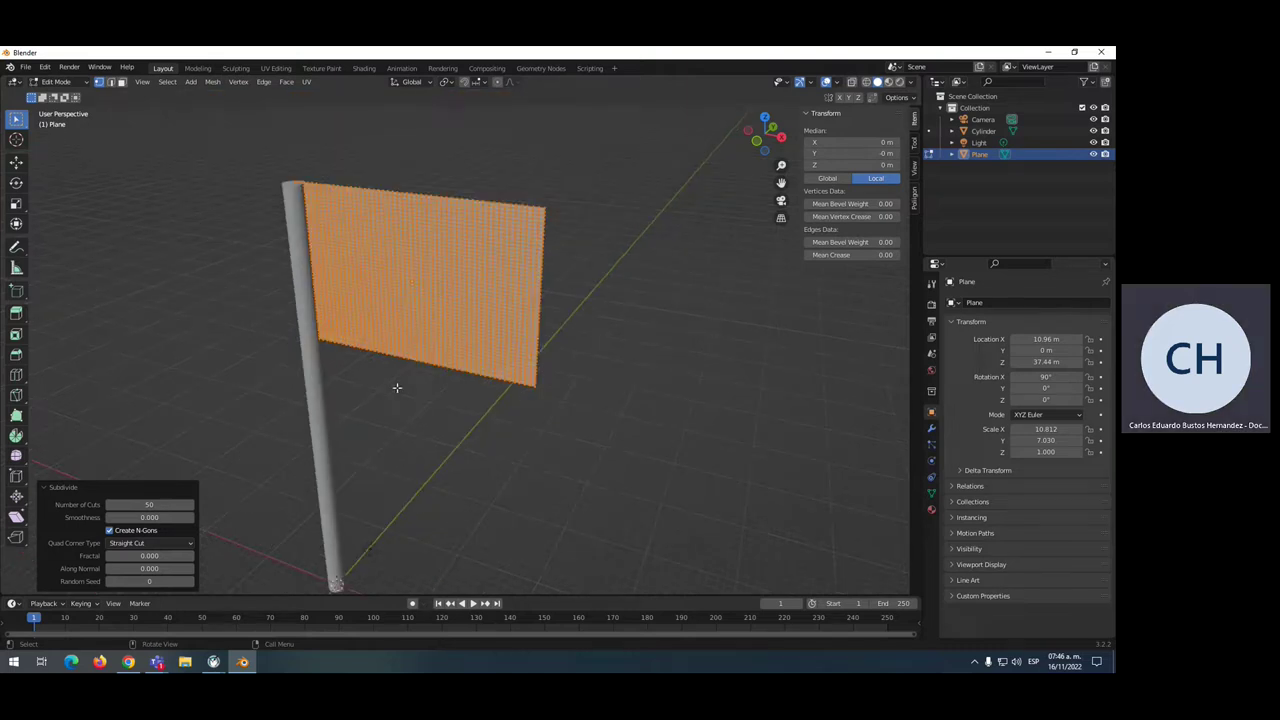
key("KP_3")
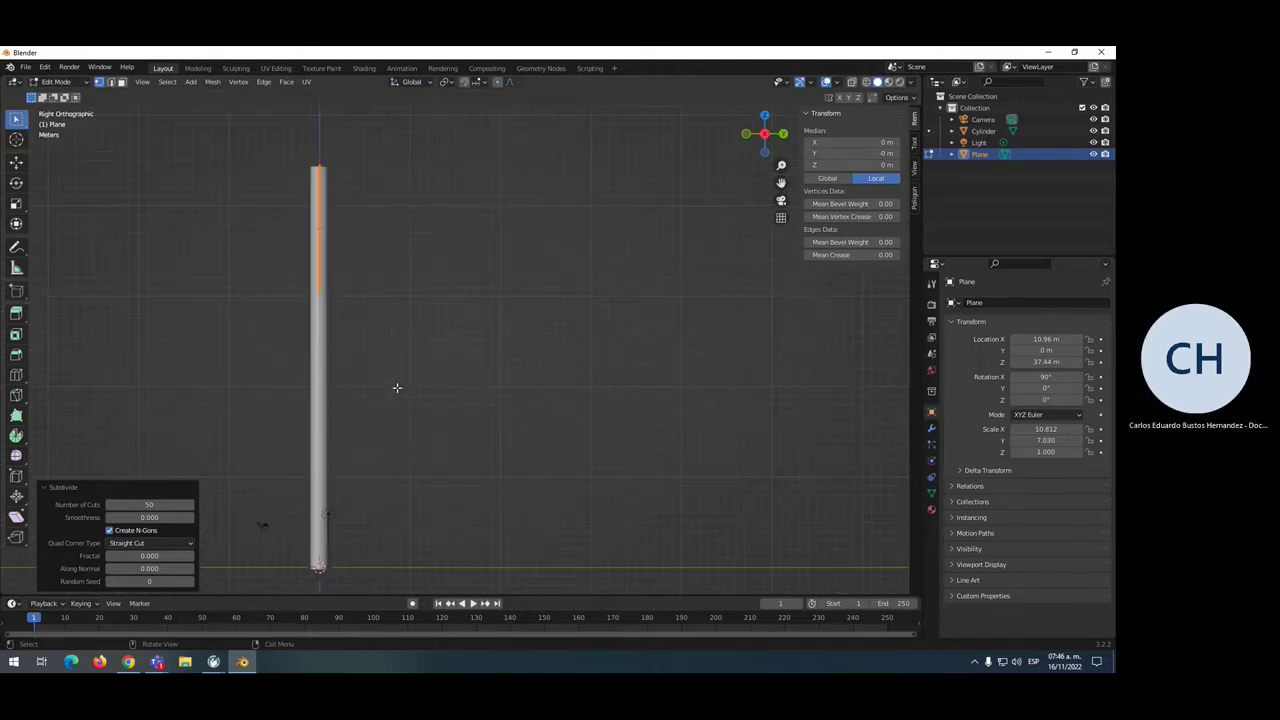
key("KP_1")
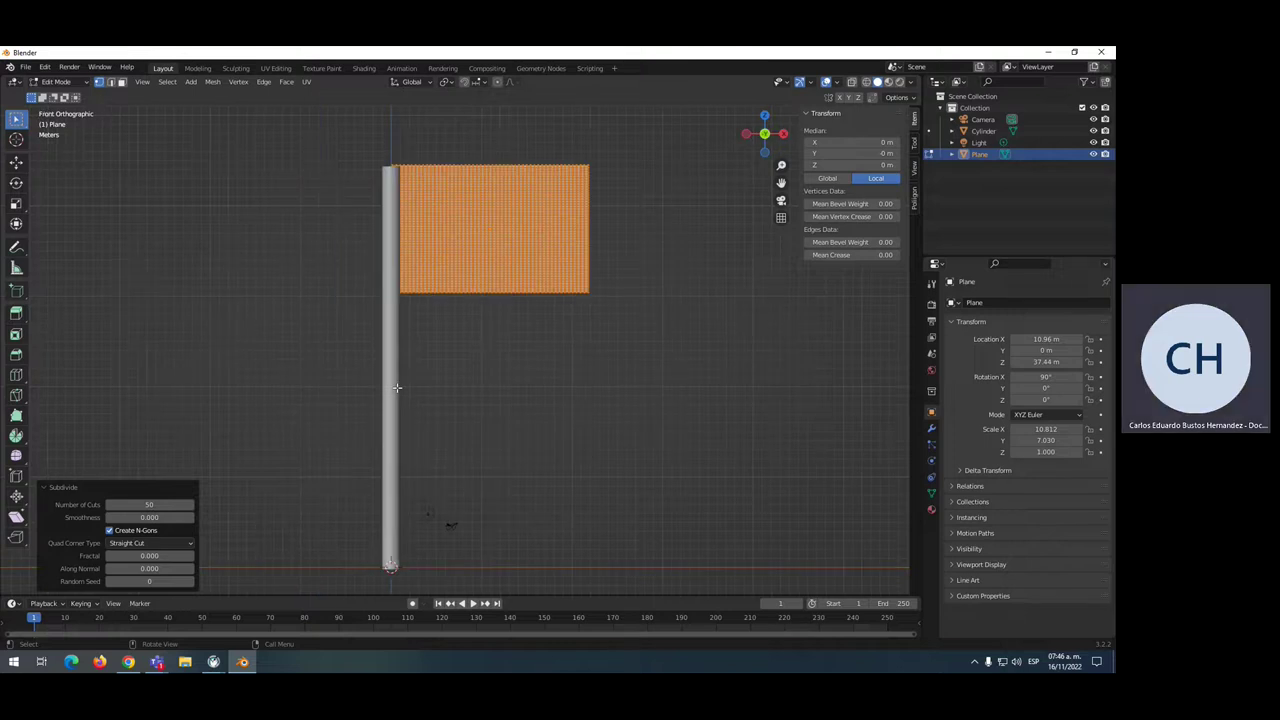
scroll(400, 400, "up", 4)
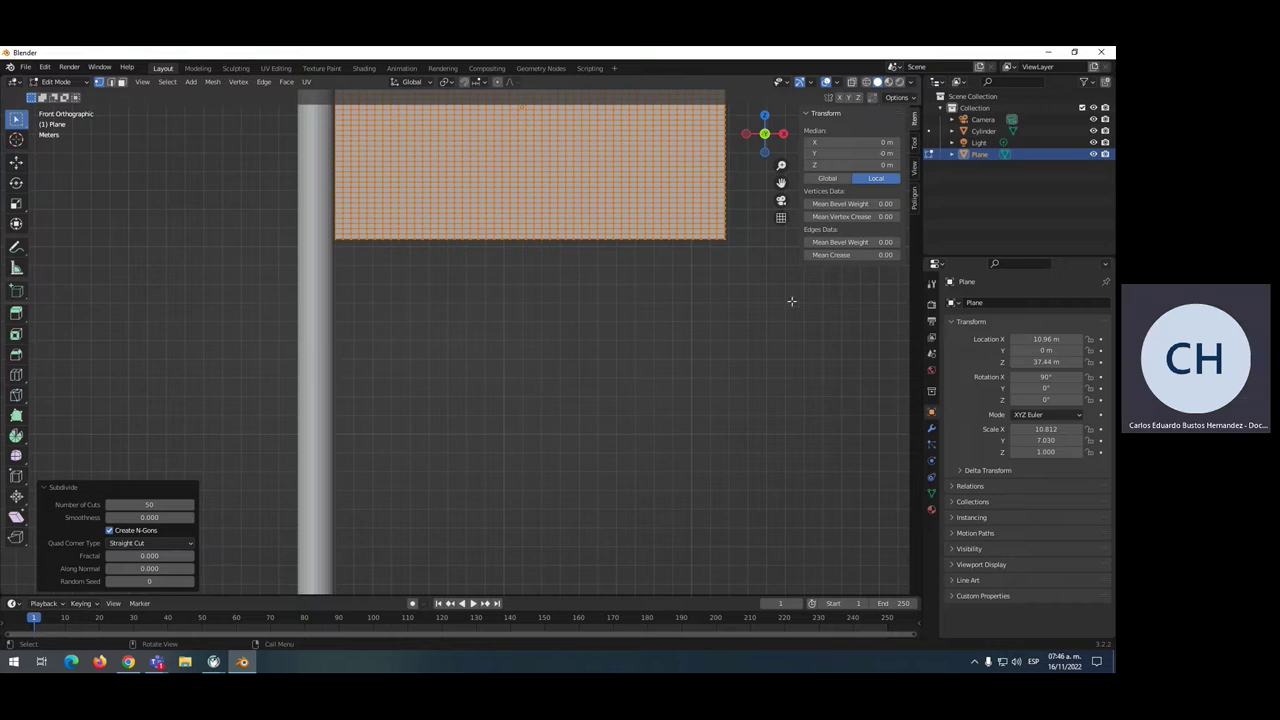
Add a vertex group to the plane in Object Data Properties and name it 'Bandera'
left_click(931, 463)
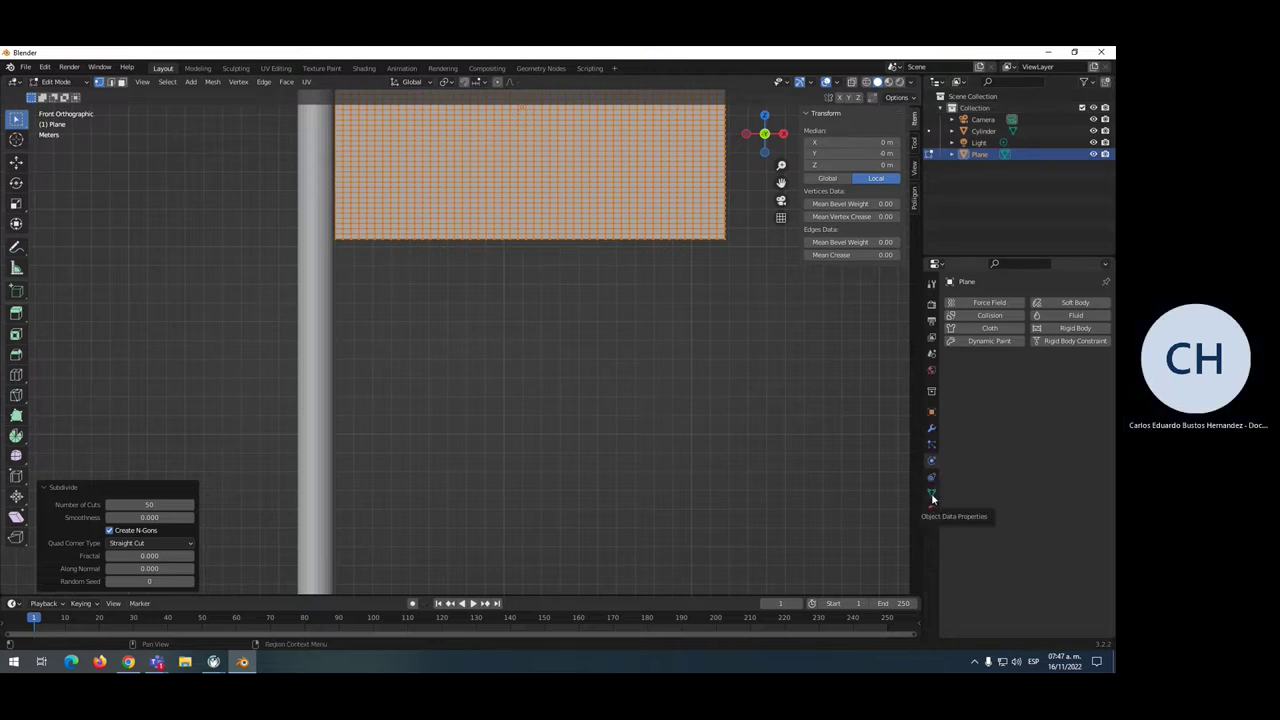
left_click(932, 498)
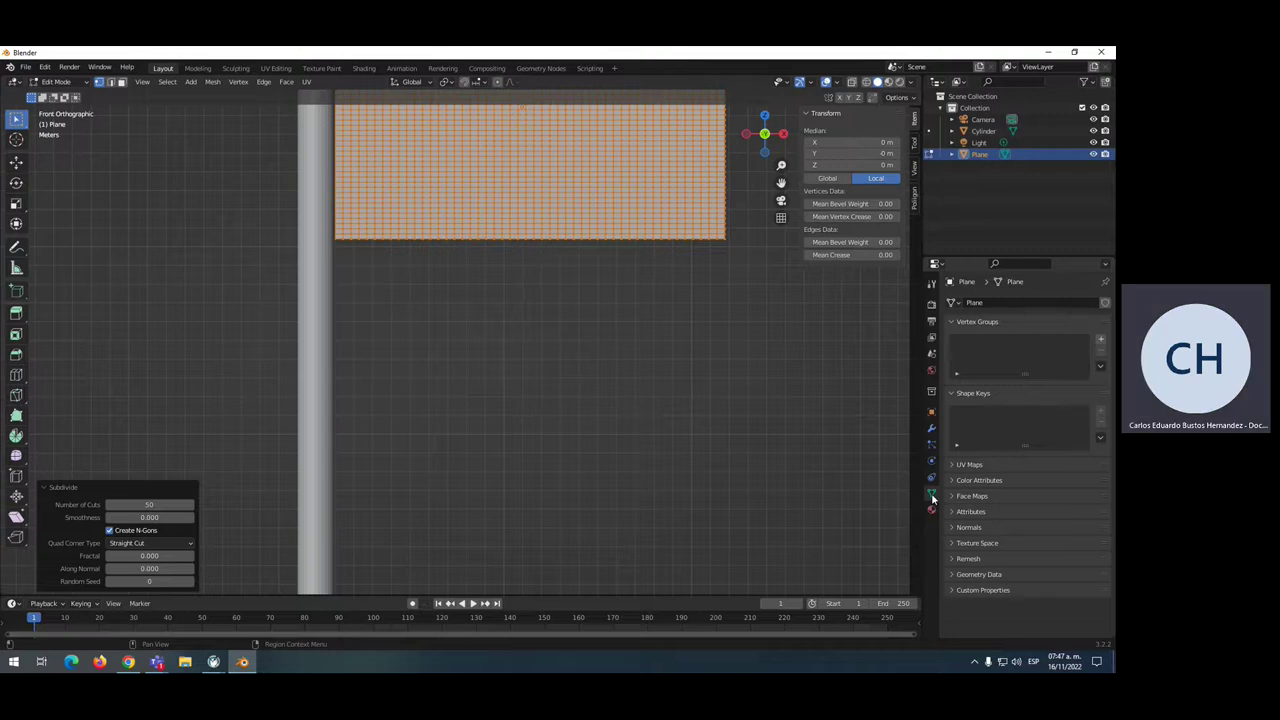
scroll(819, 419, "down", 1)
scroll(819, 419, "down", 1)
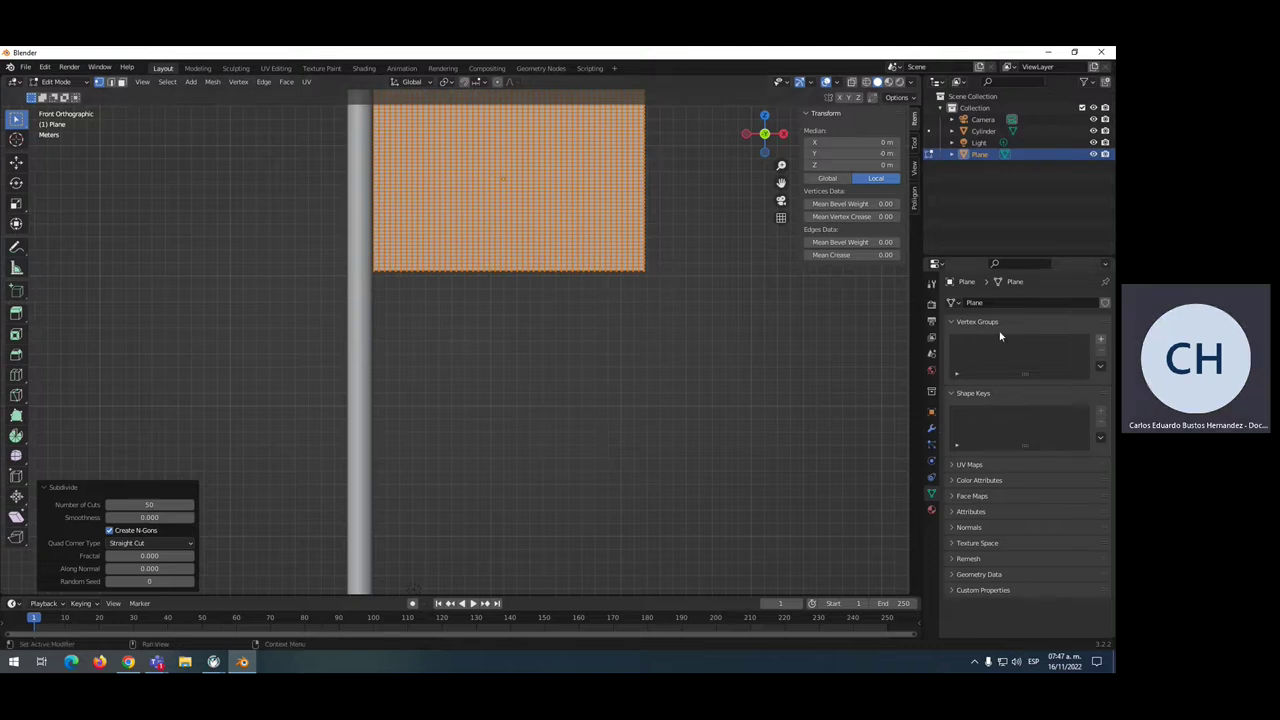
left_click(1100, 341)
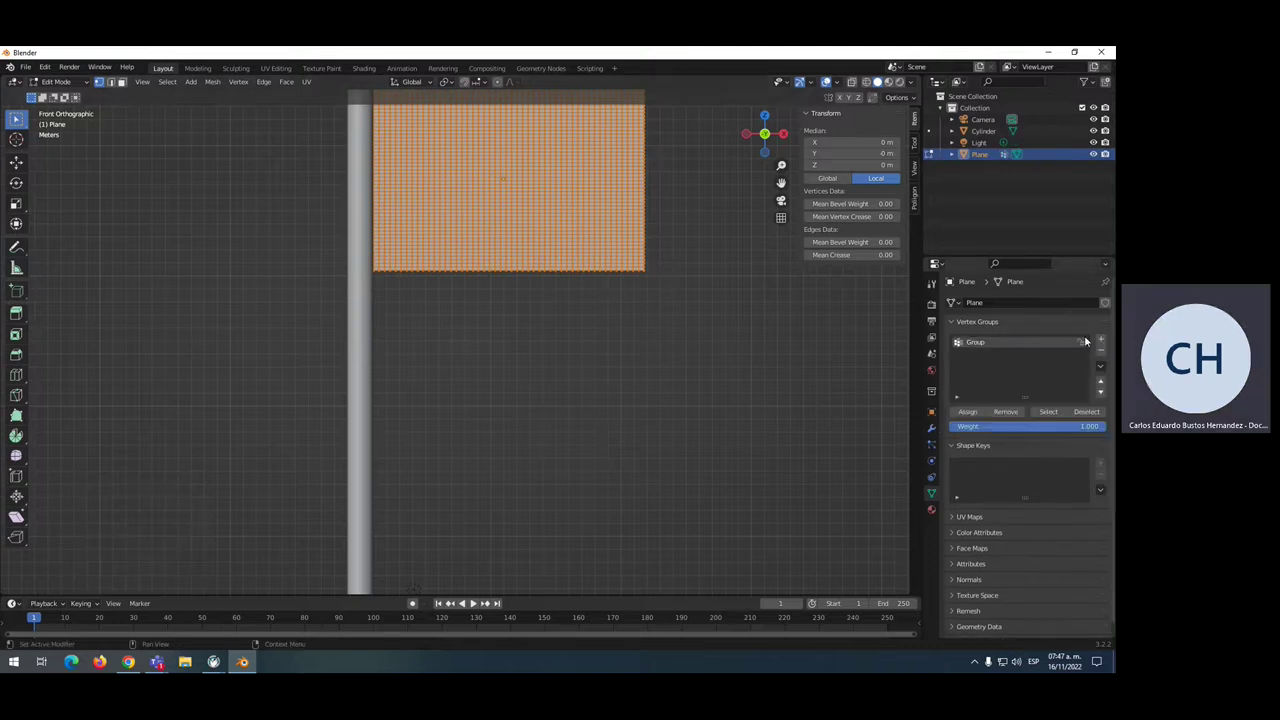
double_click(989, 342)
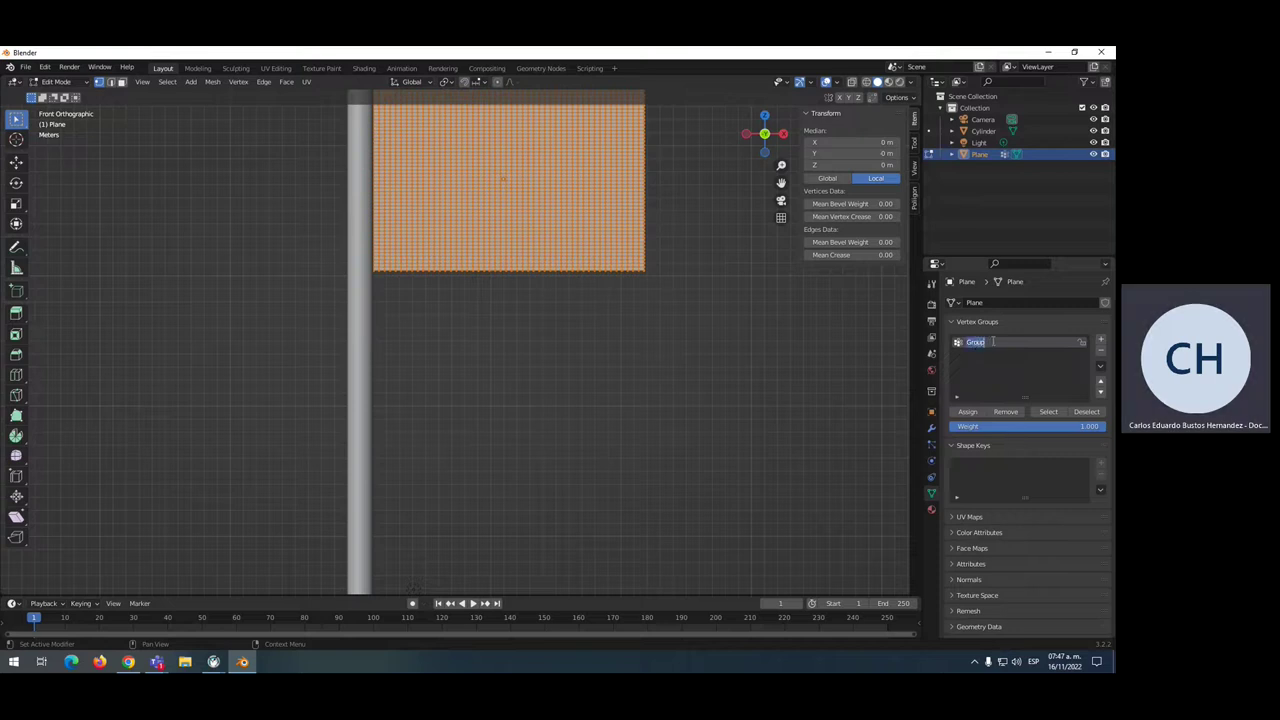
type("B")
type("ander")
type("a")
key("Return")
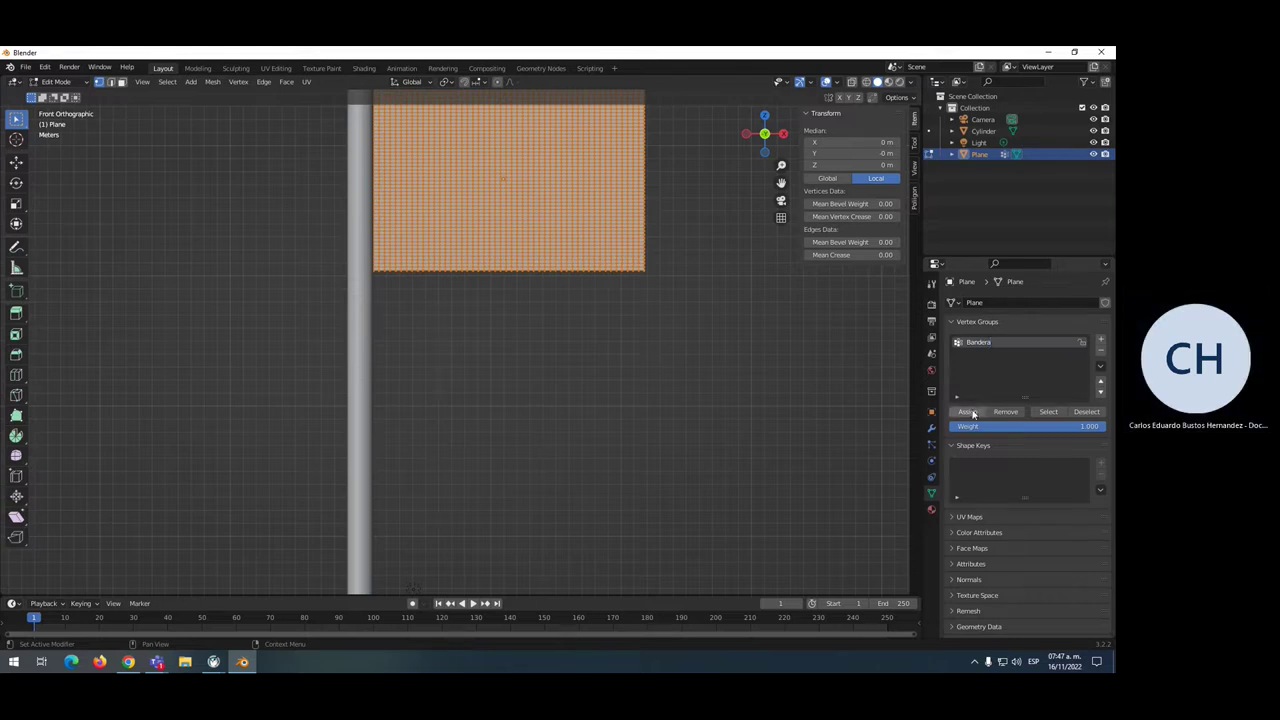
Box-select the flag's column of vertices along the pole side
left_click(968, 413)
scroll(501, 279, "down", 1)
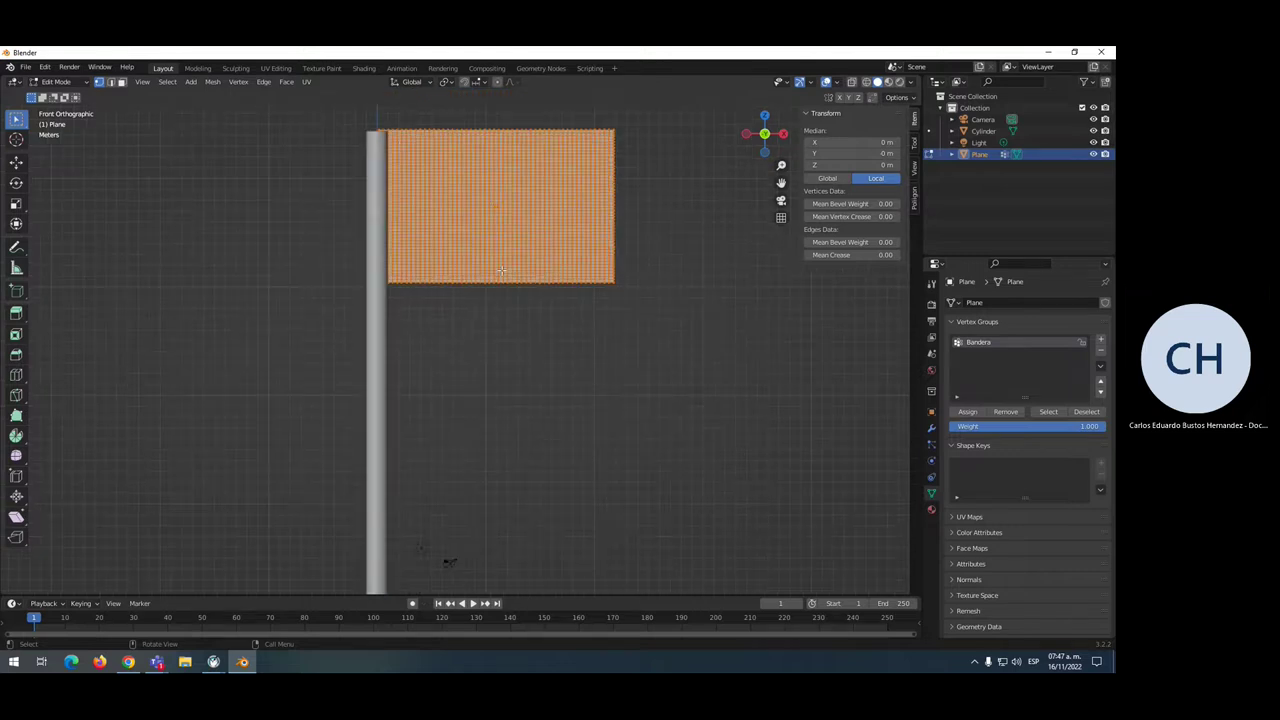
left_click_drag(362, 113, 386, 322)
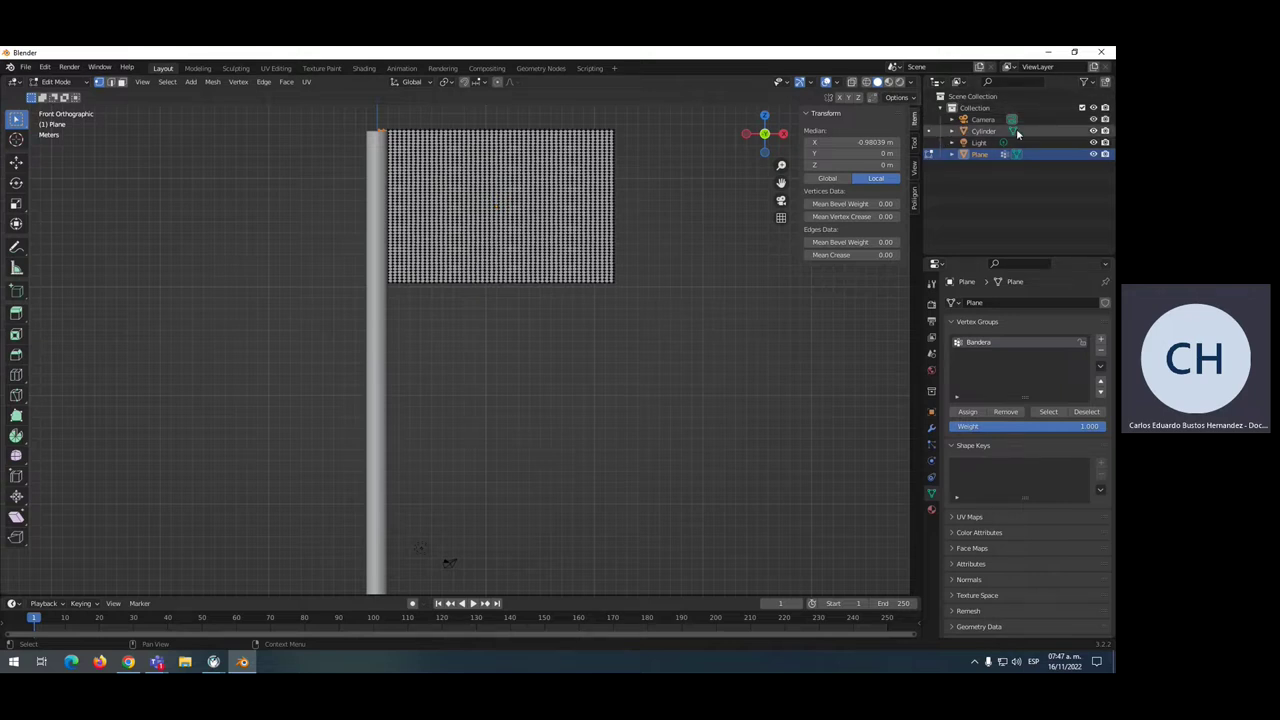
Hide the cylinder pole and toggle the light's visibility in the Outliner
left_click(1094, 131)
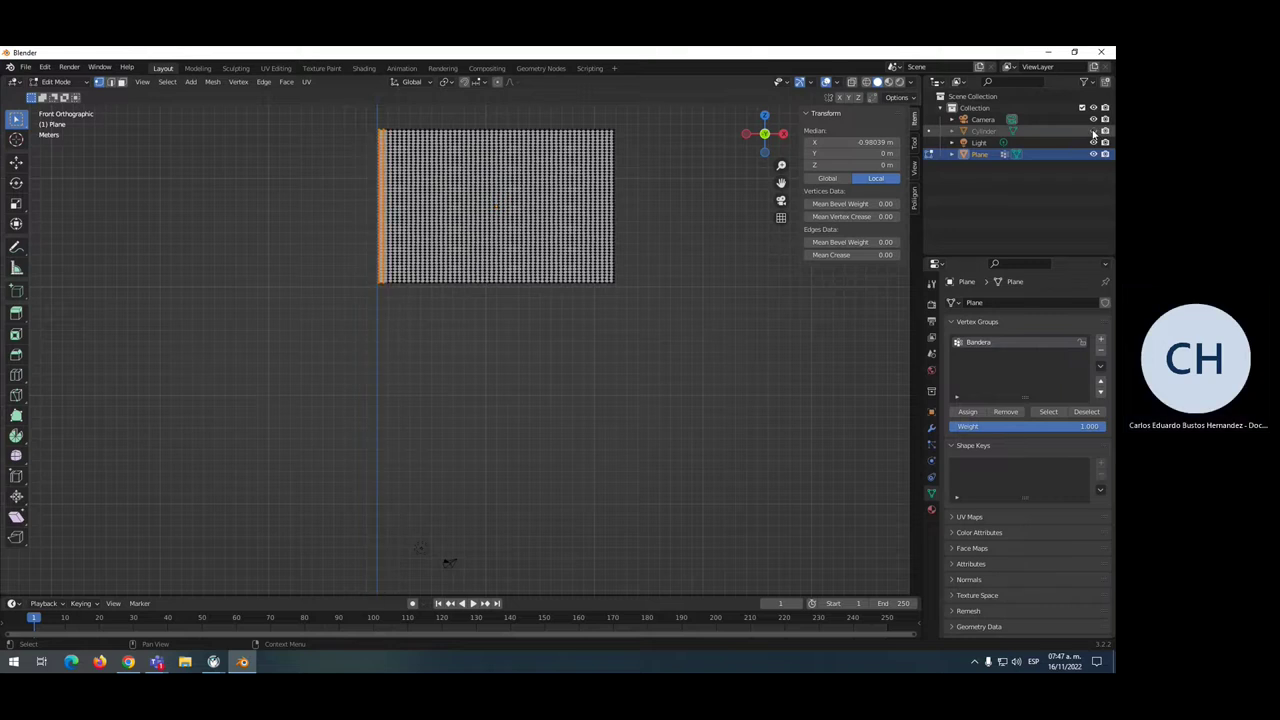
left_click(1094, 131)
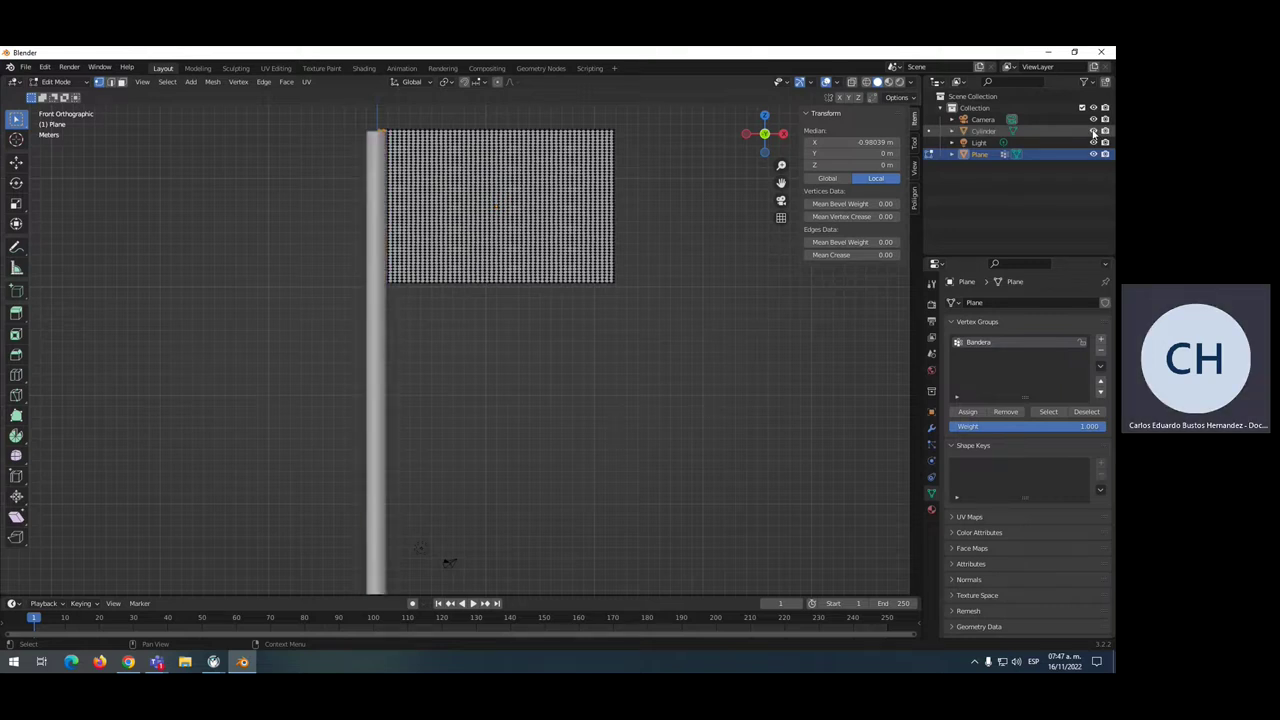
left_click(1094, 131)
left_click(1094, 143)
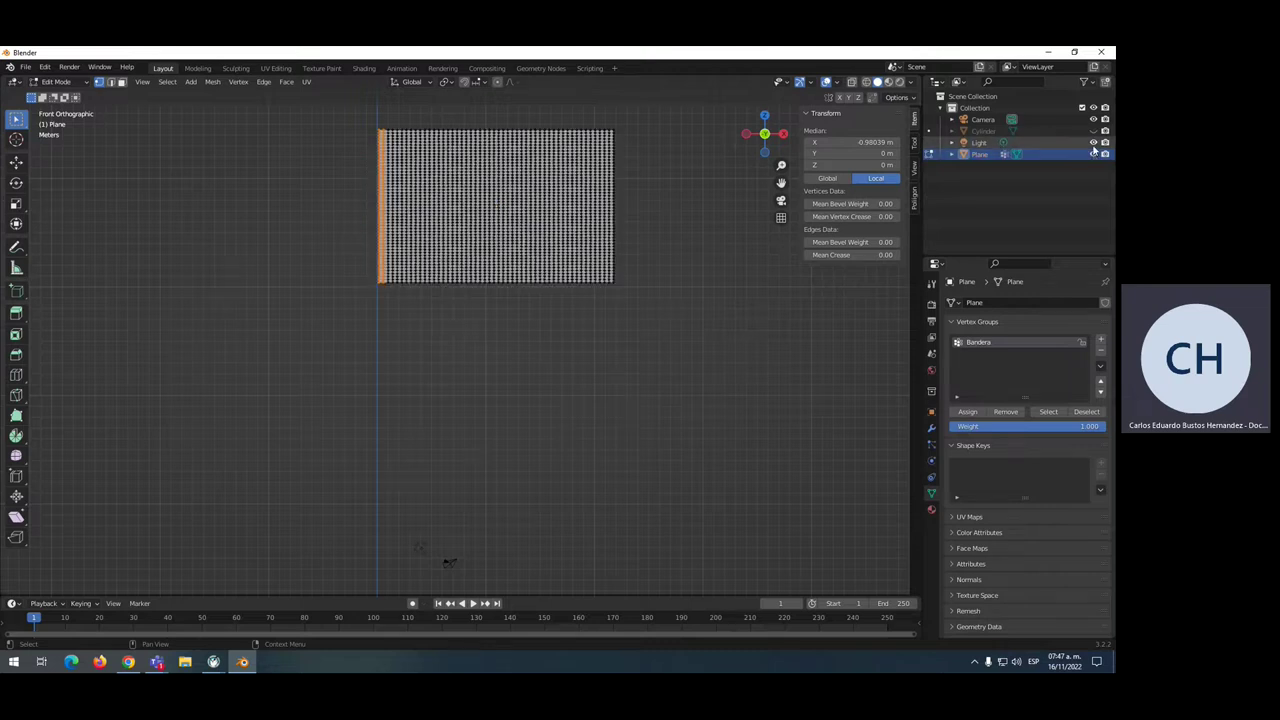
Make the hidden Cylinder pole visible again in the Outliner
left_click(1094, 131)
left_click(1094, 108)
left_click(1094, 108)
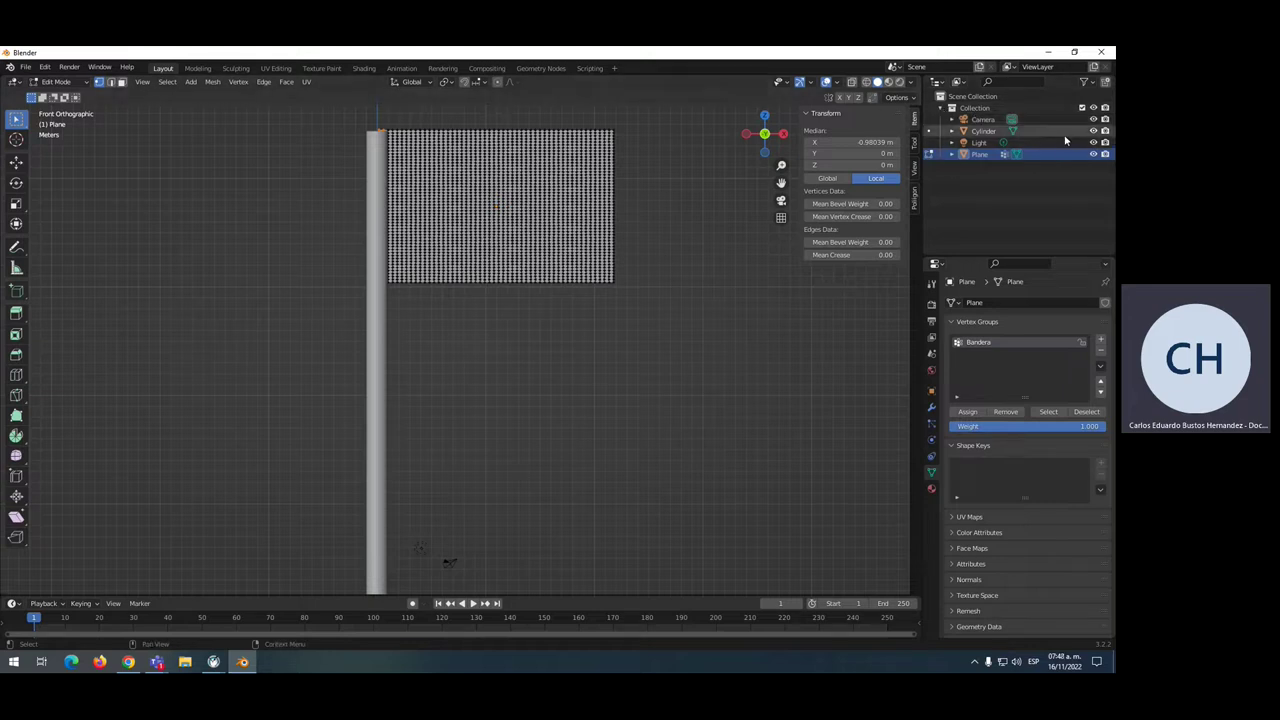
left_click(1093, 131)
left_click(1093, 131)
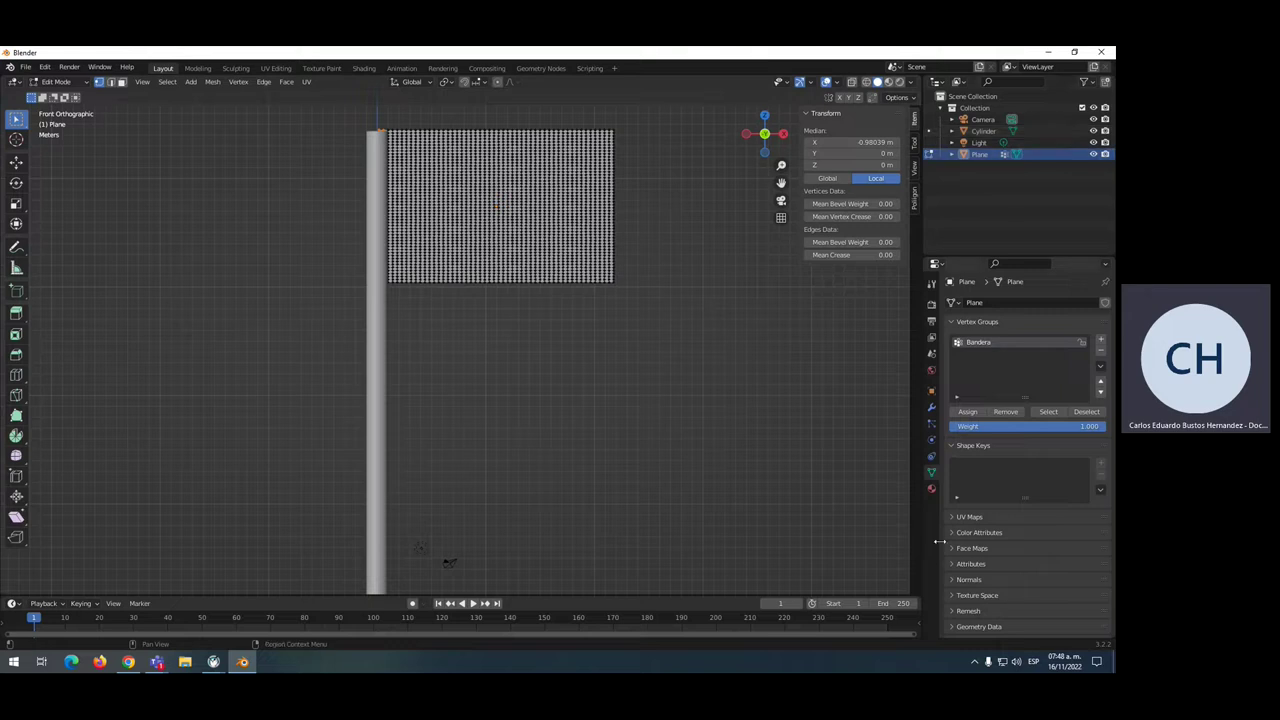
Assign the selected pole-side edge vertices to the Bandera vertex group at weight 1.000
left_click(970, 412)
left_click(966, 414)
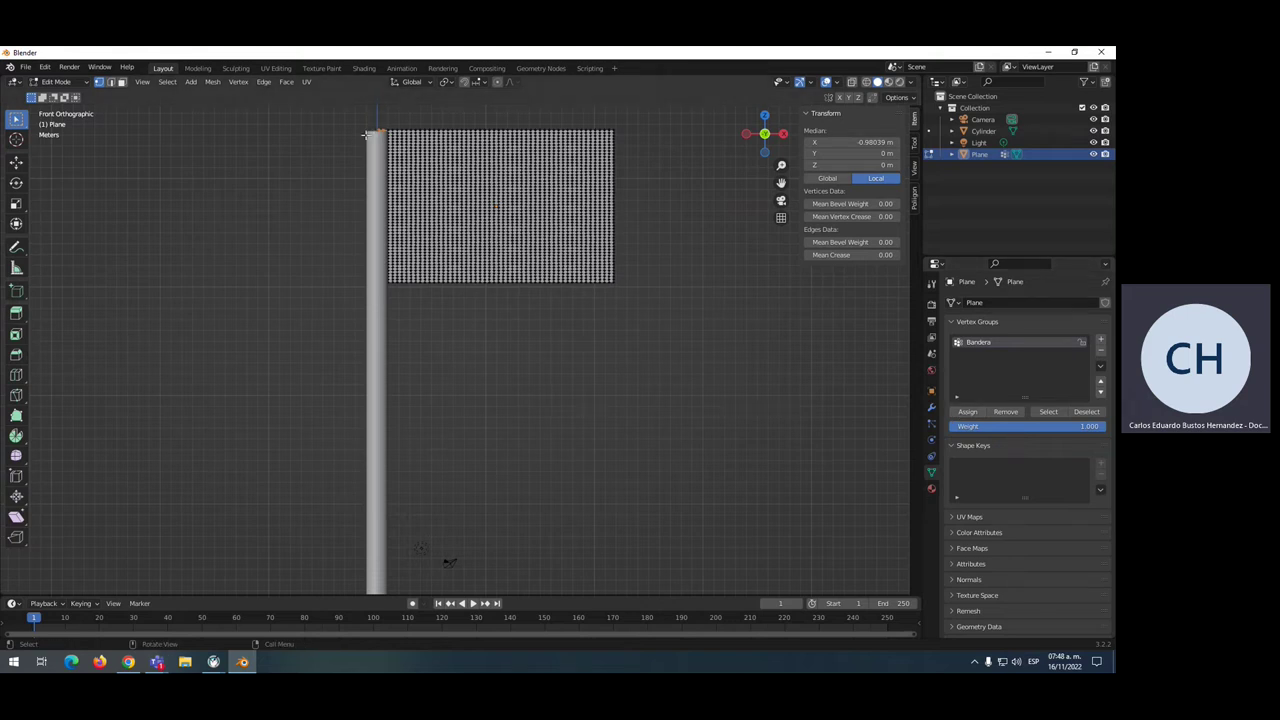
left_click(966, 414)
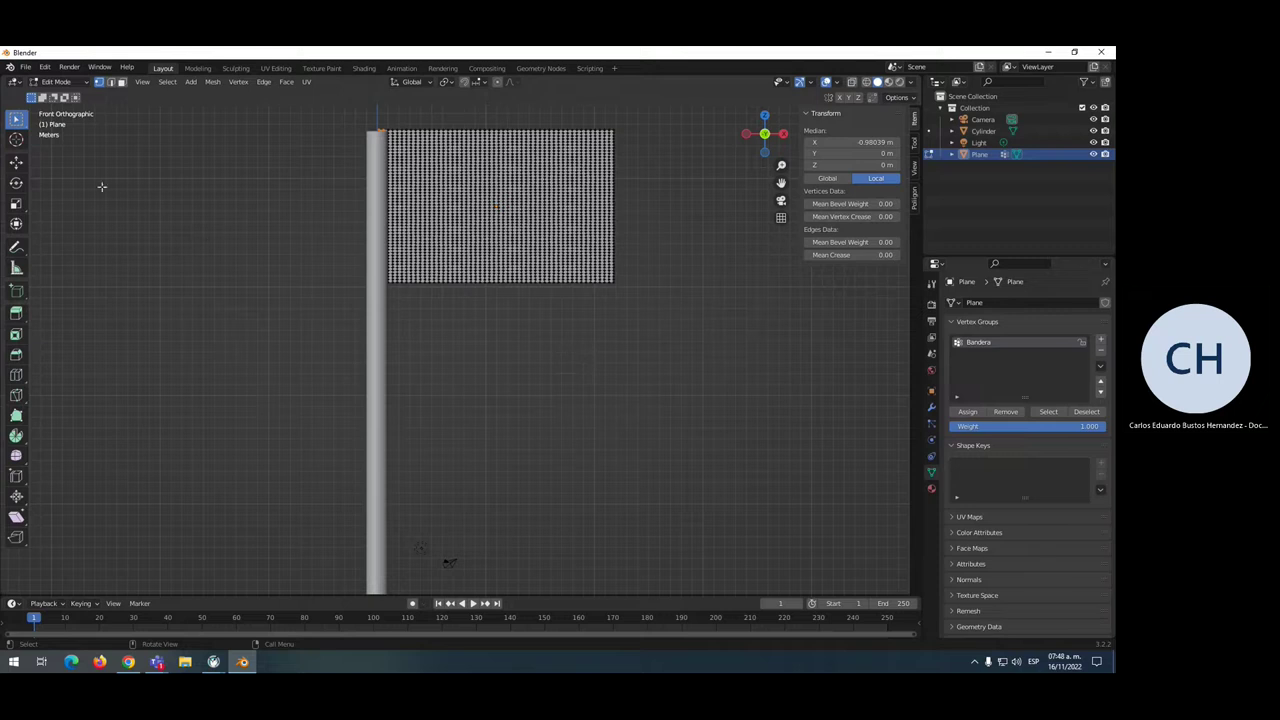
left_click(56, 82)
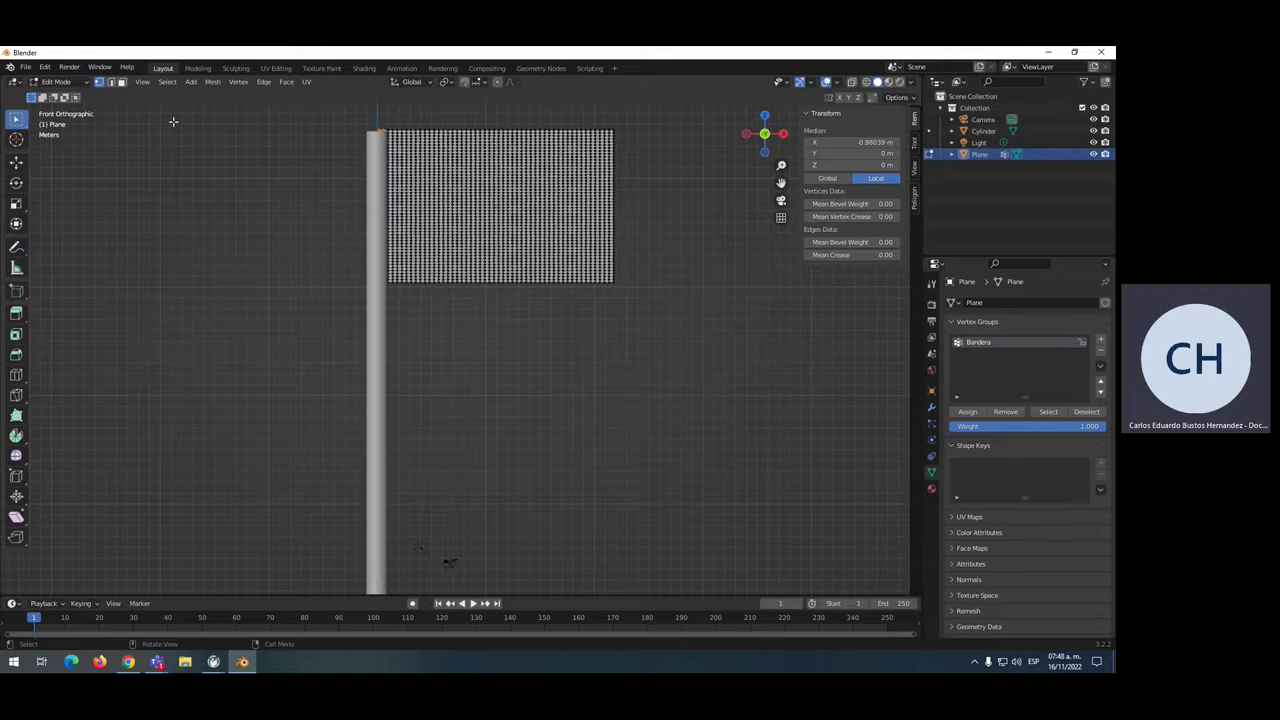
In Object Mode, add Cloth physics to the flag plane
key("Tab")
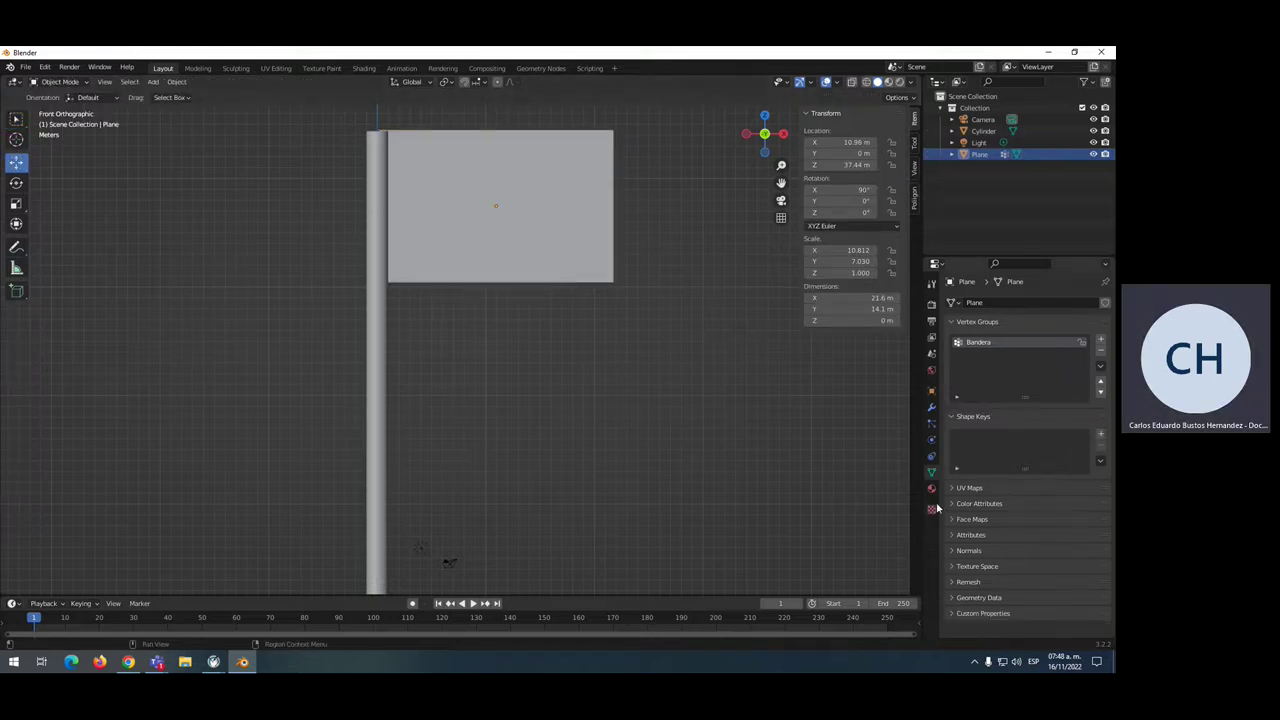
left_click(931, 440)
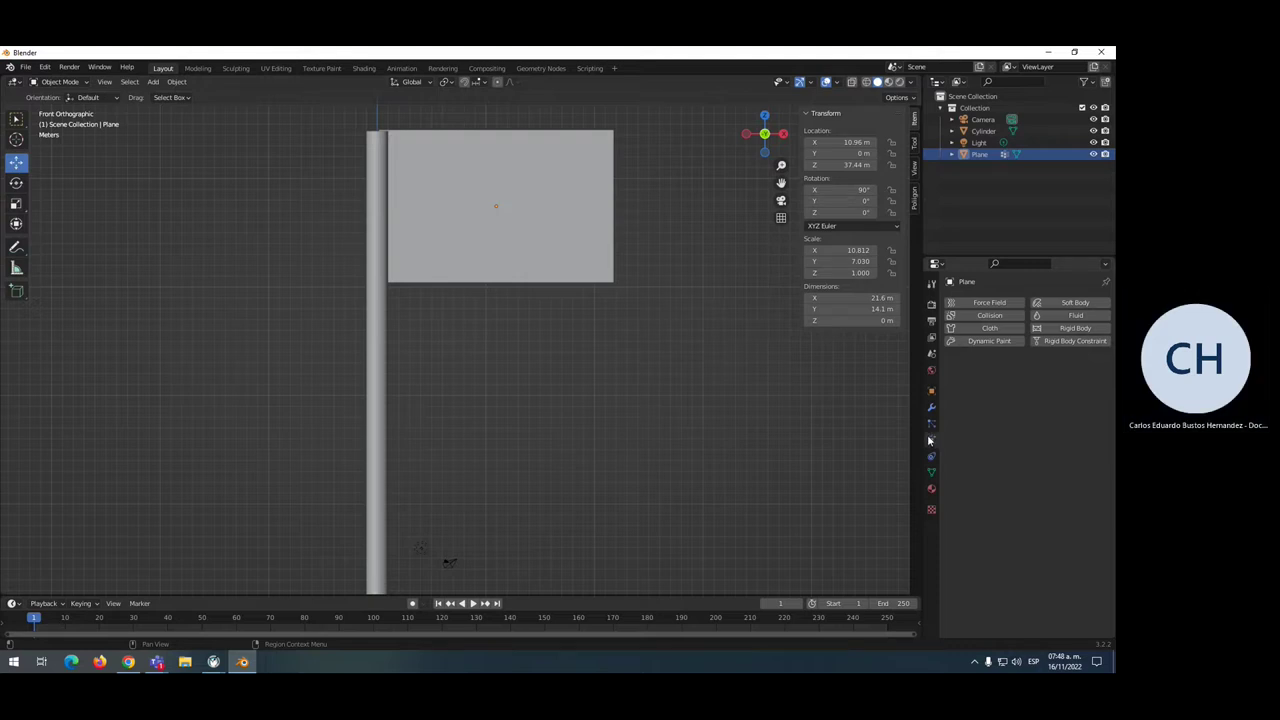
left_click(993, 330)
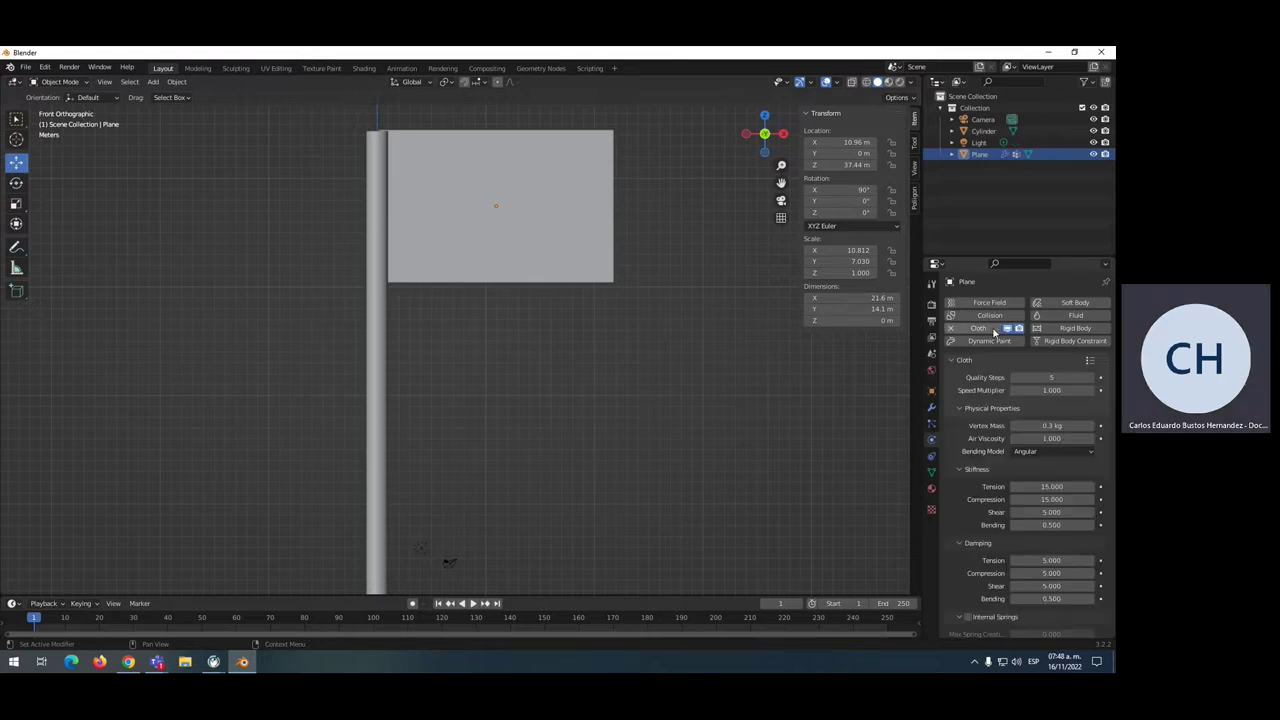
Review the cloth defaults (5 quality steps, 0.3 kg vertex mass), then return to Edit Mode
scroll(1010, 460, "down", 2)
scroll(1009, 462, "down", 3)
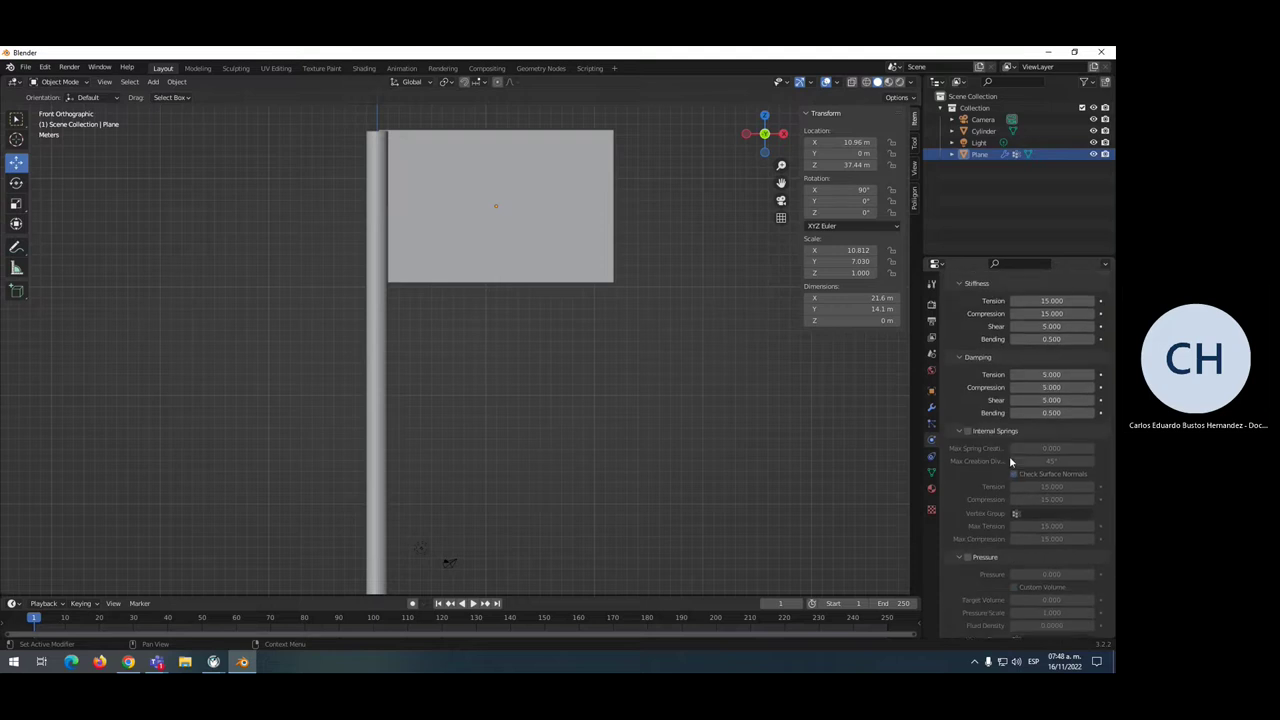
scroll(1009, 462, "down", 2)
scroll(1009, 462, "down", 1)
scroll(1009, 461, "up", 1)
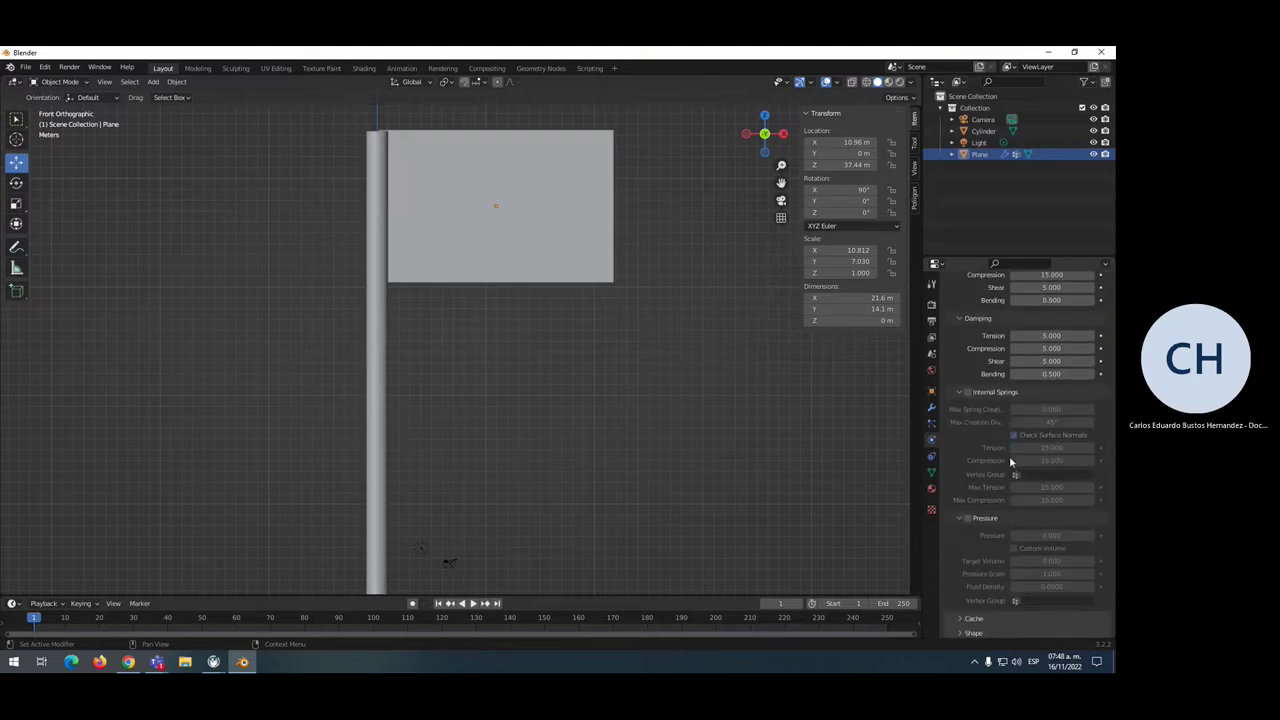
scroll(1010, 460, "up", 5)
scroll(1010, 460, "up", 5)
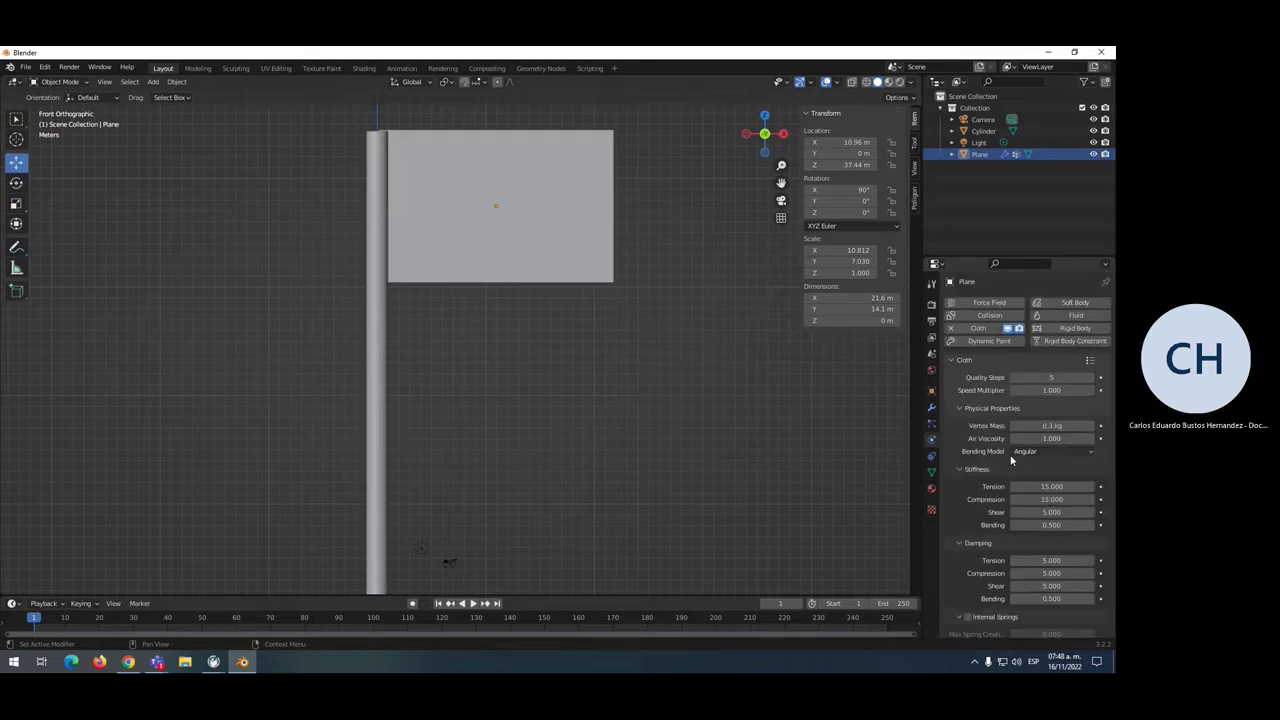
left_click(79, 85)
left_click(62, 108)
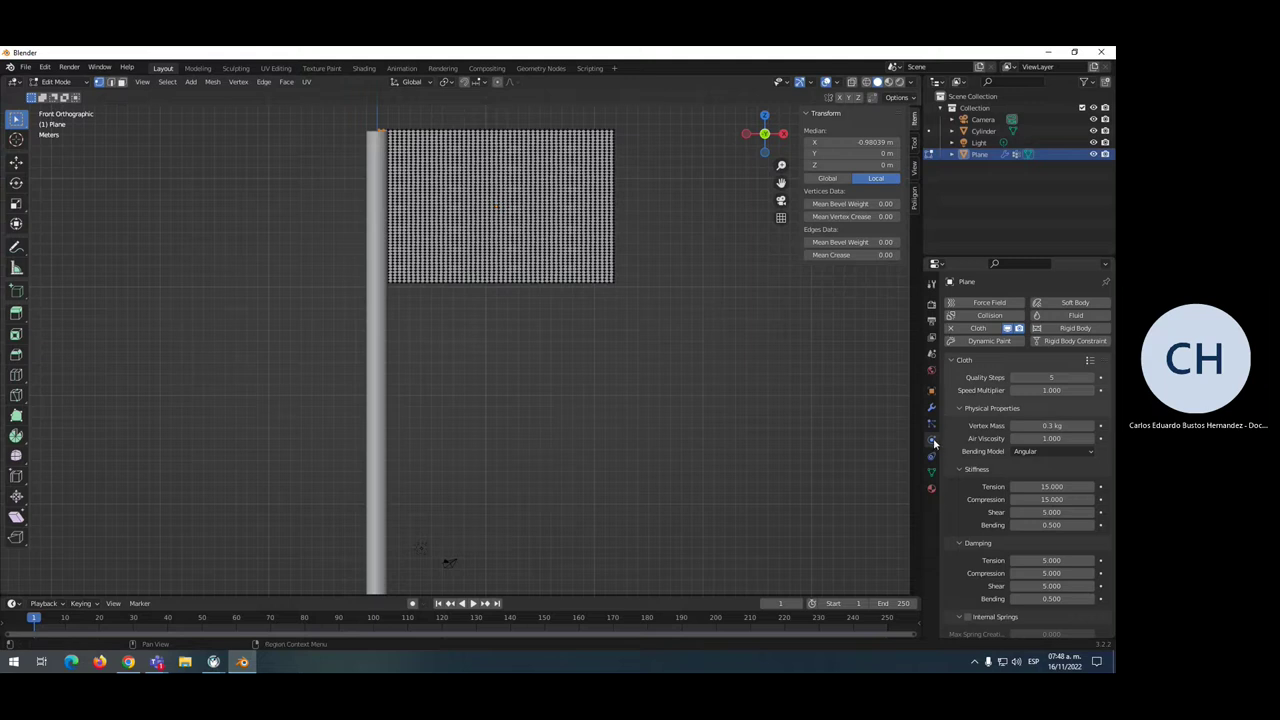
Set the cloth Shape Pin Group to the Bandera vertex group, pin stiffness 1.000
scroll(990, 450, "down", 2)
scroll(990, 450, "down", 2)
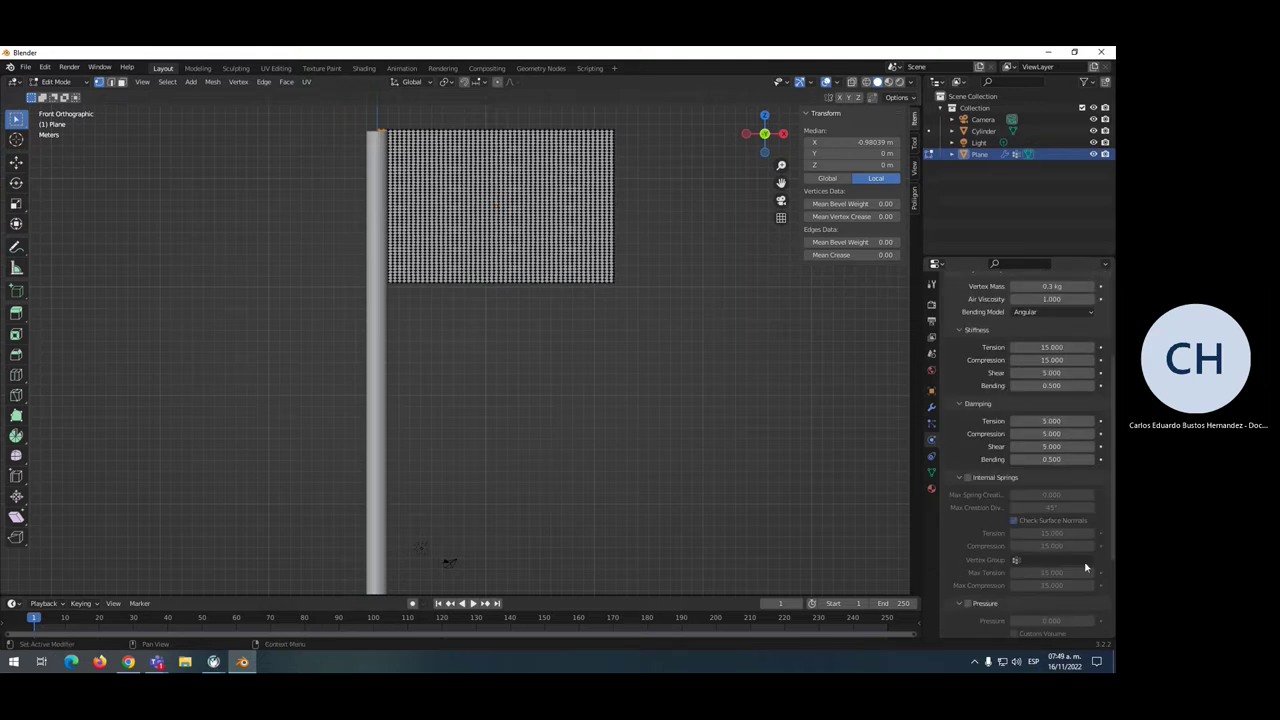
scroll(985, 515, "down", 3)
scroll(985, 515, "down", 1)
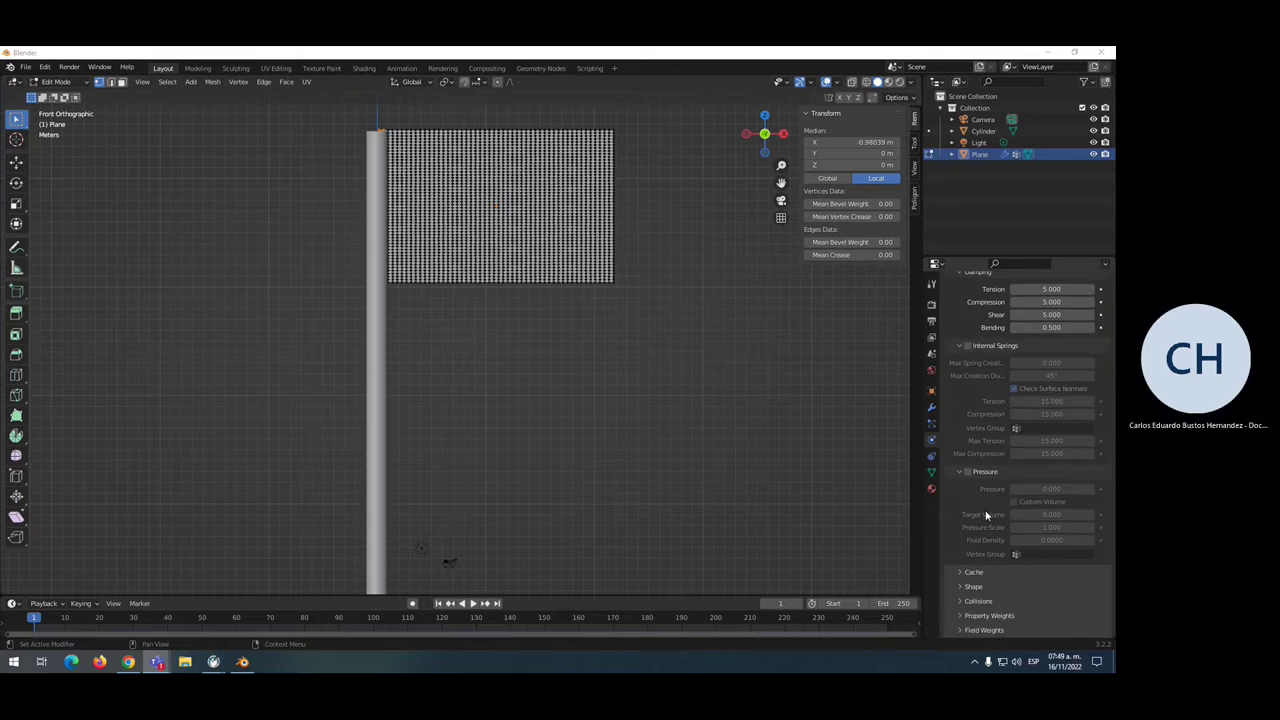
left_click(960, 588)
scroll(990, 582, "down", 2)
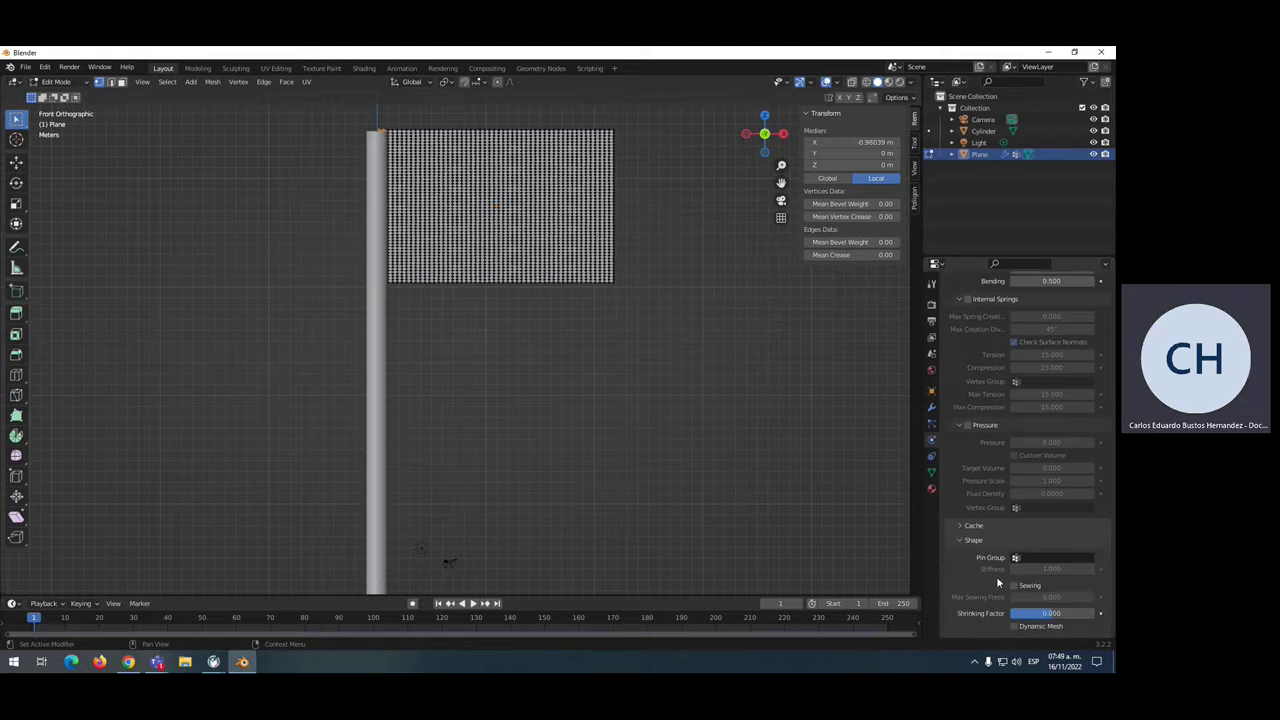
scroll(996, 576, "down", 2)
left_click(1015, 516)
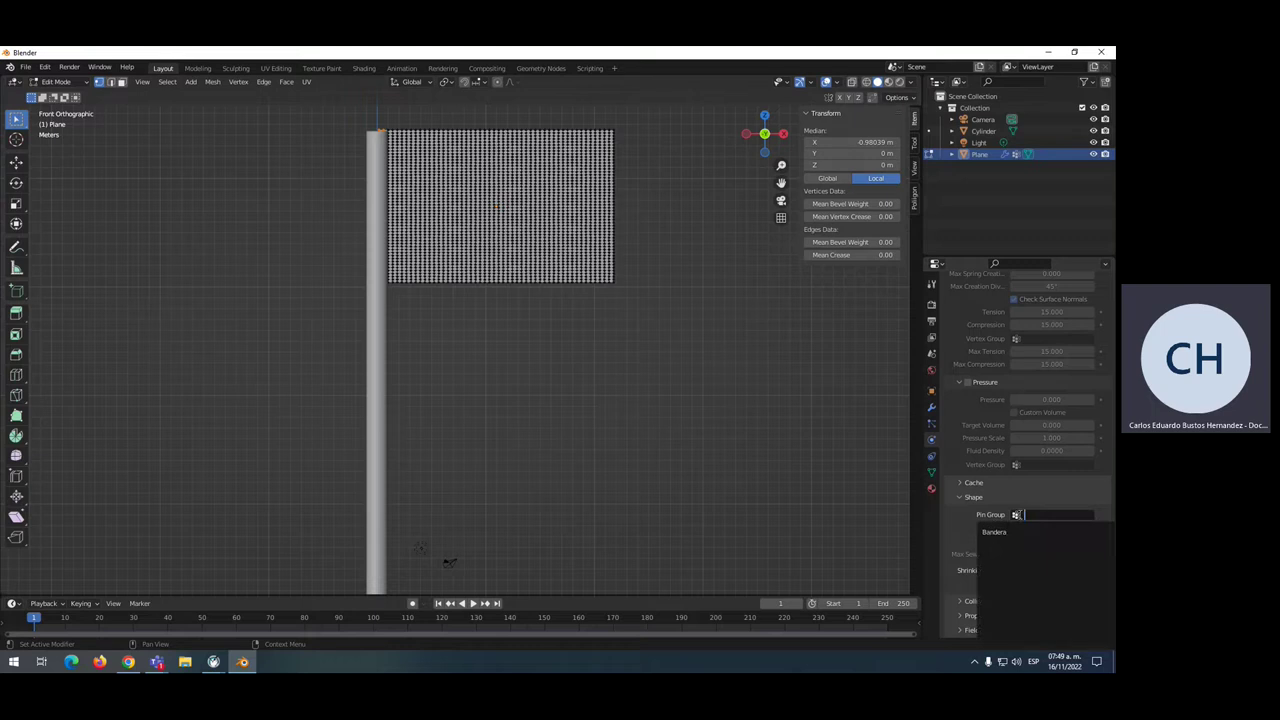
left_click(992, 529)
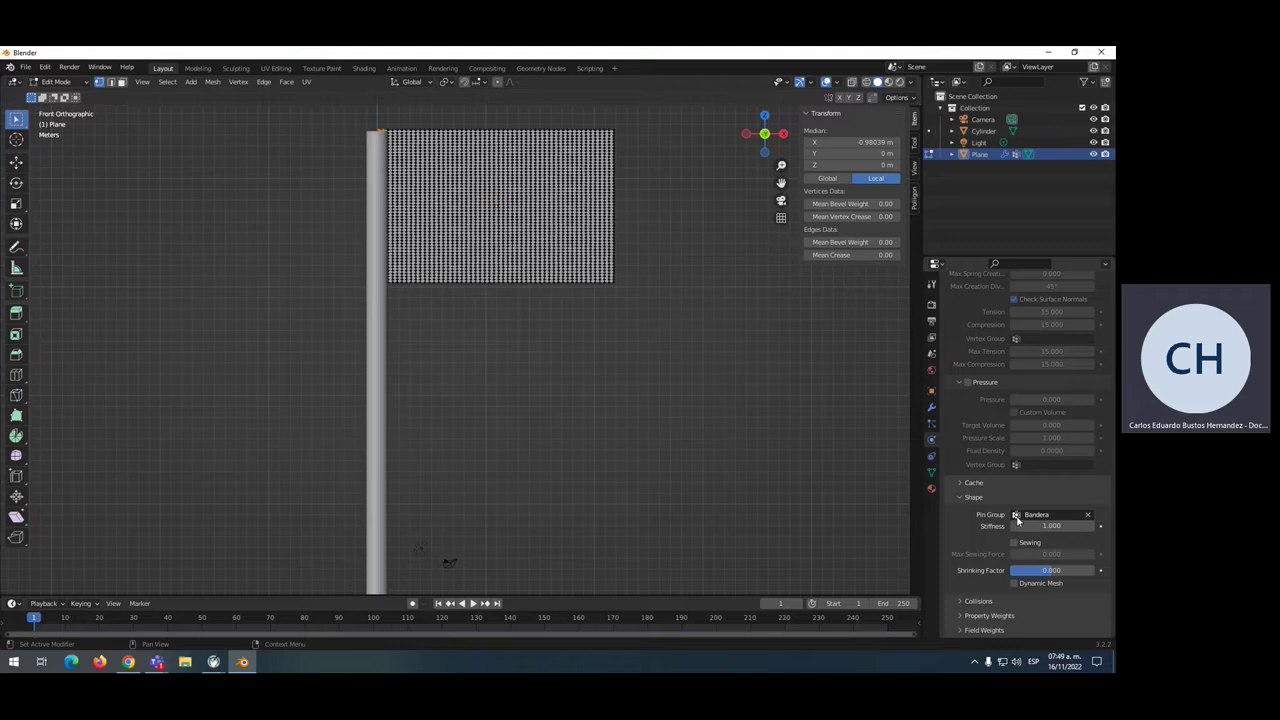
left_click(962, 604)
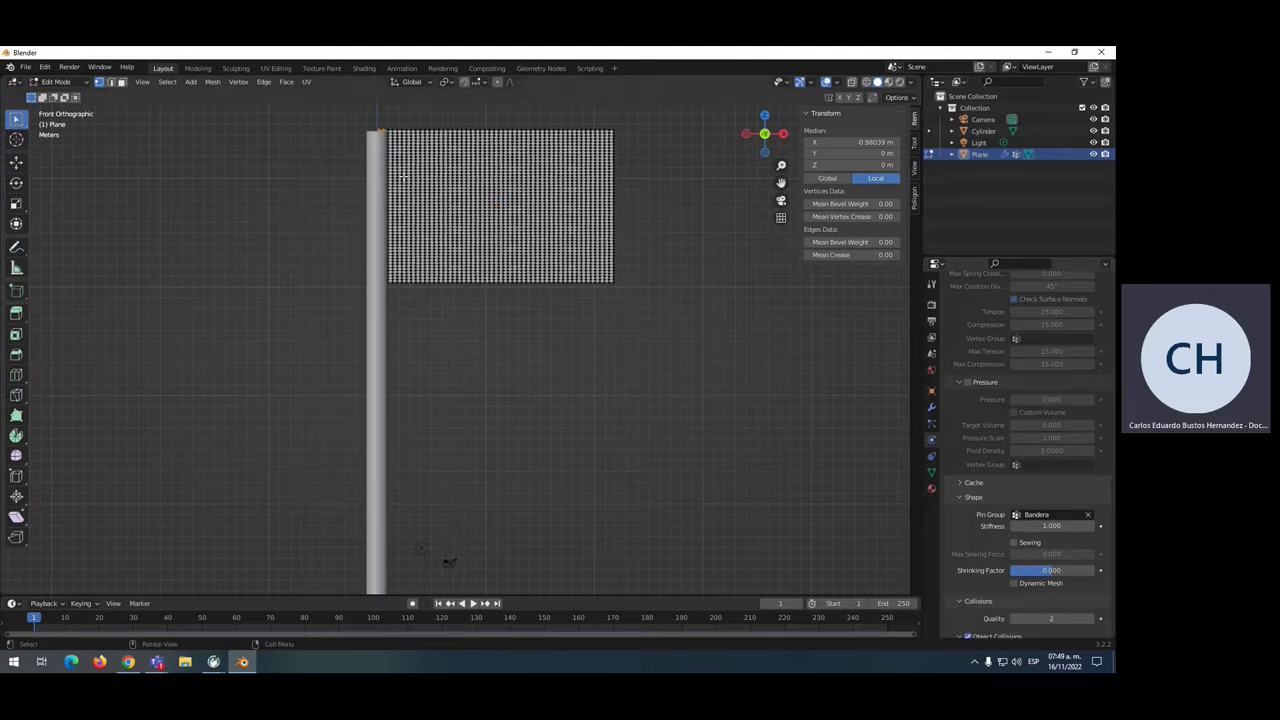
scroll(719, 314, "down", 2)
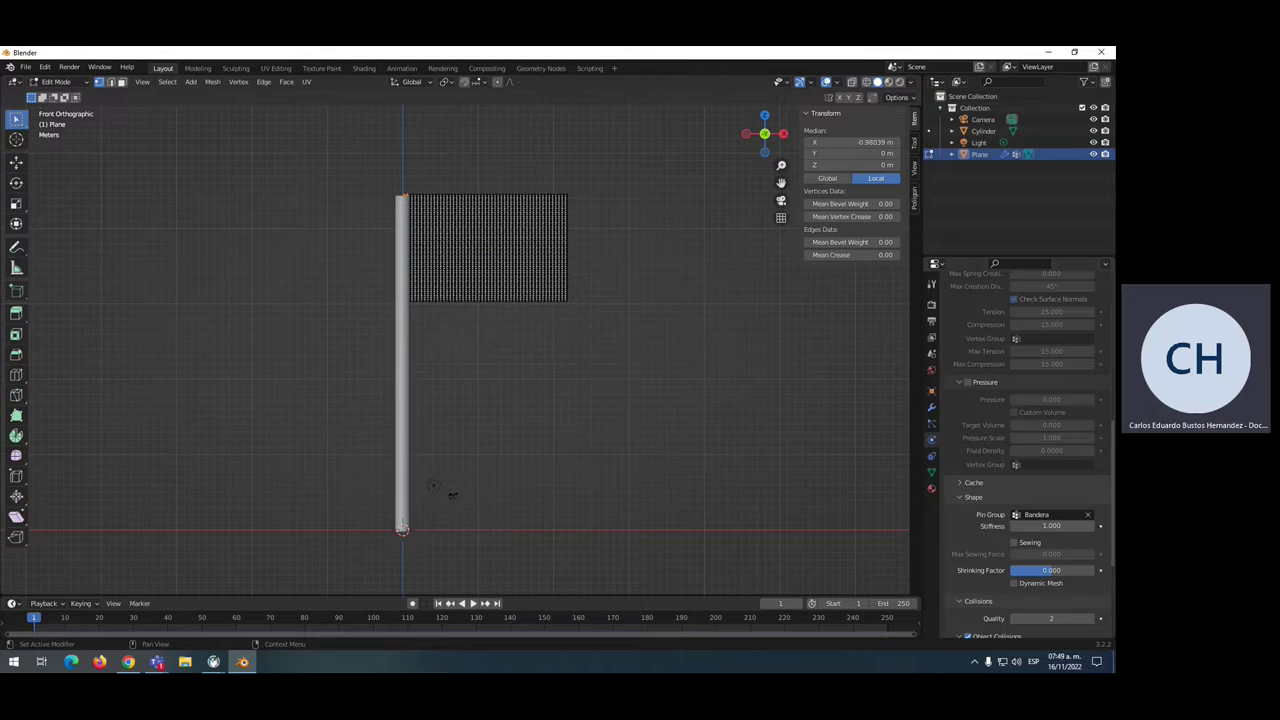
Enable cloth Self Collisions, keeping friction 5.000 and distance 0.015 m
scroll(1114, 527, "down", 3)
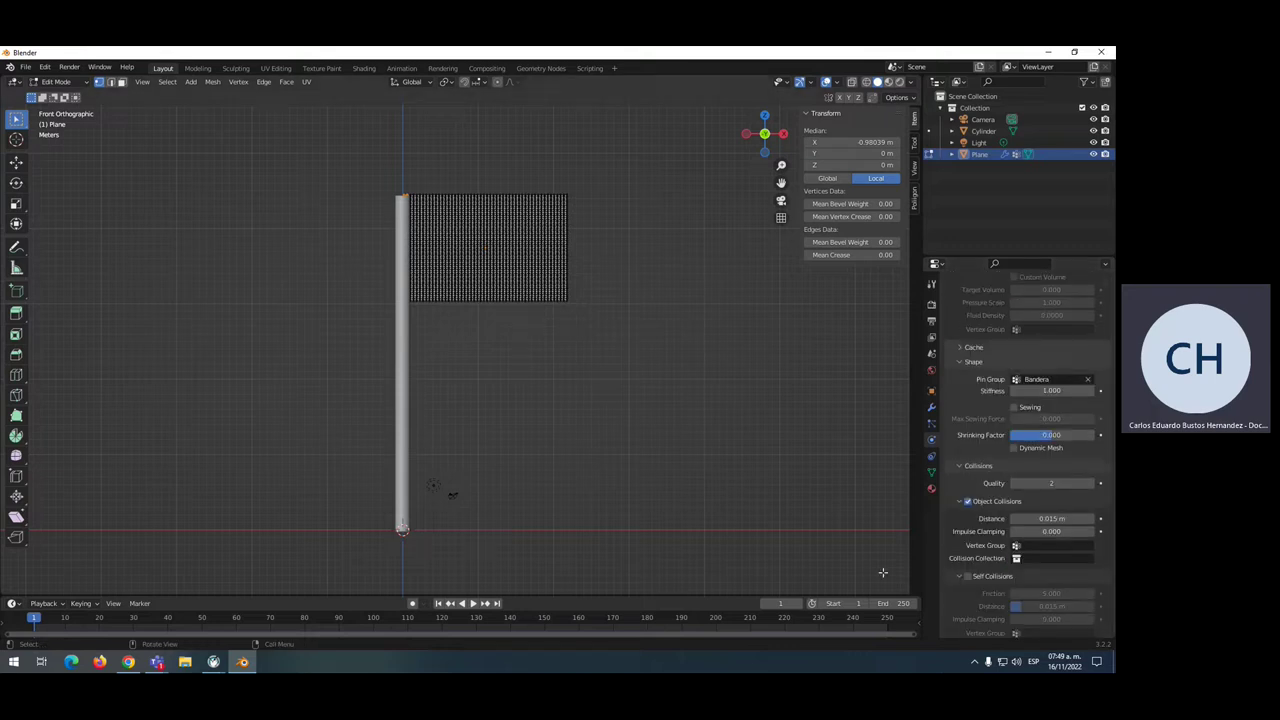
left_click(968, 576)
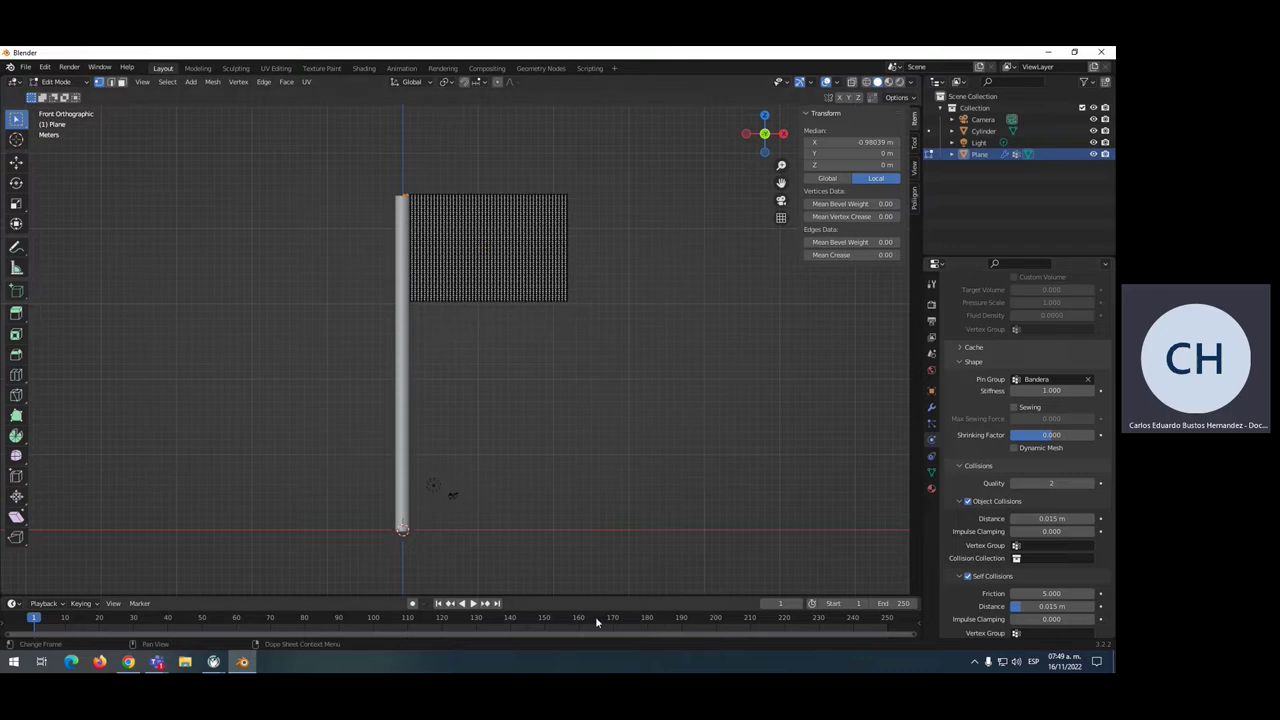
Start playback, deselect the flag's vertices and switch to Object Mode to watch the cloth
left_click(475, 604)
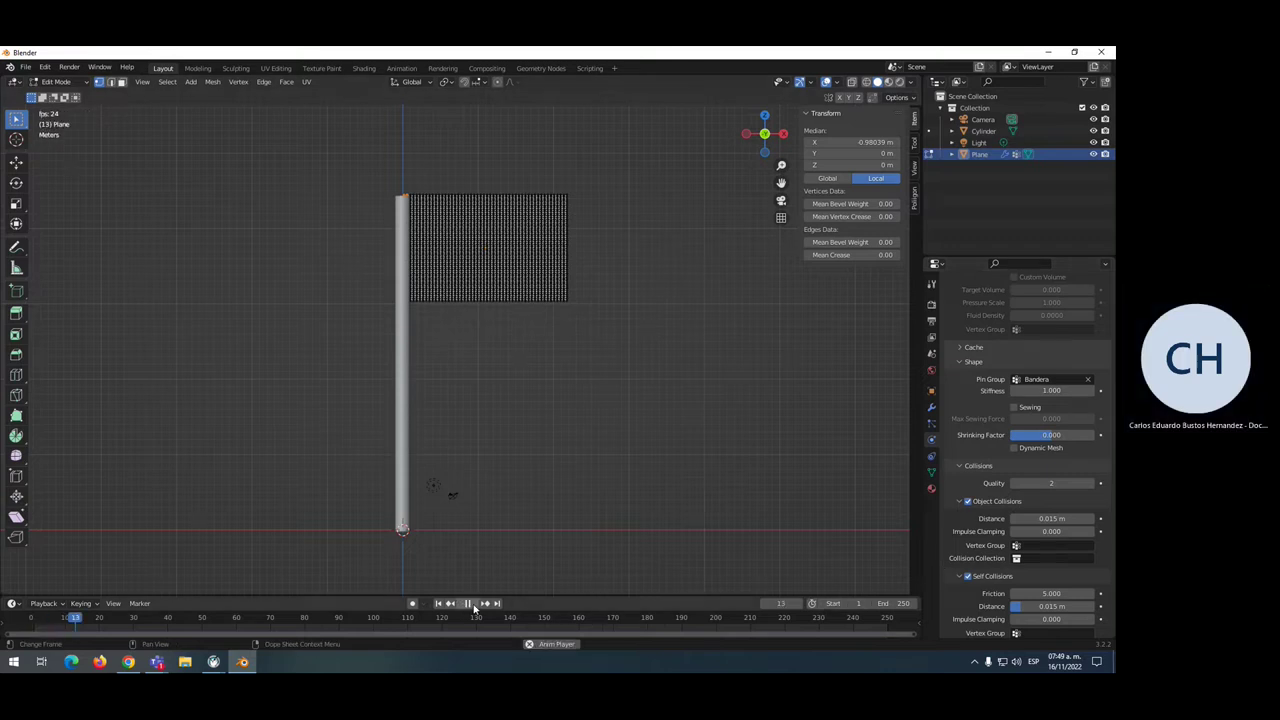
left_click(123, 129)
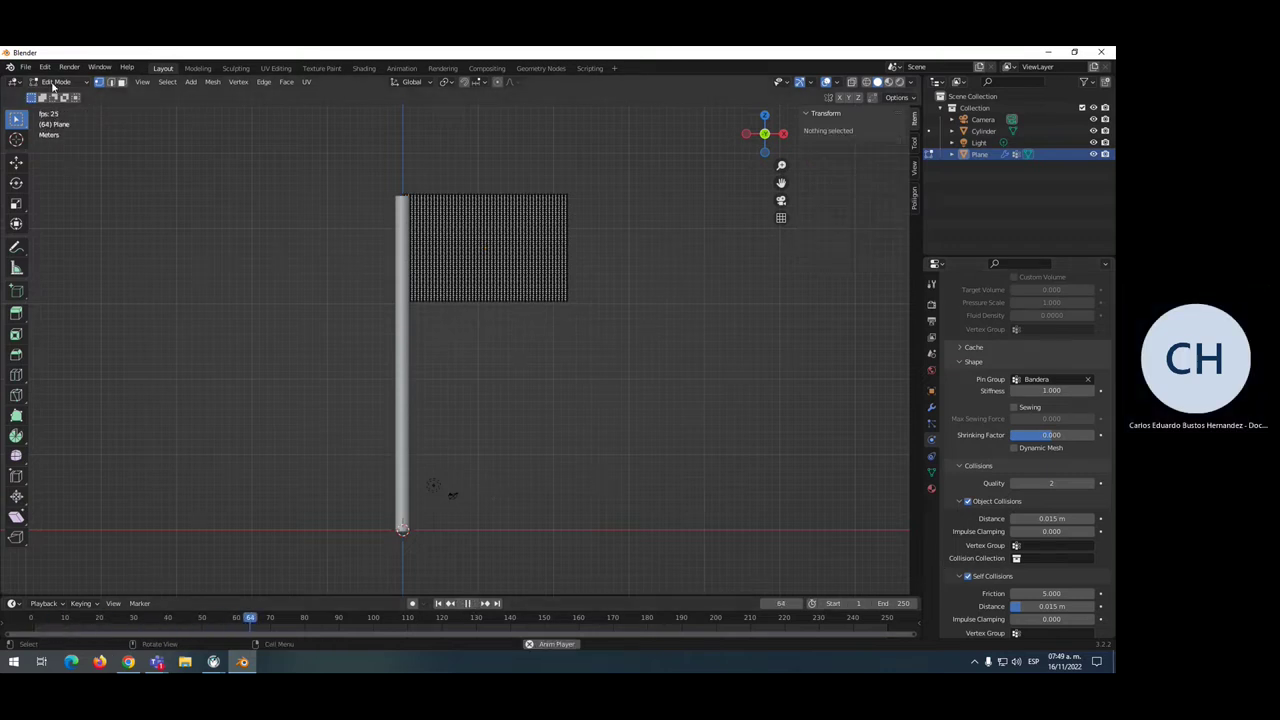
left_click(56, 82)
left_click(65, 95)
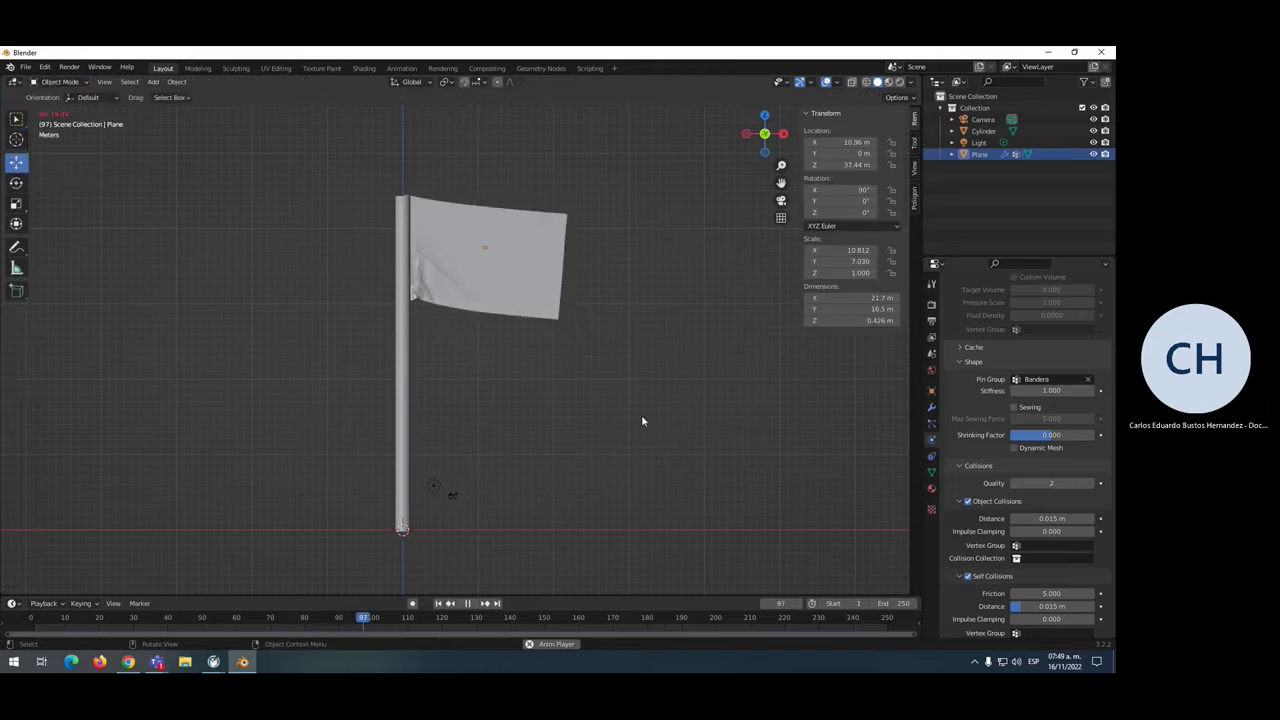
Rewind and pause the simulation, then zoom in on the pinned, draping flag
key("Escape")
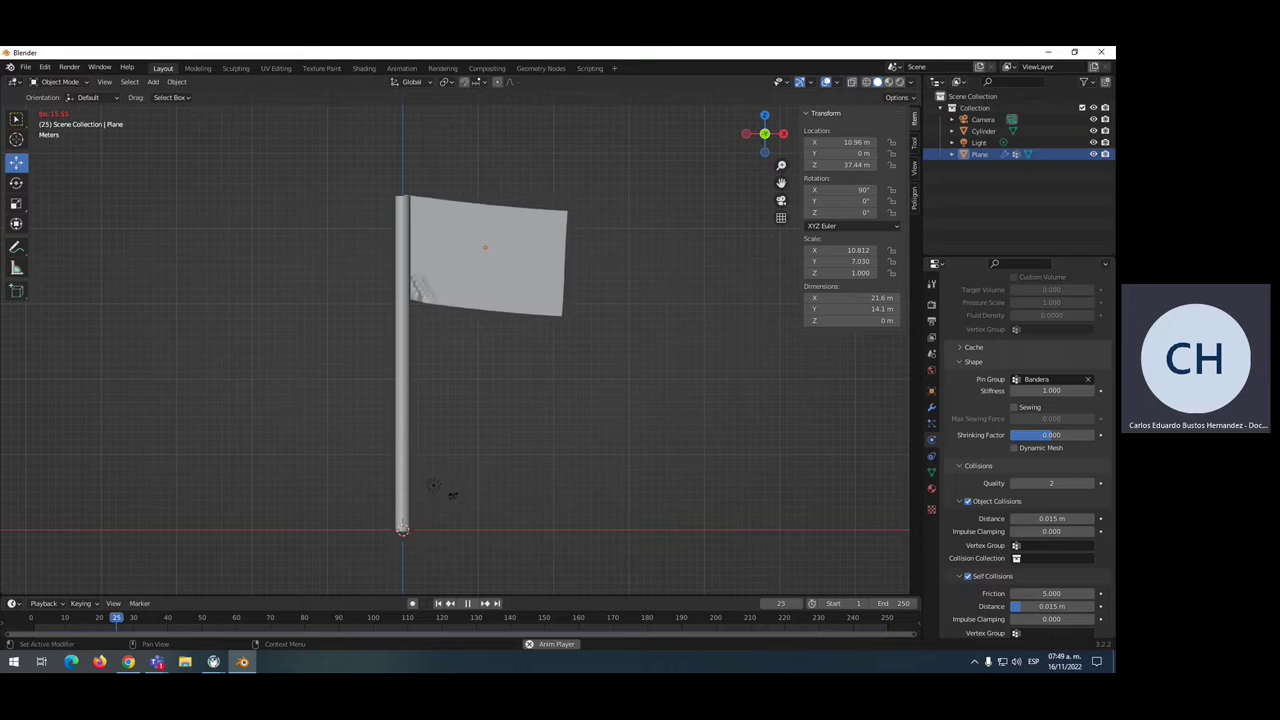
left_click(467, 603)
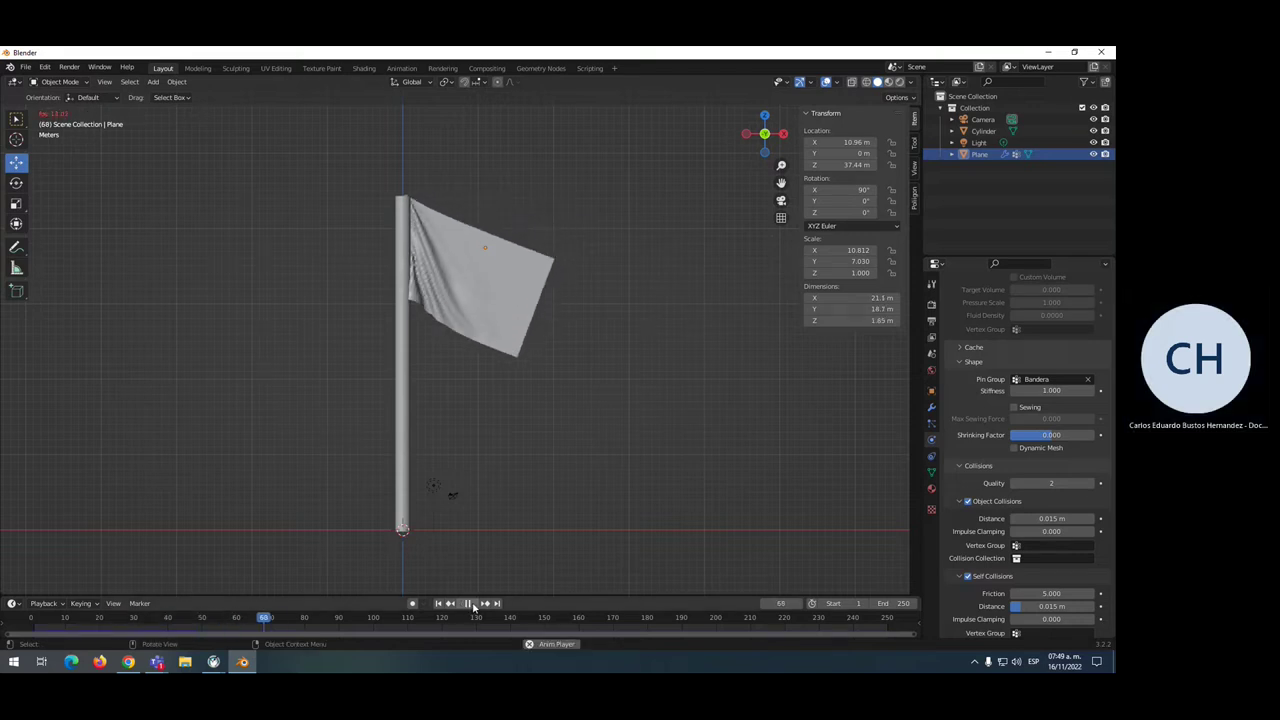
scroll(439, 286, "up", 1)
scroll(439, 286, "up", 3)
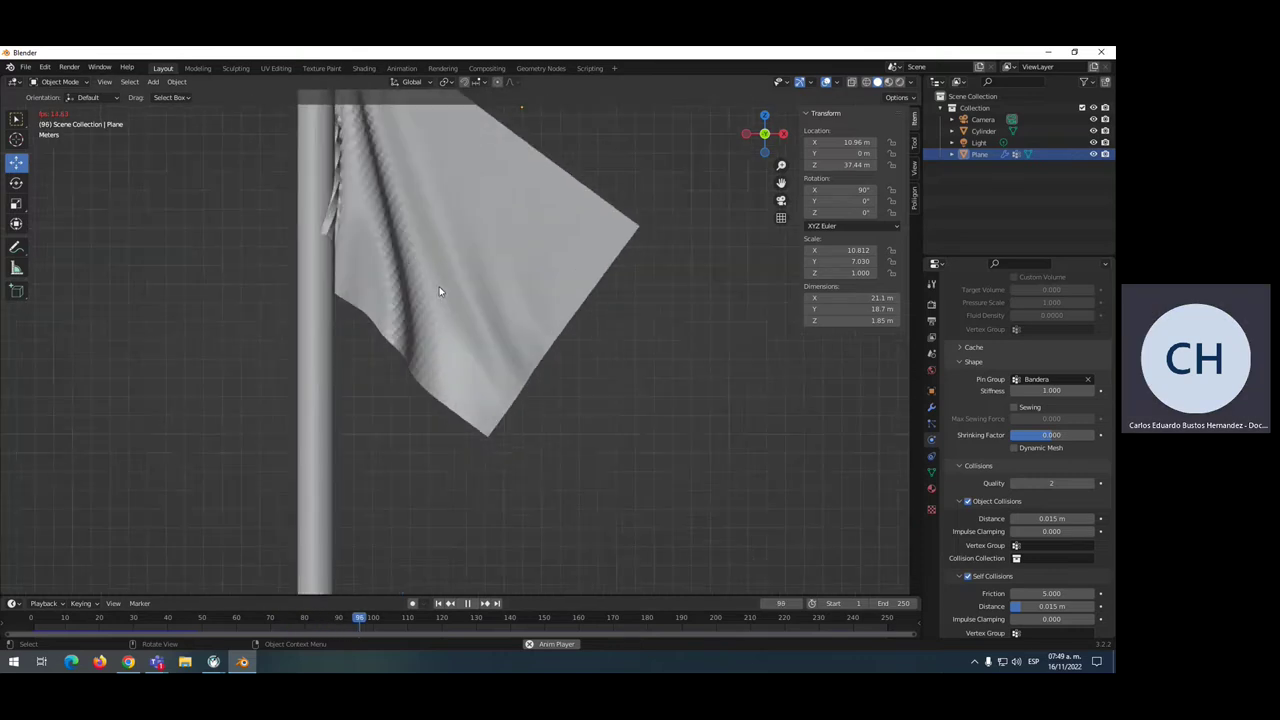
scroll(430, 287, "up", 2)
scroll(426, 287, "up", 1)
scroll(426, 287, "up", 1)
Apply Shade Smooth to the flag from its right-click menu
scroll(426, 287, "down", 3)
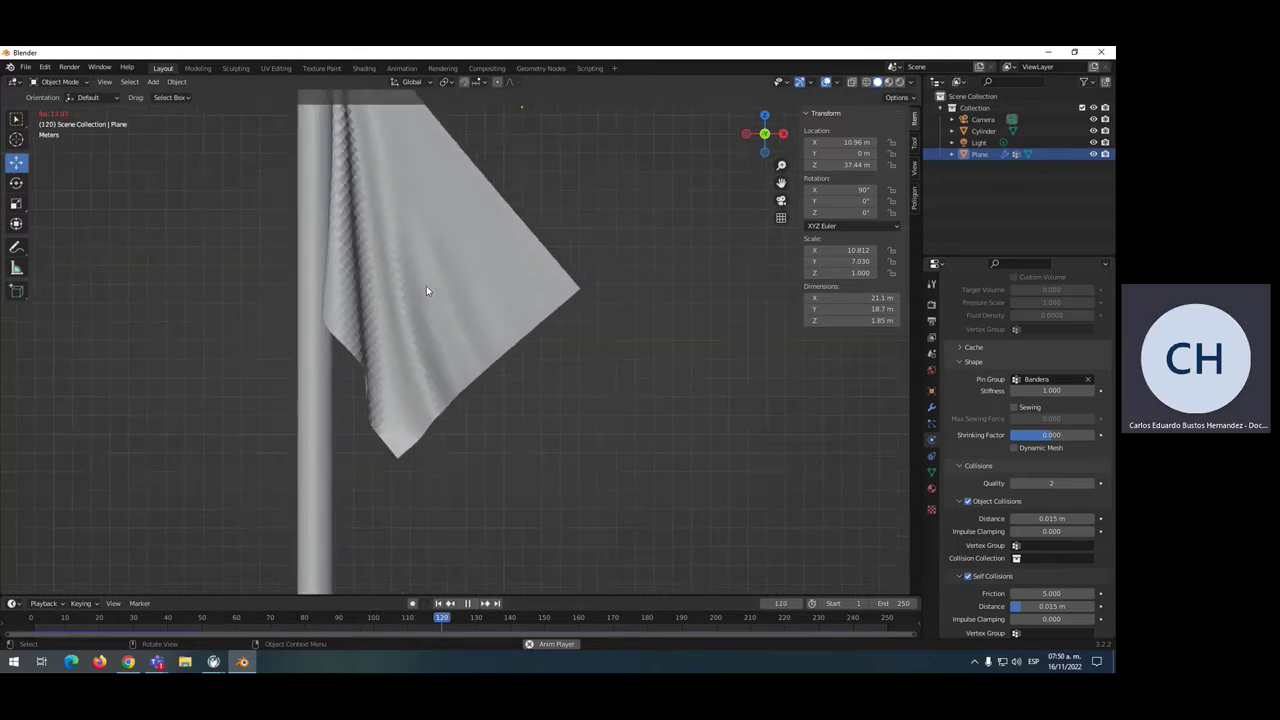
scroll(426, 286, "down", 3)
right_click(426, 286)
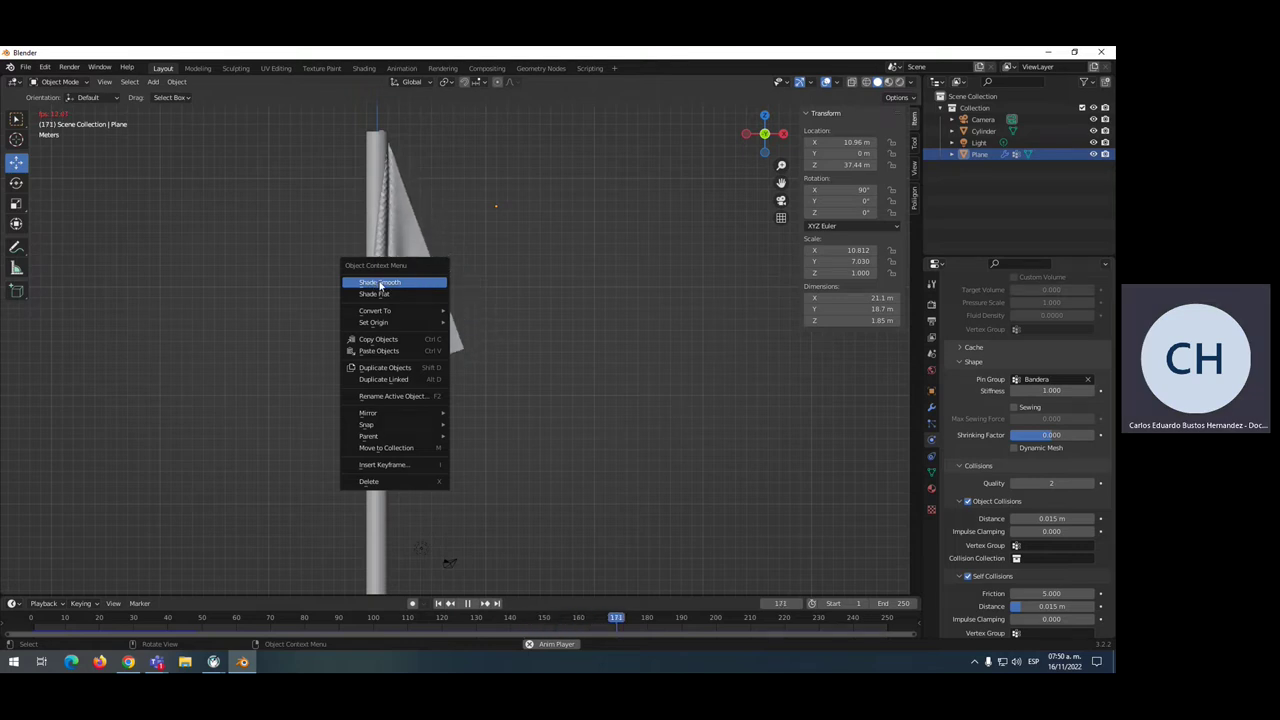
left_click(380, 283)
Rewind, reselect the flag plane, reapply Shade Smooth and replay the cloth simulation
left_click_drag(170, 618, 60, 618)
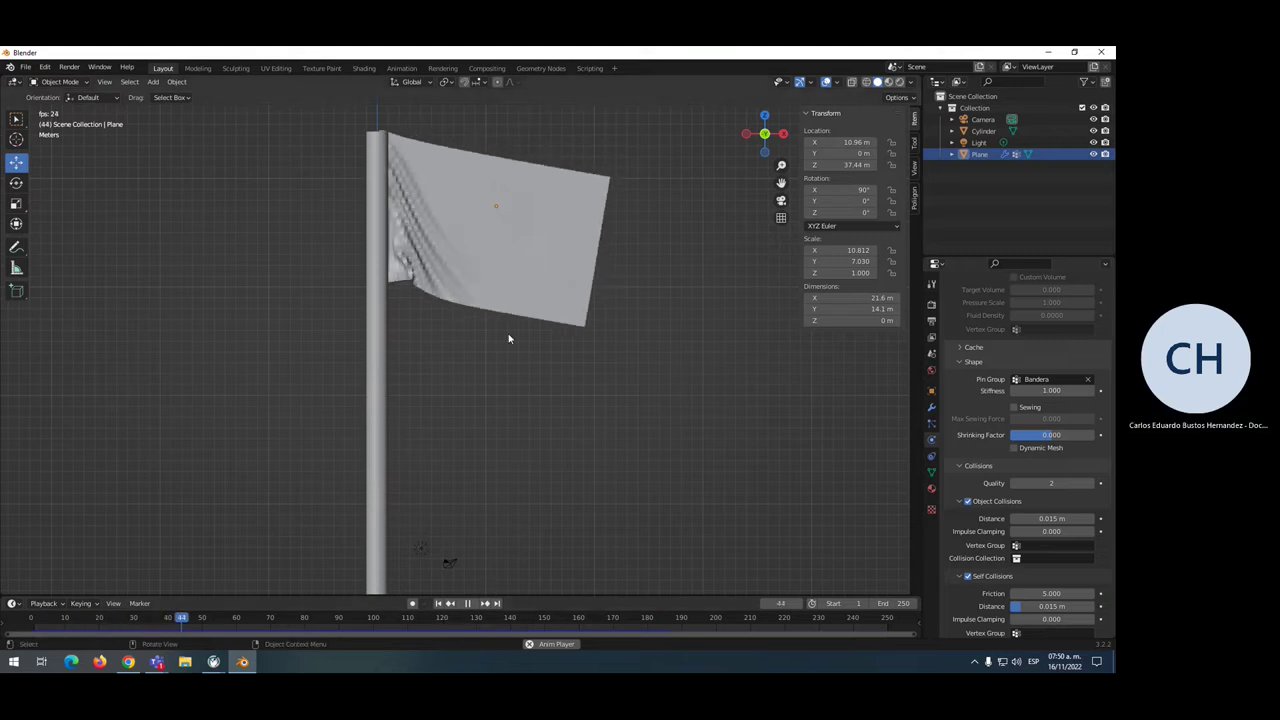
left_click(467, 603)
left_click(462, 196)
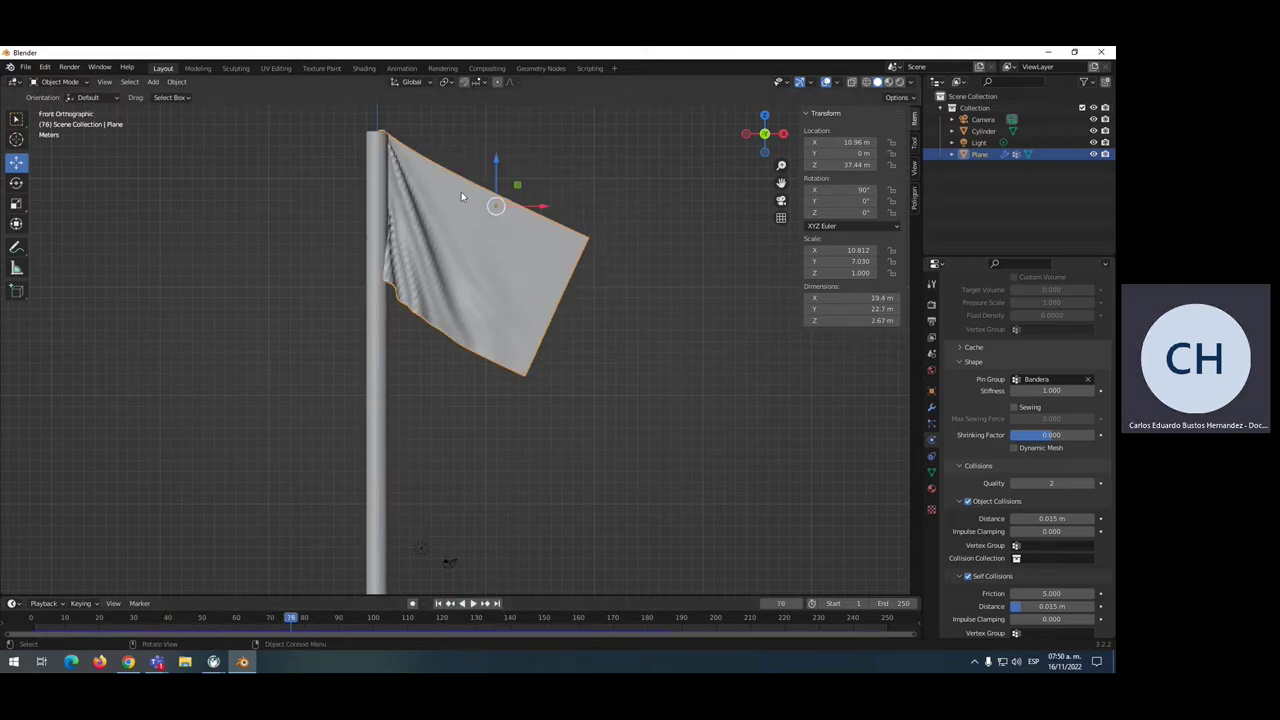
right_click(466, 211)
left_click(447, 212)
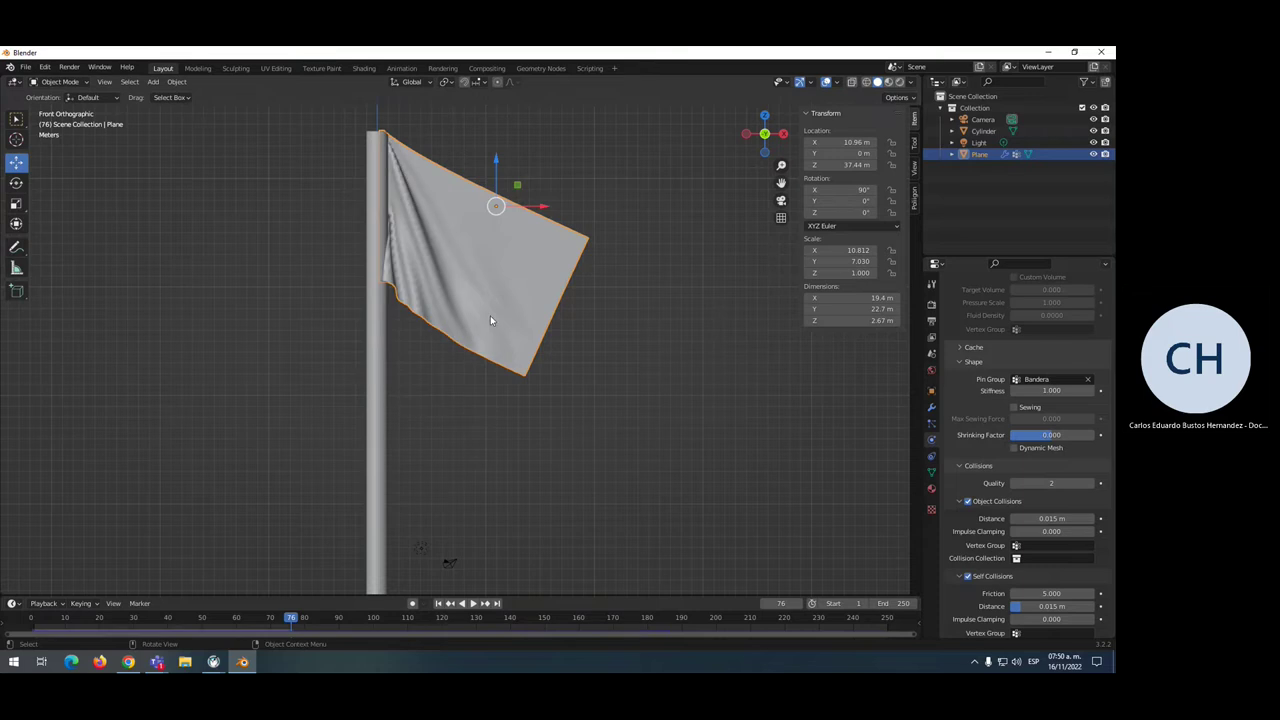
left_click(473, 603)
scroll(561, 429, "down", 3)
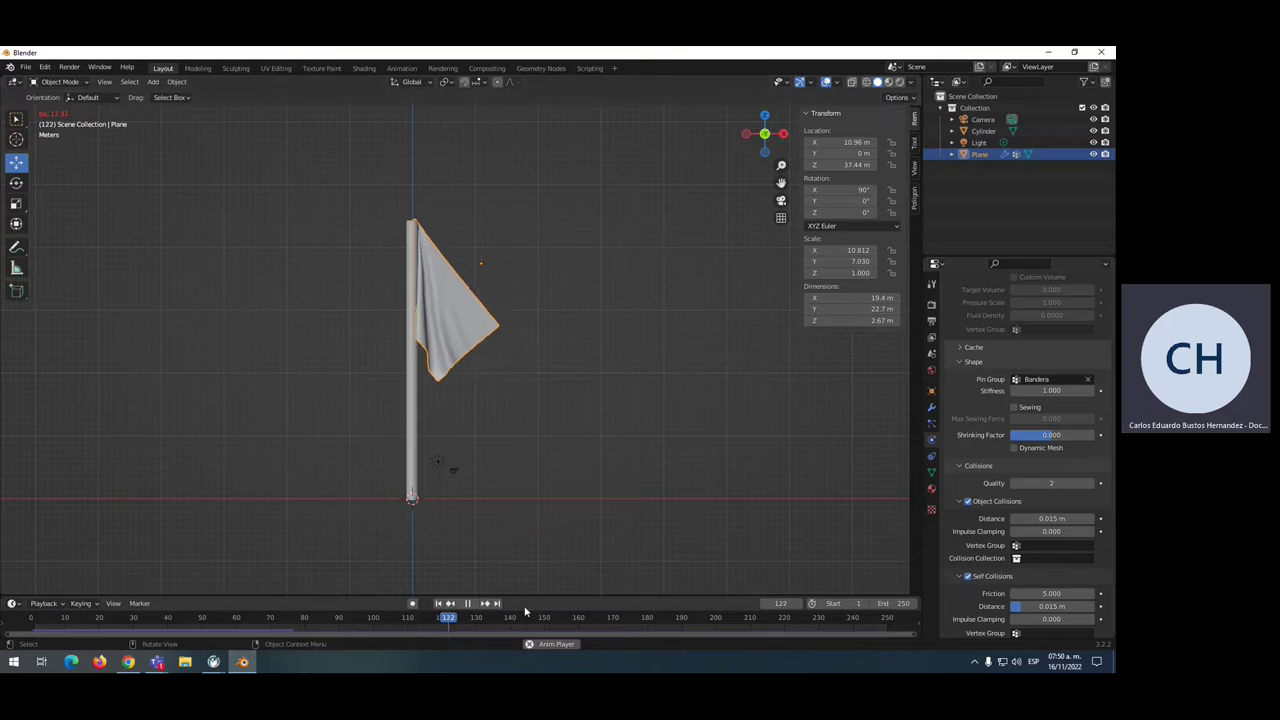
Stop the cloth playback and rewind the timeline to frame 0, then bring up the Add menu
mouse_move(450, 617)
left_mouse_down()
mouse_move(93, 617)
mouse_move(99, 587)
left_mouse_up()
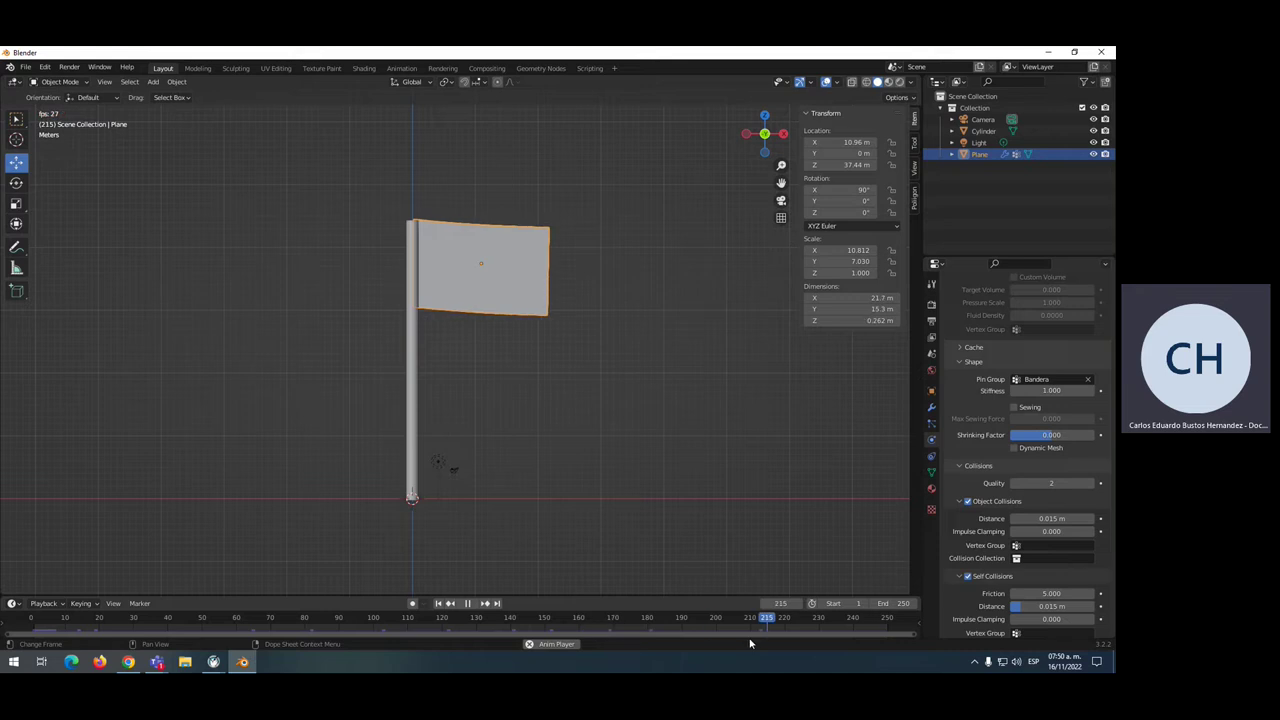
key("shift+Left")
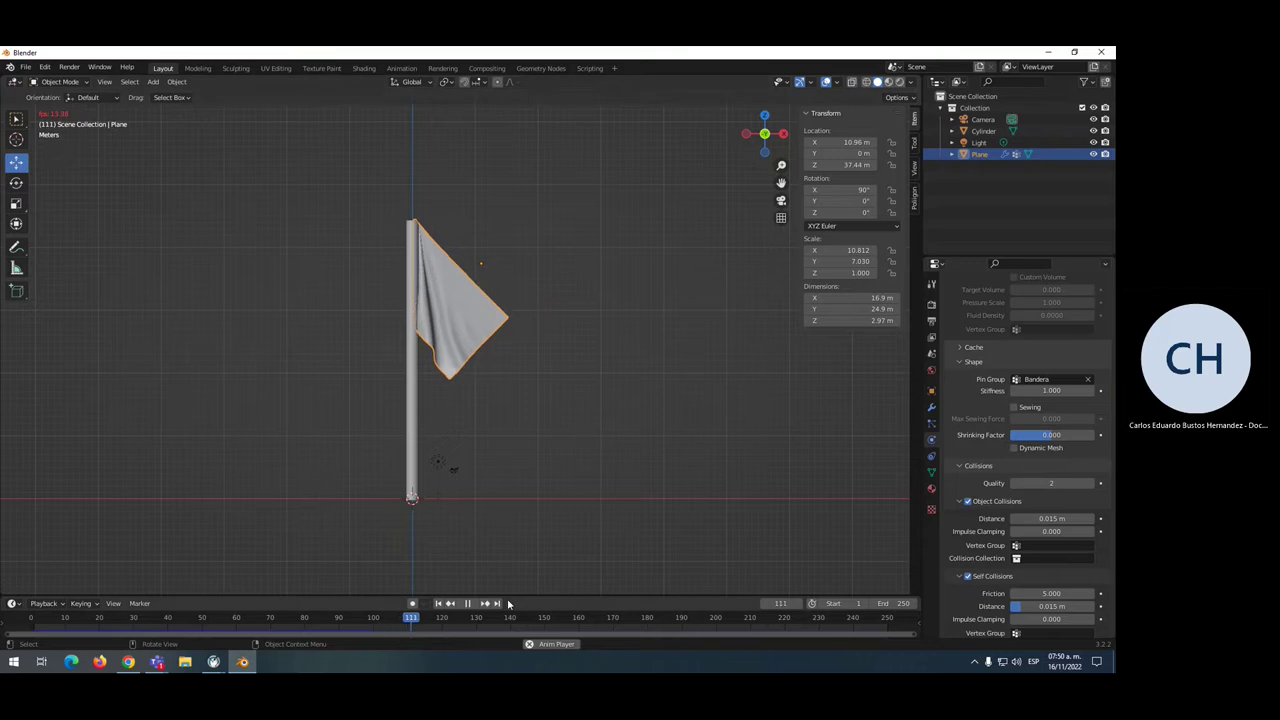
key("space")
key("space")
key("space")
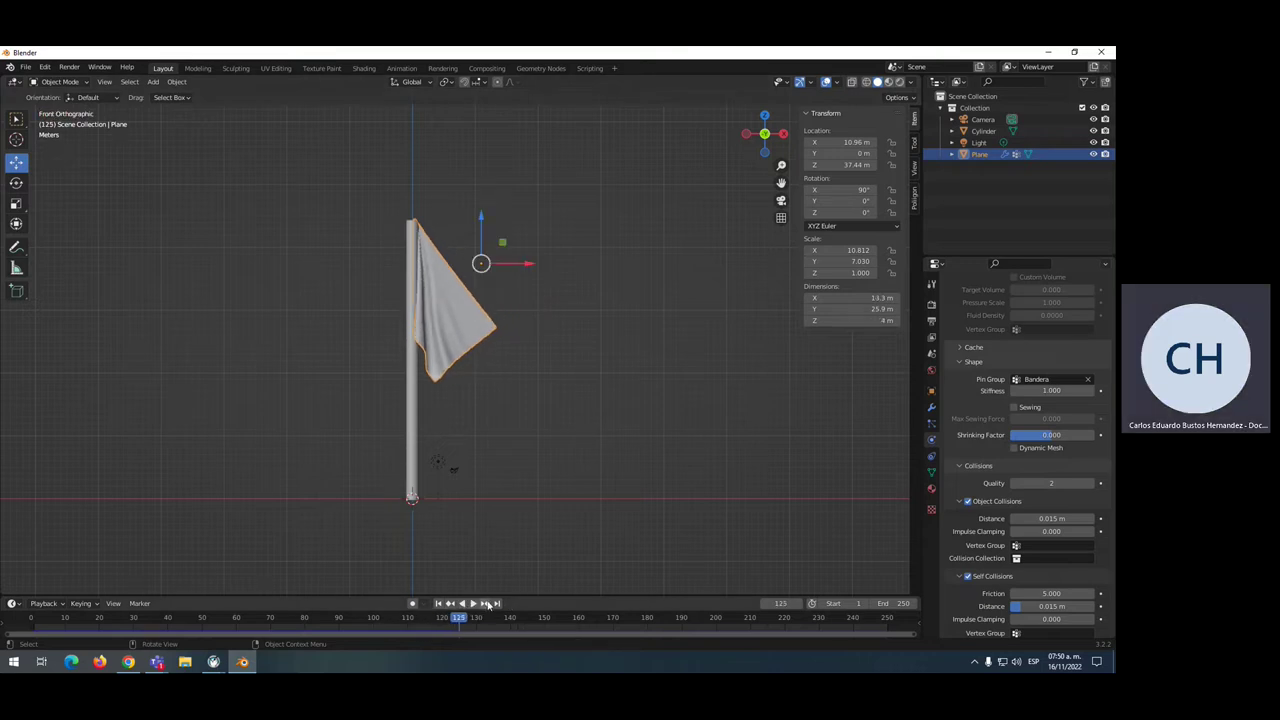
key("Left")
key("Left")
key("Left")
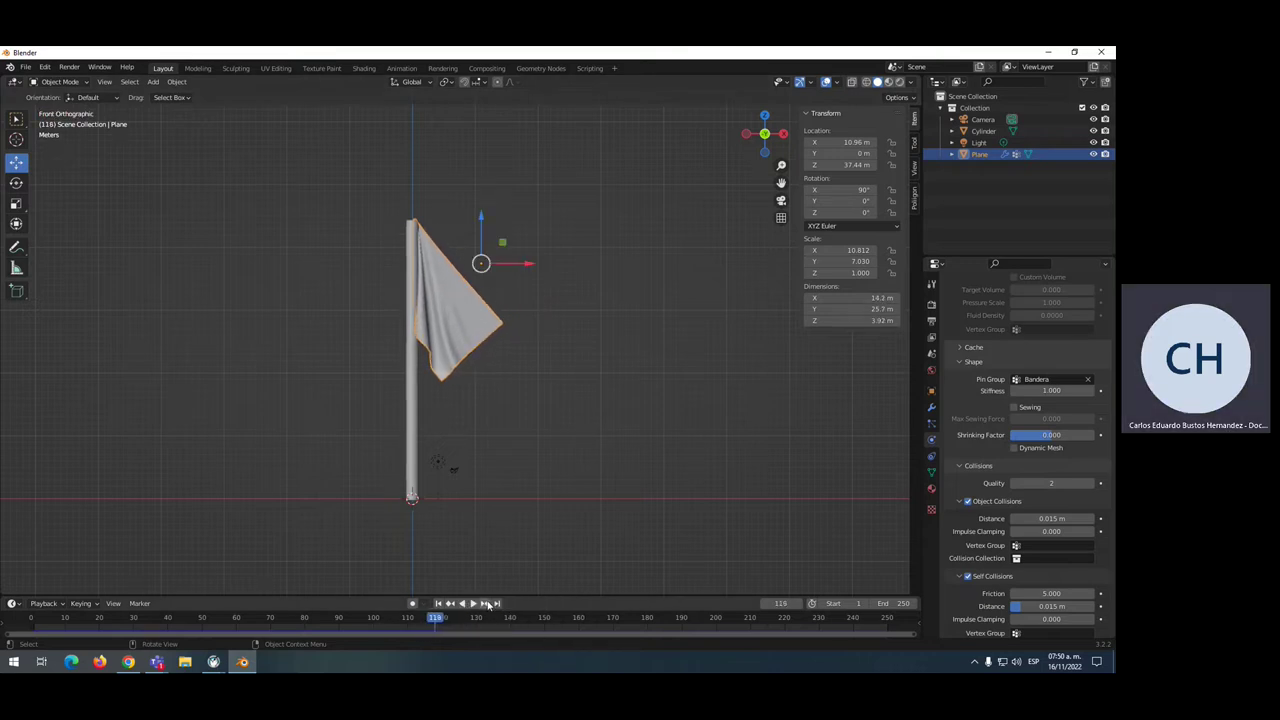
key("Left")
key("Left")
key("Left")
key("Left")
key("Left")
key("Left")
key("Left")
key("Left")
key("Left")
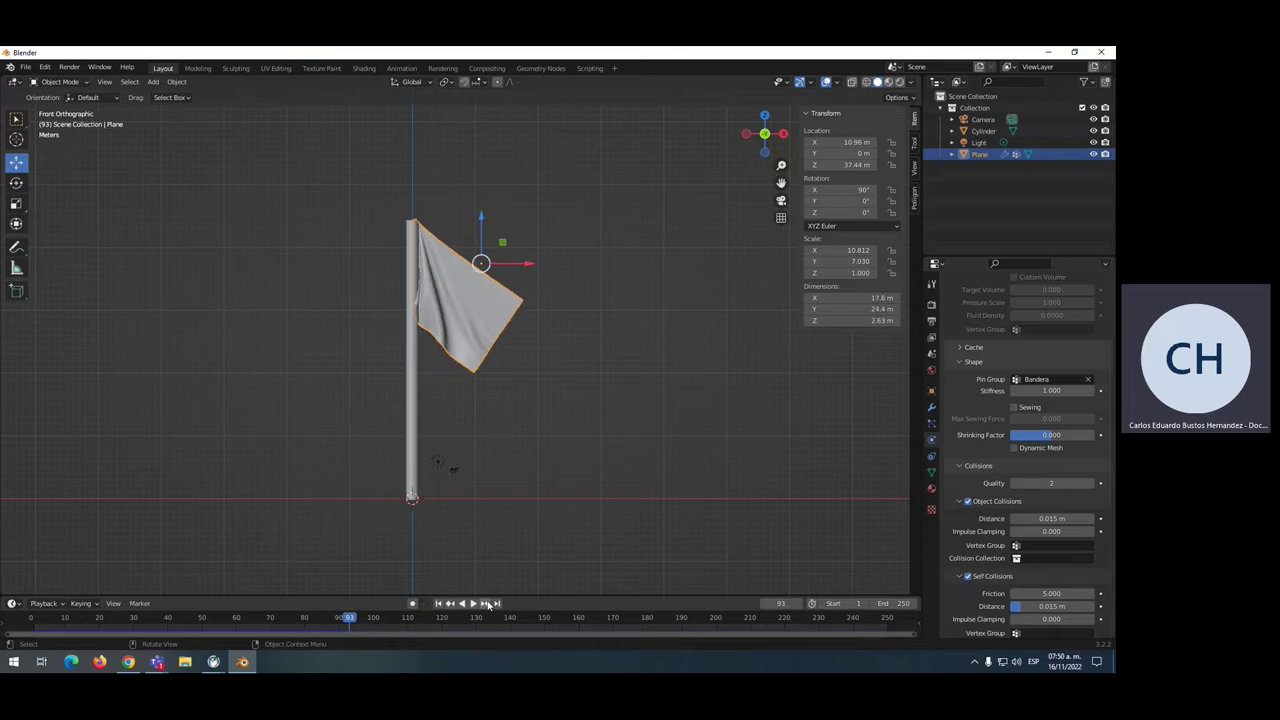
key("Left")
key("Left")
key("Left")
key("Left")
key("Left")
key("Left")
key("Left")
key("Left")
key("Left")
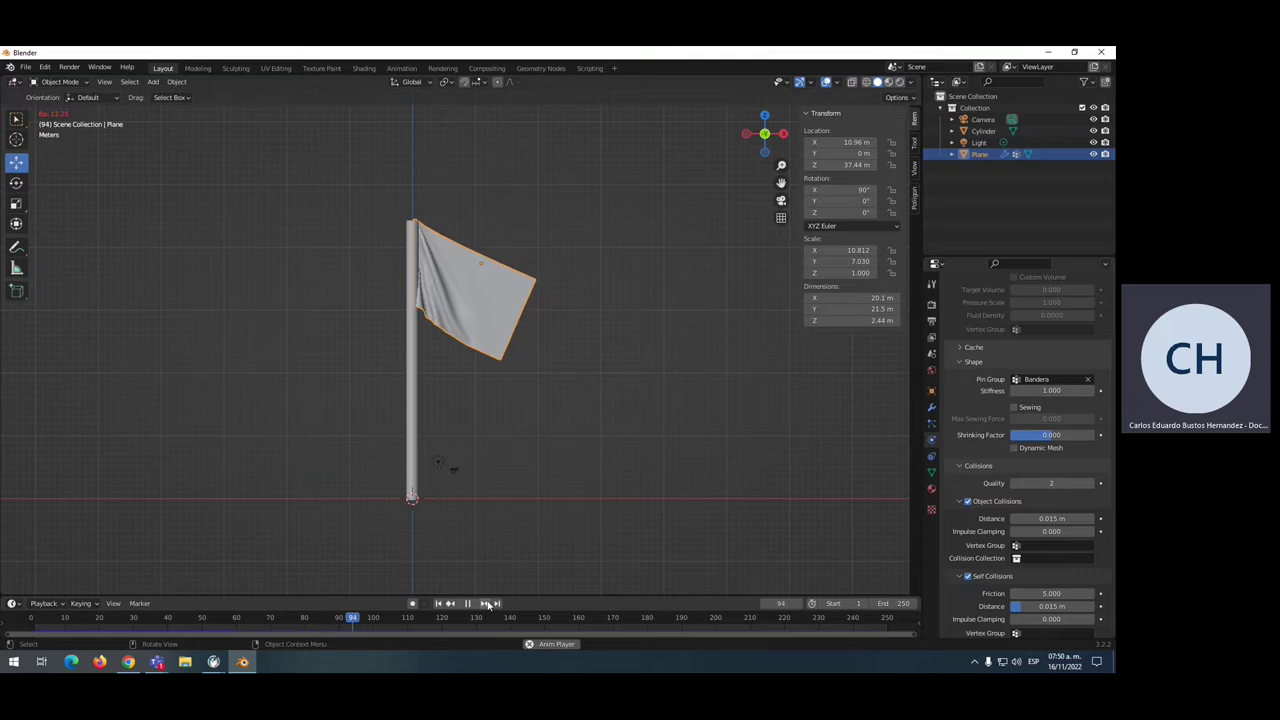
key("space")
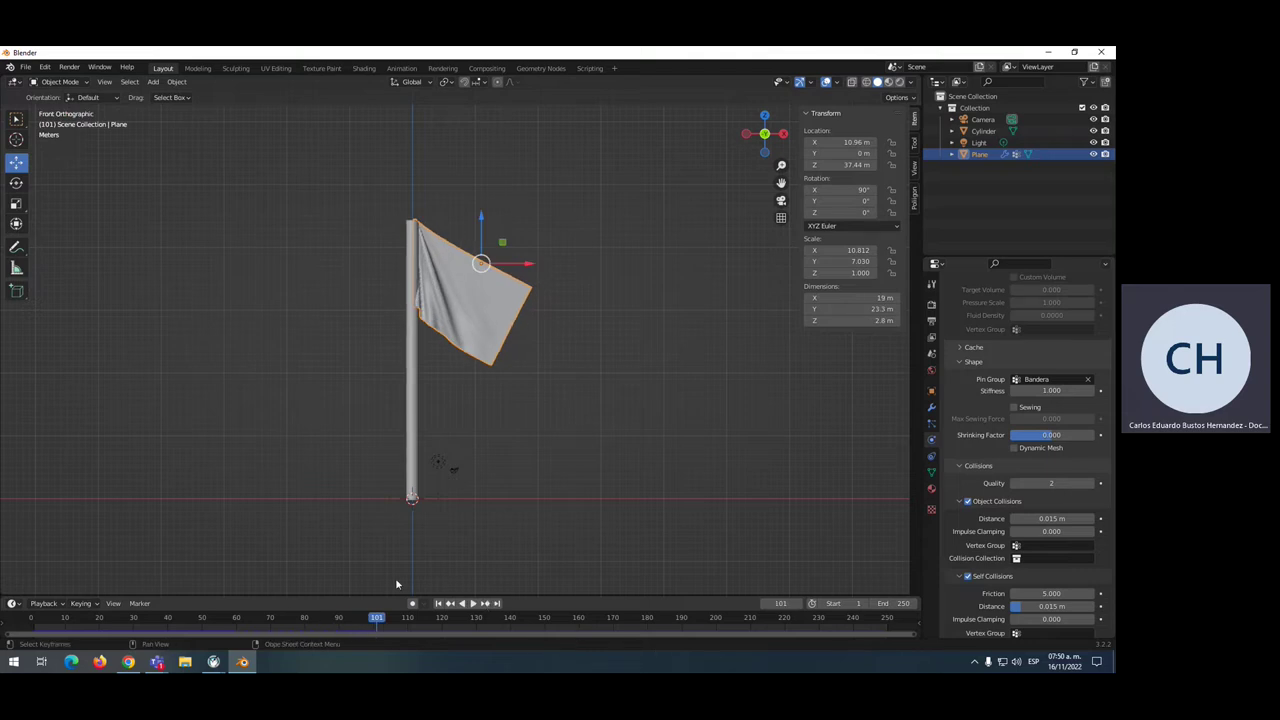
left_click_drag(377, 622, 31, 622)
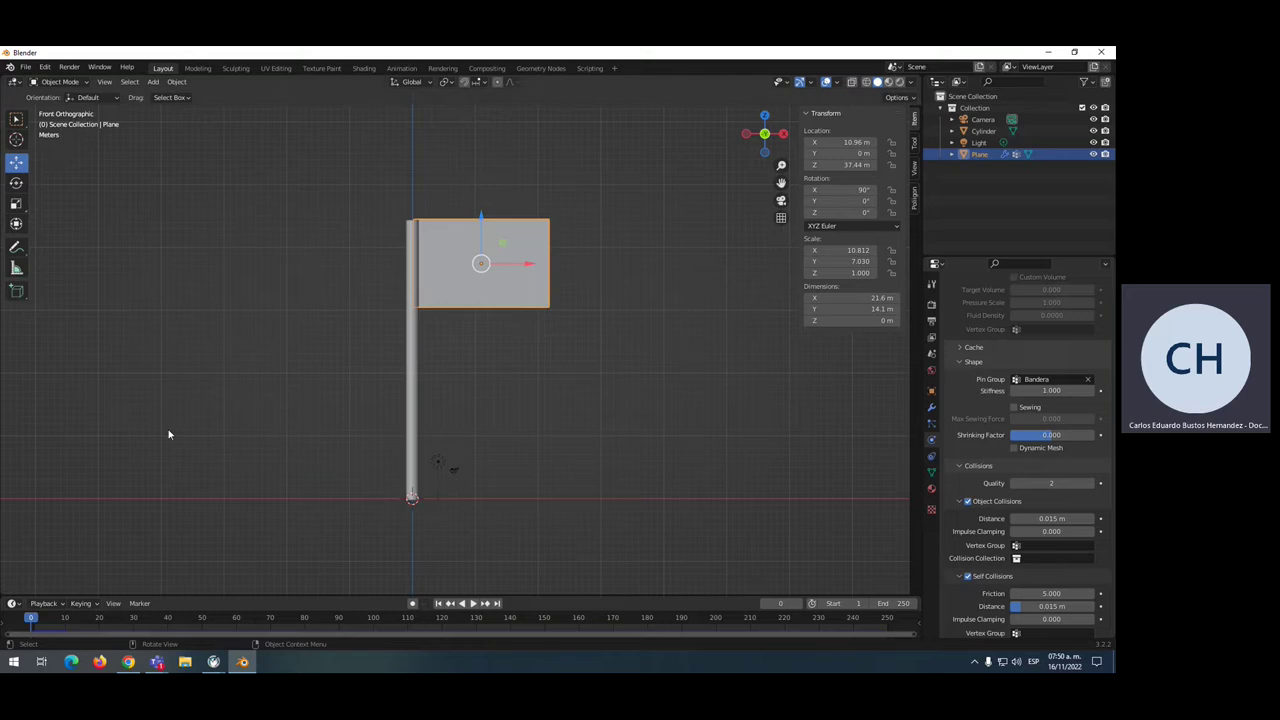
key("shift+a")
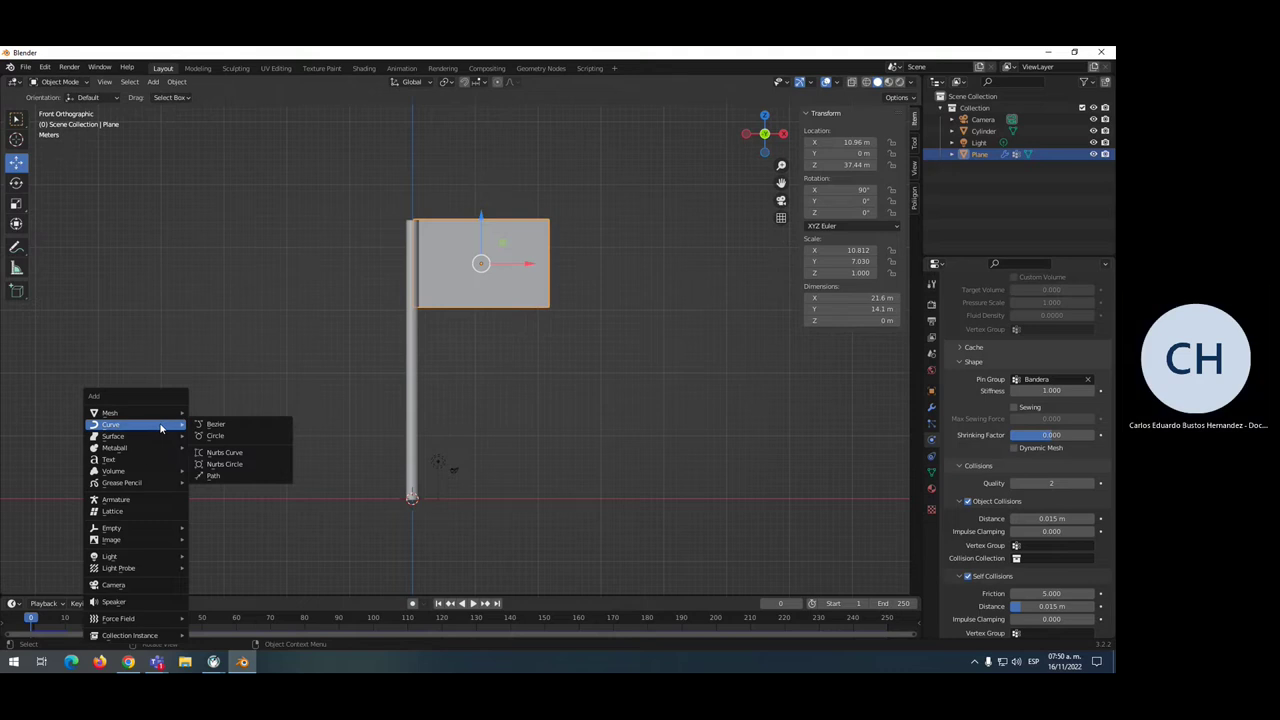
mouse_move(125, 618)
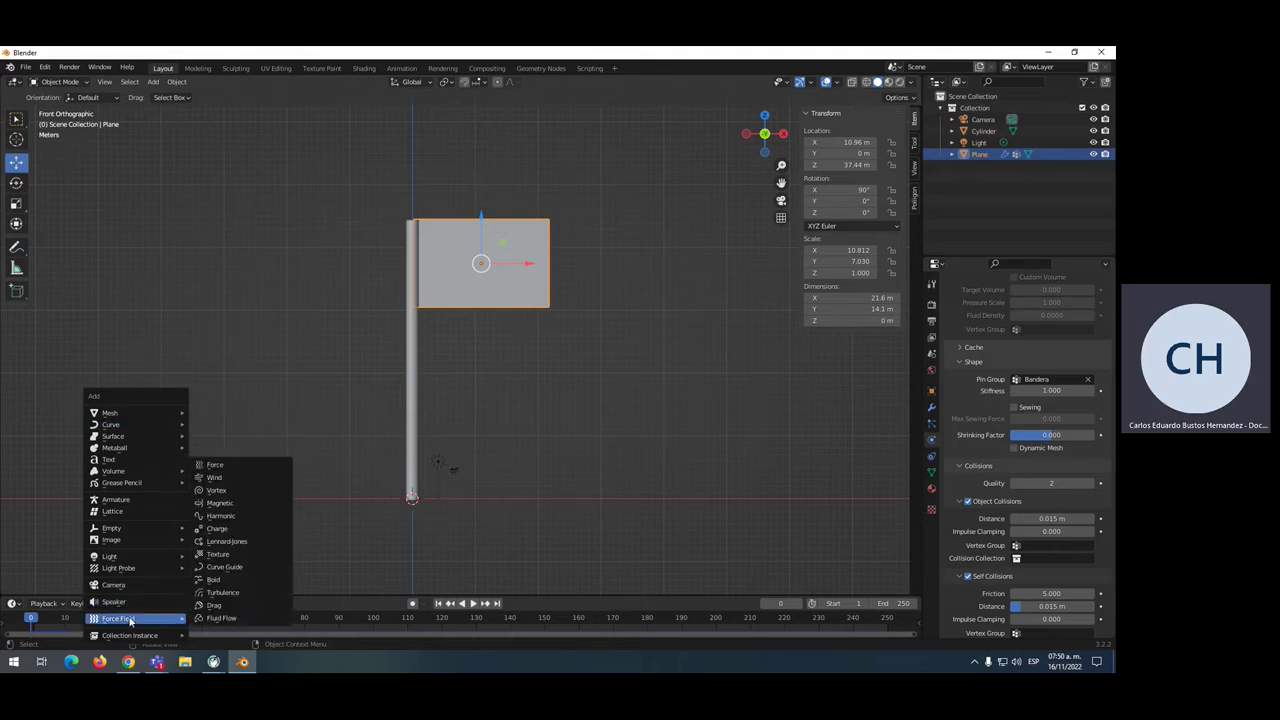
Add a Wind force field and raise it up along Z to 2.9186 m
left_click(212, 478)
middle_click_drag(576, 395, 393, 541)
scroll(383, 528, "up", 5)
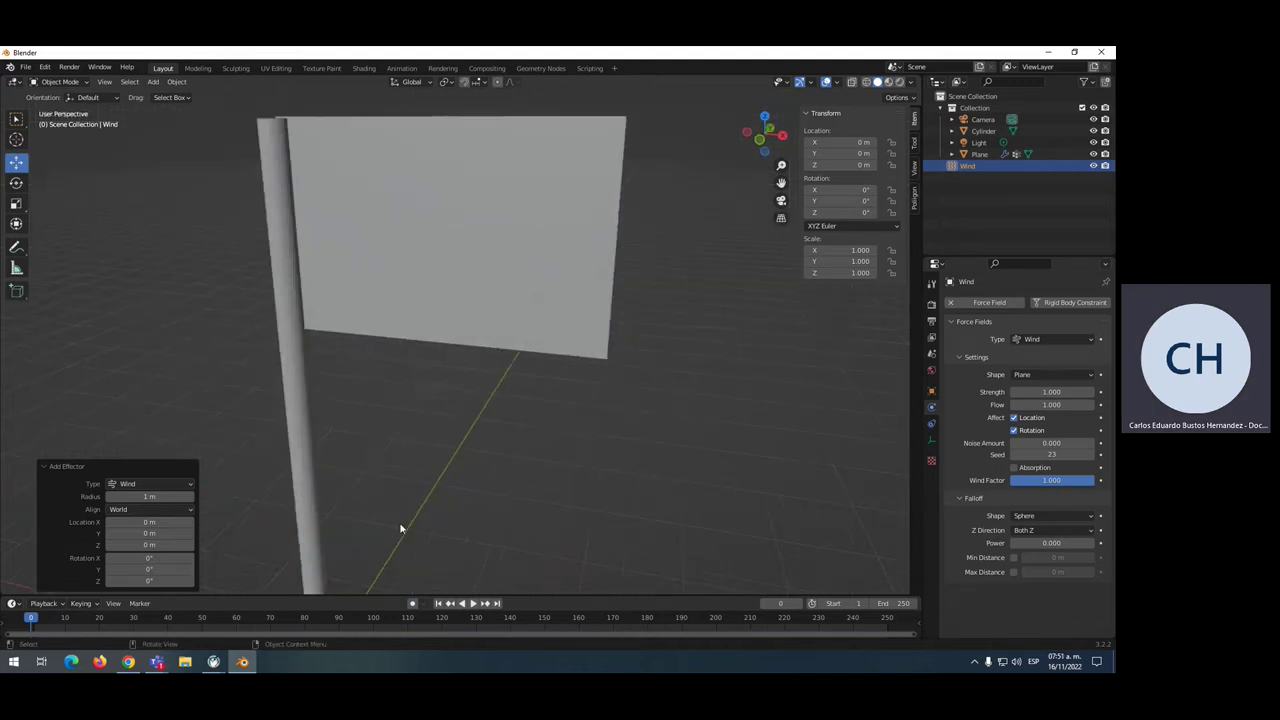
scroll(400, 526, "down", 3)
mouse_move(446, 466)
middle_mouse_down()
mouse_move(395, 503)
mouse_move(531, 314)
mouse_move(503, 449)
middle_mouse_up()
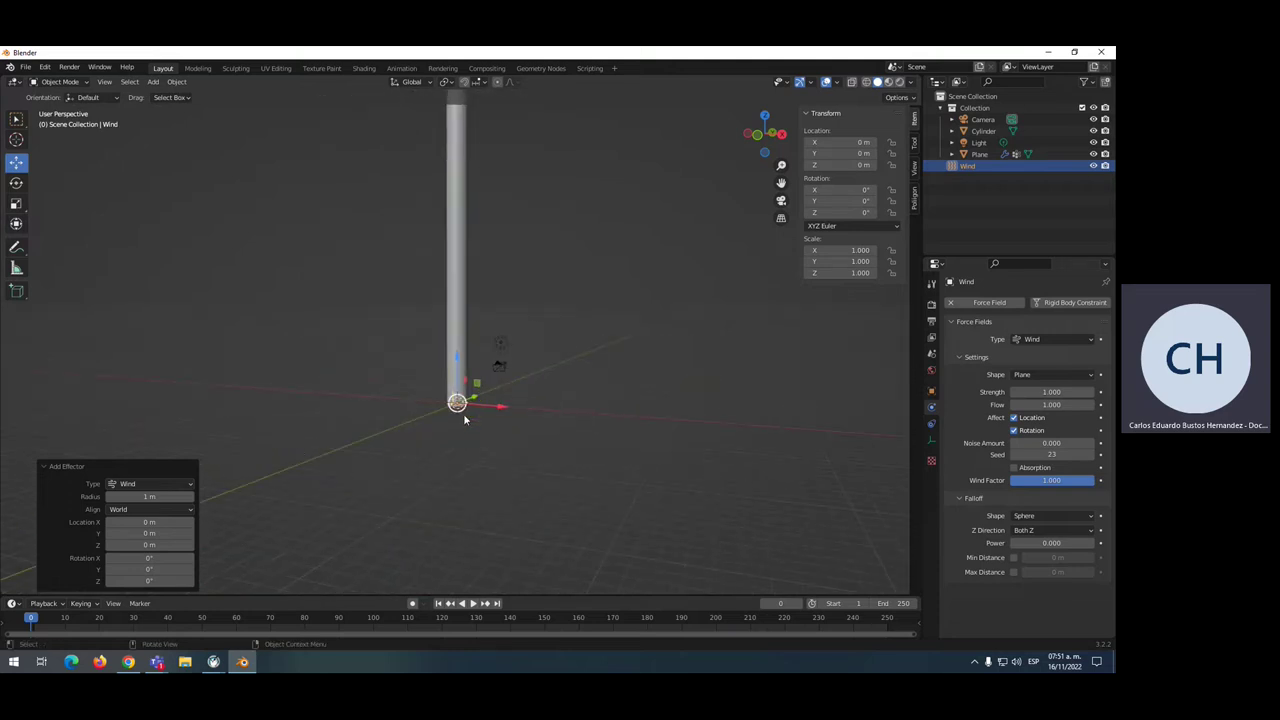
scroll(463, 418, "up", 1)
scroll(458, 430, "up", 1)
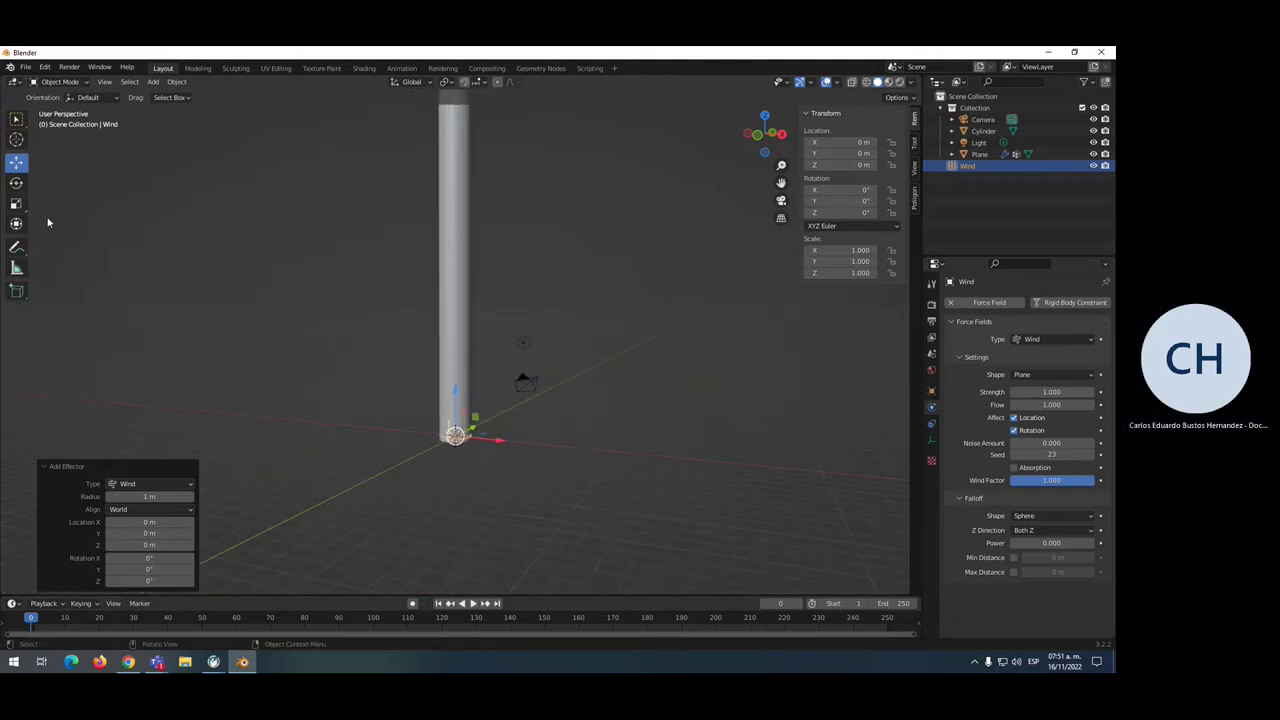
left_click_drag(454, 396, 463, 343)
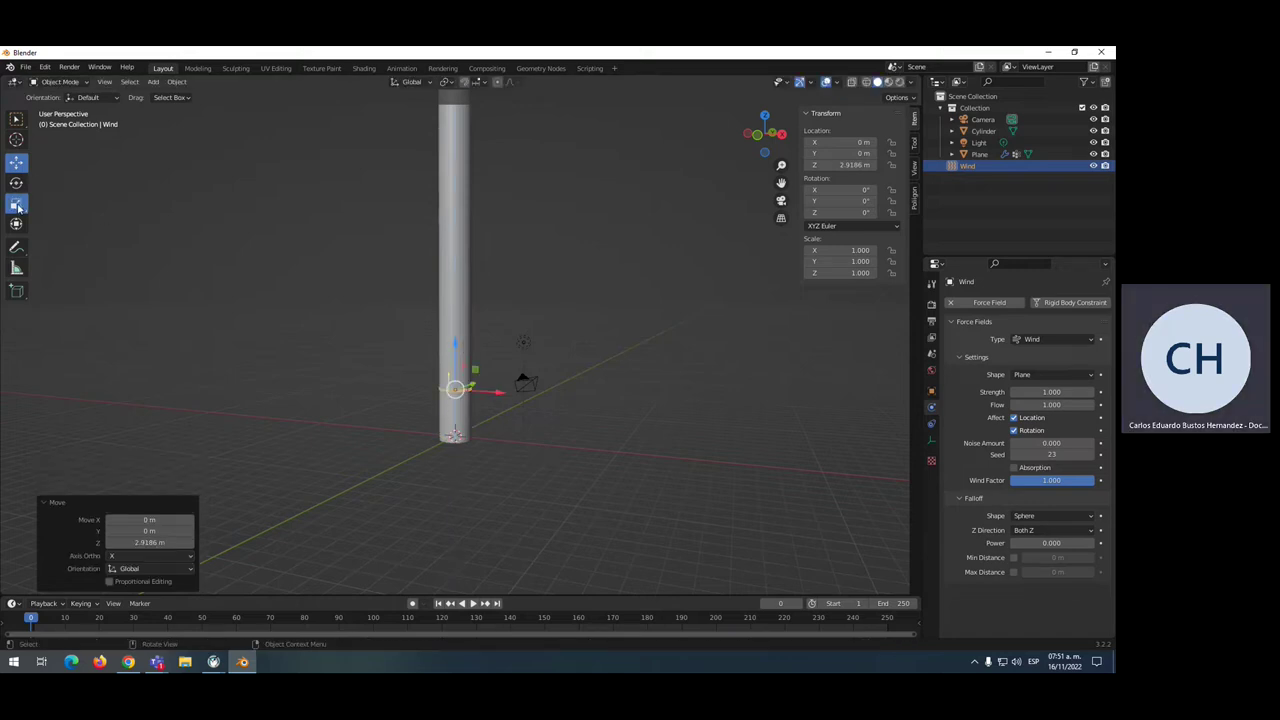
Widen the wind field to scale X 3.110 and Y 2.906
key("s")
key("z")
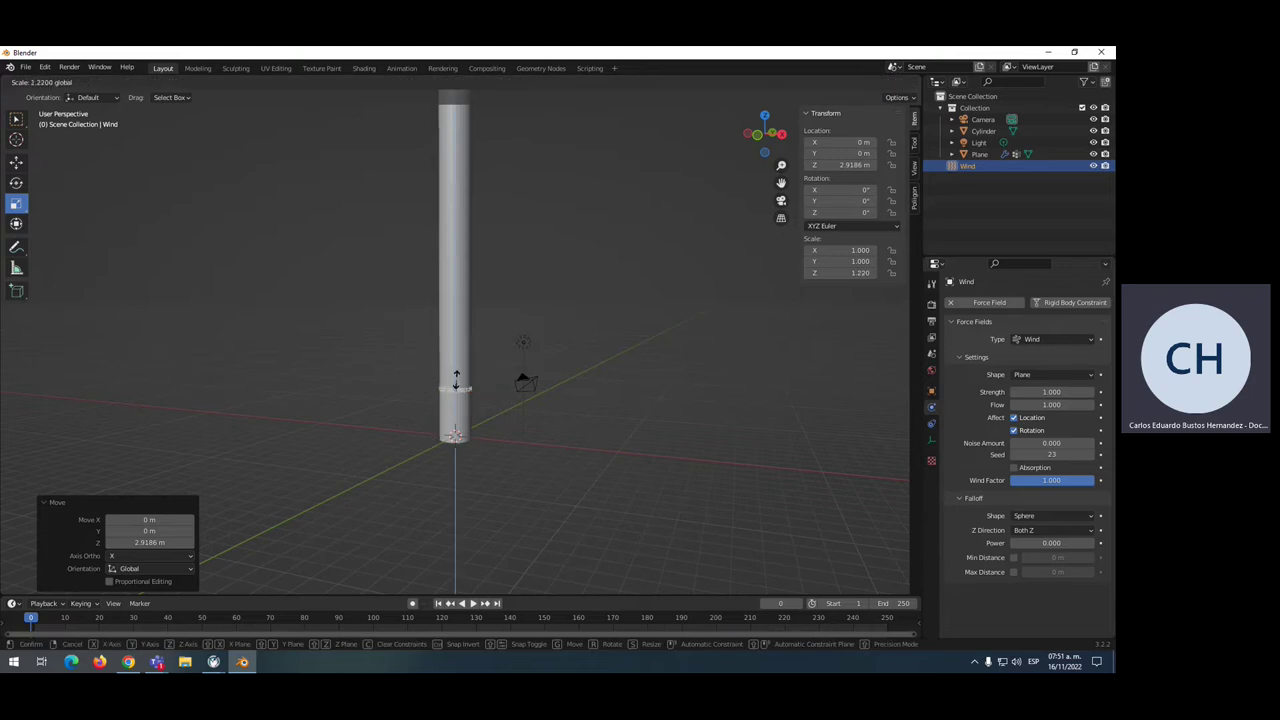
key("Escape")
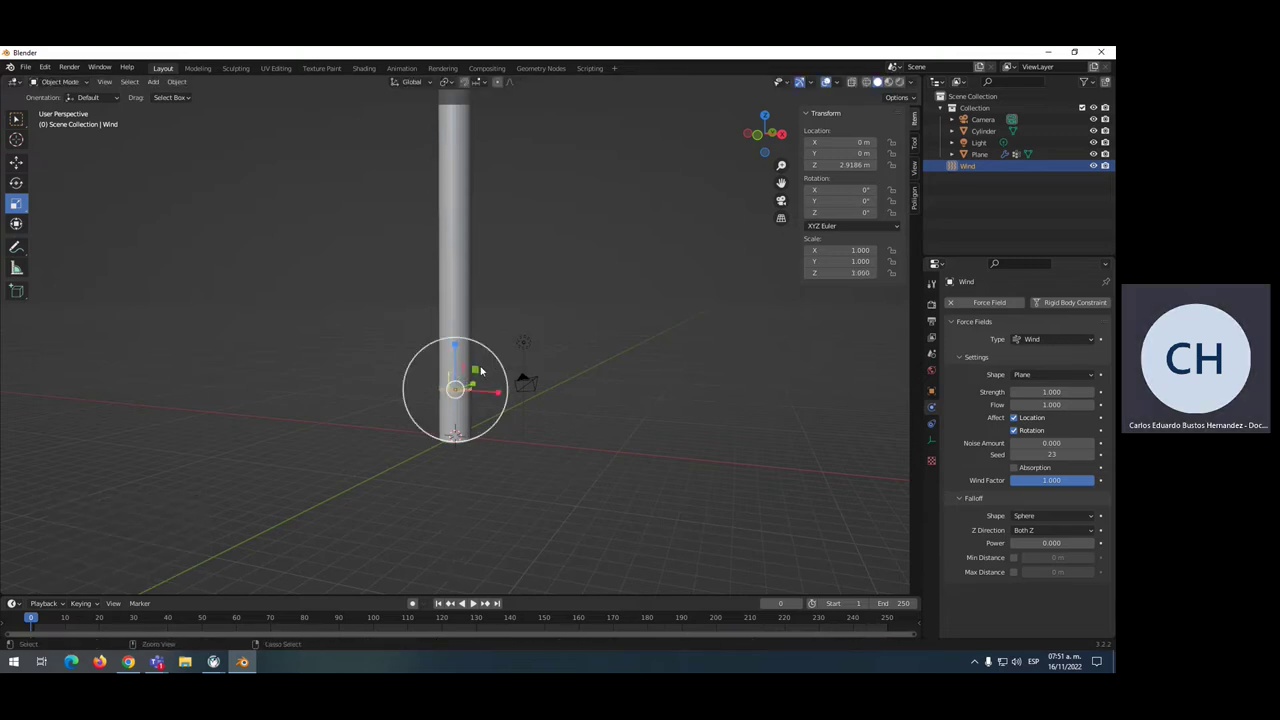
middle_click_drag(553, 398, 460, 412)
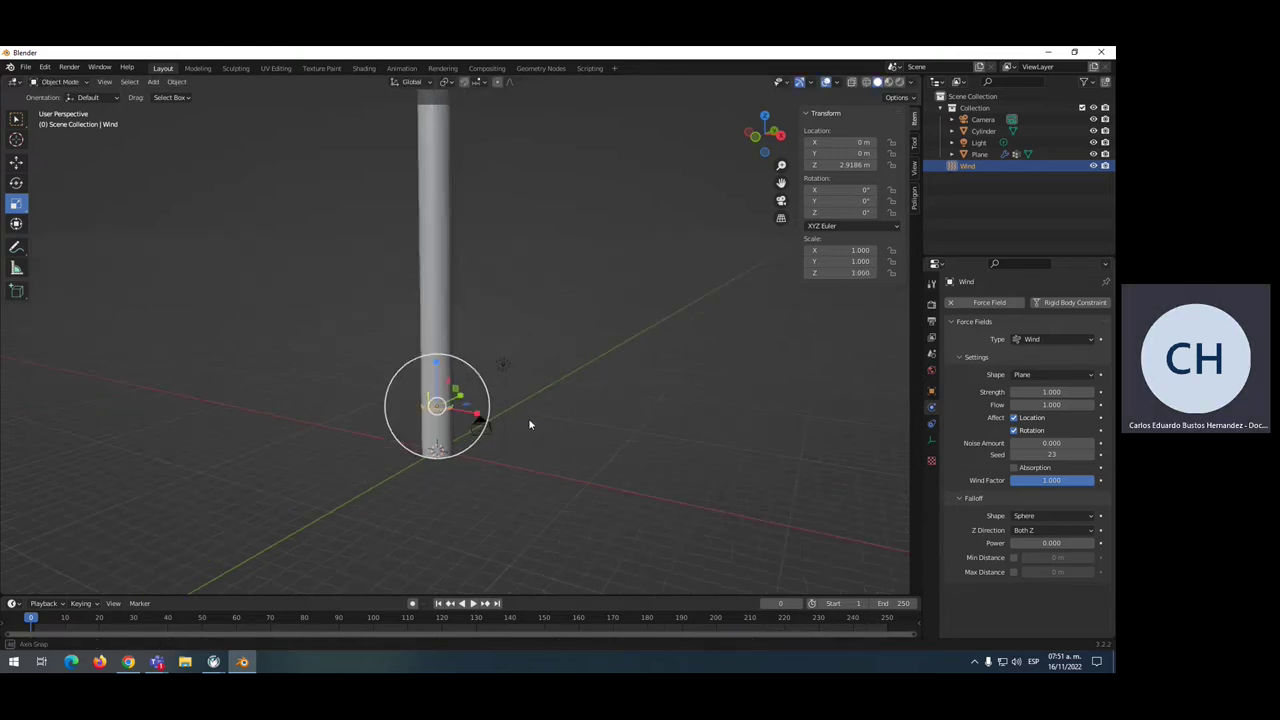
key("s")
key("y")
key("Return")
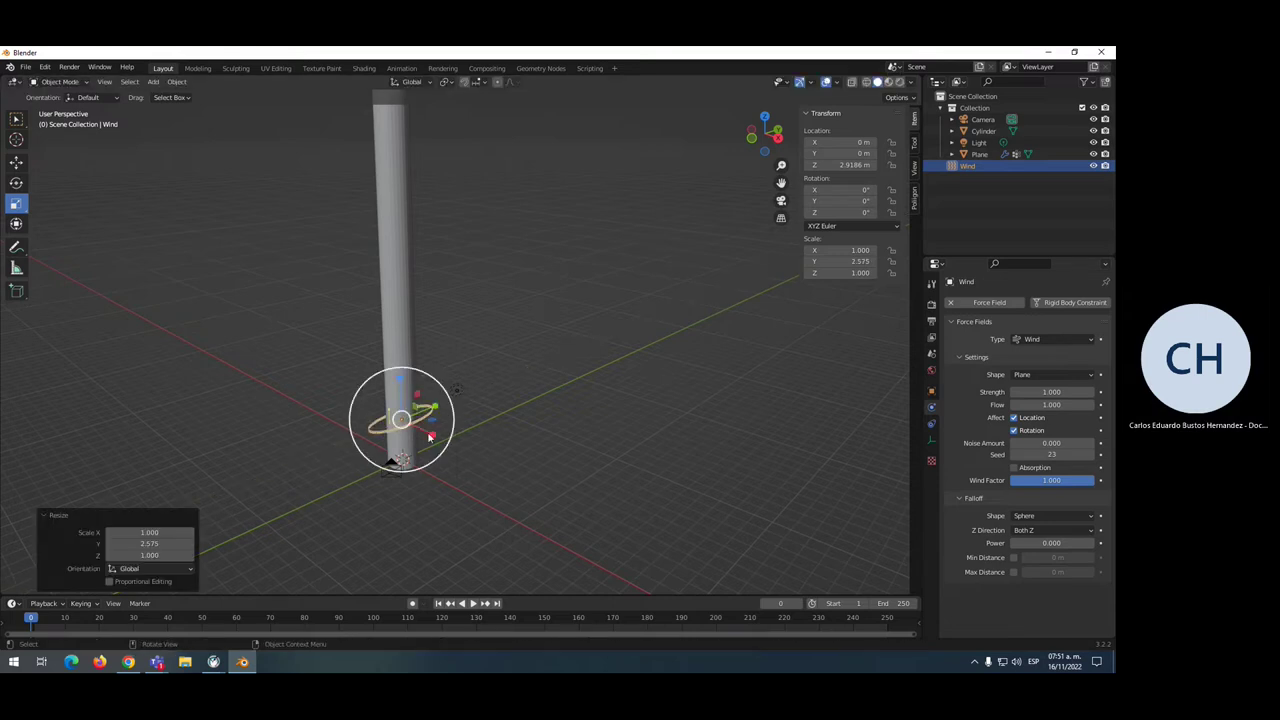
key("s")
key("x")
key("Return")
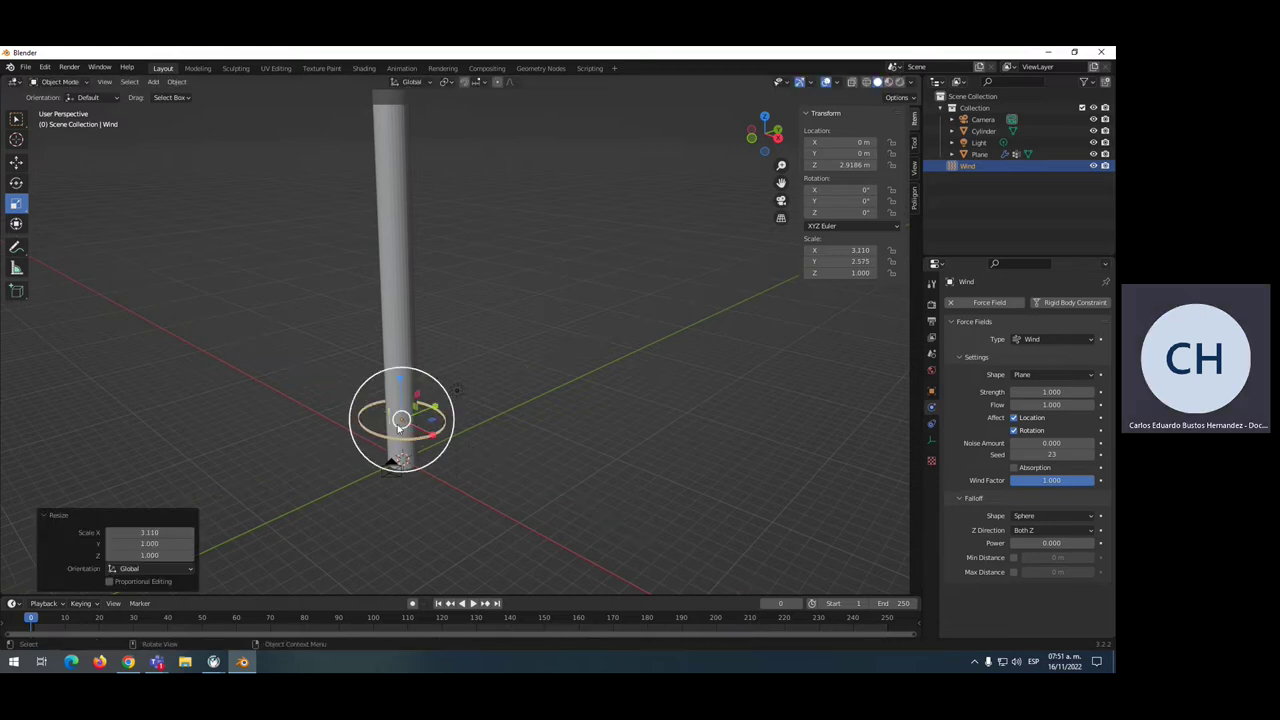
key("s")
key("y")
key("Return")
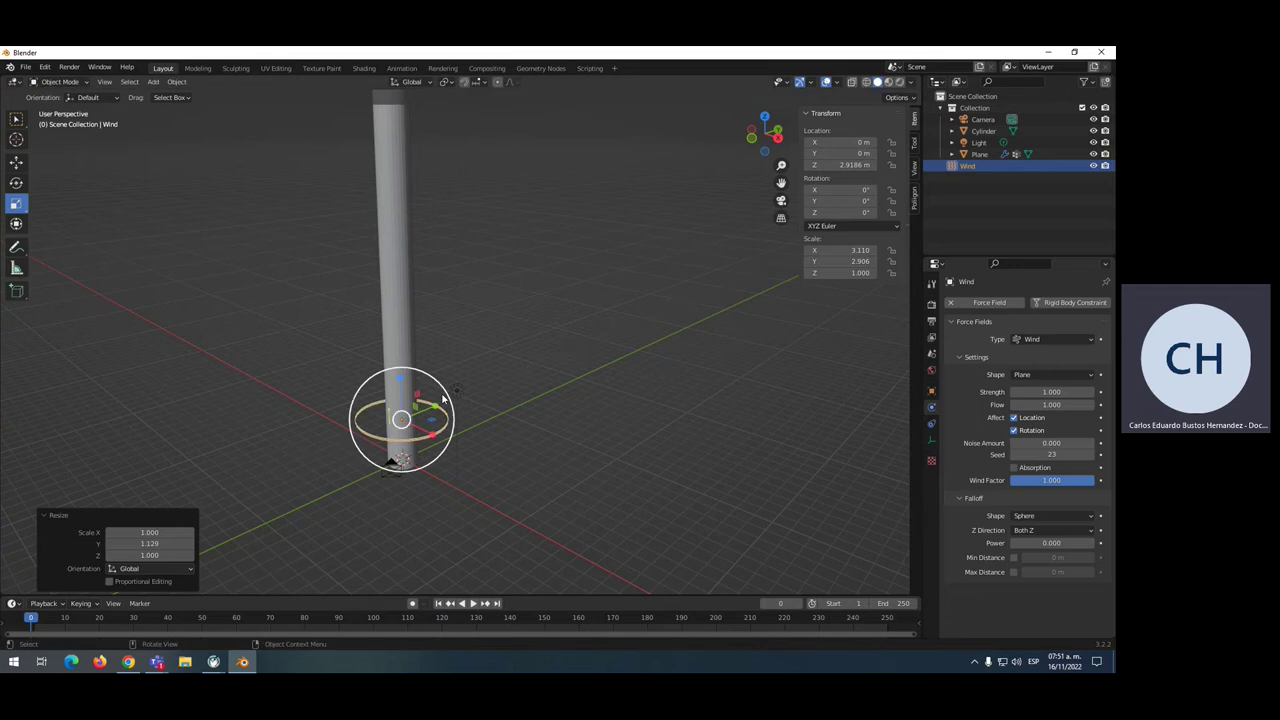
Switch to the Move tool and orbit to show the whole flag and pole
middle_click_drag(560, 330, 660, 300)
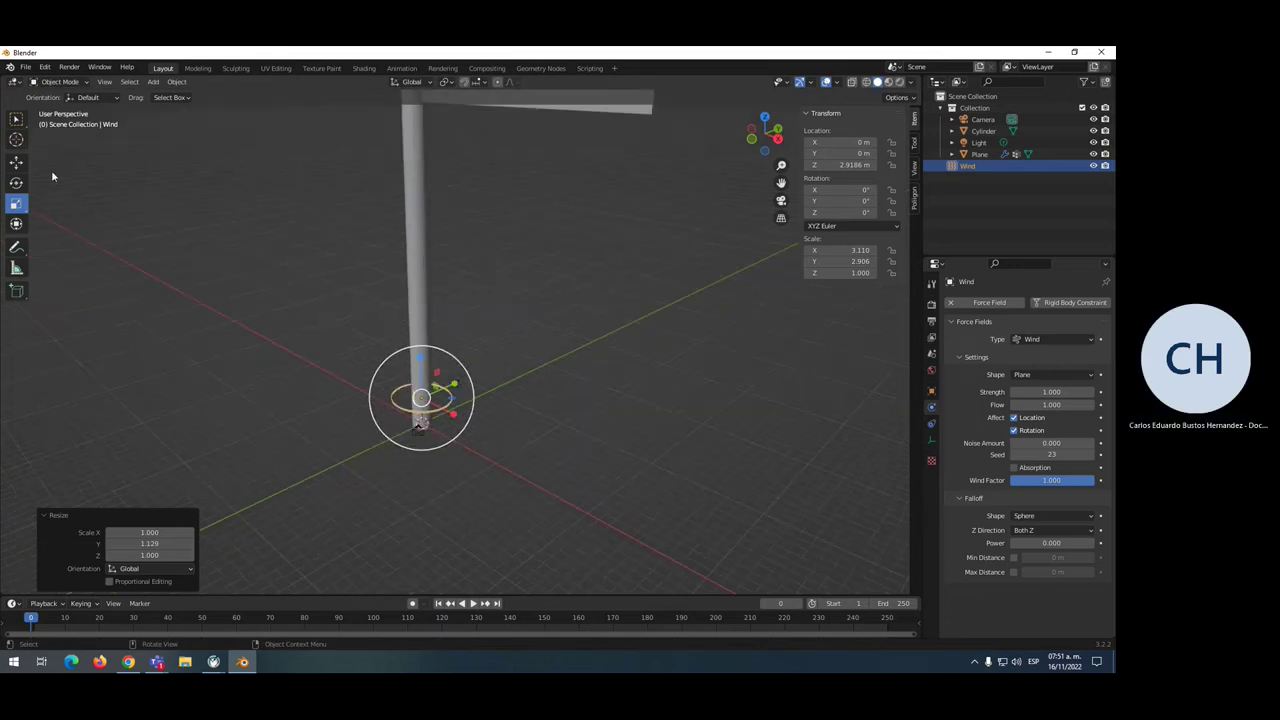
left_click(16, 161)
middle_click_drag(573, 256, 450, 332)
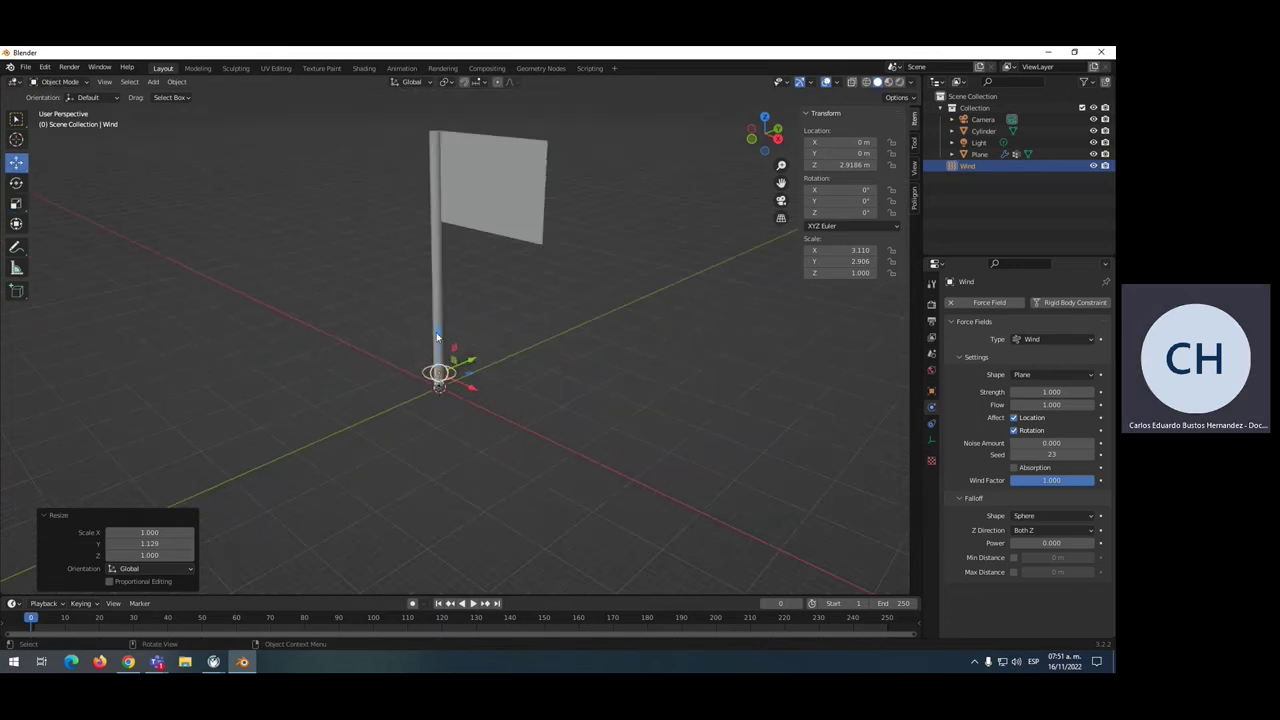
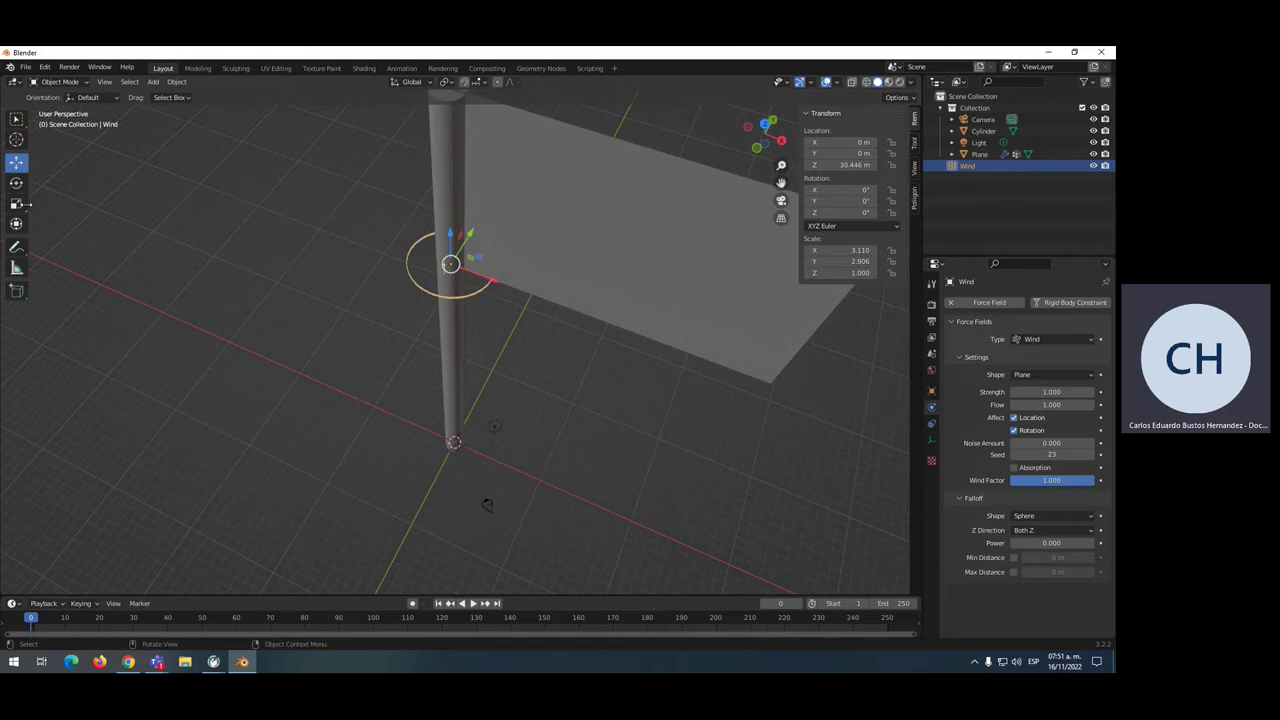
Tilt the wind force field 51° around the Y axis and play the animation
left_click(16, 182)
mouse_move(478, 268)
left_mouse_down()
mouse_move(484, 256)
mouse_move(548, 314)
left_mouse_up()
mouse_move(531, 300)
middle_mouse_down()
mouse_move(520, 291)
mouse_move(533, 291)
middle_mouse_up()
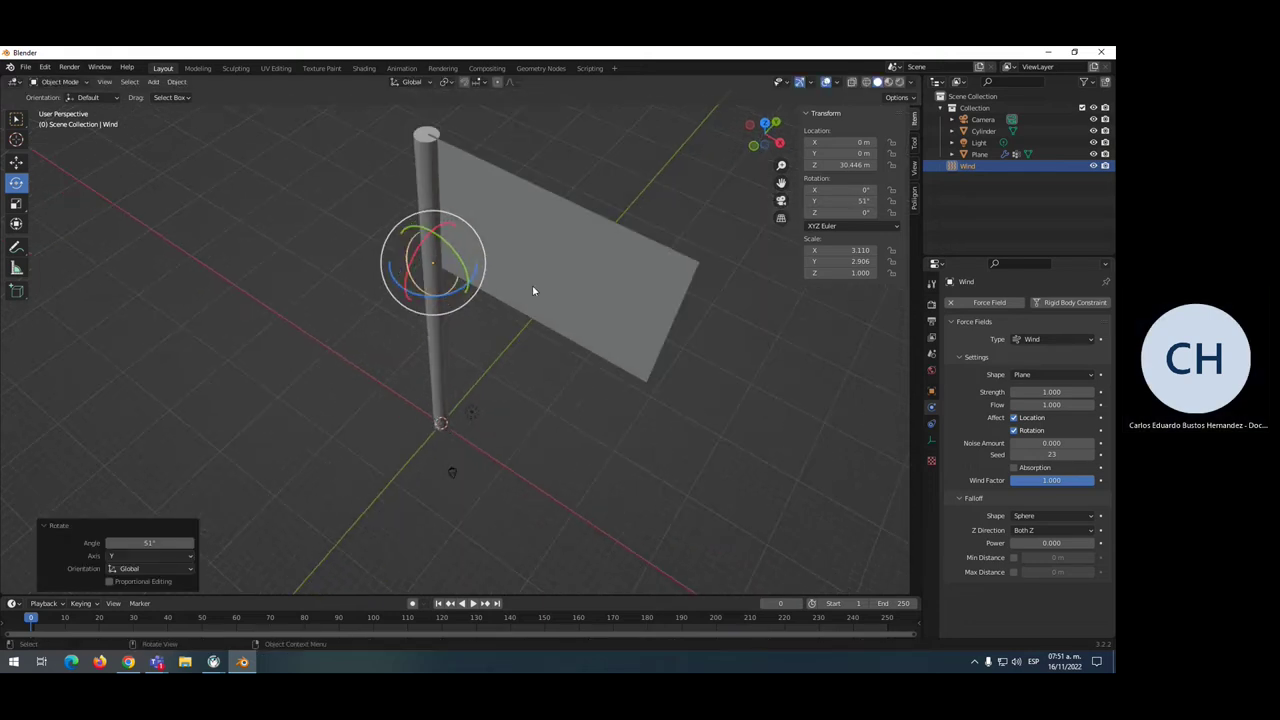
left_click(475, 604)
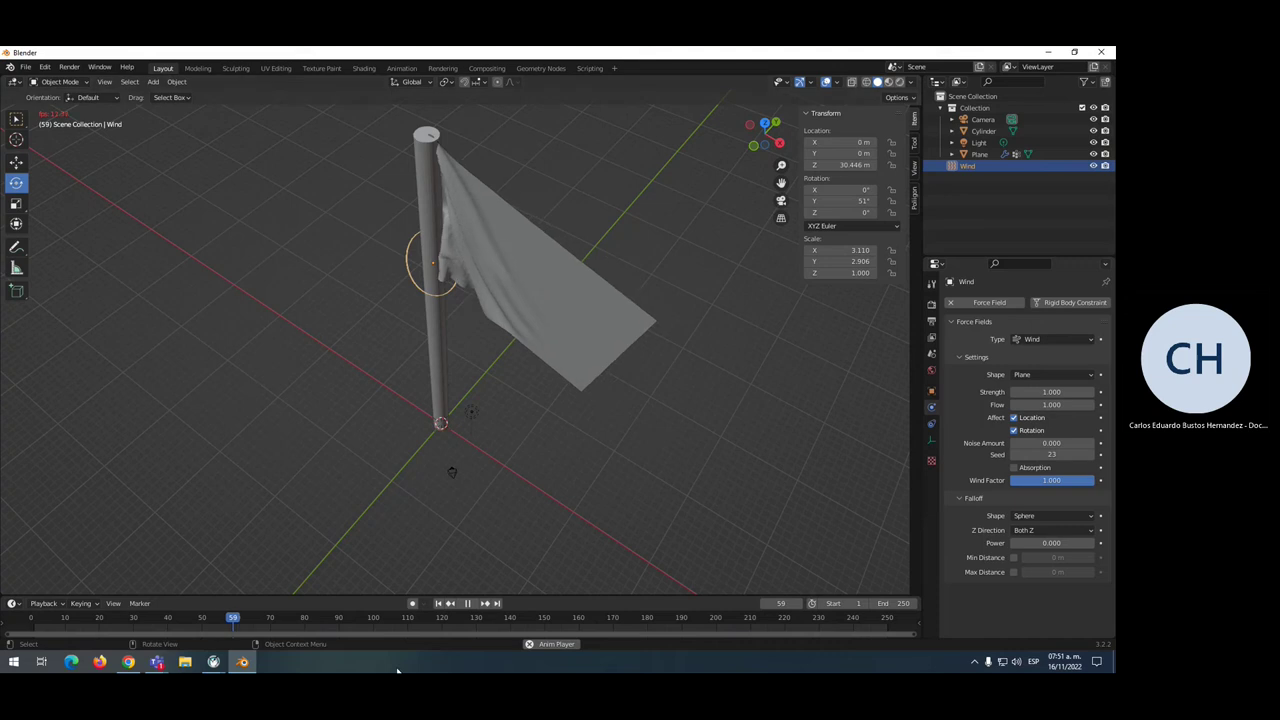
Stop playback at frame 71 and reselect the wind force field
key("space")
left_click(409, 273)
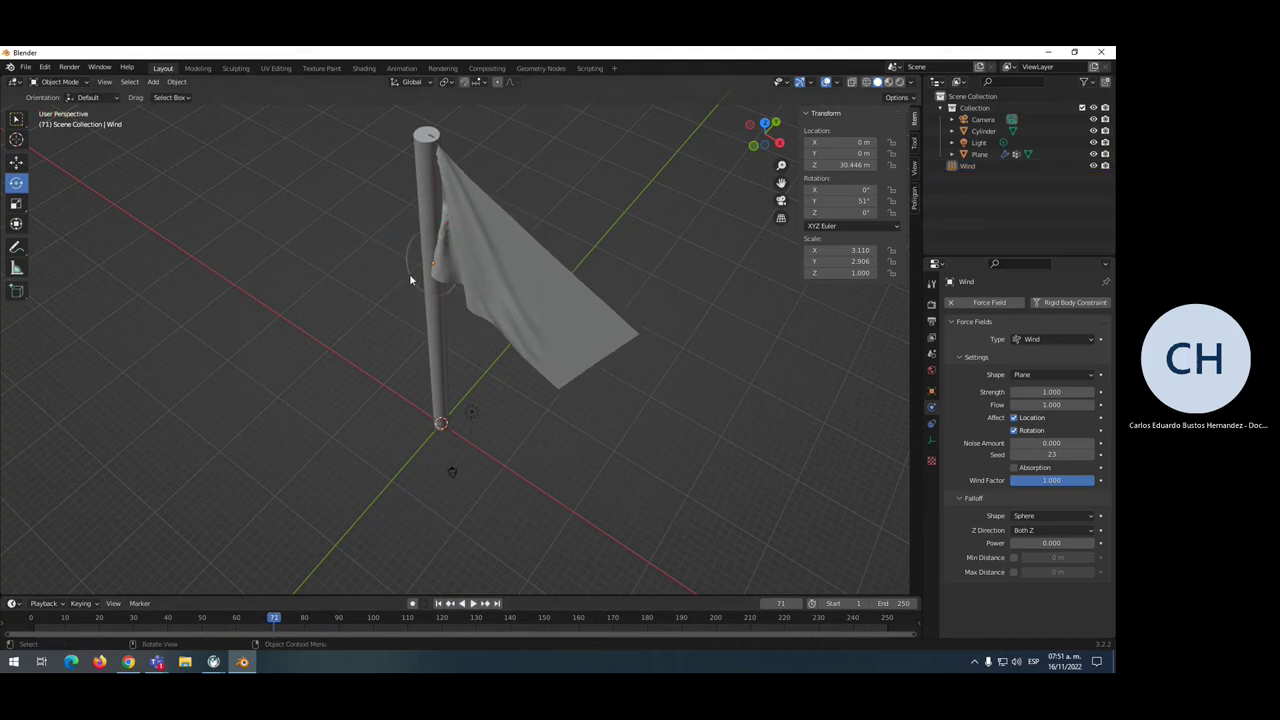
left_click(432, 264)
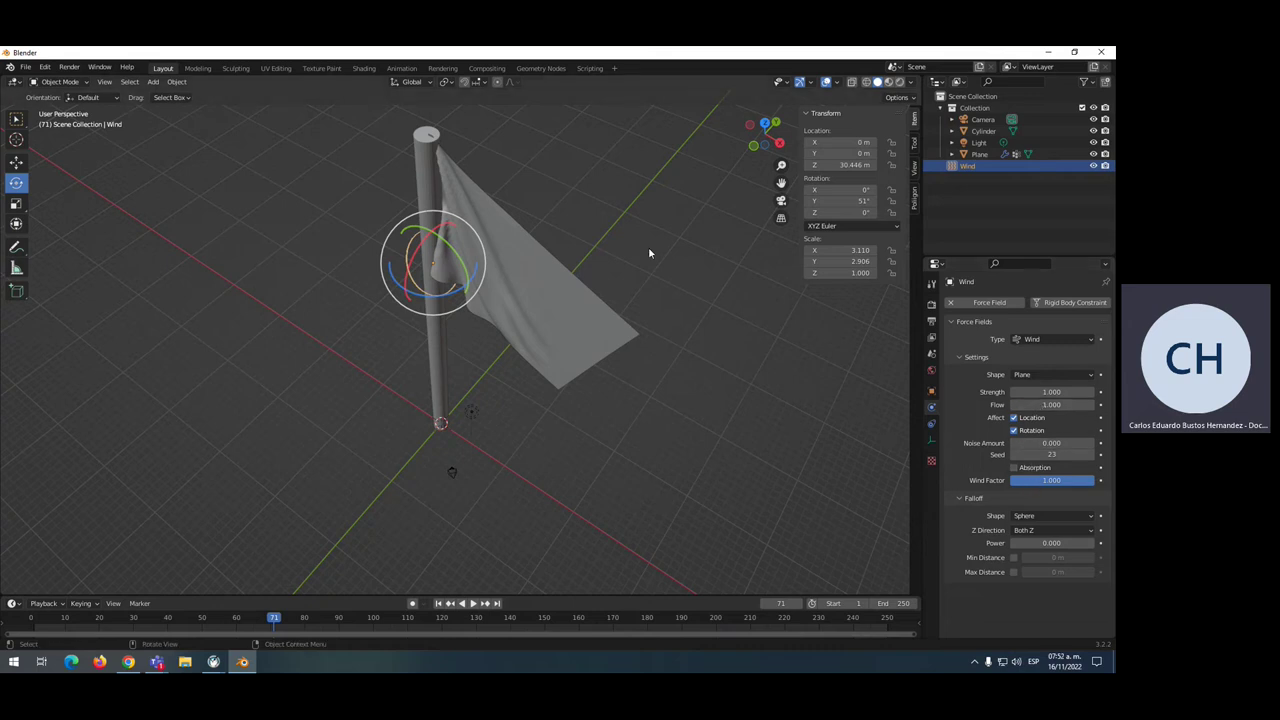
Inspect the cloth flag and the cylinder pole, then select the wind field again
left_click(536, 395)
left_click(516, 313)
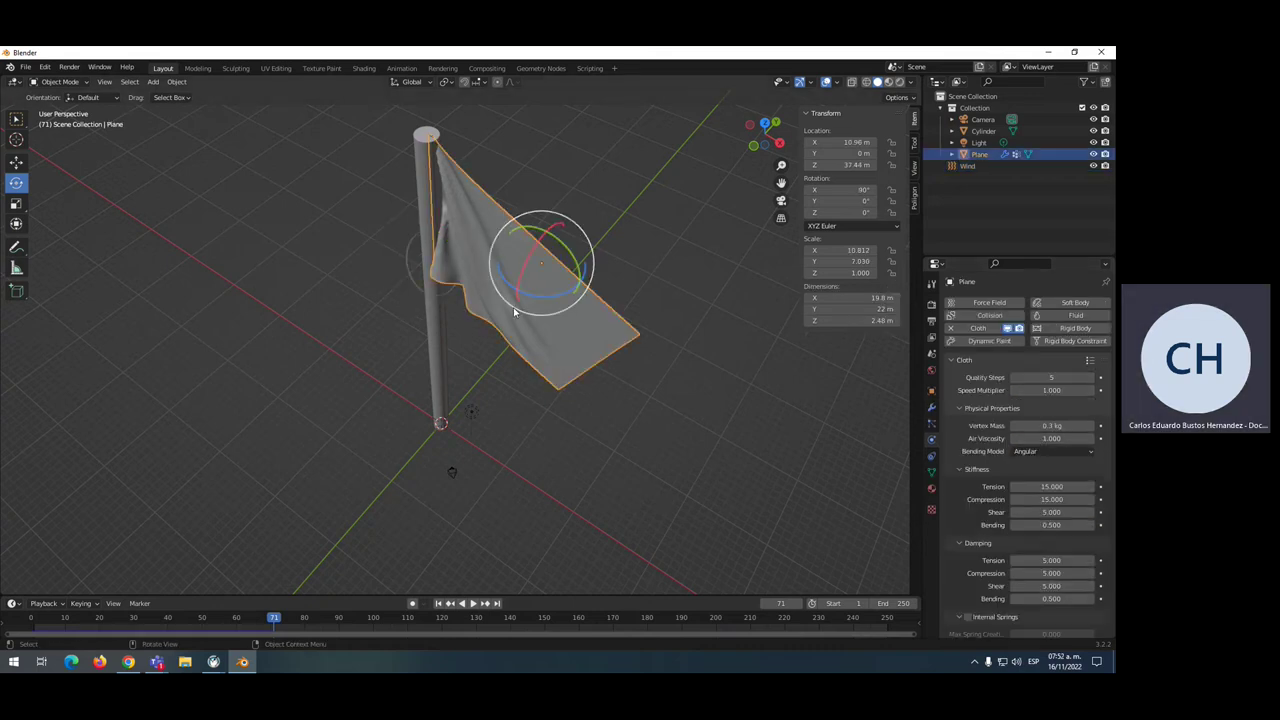
left_click(426, 178)
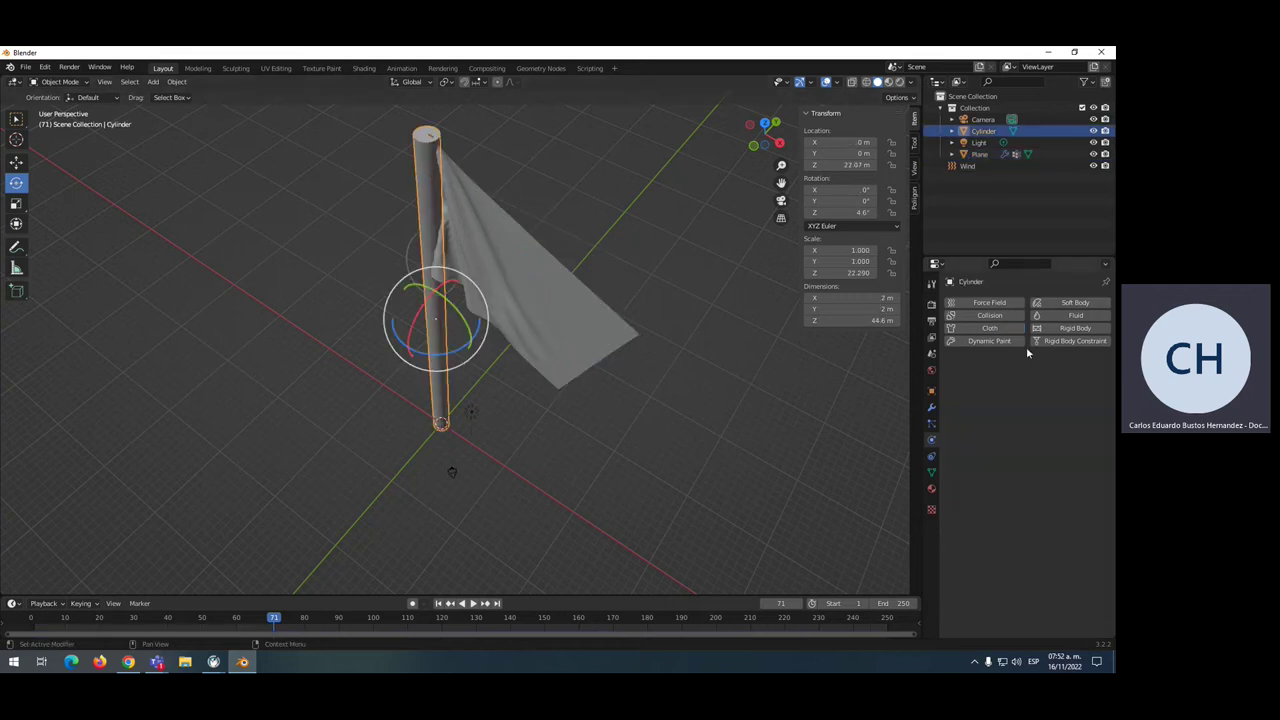
left_click(408, 271)
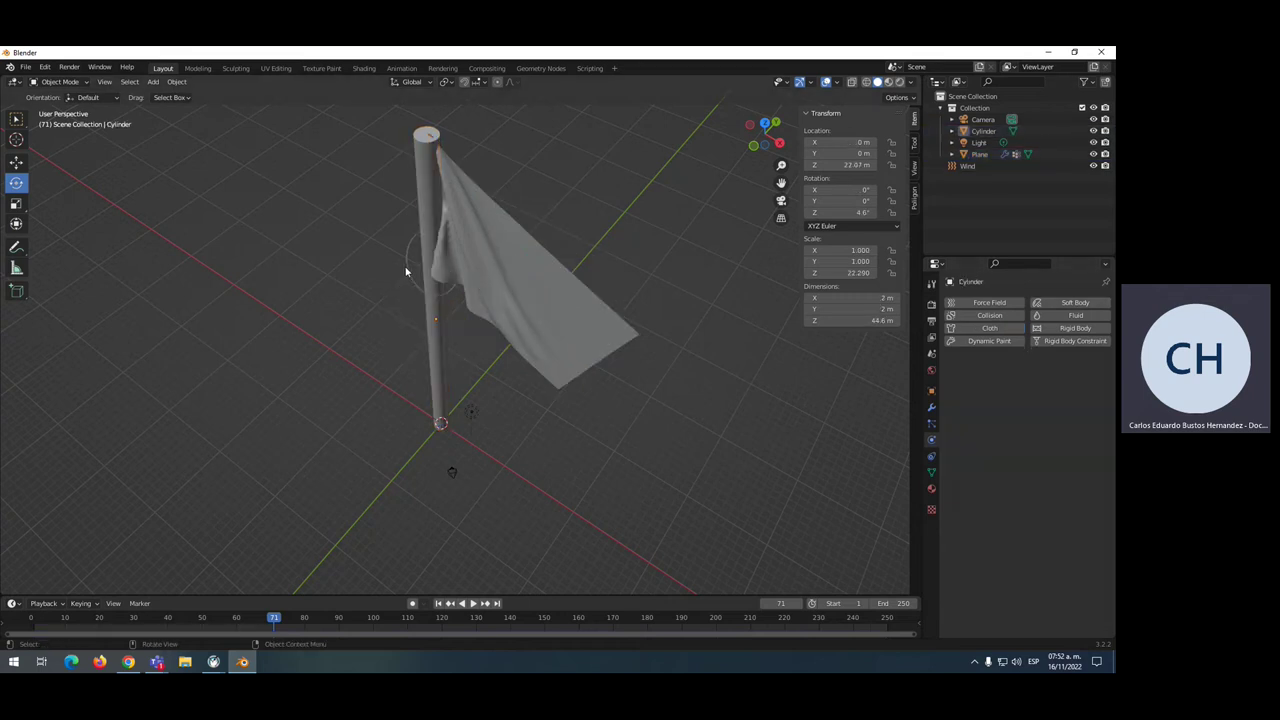
left_click(405, 271)
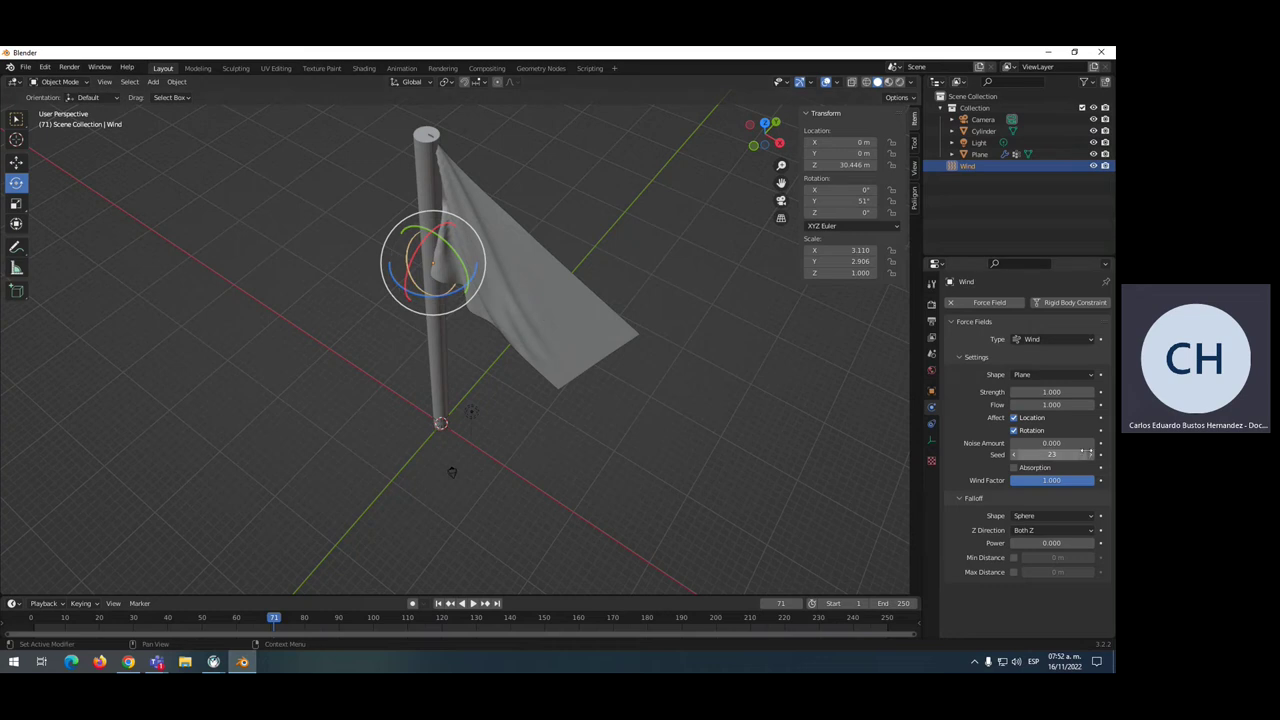
Raise the wind Strength to 14.4, then 45.4 during playback, then set it to 5000
left_click_drag(1048, 391, 1070, 391)
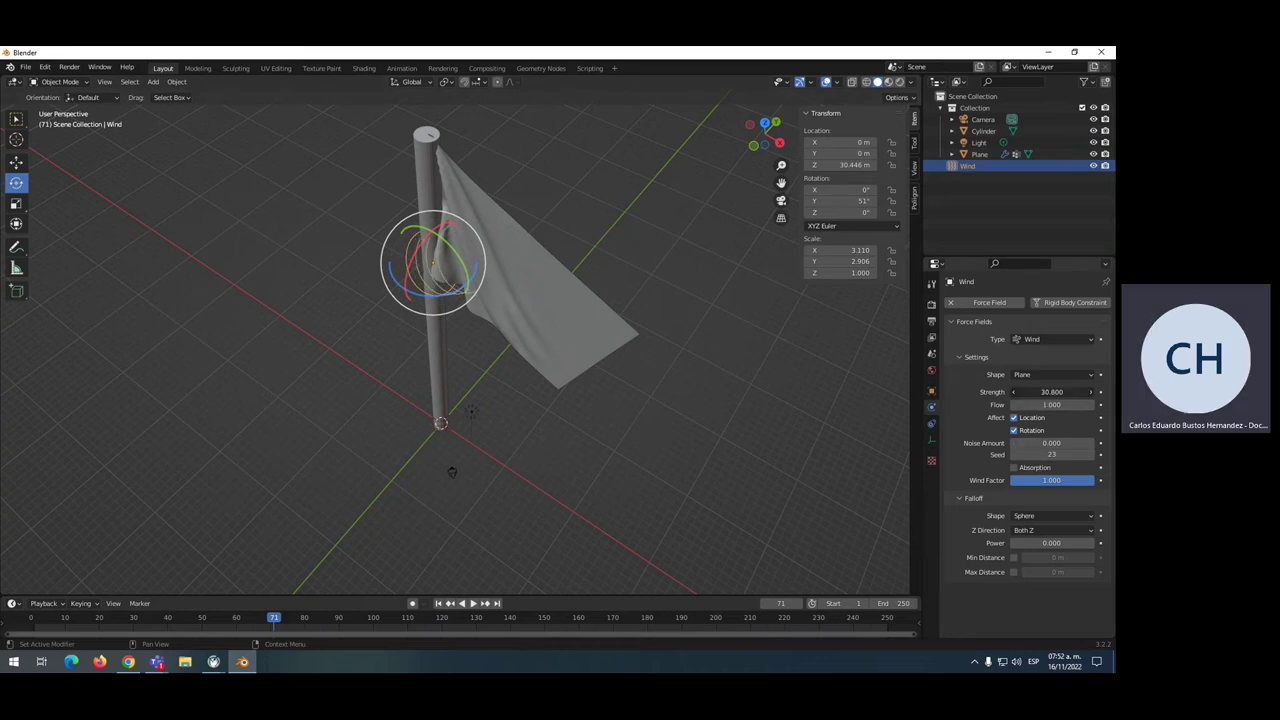
left_click(477, 603)
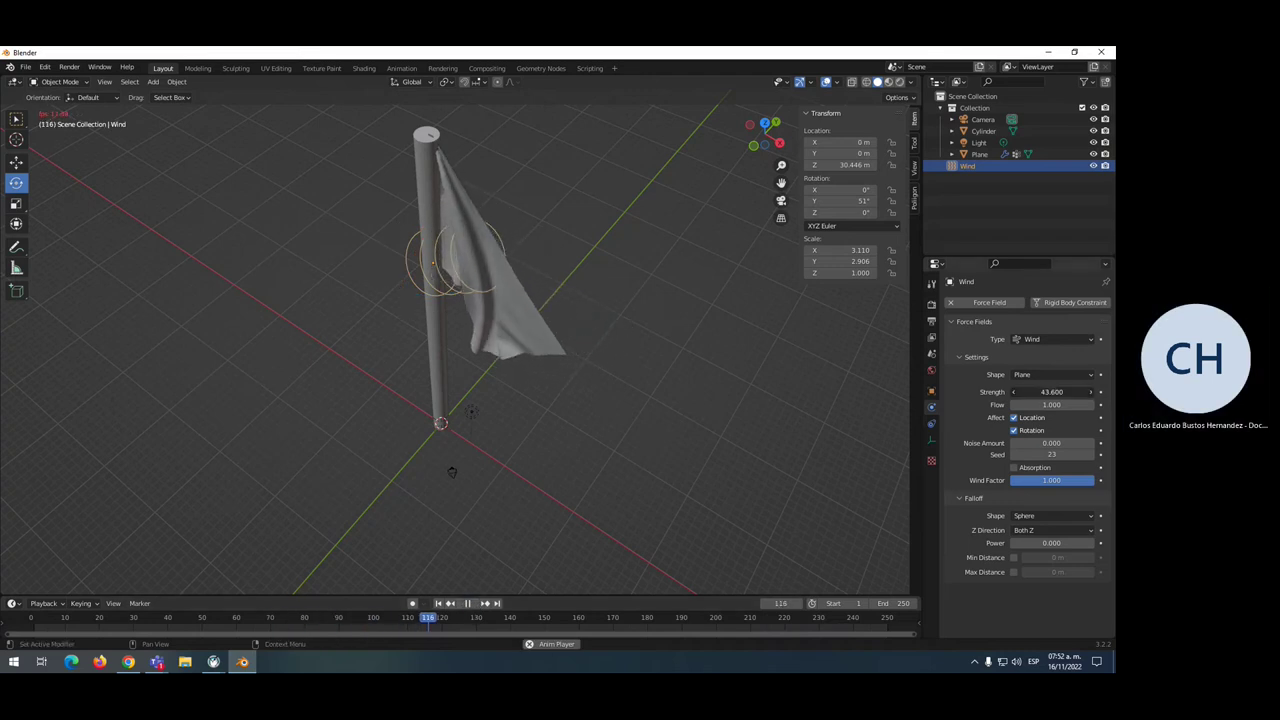
left_click_drag(1051, 391, 1066, 391)
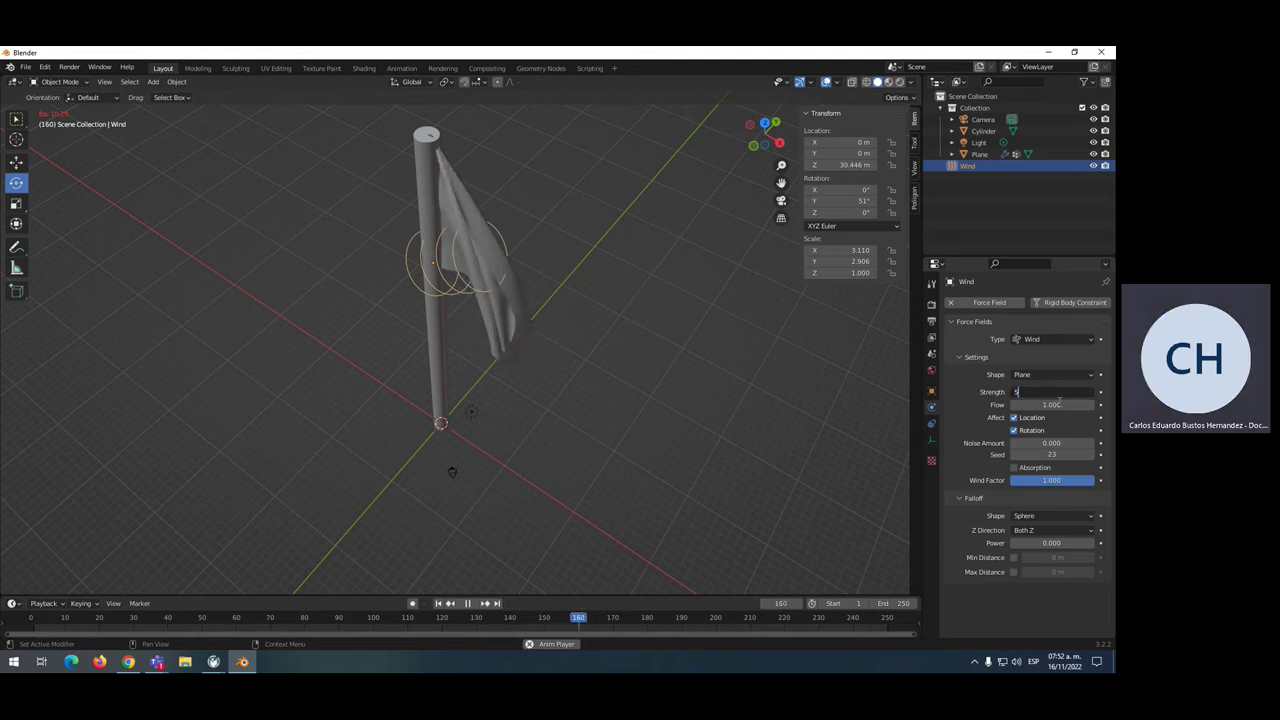
type("5000")
key("Return")
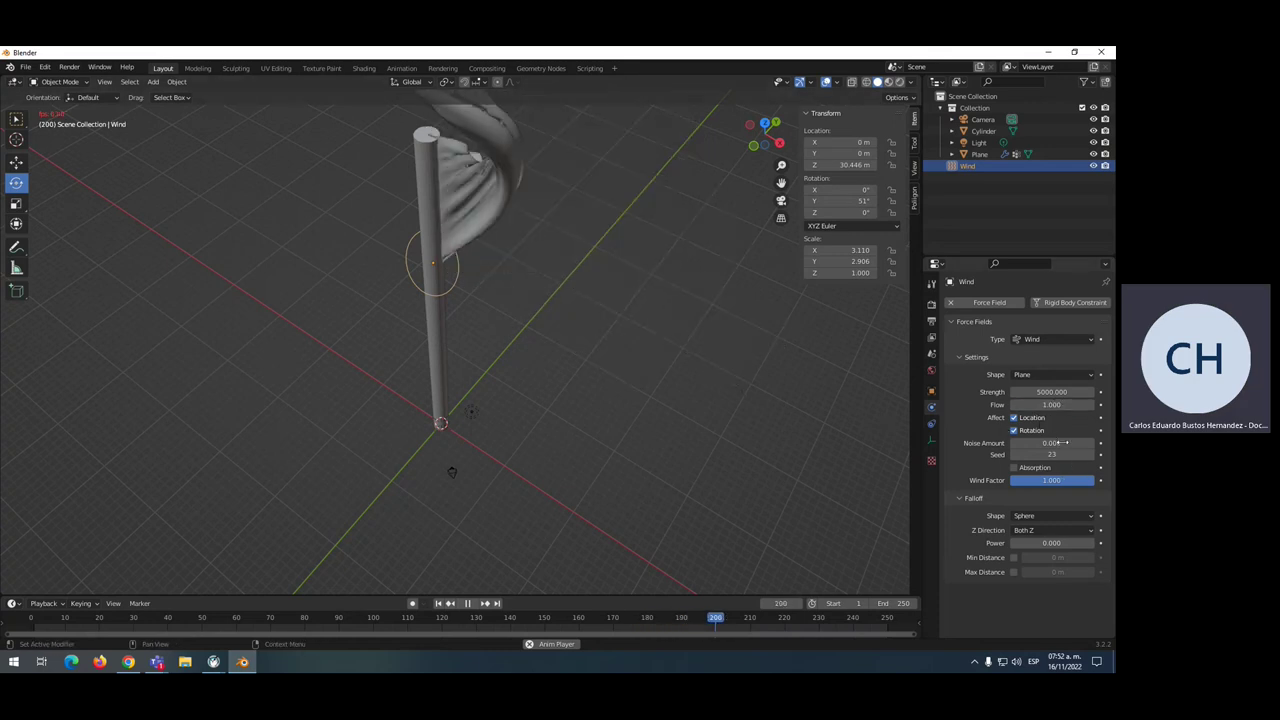
Lower the wind Strength to 1000, then settle on 500 while viewing the flag face-on
left_click(1062, 393)
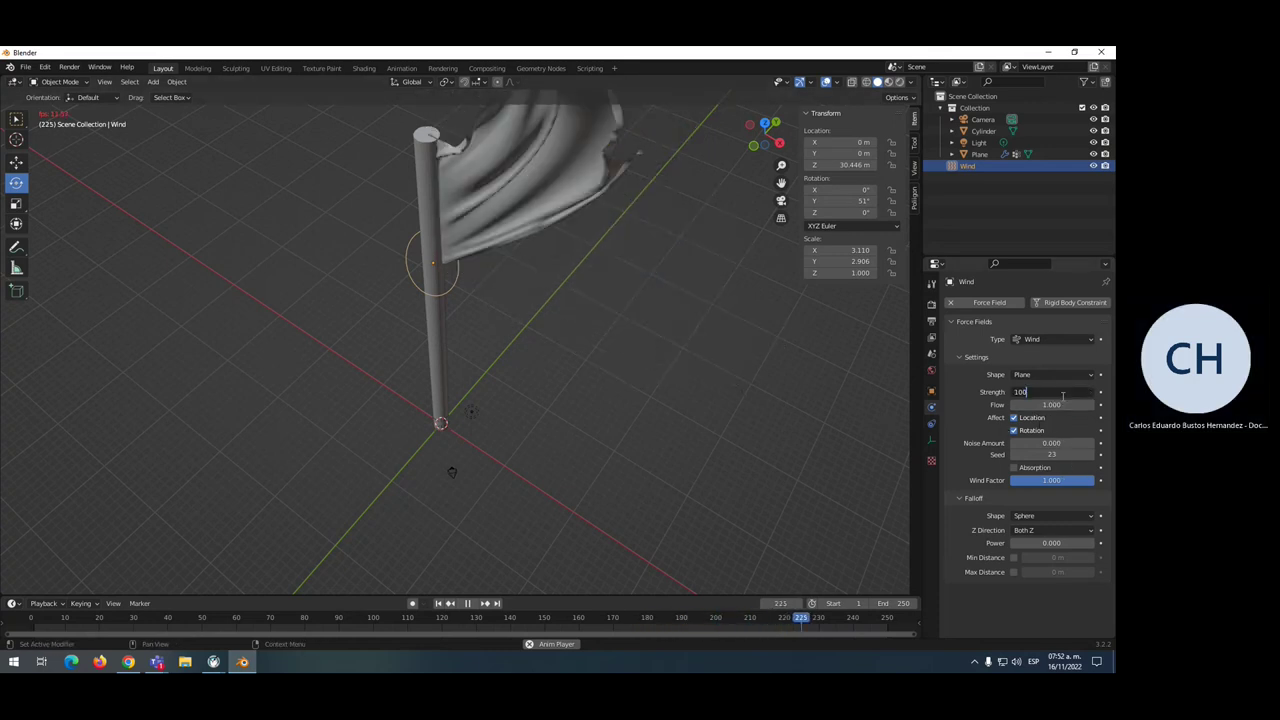
type("1000")
key("Return")
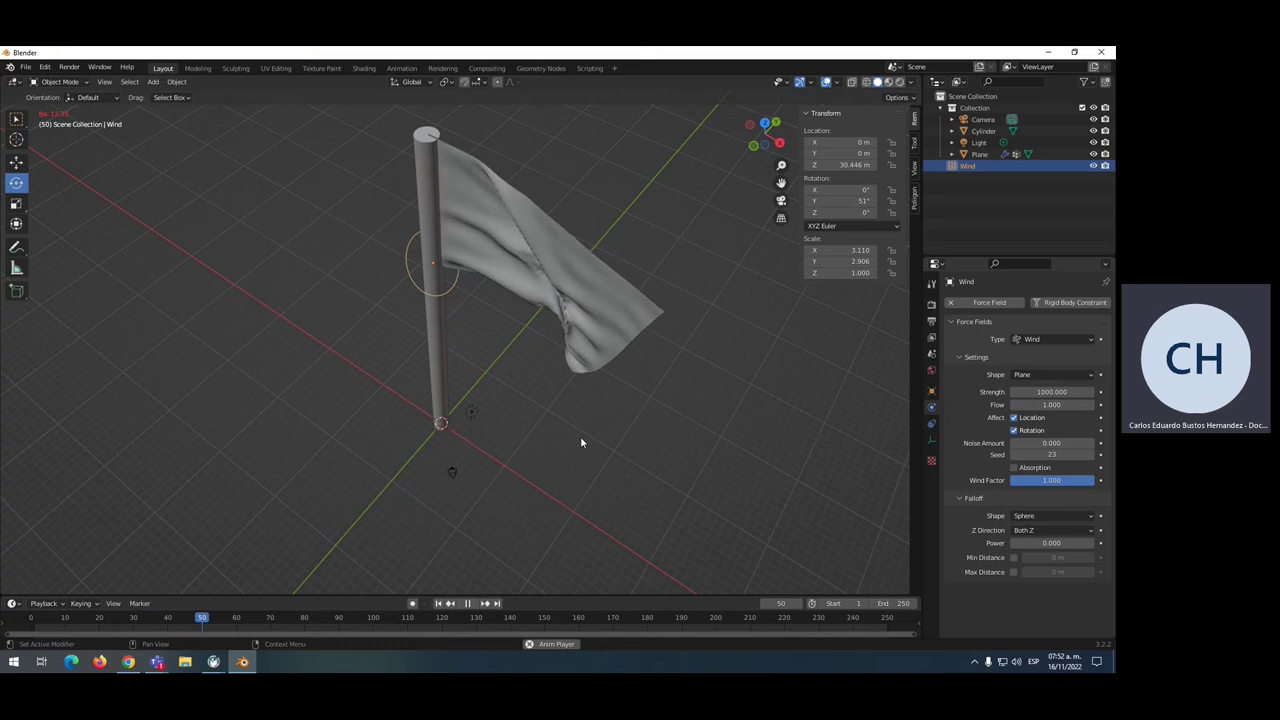
mouse_move(514, 380)
middle_mouse_down("alt")
mouse_move(510, 327)
mouse_move(543, 421)
middle_mouse_up("alt")
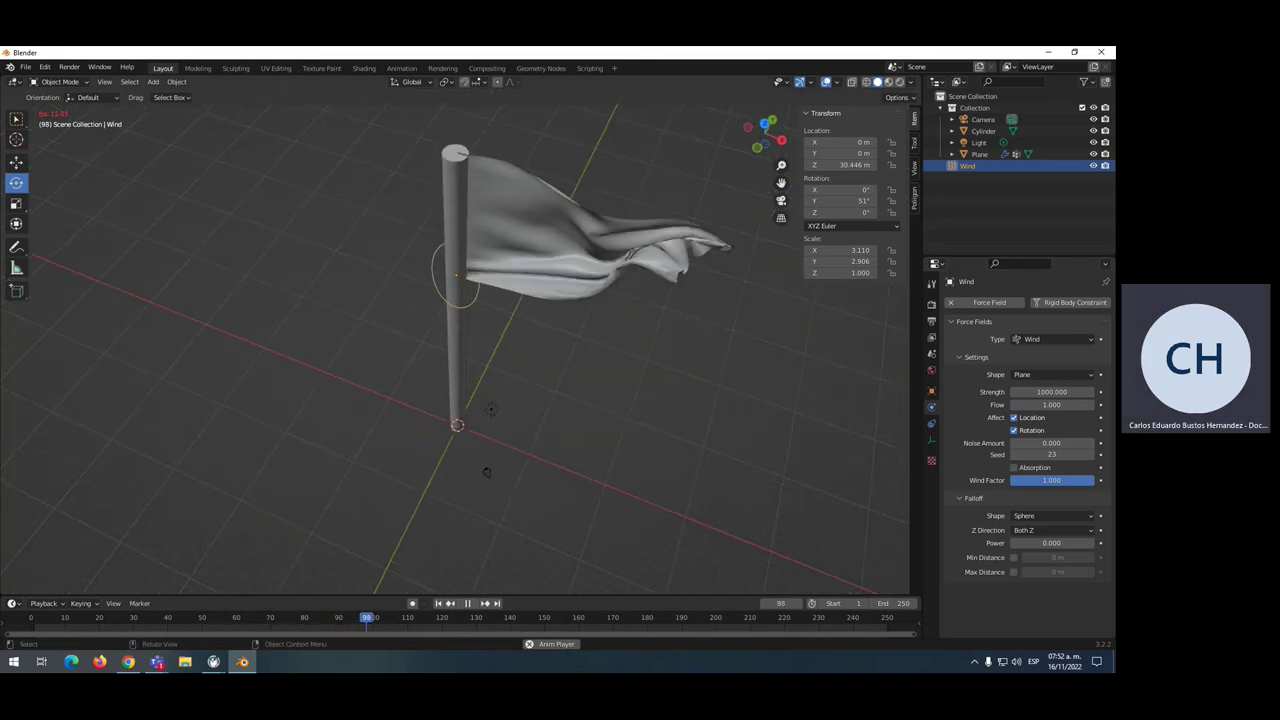
left_click(1058, 393)
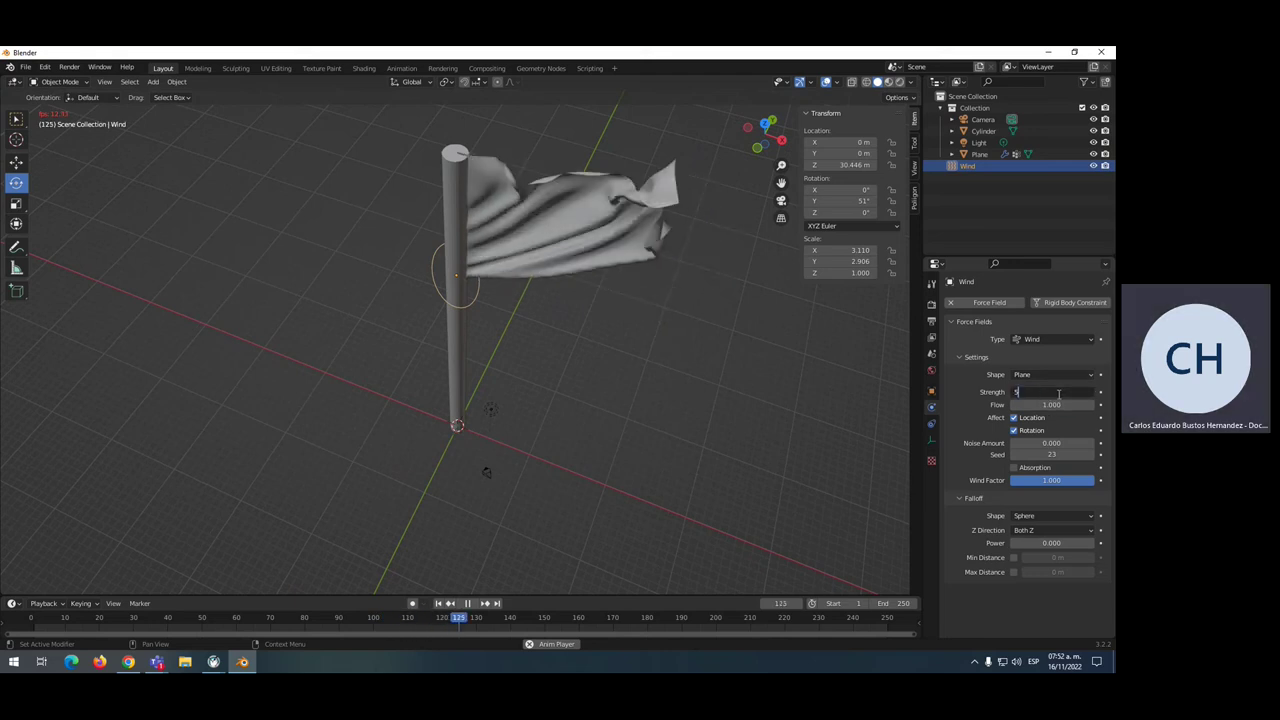
type("500")
key("Return")
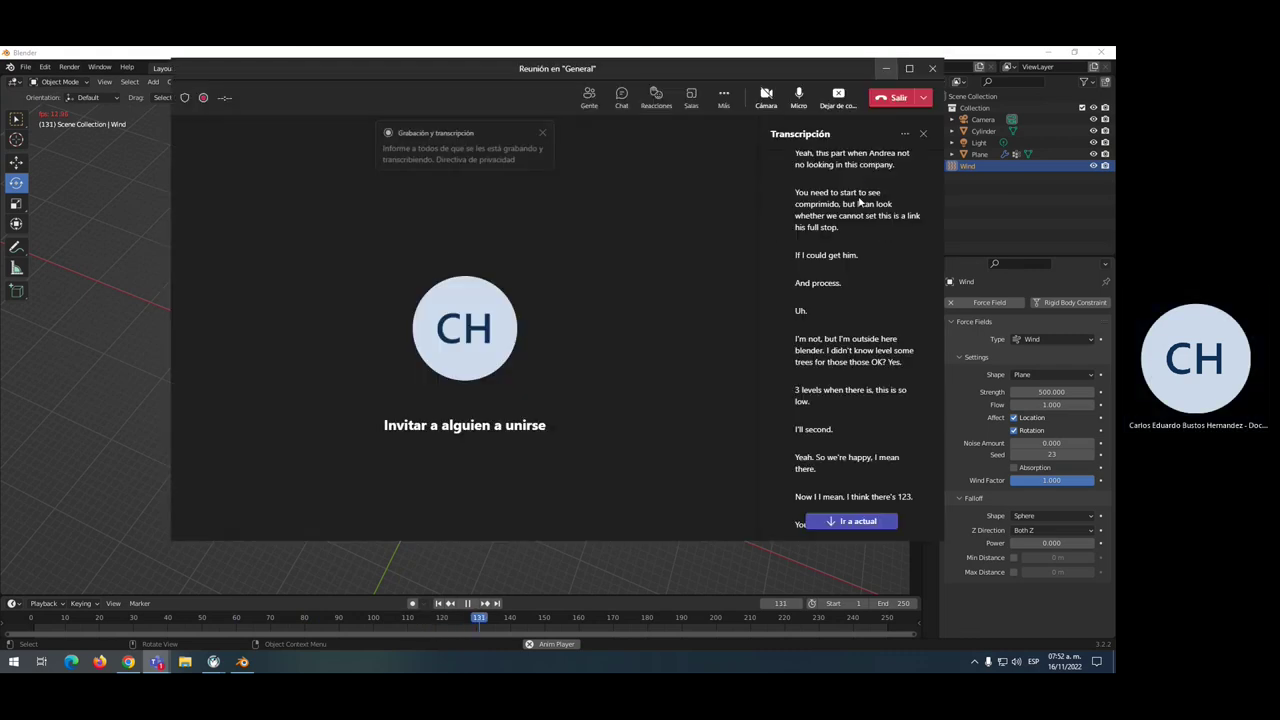
Open the More options list in the Teams General meeting toolbar
left_click(722, 97)
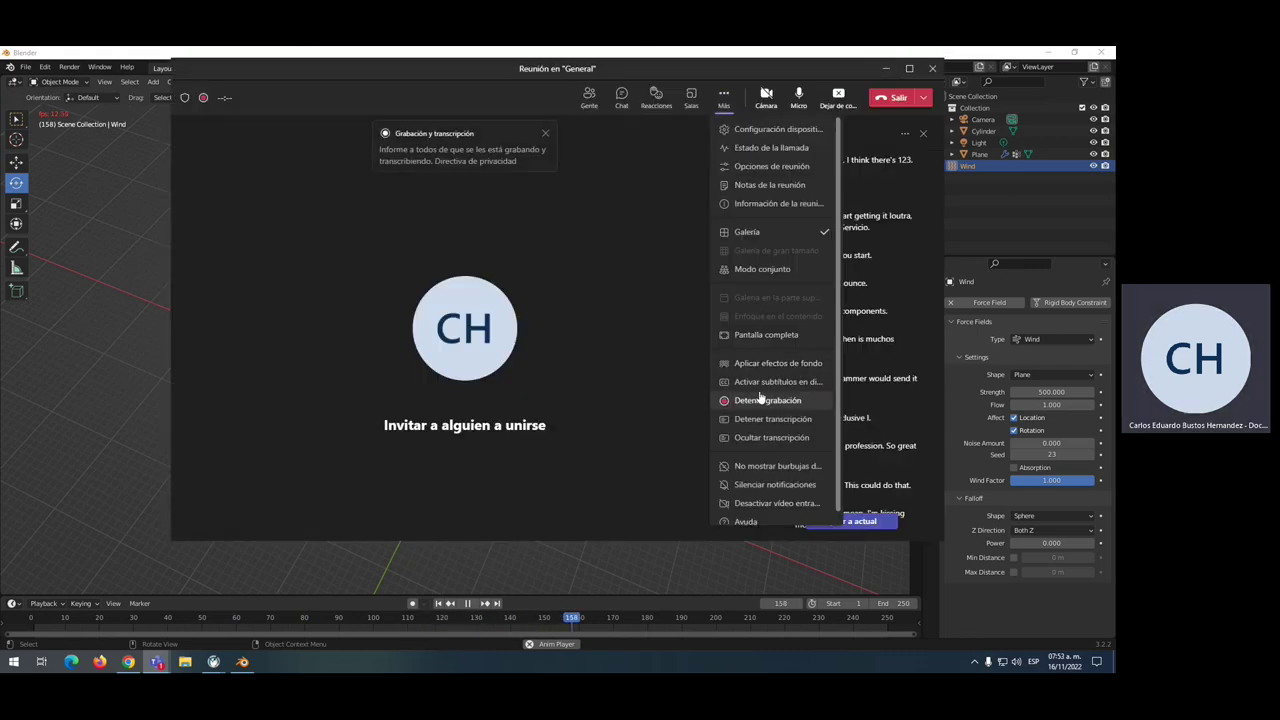